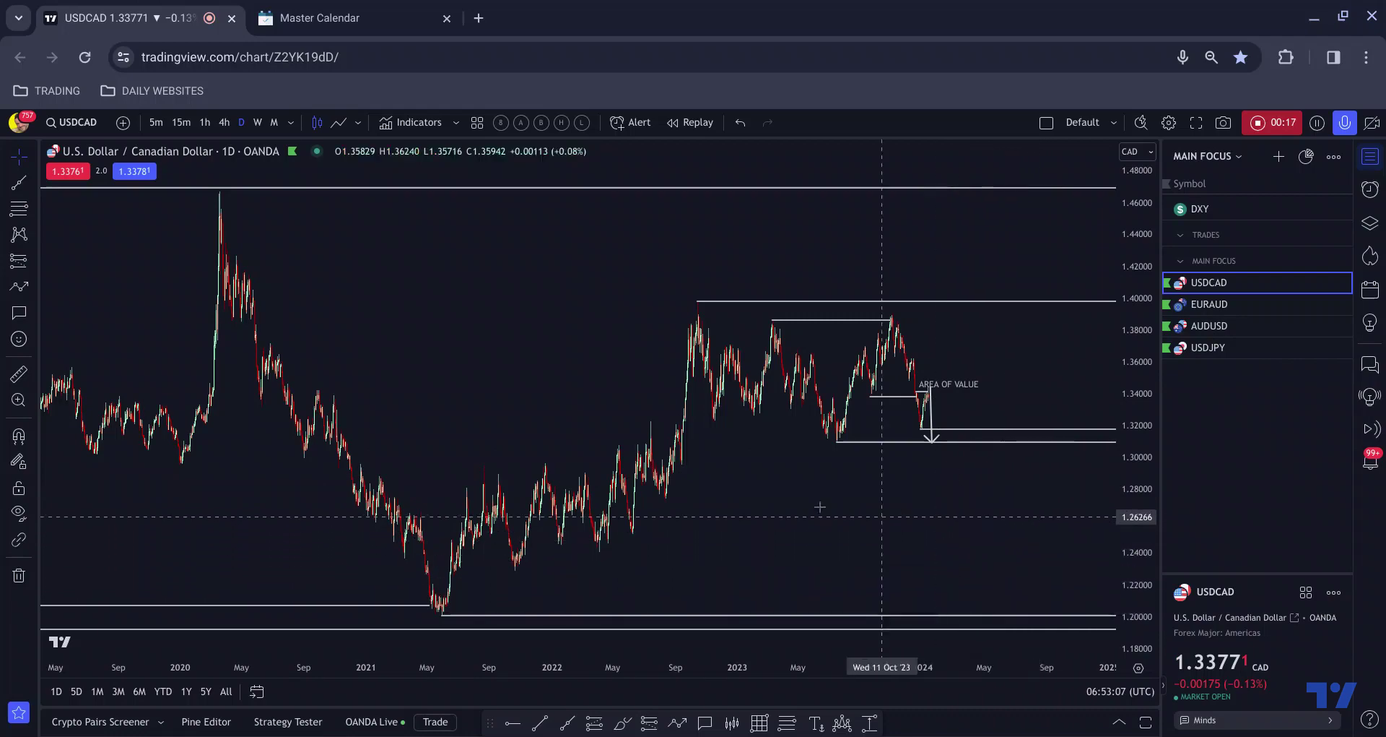
Examine the daily USDCAD price structure from the late-2022 high to the marked area of value.
scroll(766, 505, "up", 1)
scroll(714, 504, "up", 1)
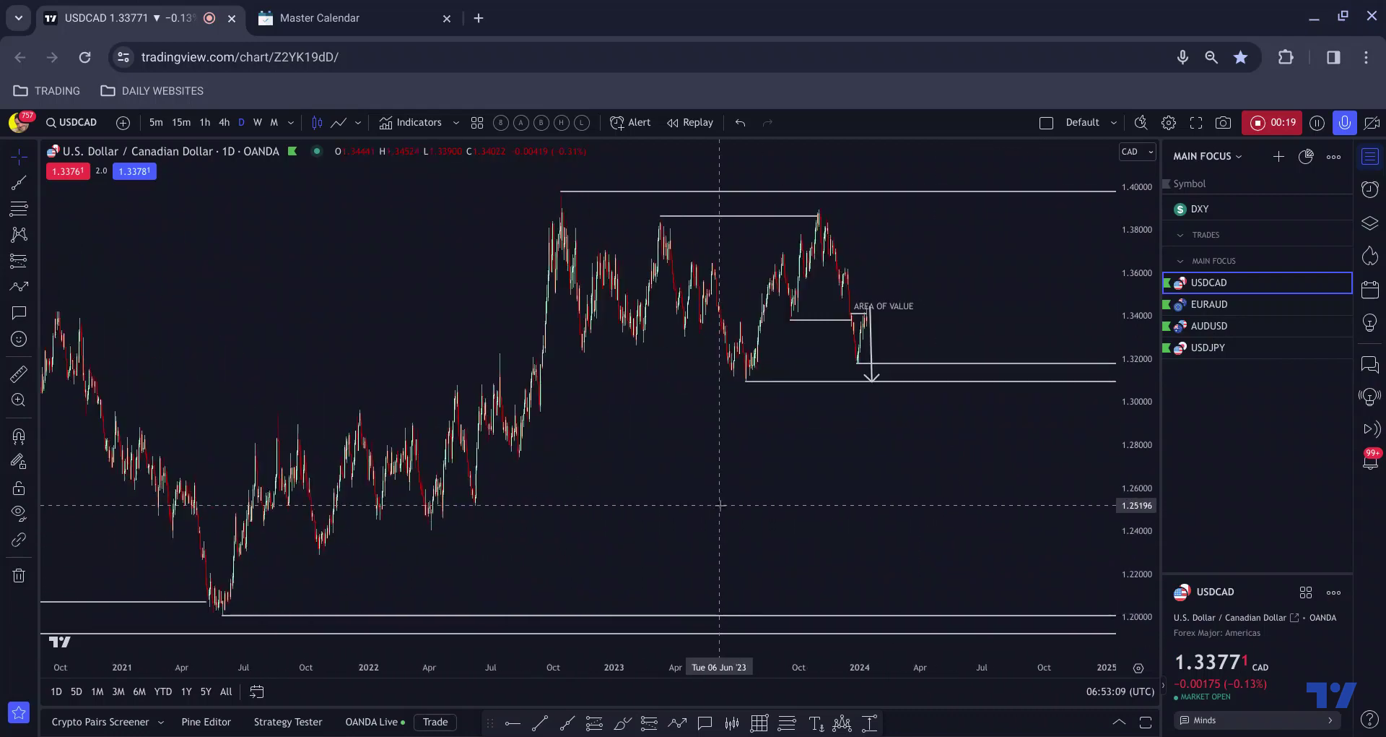
scroll(713, 510, "up", 3)
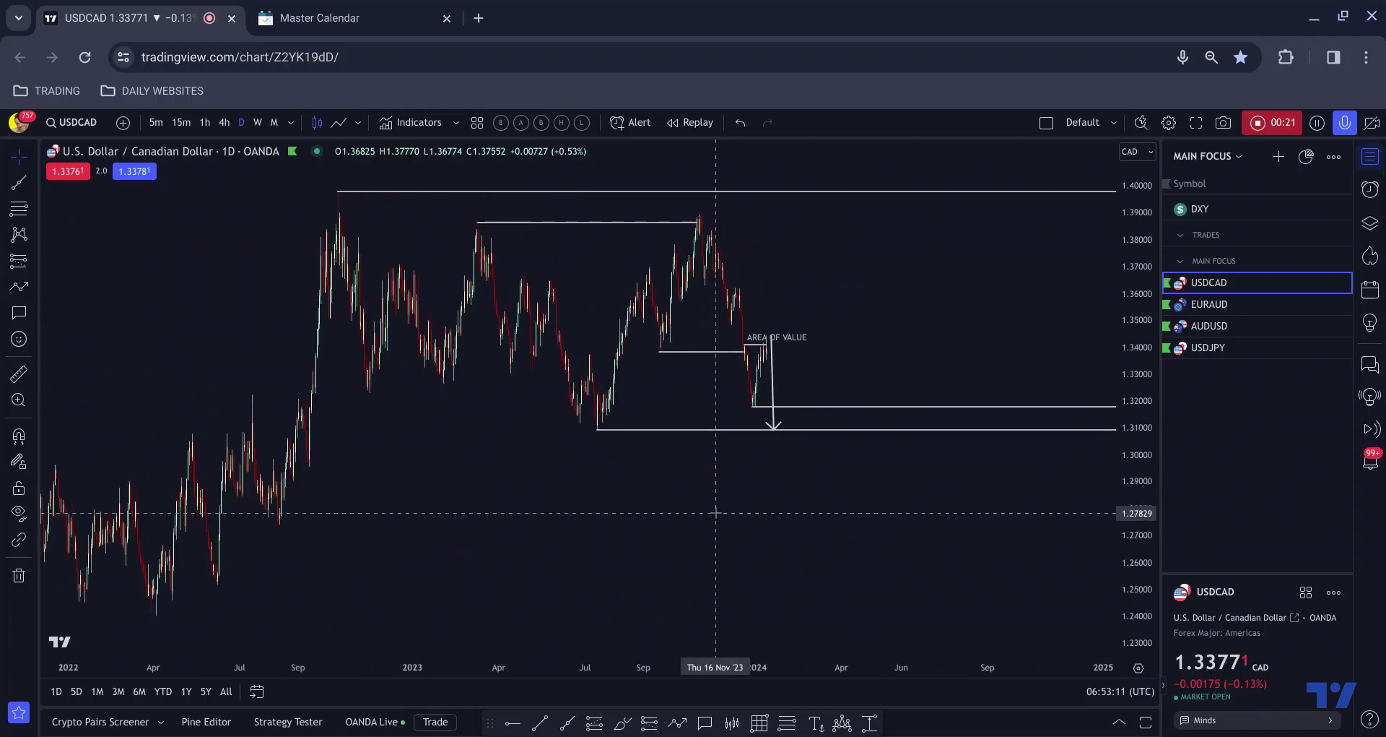
scroll(544, 432, "up", 2)
right_click(392, 292)
left_click(392, 292)
scroll(439, 308, "up", 3)
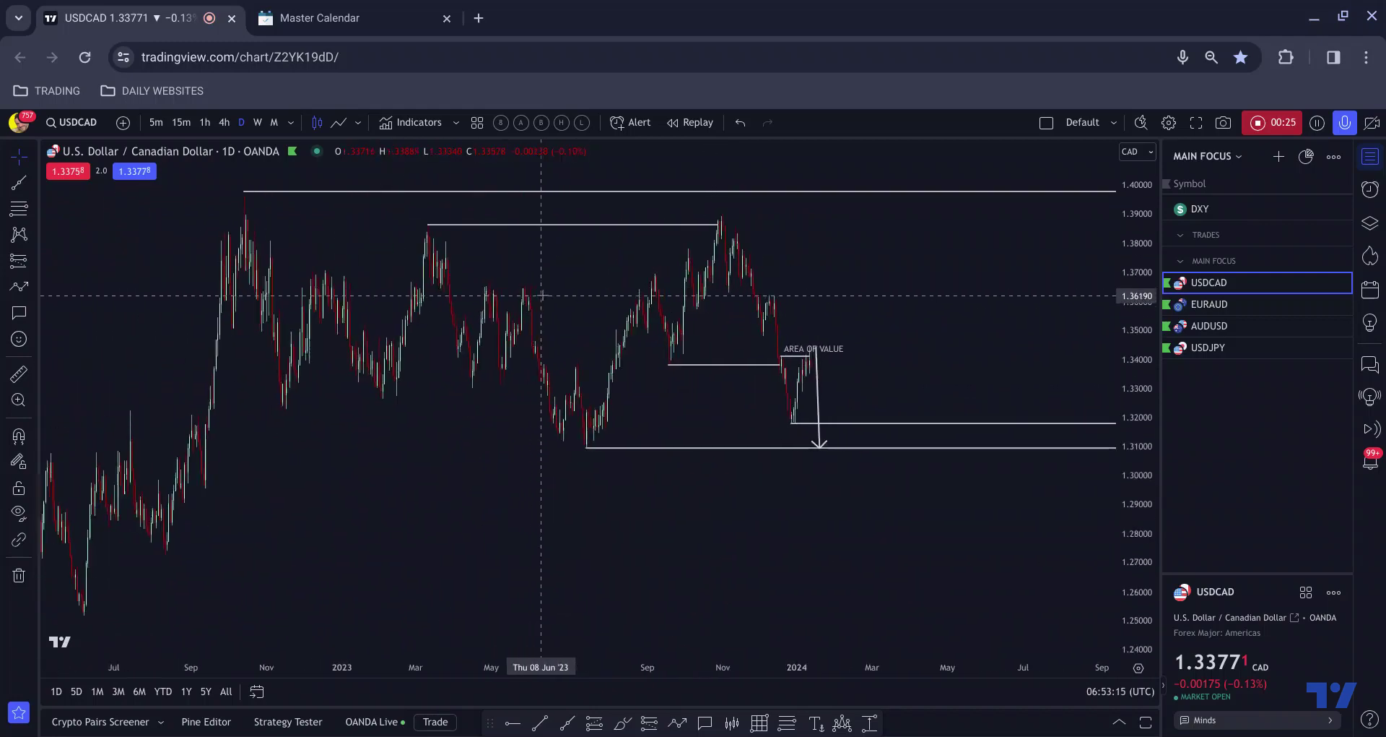
left_click_drag(439, 308, 475, 309)
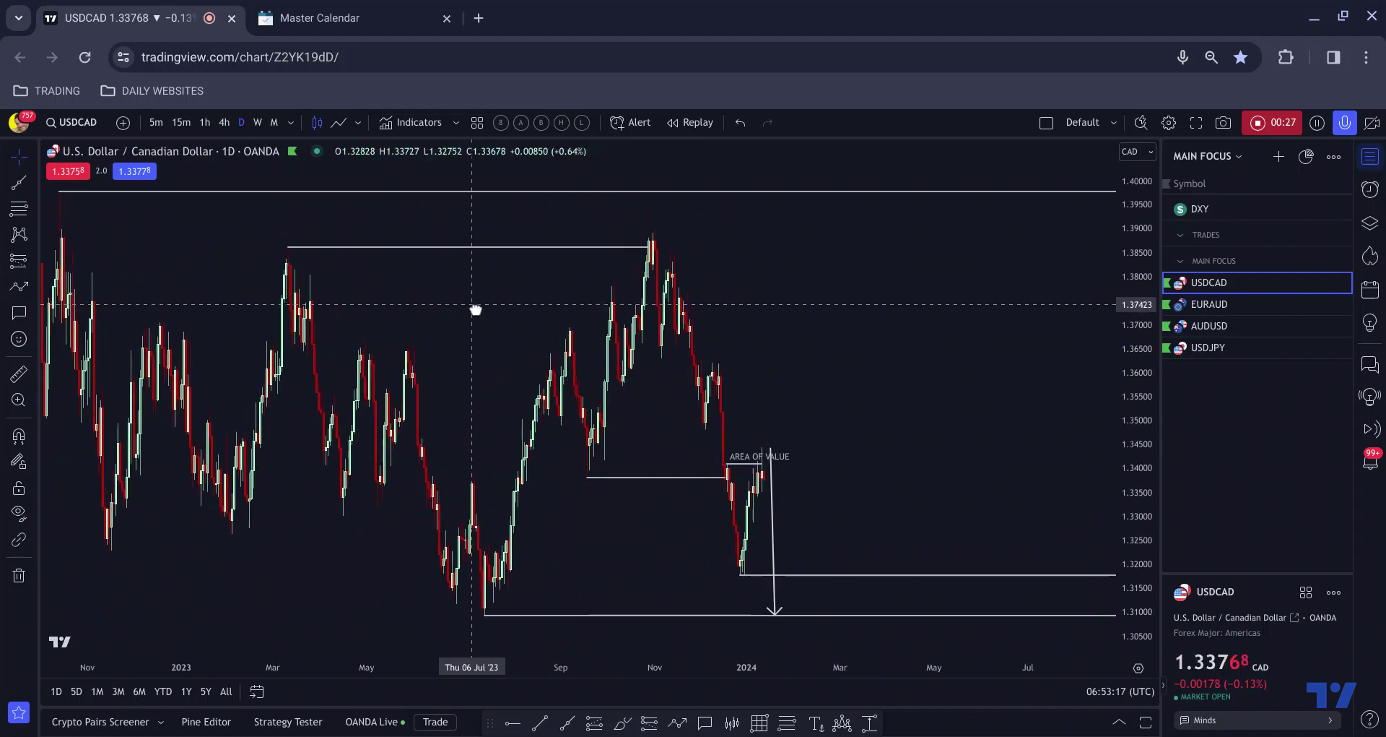
scroll(375, 285, "down", 2)
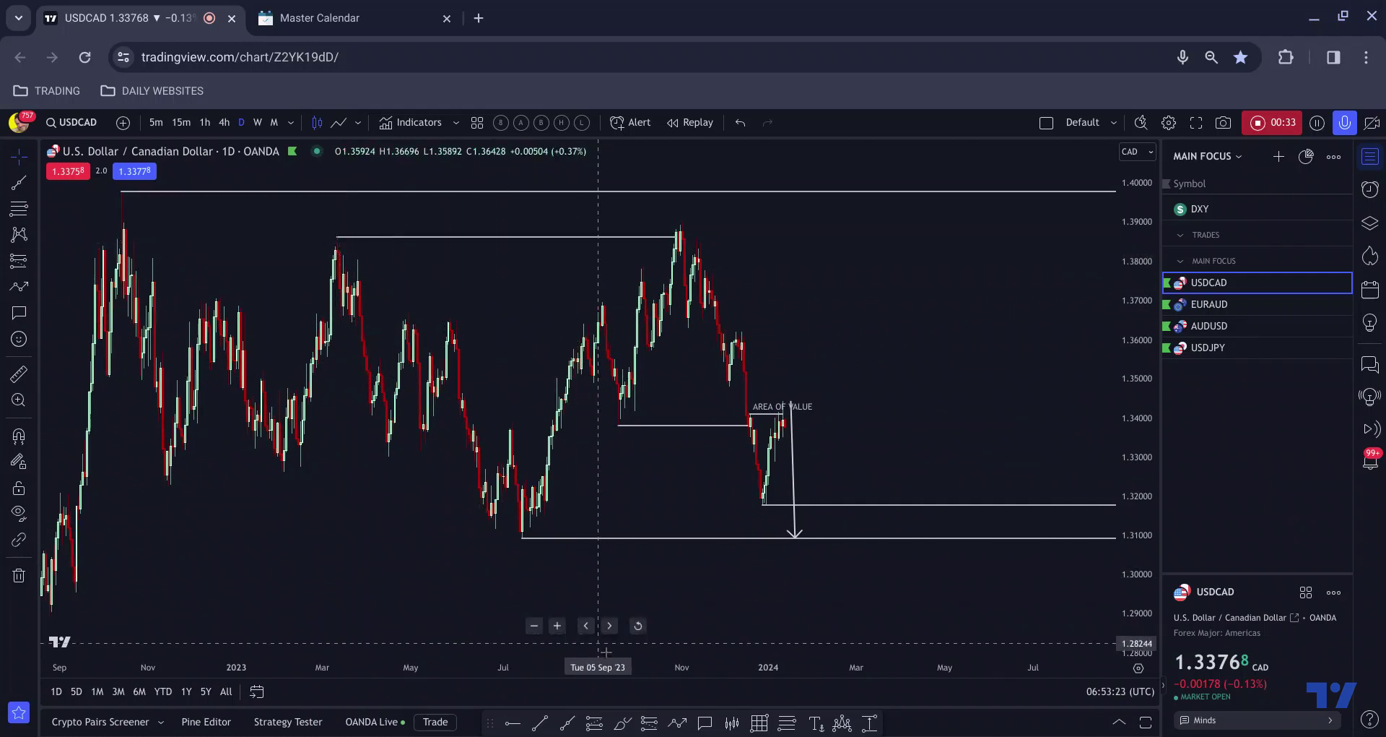
Mark the September to November 2023 swing highs and the pullback lows with the Brush, and undo the strokes.
left_click(622, 722)
mouse_move(585, 297)
left_mouse_down()
mouse_move(648, 268)
mouse_move(680, 226)
left_mouse_up()
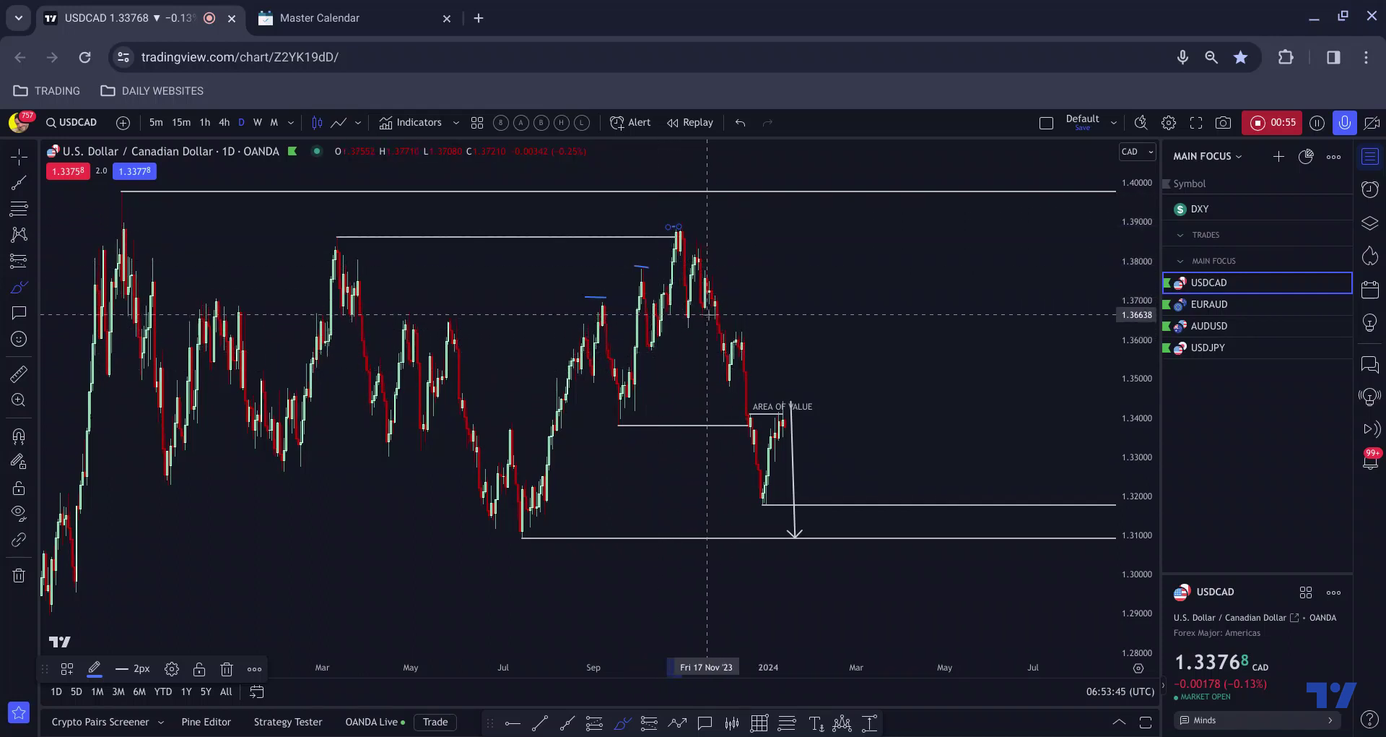
left_click_drag(708, 316, 650, 352)
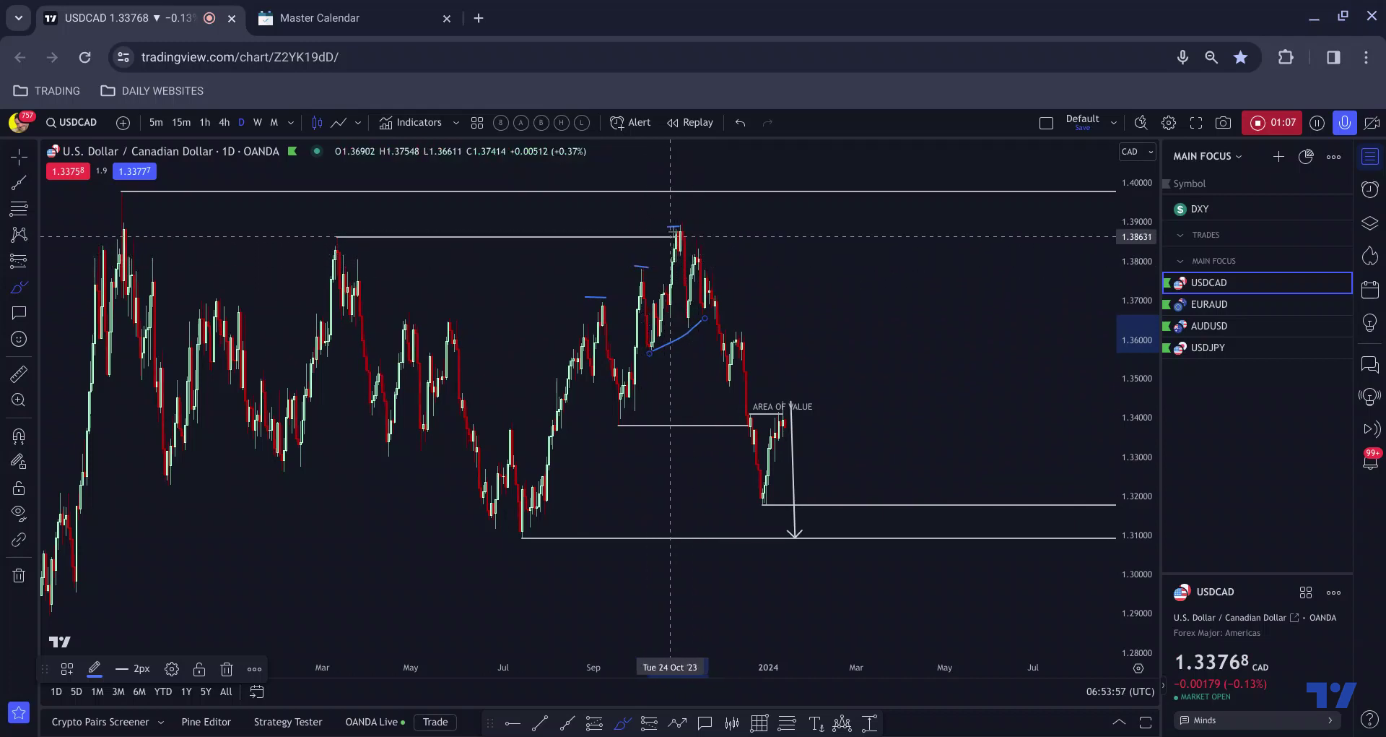
left_click_drag(706, 238, 689, 238)
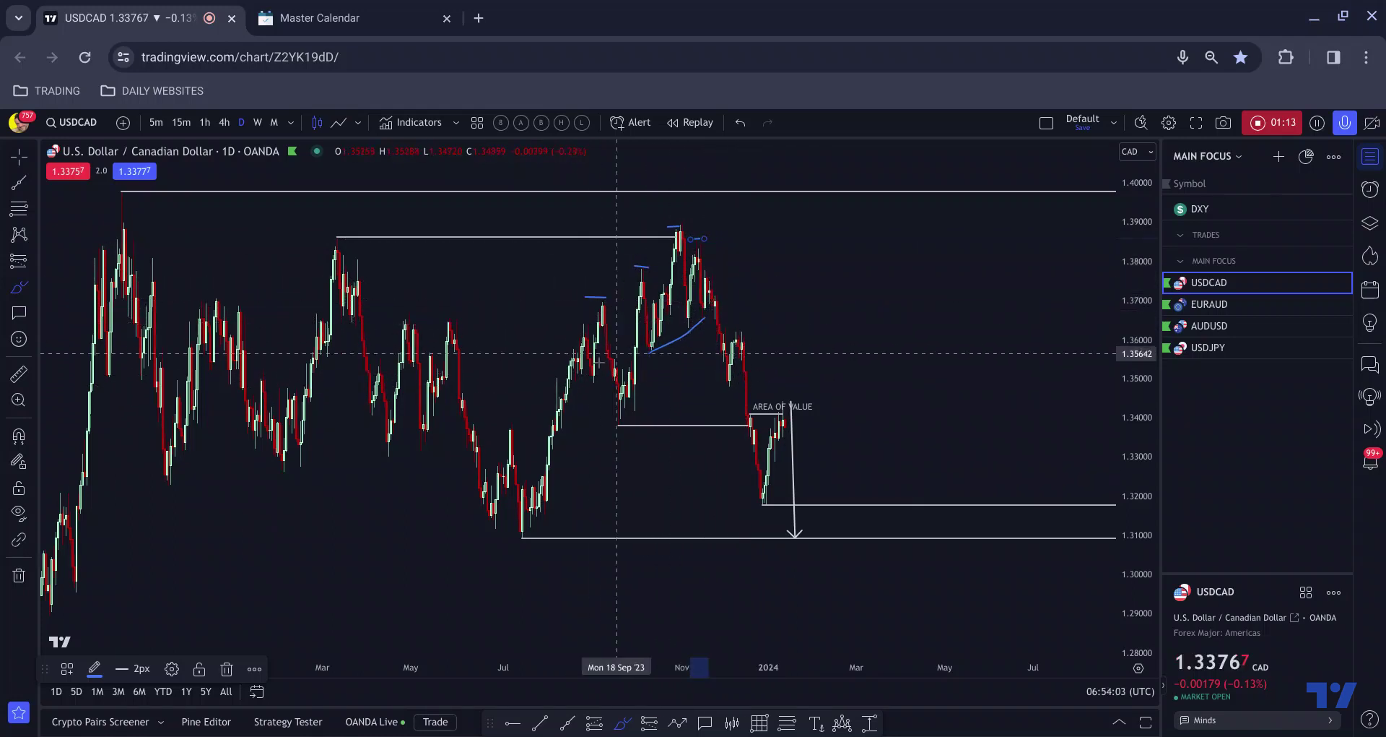
key("ctrl+z")
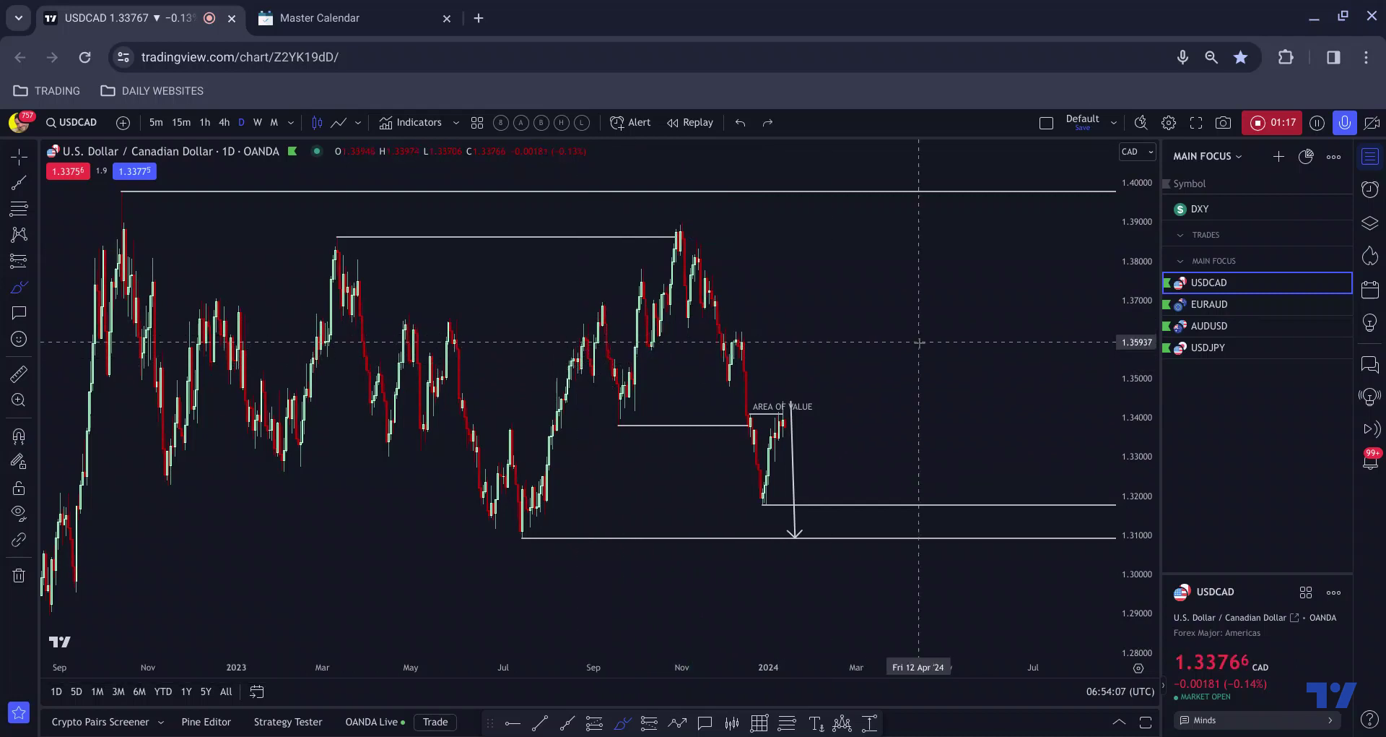
Brush two rising lines along the September to November 2023 rally and a path from the broken low to the uppermost resistance line.
left_click_drag(679, 303, 614, 427)
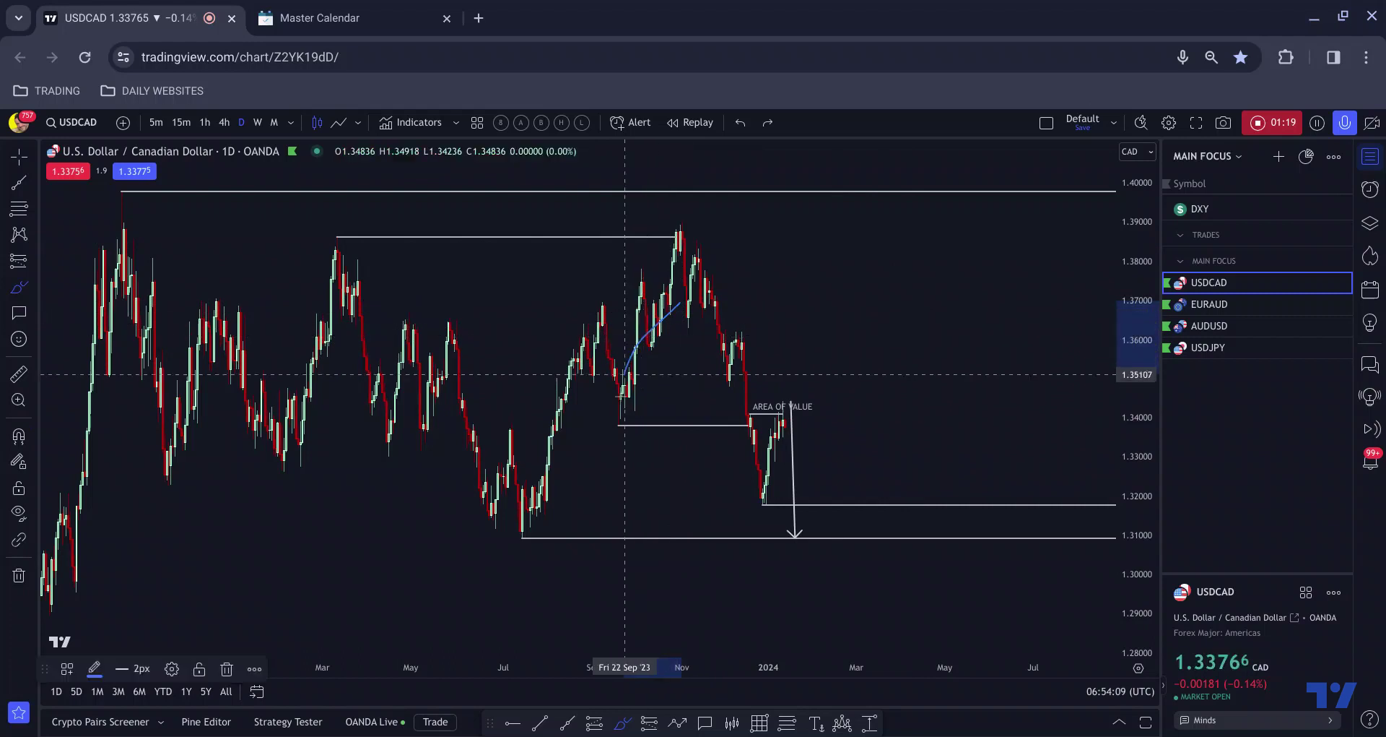
left_click_drag(676, 237, 613, 304)
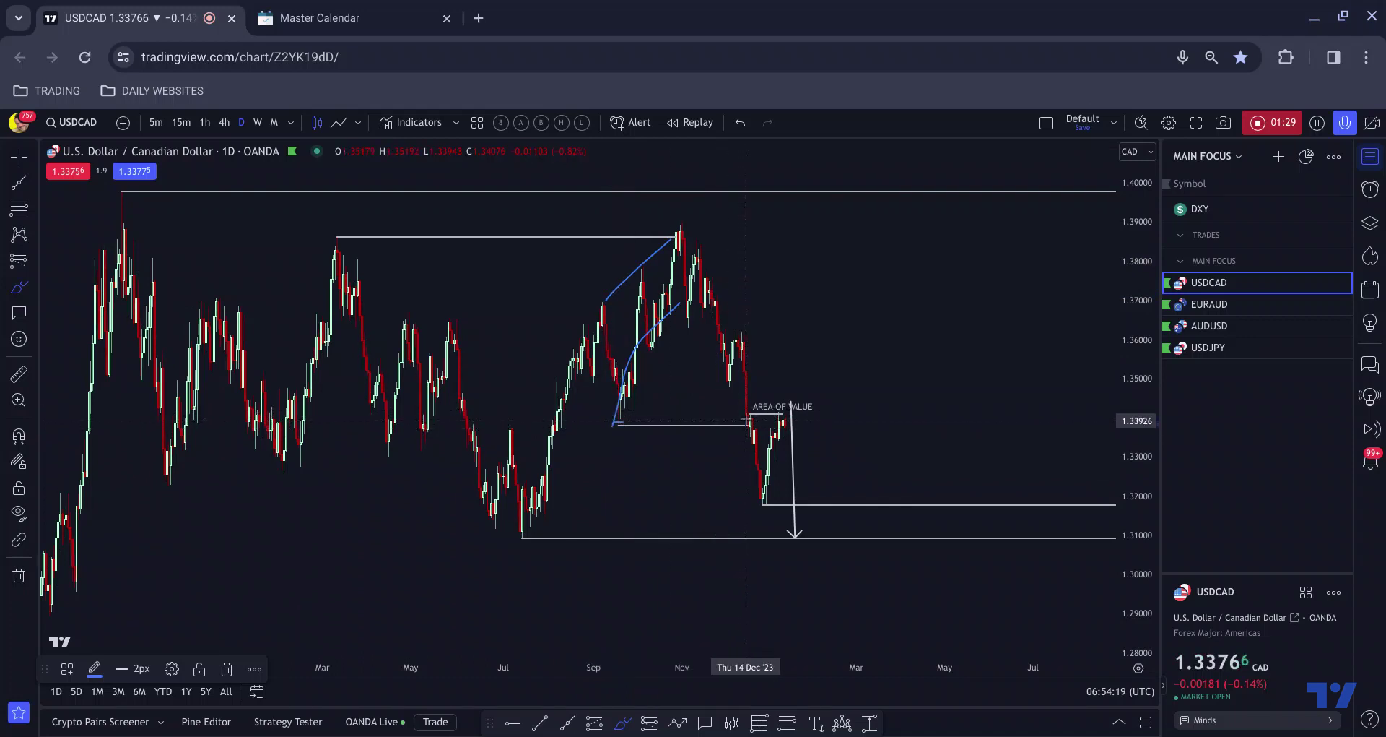
left_click_drag(746, 398, 791, 191)
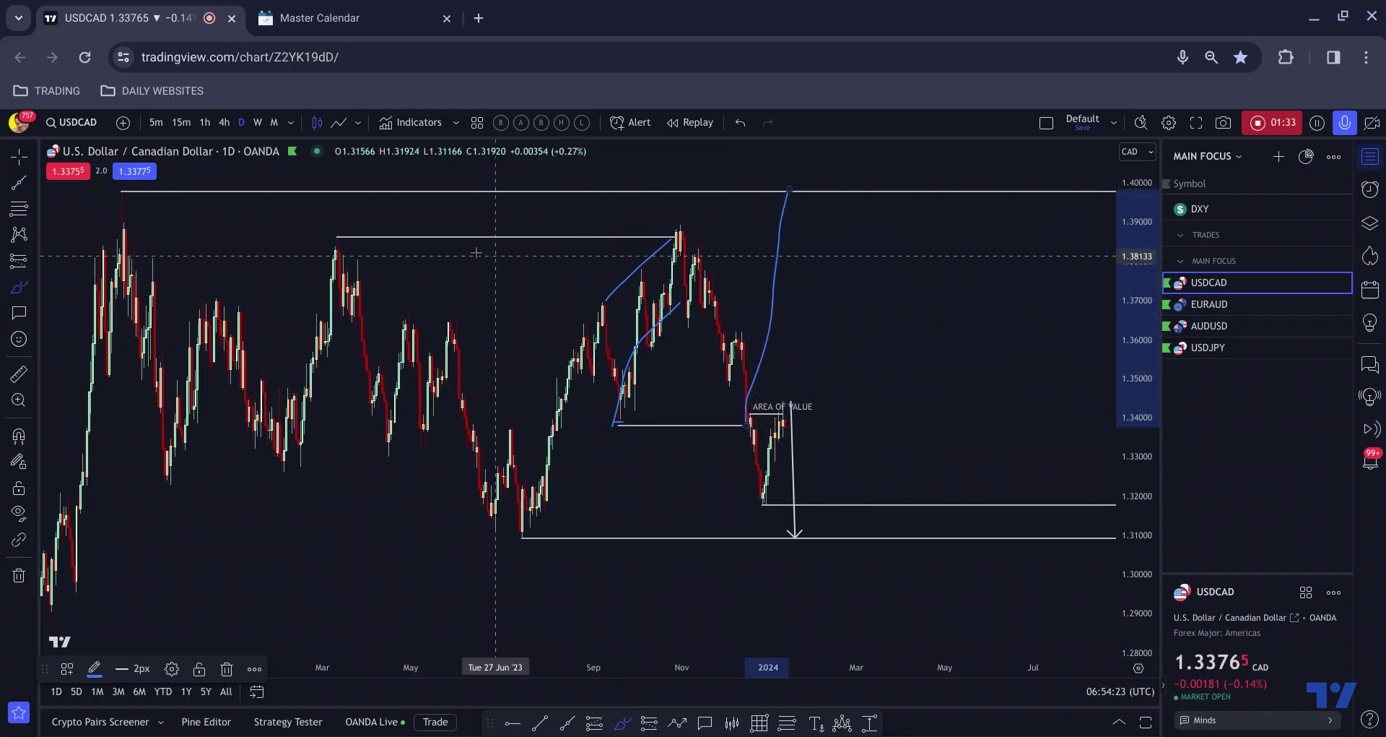
Brush a further upward path beyond 1.40000 and a curve linking the rising highs, and undo all brush strokes.
scroll(216, 220, "down", 2)
scroll(312, 220, "up", 1)
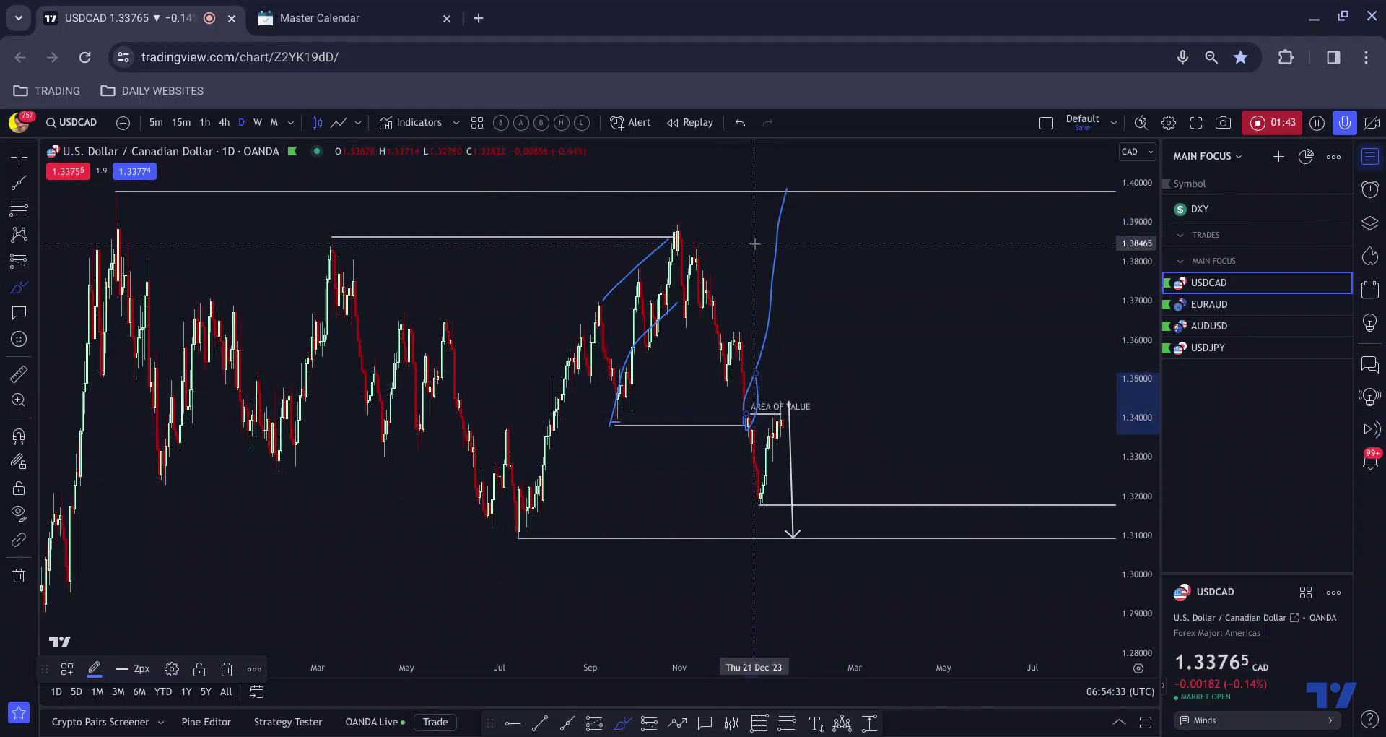
left_click_drag(764, 338, 777, 153)
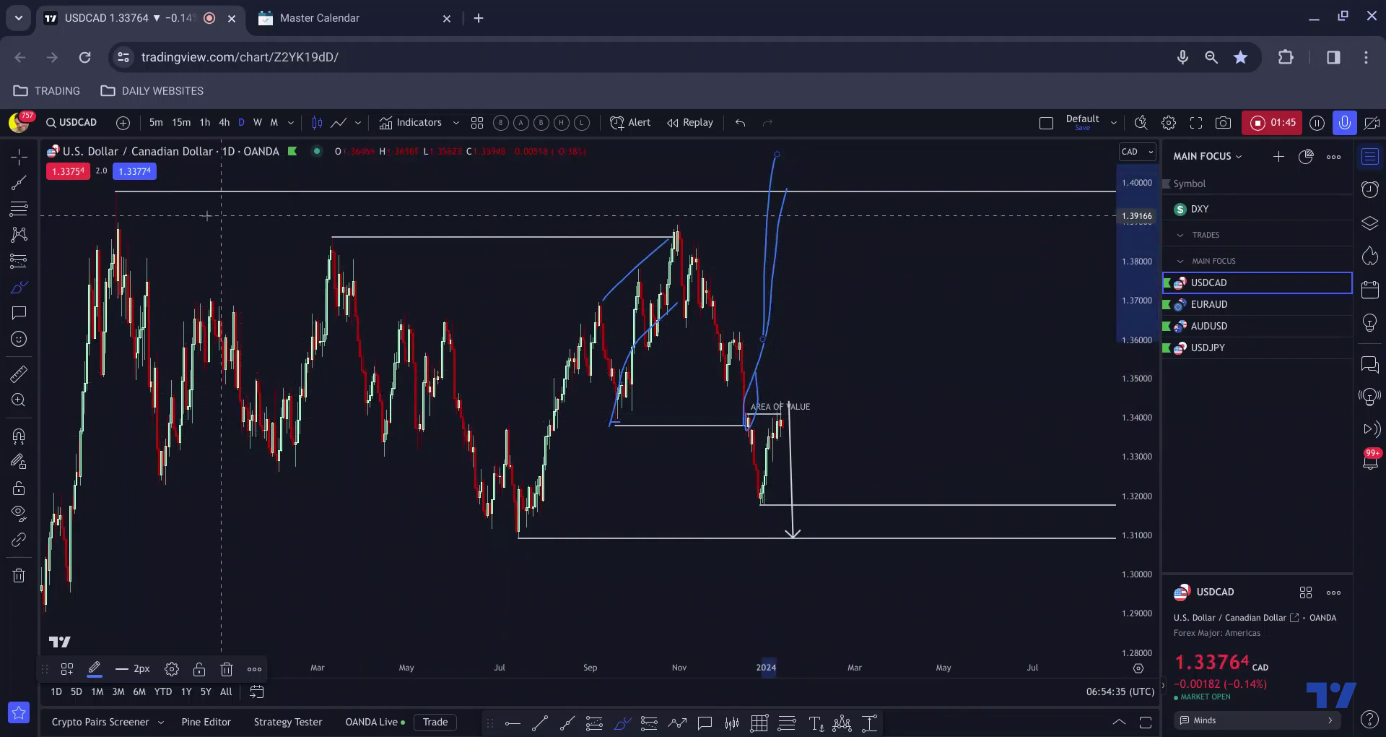
mouse_move(773, 176)
left_mouse_down()
mouse_move(664, 227)
mouse_move(601, 298)
left_mouse_up()
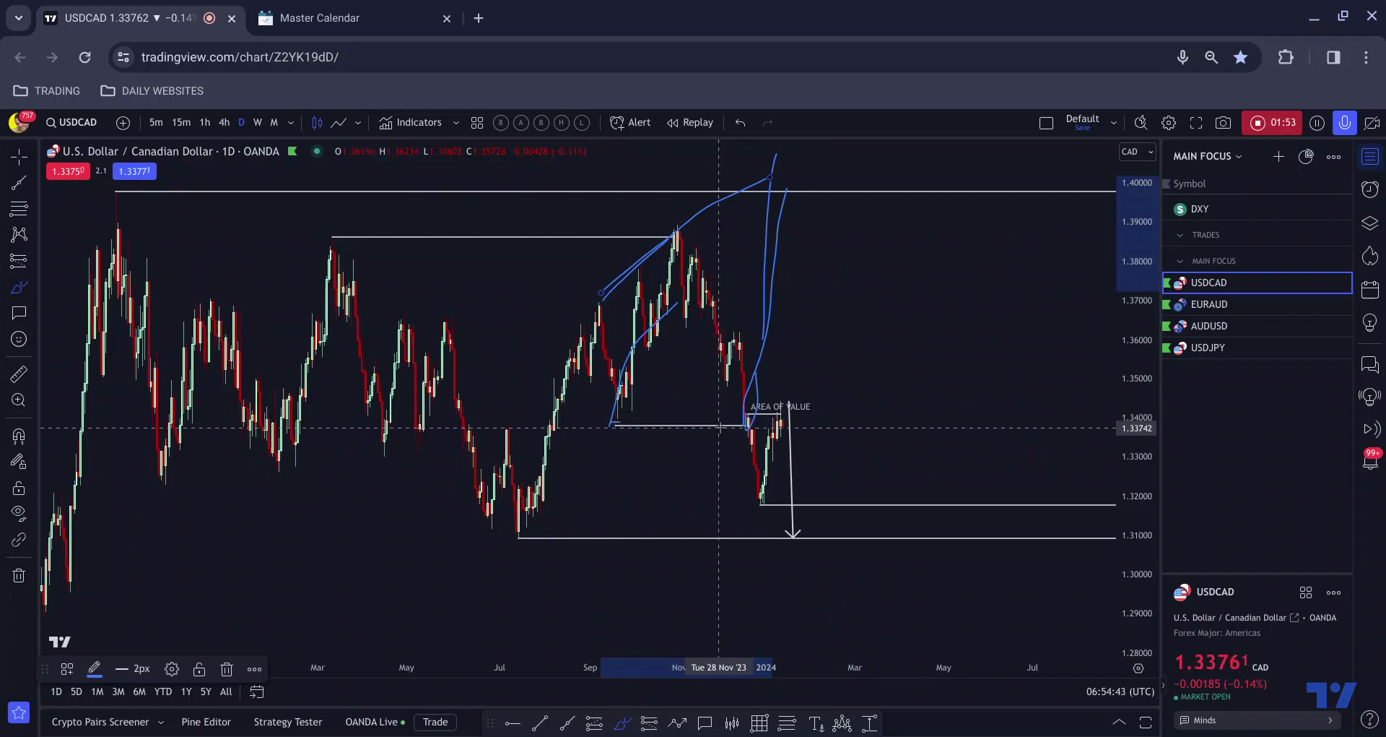
key("ctrl+z")
key("ctrl+z")
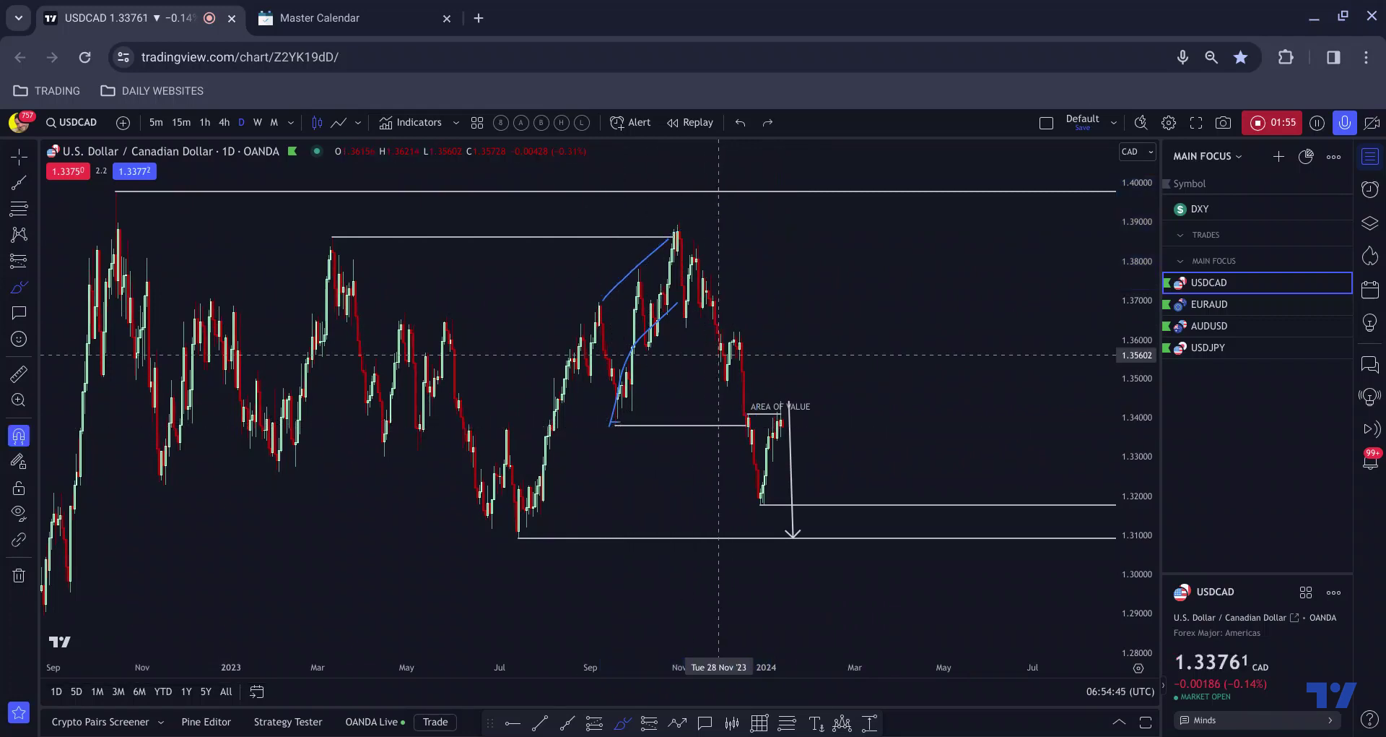
key("ctrl+z")
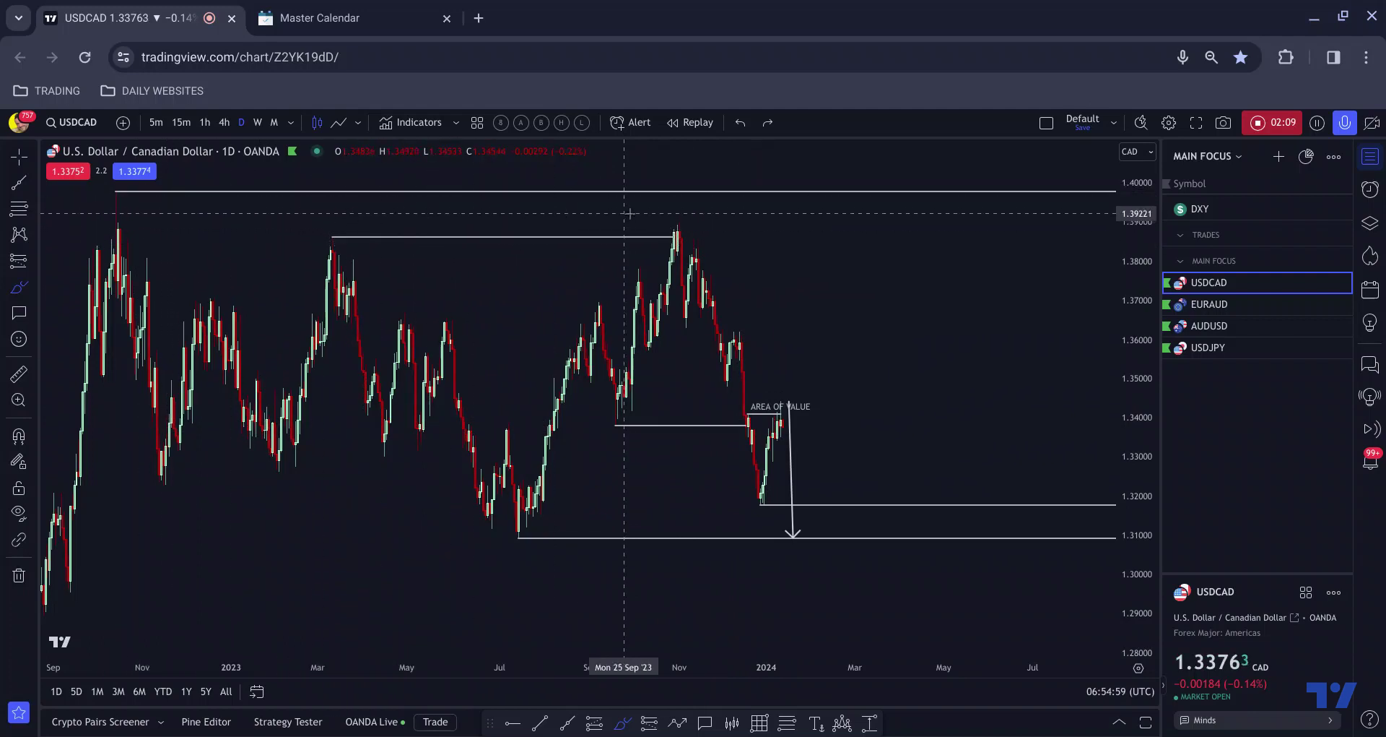
Brush a U-shaped curve under the area of value, between the mid-December drop and the January recovery, and delete it.
scroll(610, 311, "up", 3)
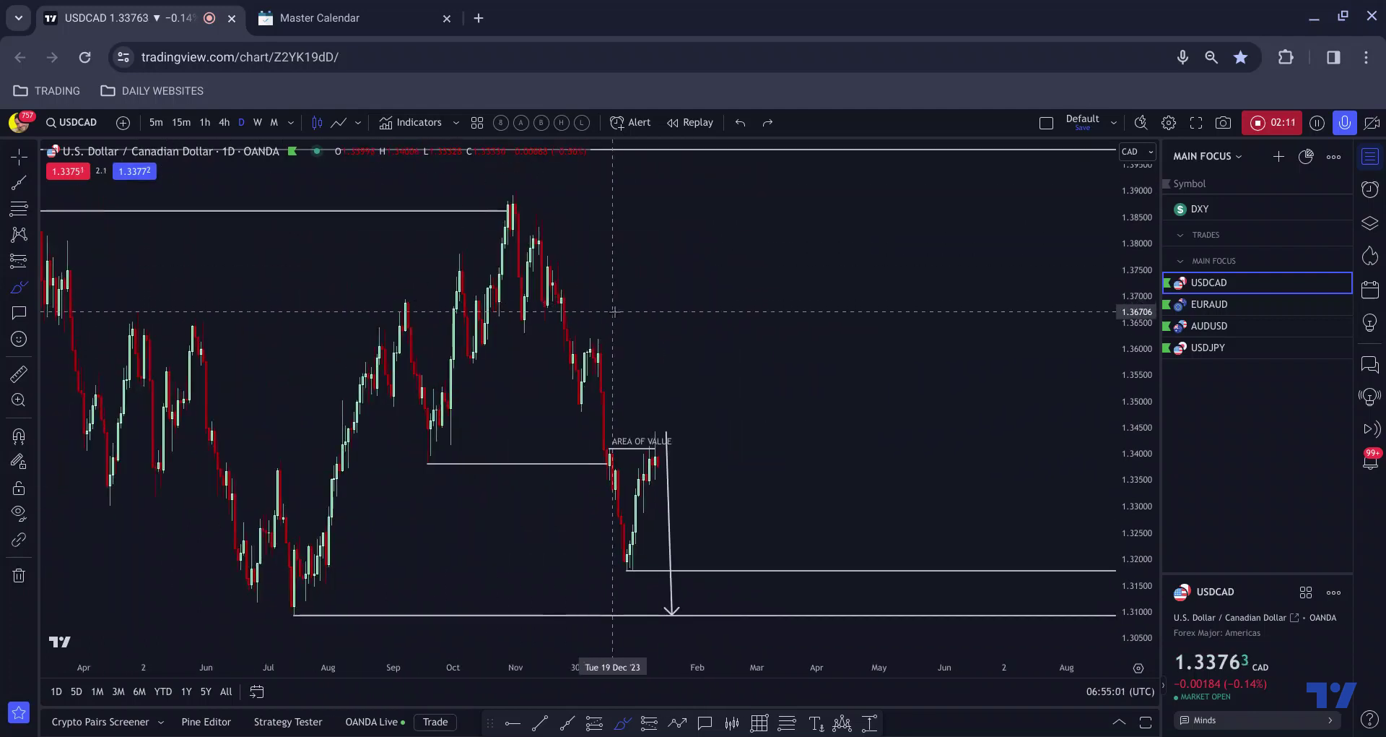
mouse_move(611, 453)
left_mouse_down()
mouse_move(616, 498)
mouse_move(647, 502)
mouse_move(652, 459)
left_mouse_up()
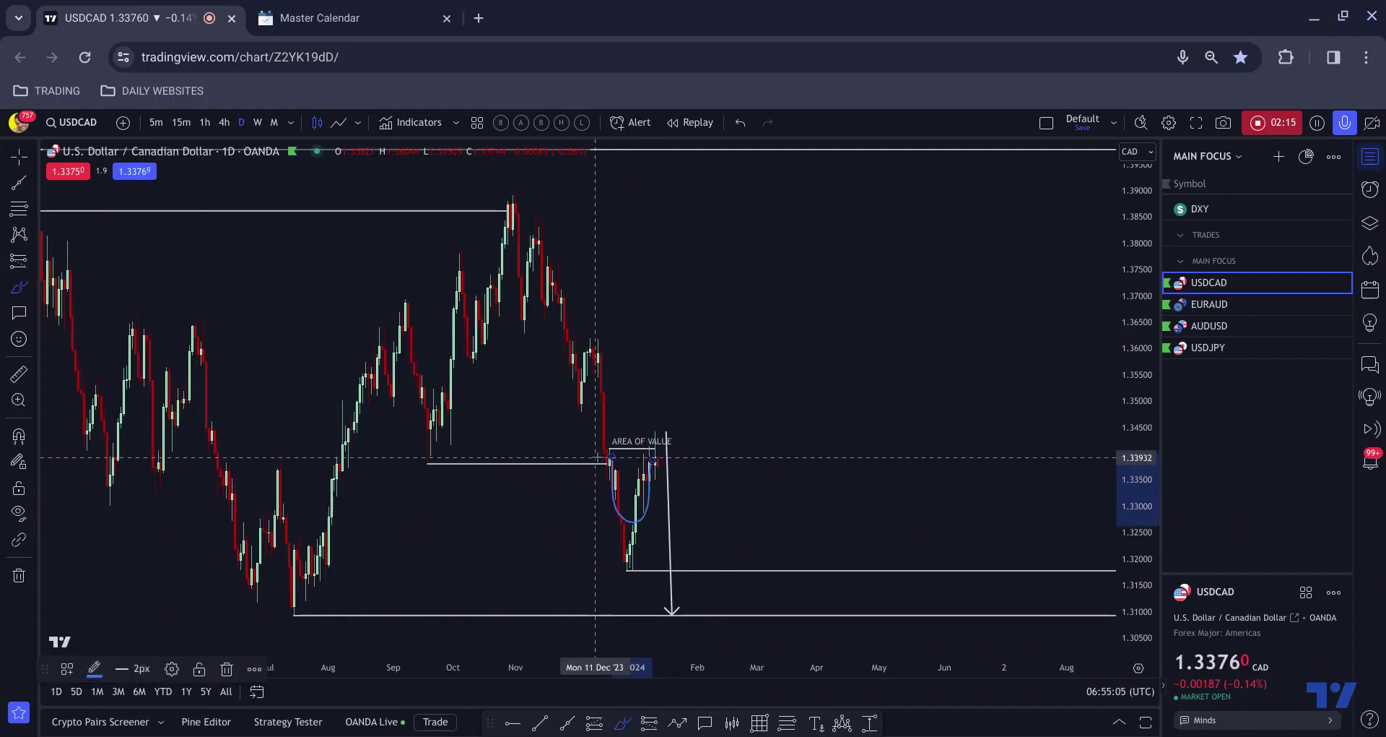
key("Delete")
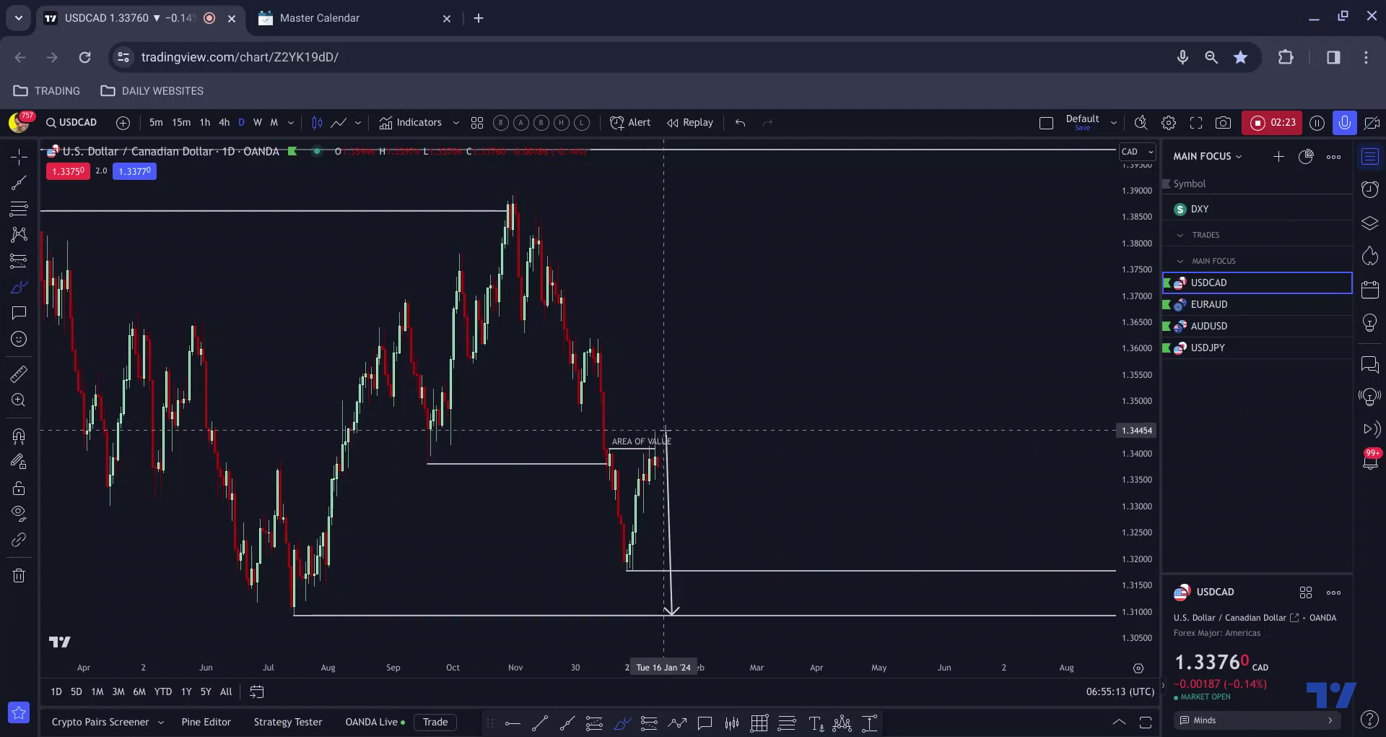
Brush an upward path from the lowest support line at the arrow tip to the uppermost resistance line, and undo it.
scroll(673, 469, "down", 2)
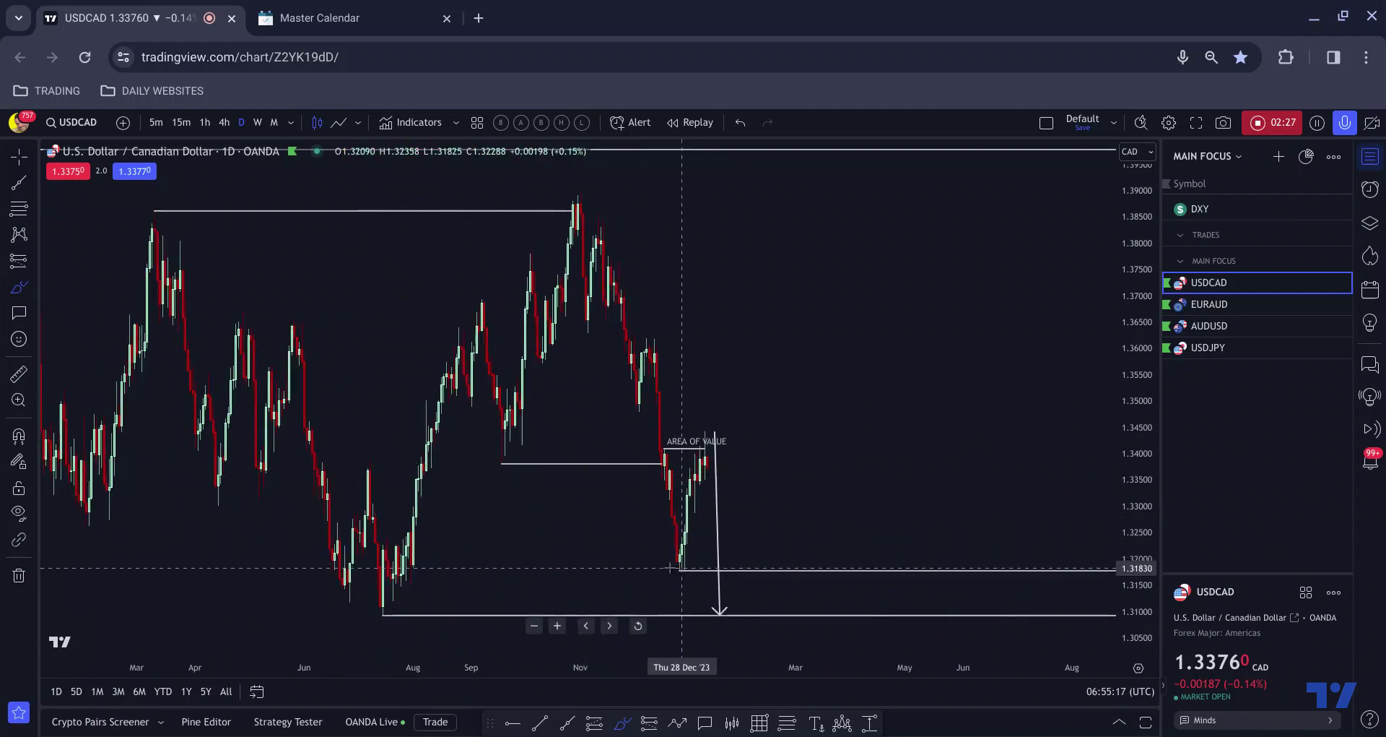
scroll(538, 568, "down", 2)
scroll(795, 556, "down", 1)
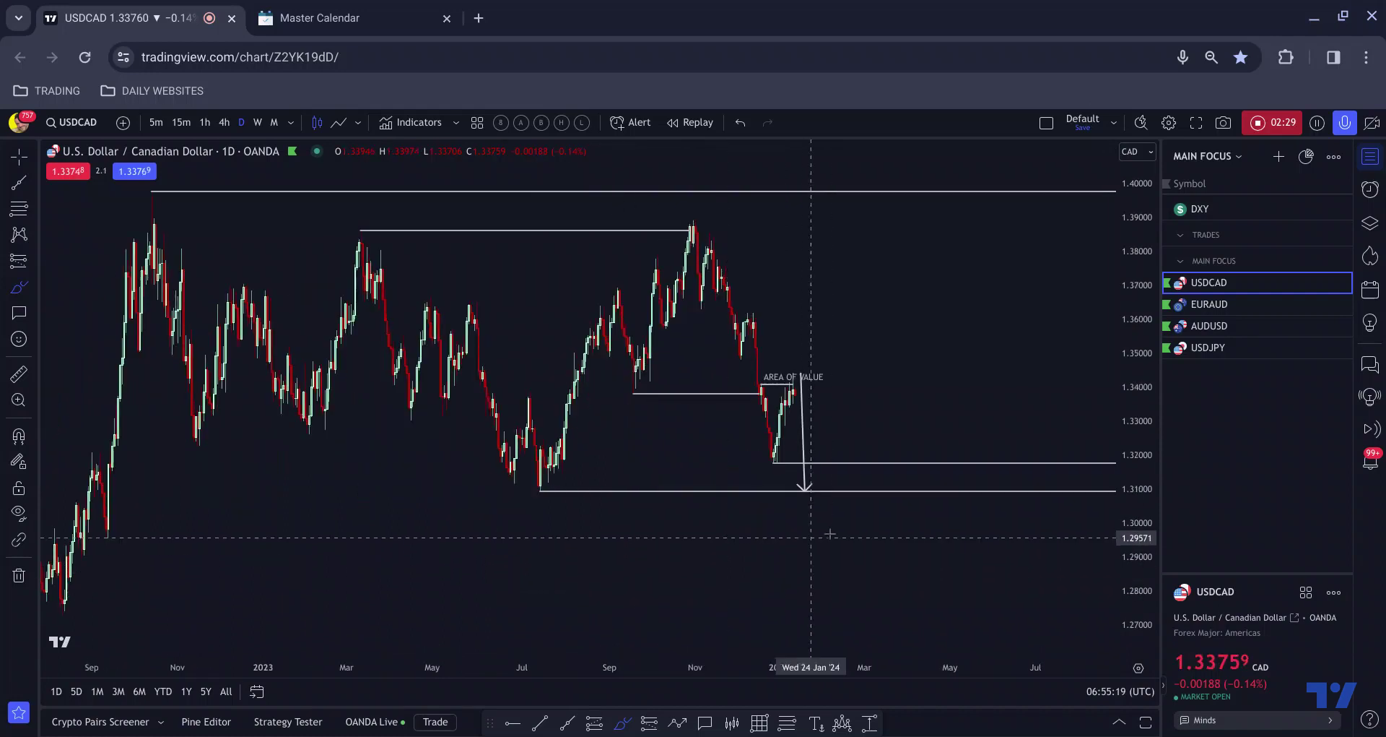
mouse_move(817, 490)
left_mouse_down()
mouse_move(820, 394)
mouse_move(866, 195)
left_mouse_up()
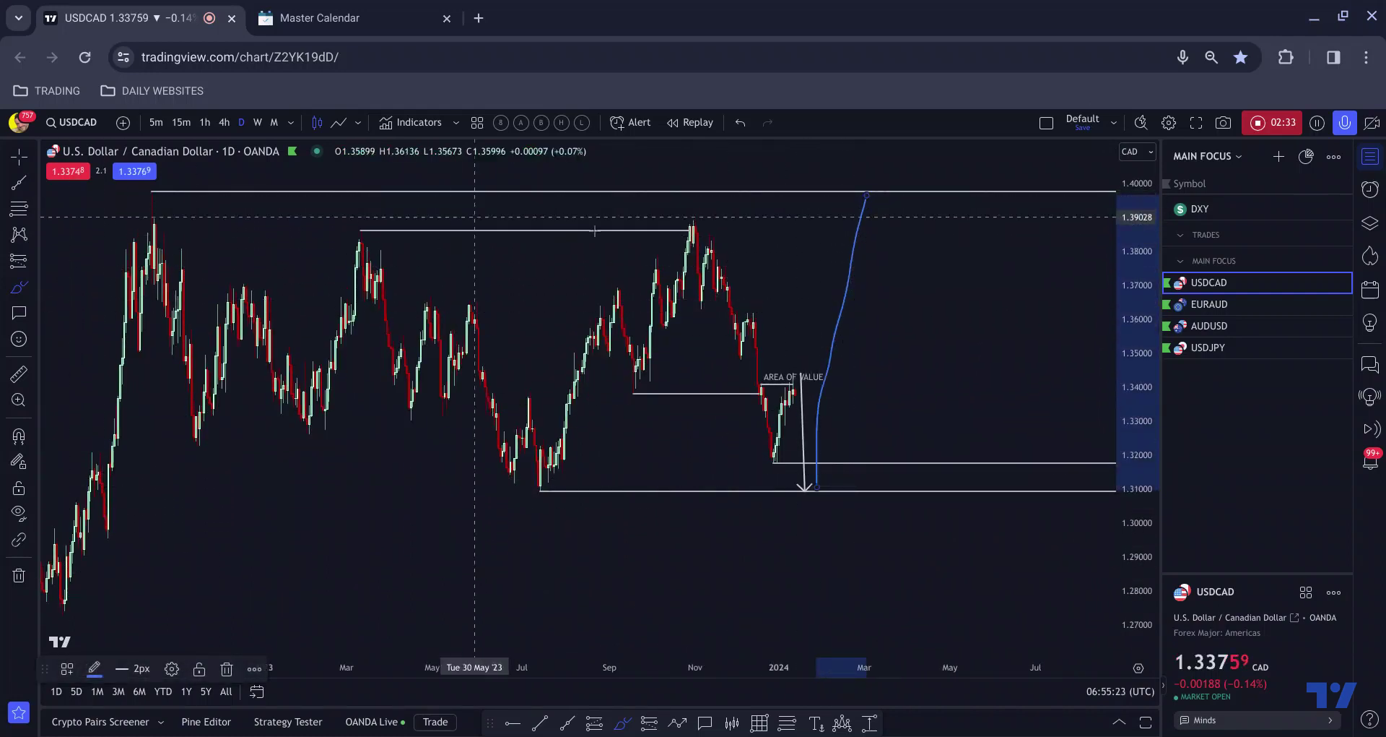
key("ctrl")
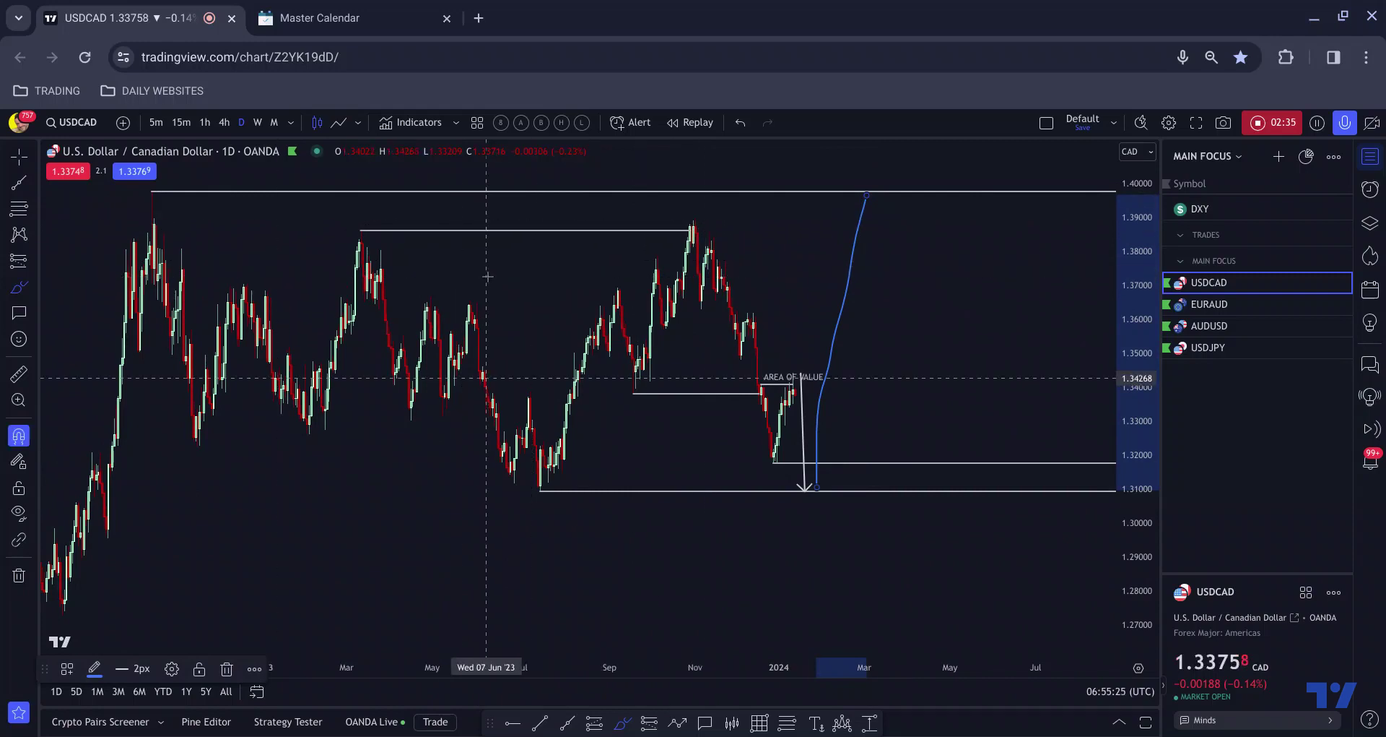
key("ctrl+z")
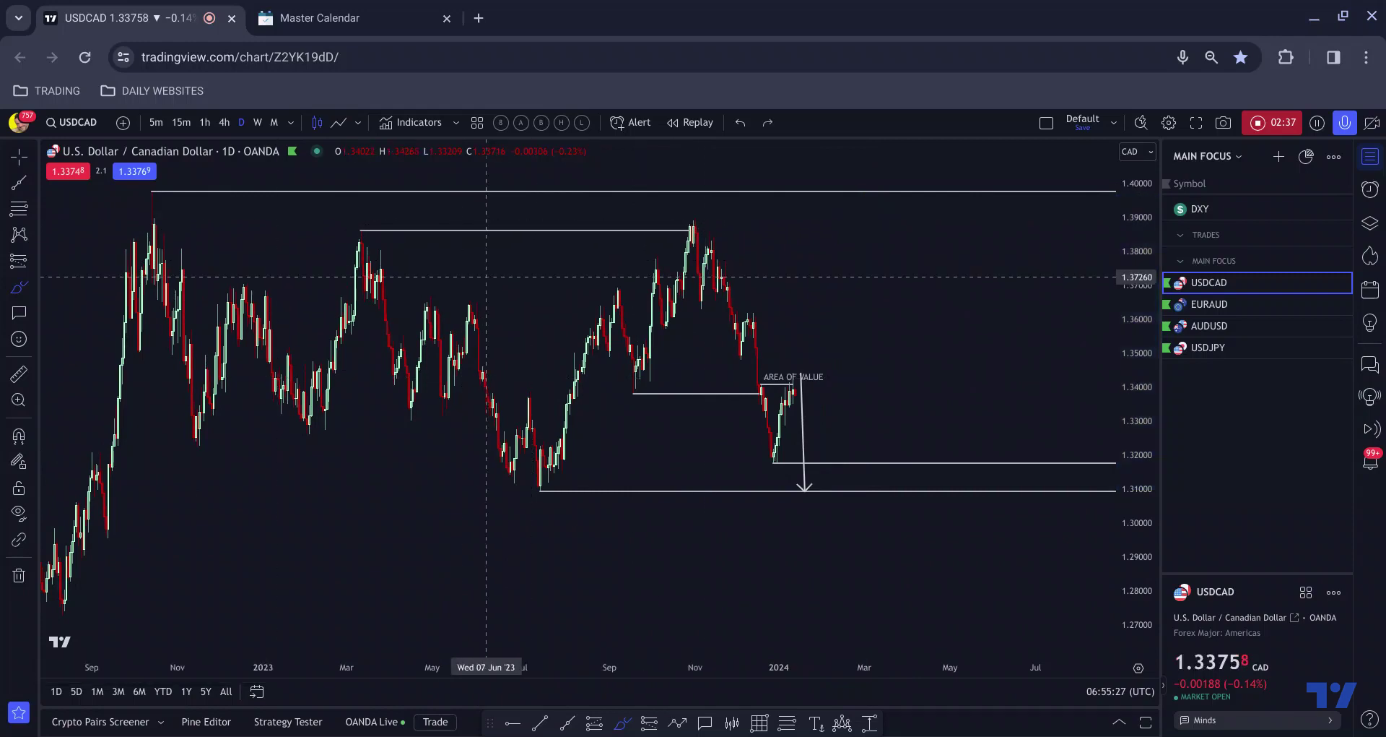
Brush over the latest daily candles just below the area of value, and delete the marking.
scroll(434, 274, "up", 1)
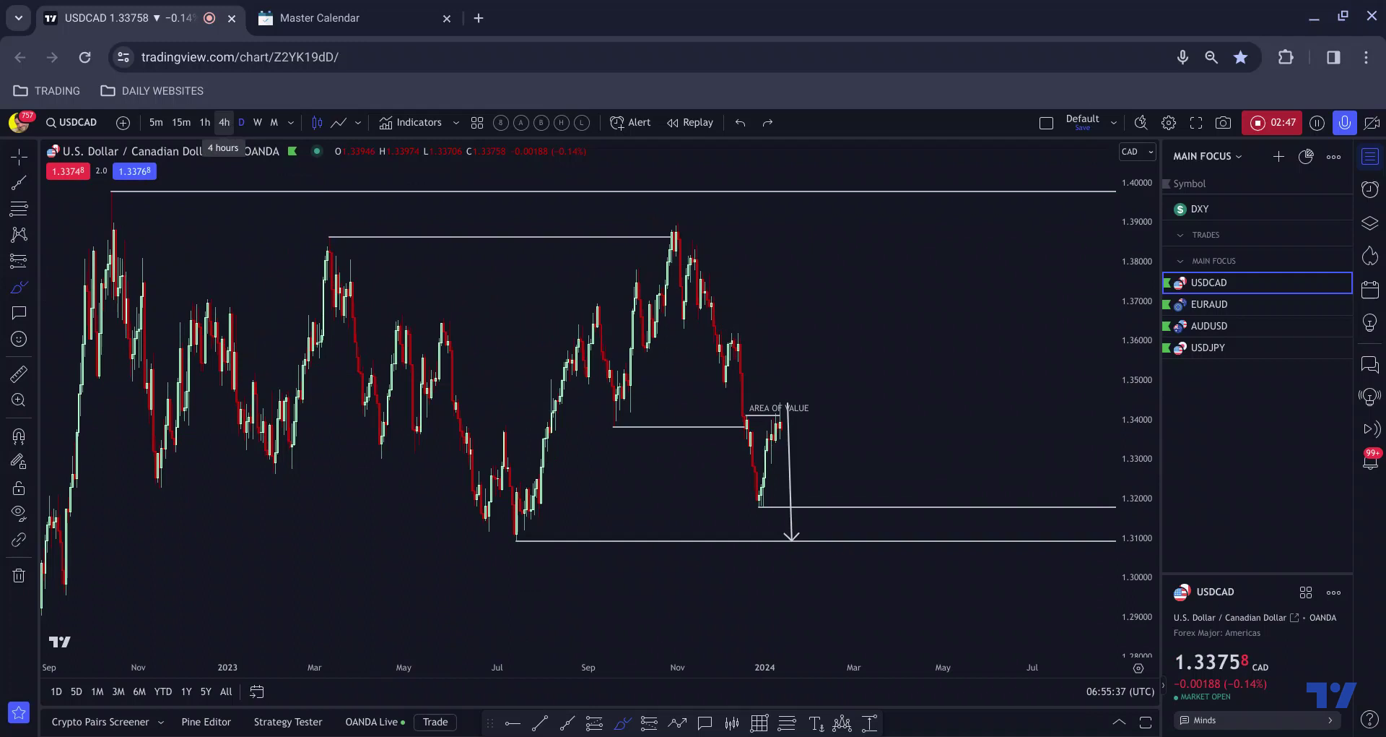
scroll(549, 448, "up", 4)
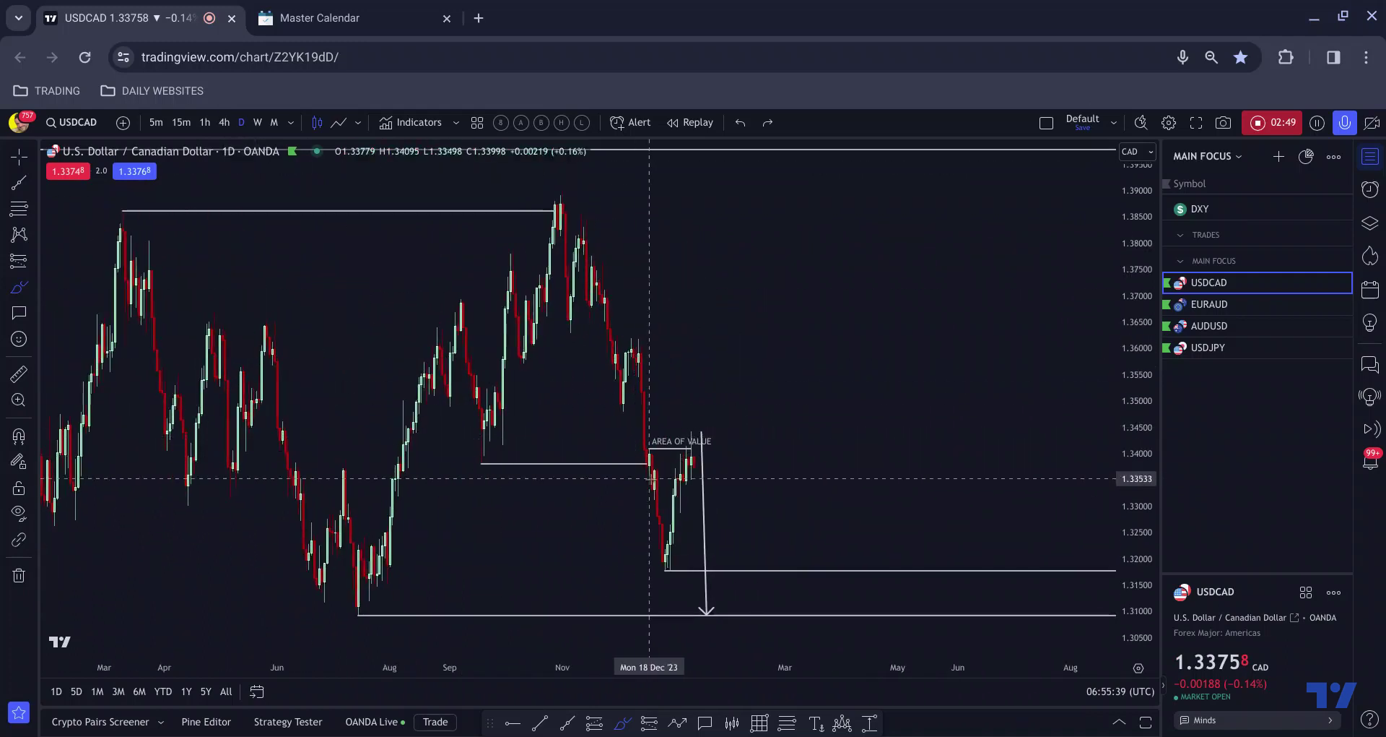
mouse_move(670, 471)
left_mouse_down()
mouse_move(679, 482)
mouse_move(699, 454)
left_mouse_up()
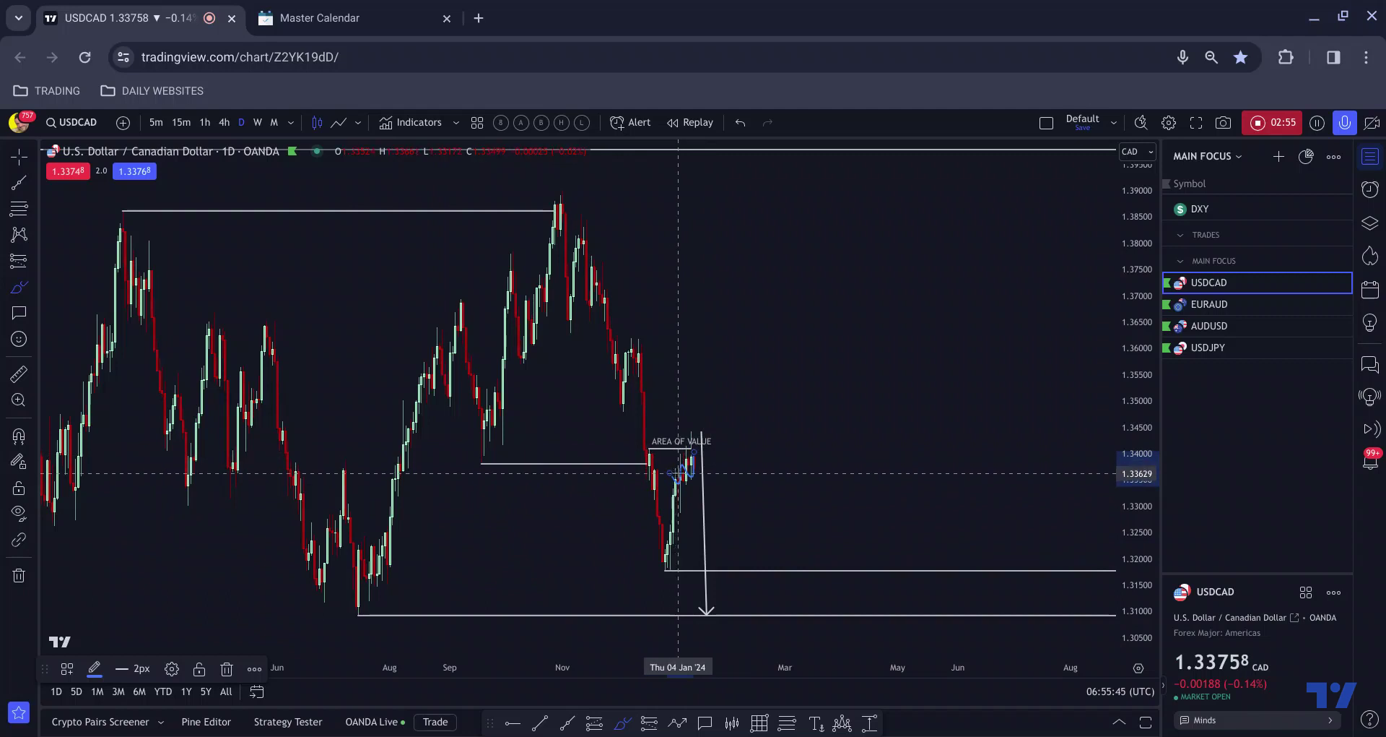
key("Delete")
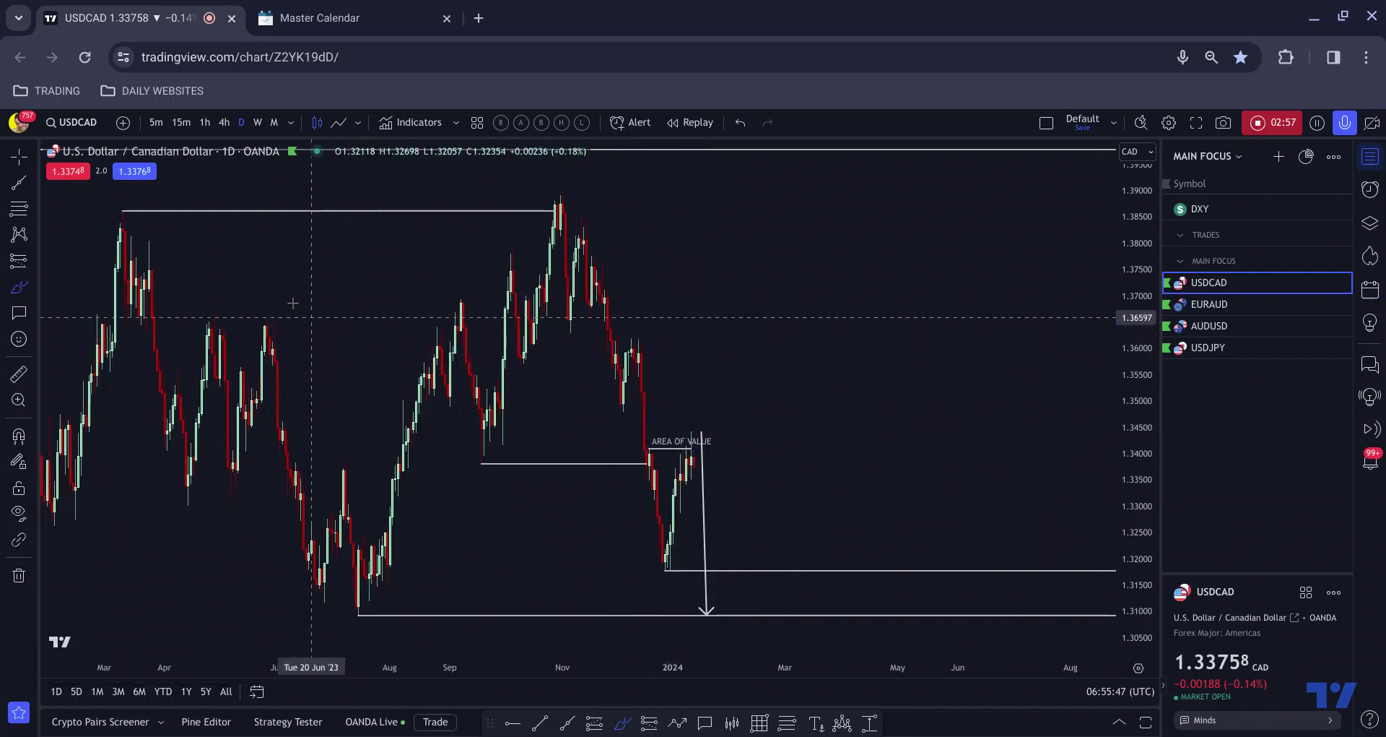
Switch to the 4h timeframe, brush the boundaries and swings of the January consolidation at the area of value, and delete the strokes.
left_click(224, 123)
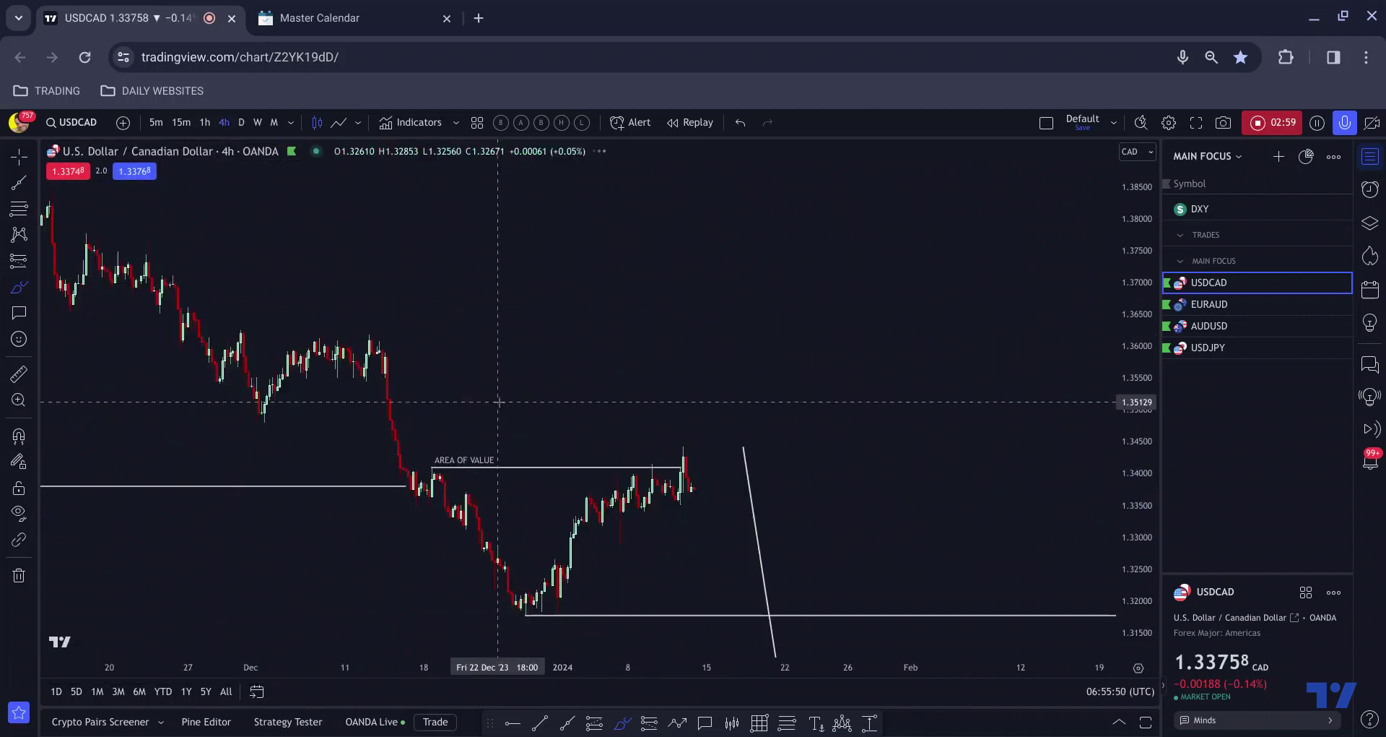
scroll(409, 464, "up", 2)
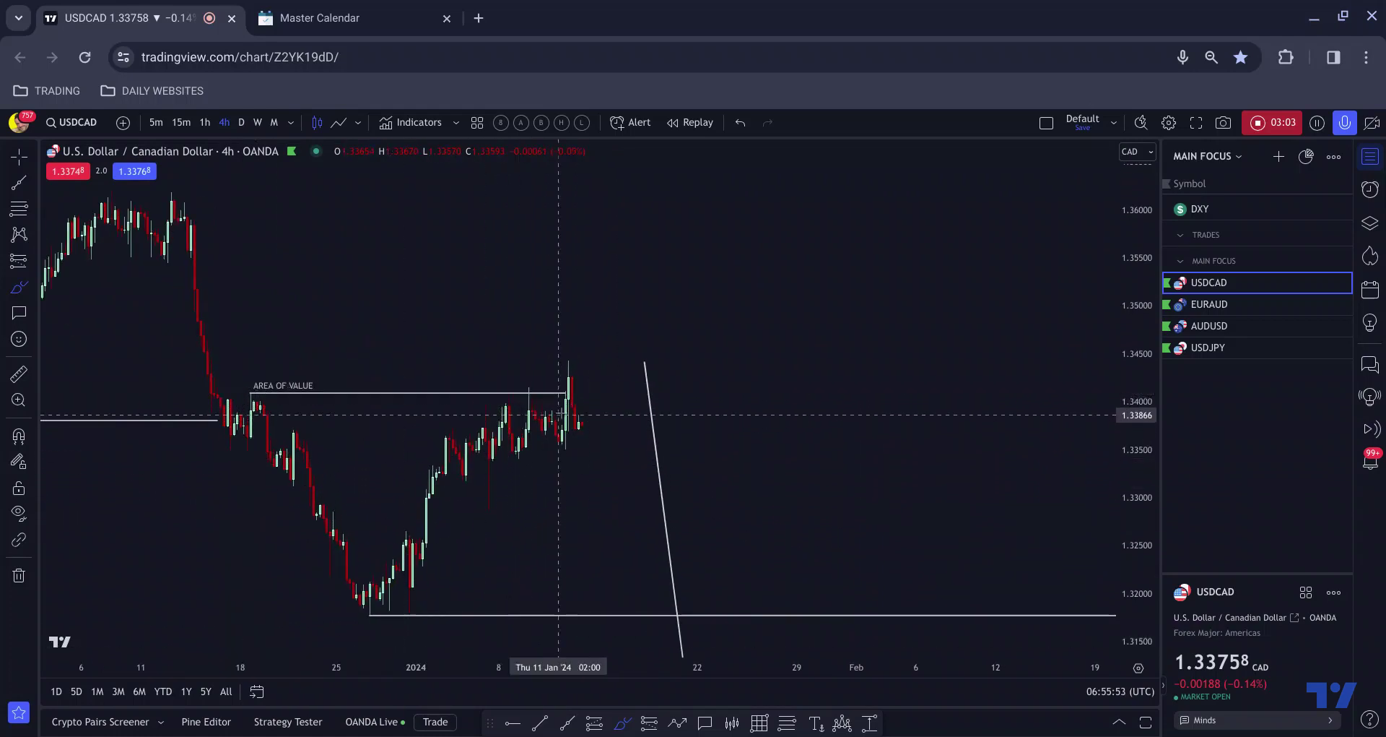
left_click_drag(569, 376, 511, 397)
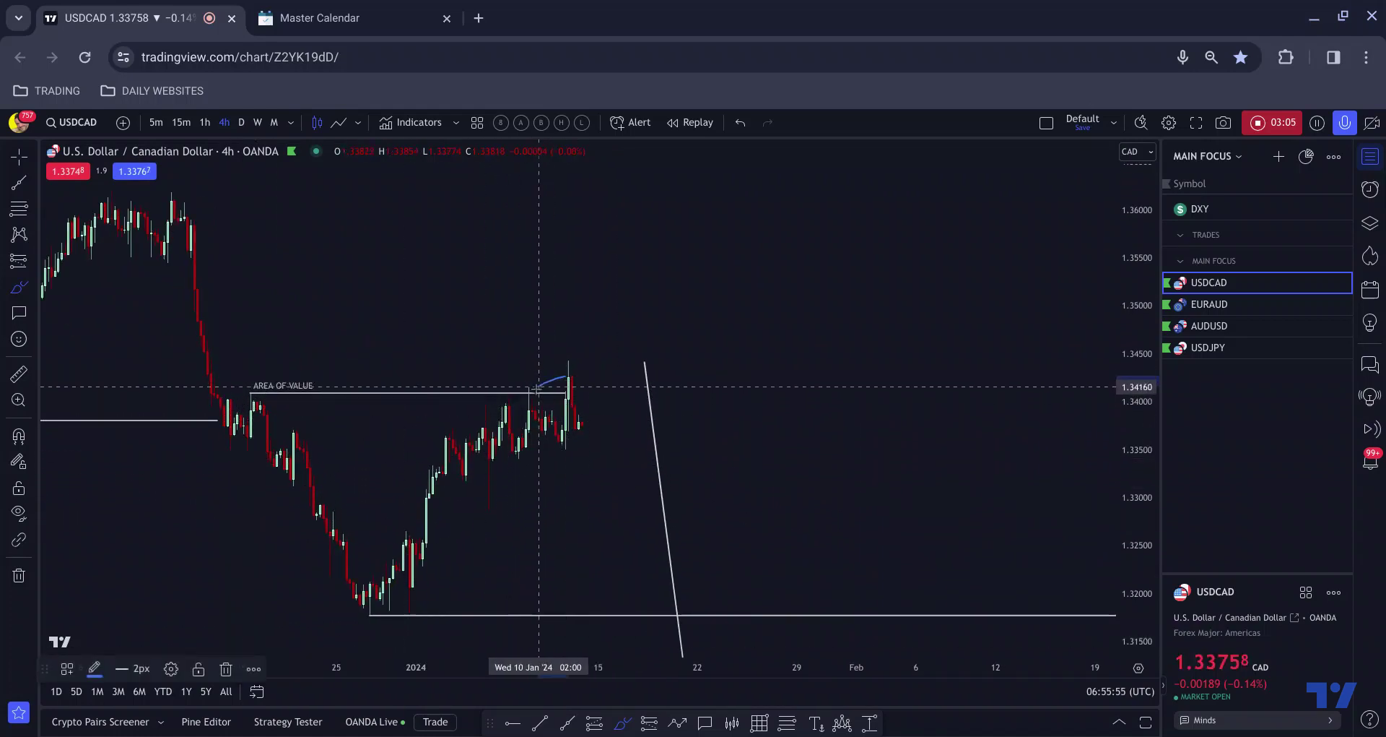
left_click_drag(540, 449, 515, 456)
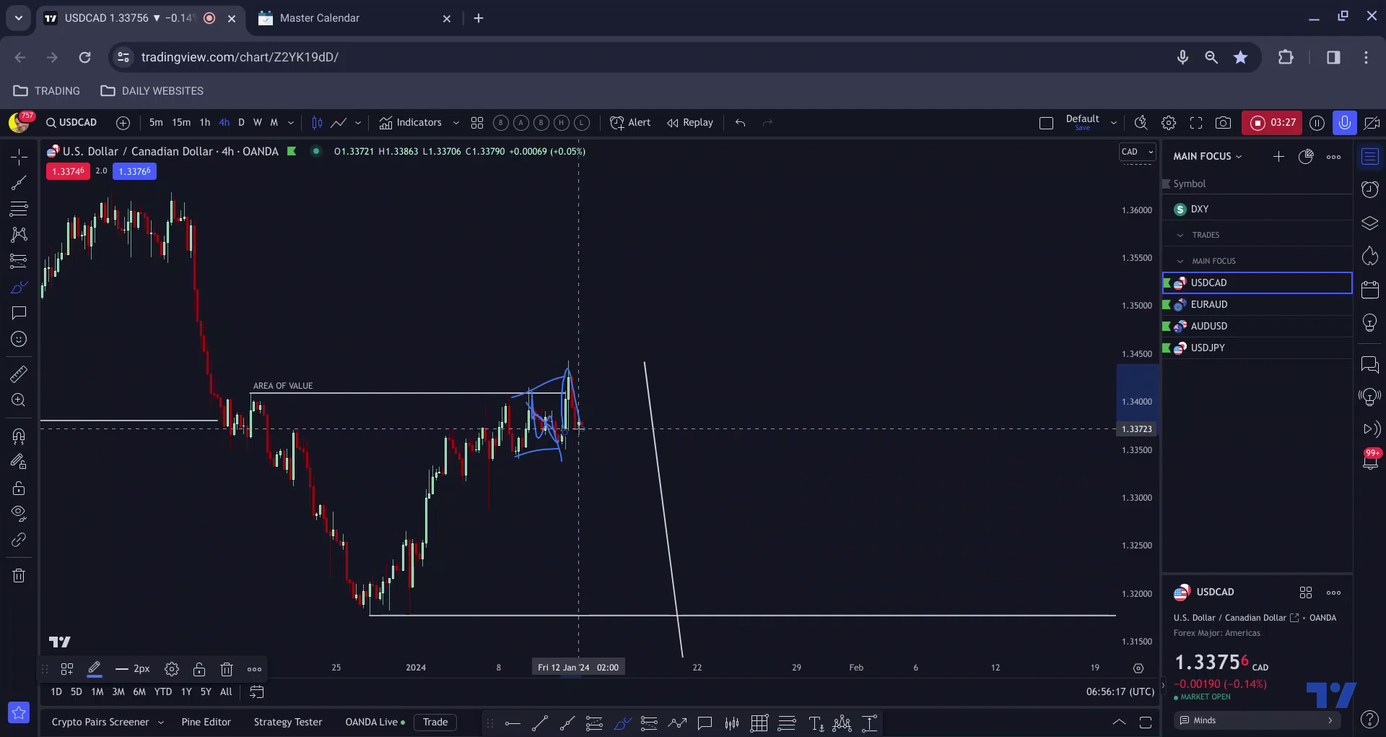
key("Delete")
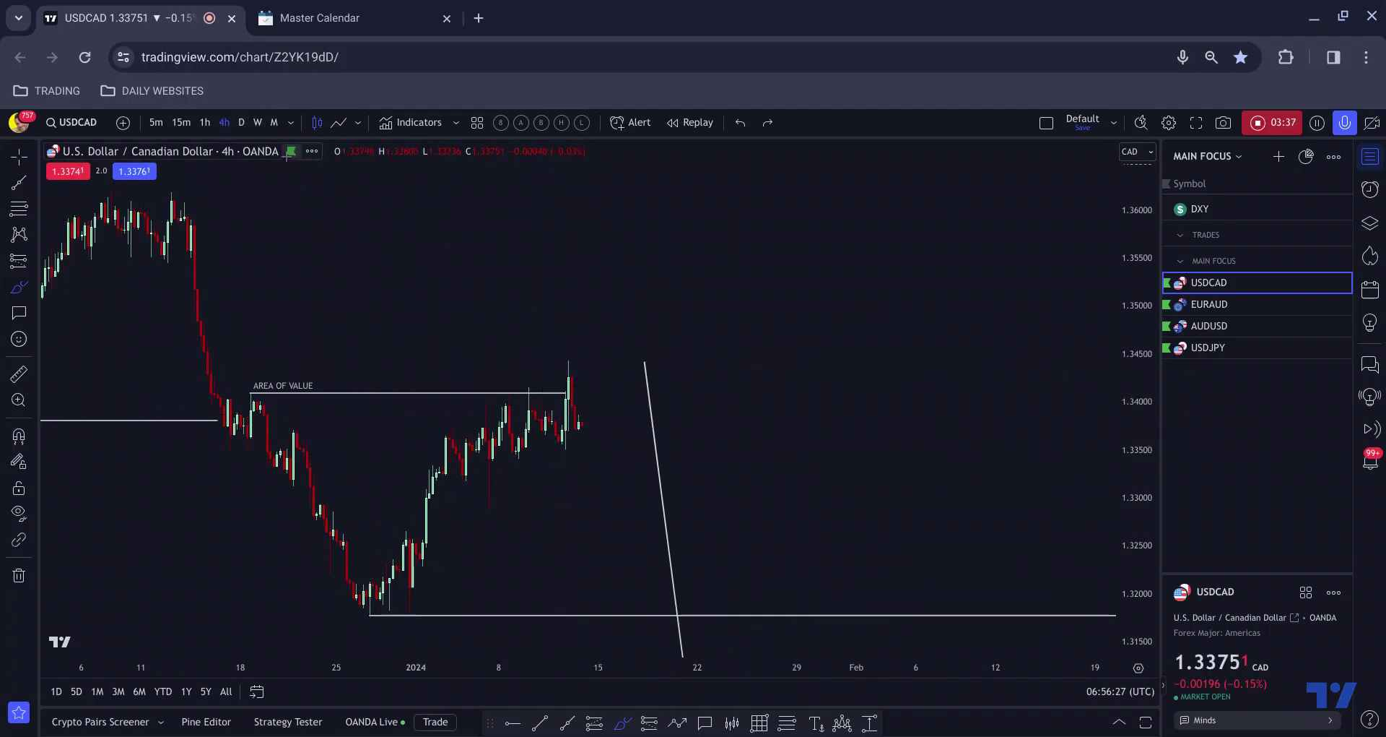
Switch the USDCAD chart to the 1h timeframe.
left_click(204, 125)
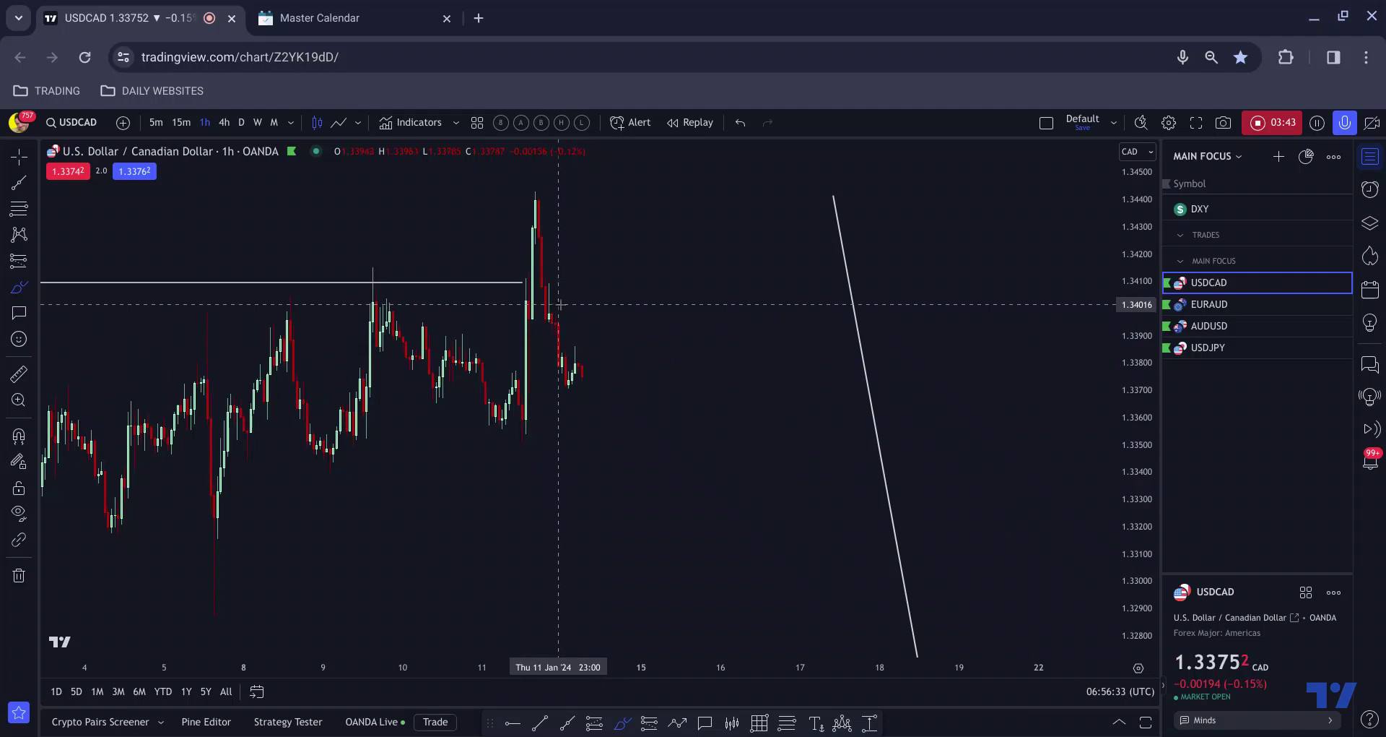
Delete the area-of-value ray and show the hidden drawing group F through the object tree.
left_click(1371, 226)
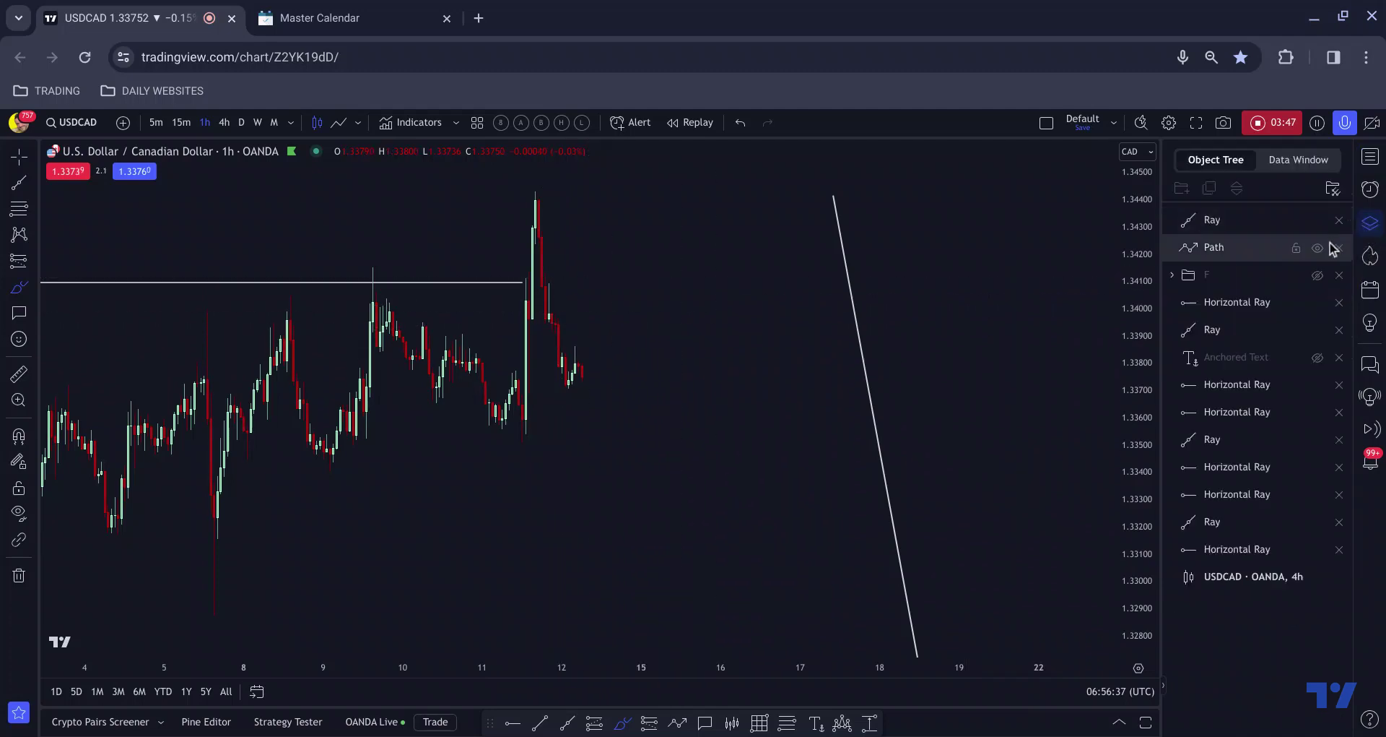
left_click(1340, 220)
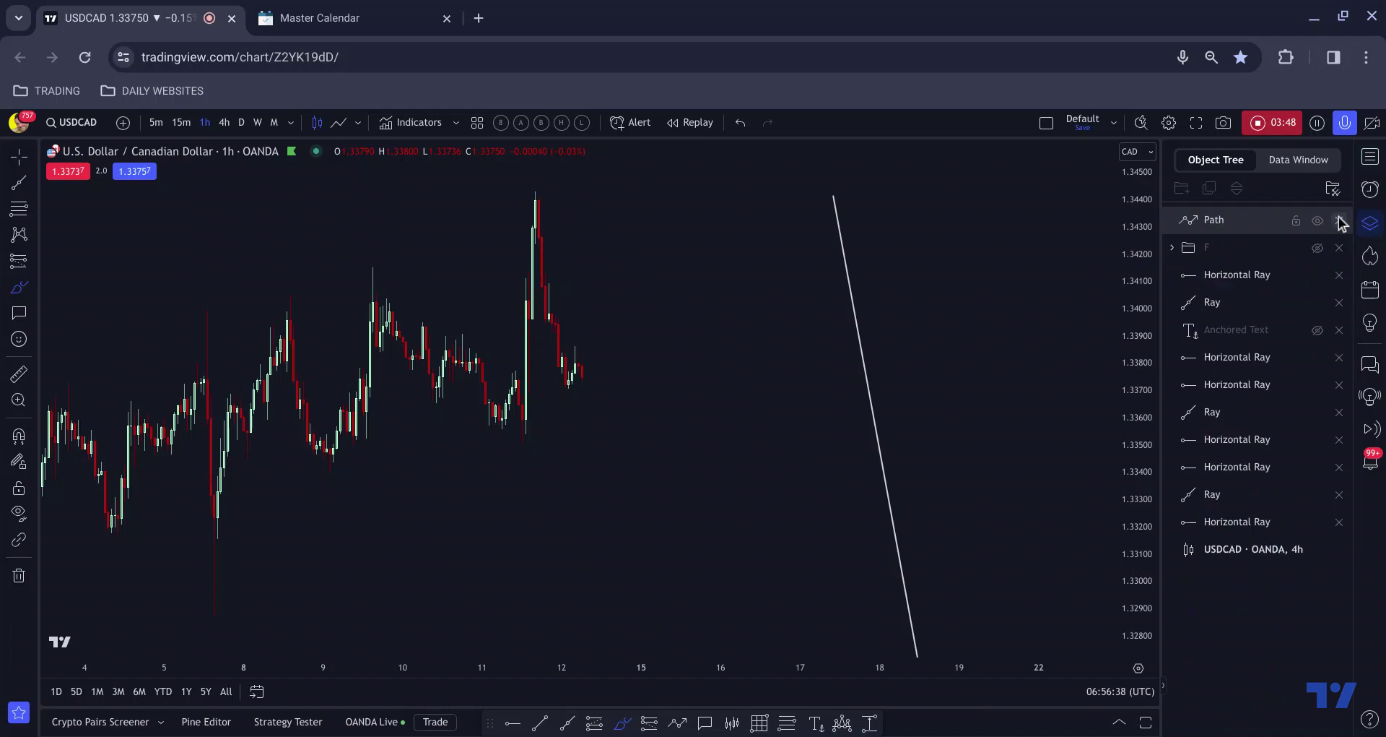
left_click(1318, 248)
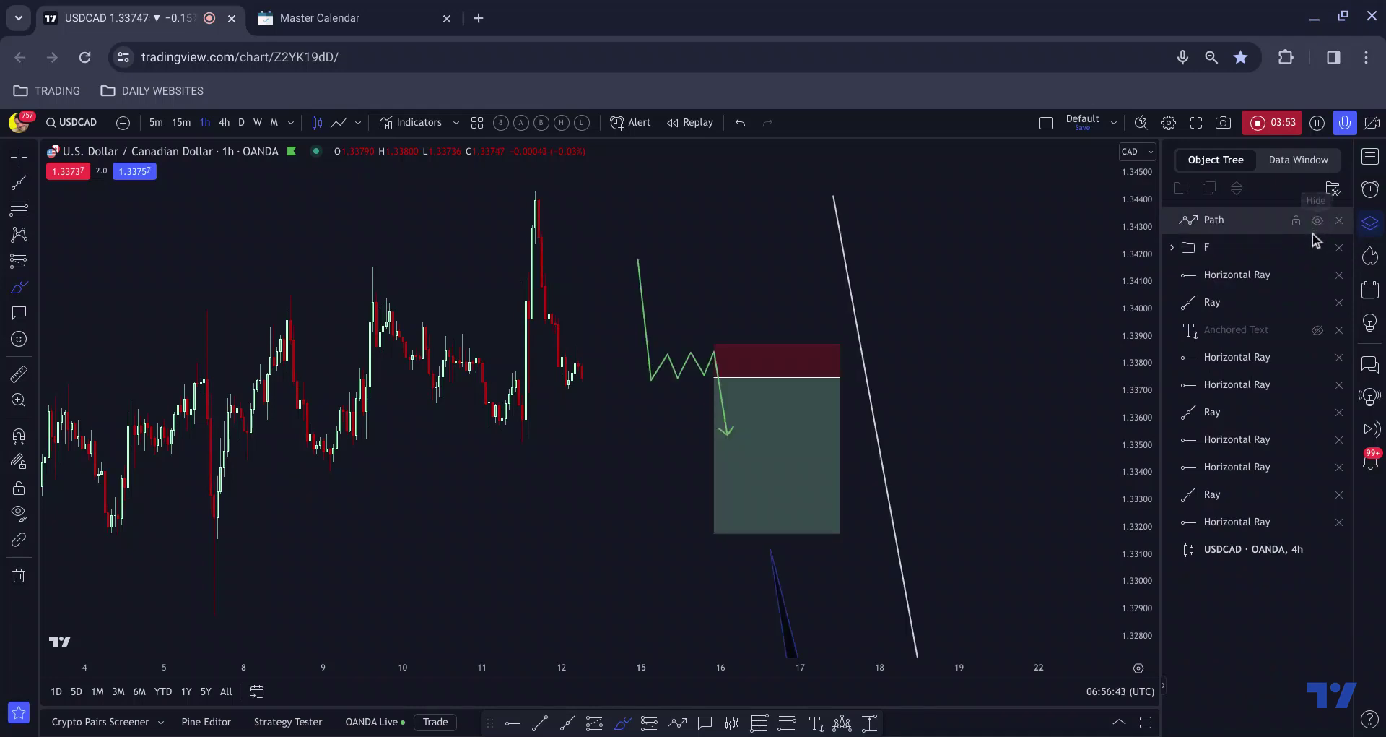
Undo the deletion of the ray and the showing of group F.
scroll(787, 321, "down", 3)
key("ctrl+z")
key("ctrl+z")
key("ctrl+z")
key("ctrl+z")
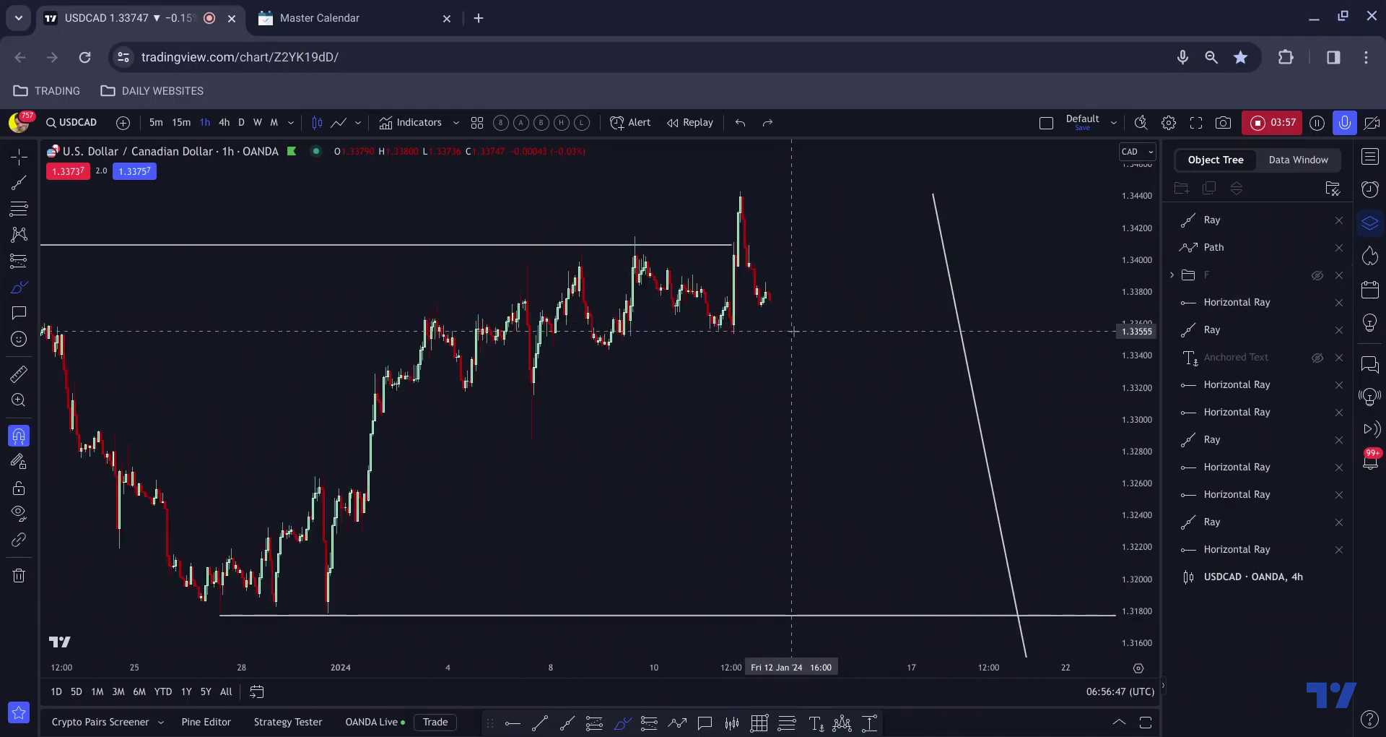
Move the topmost ray below group F in the object tree, and show group F while hiding the path.
left_click_drag(1230, 221, 1219, 291)
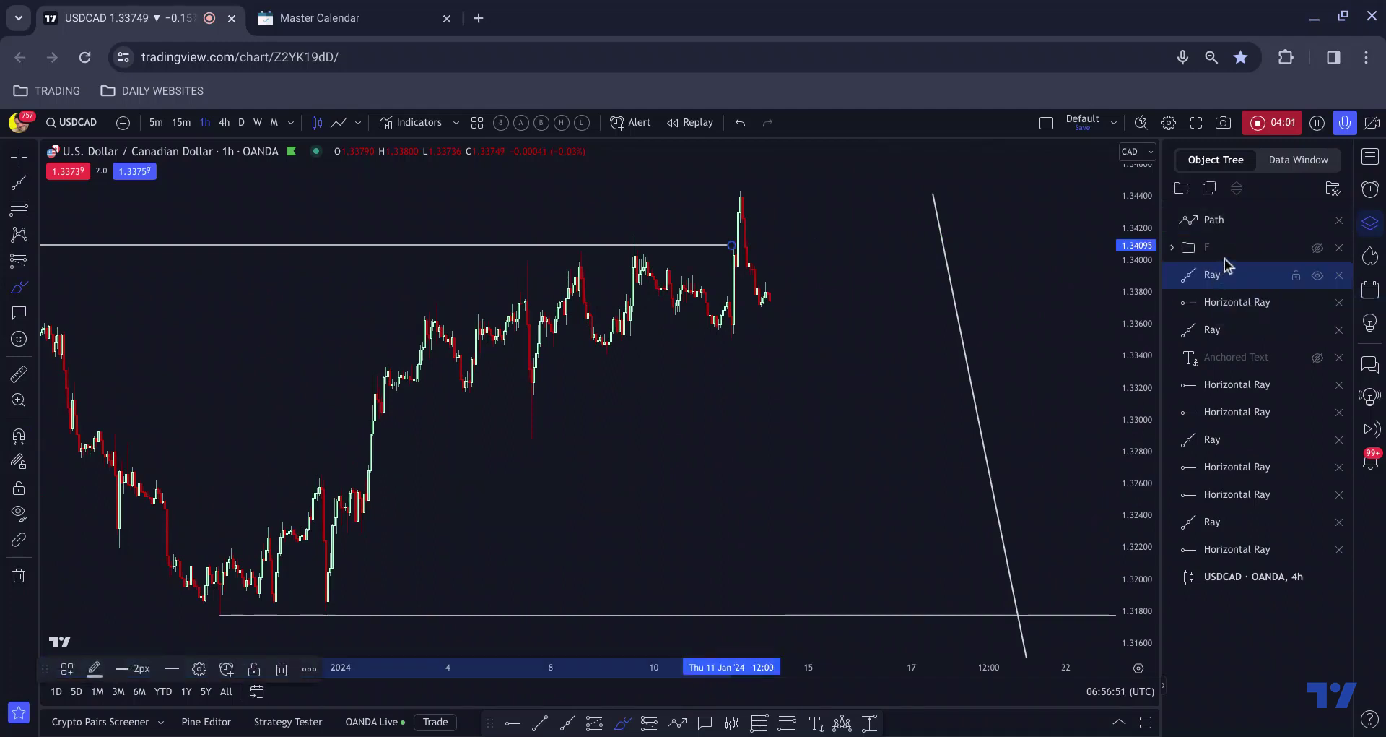
left_click(1317, 248)
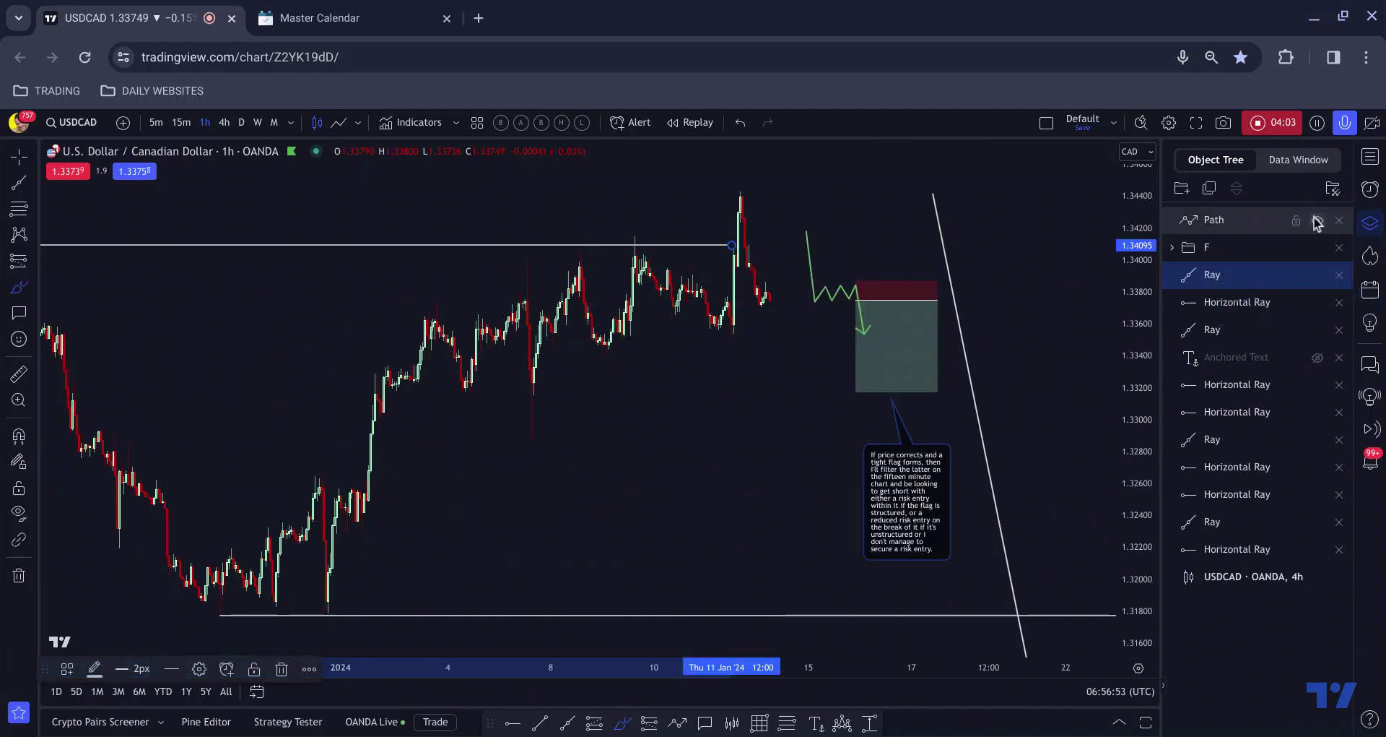
left_click(1317, 221)
scroll(577, 455, "up", 3)
mouse_move(595, 457)
left_mouse_down()
mouse_move(534, 464)
mouse_move(554, 446)
mouse_move(483, 457)
mouse_move(485, 470)
left_mouse_up()
key("Delete")
scroll(483, 458, "down", 2)
scroll(485, 470, "up", 2)
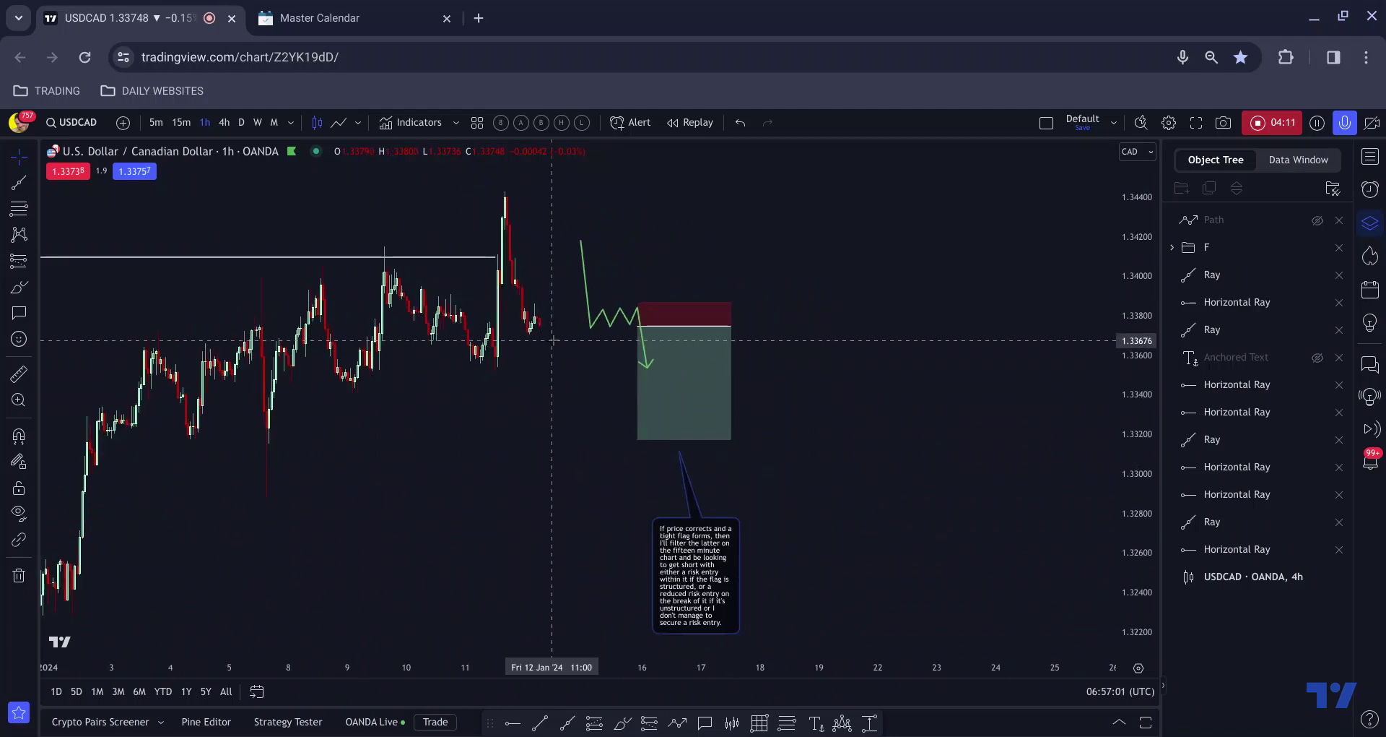
Raise the short position's profit target to about 1.33515, and undo the change.
left_click(640, 328)
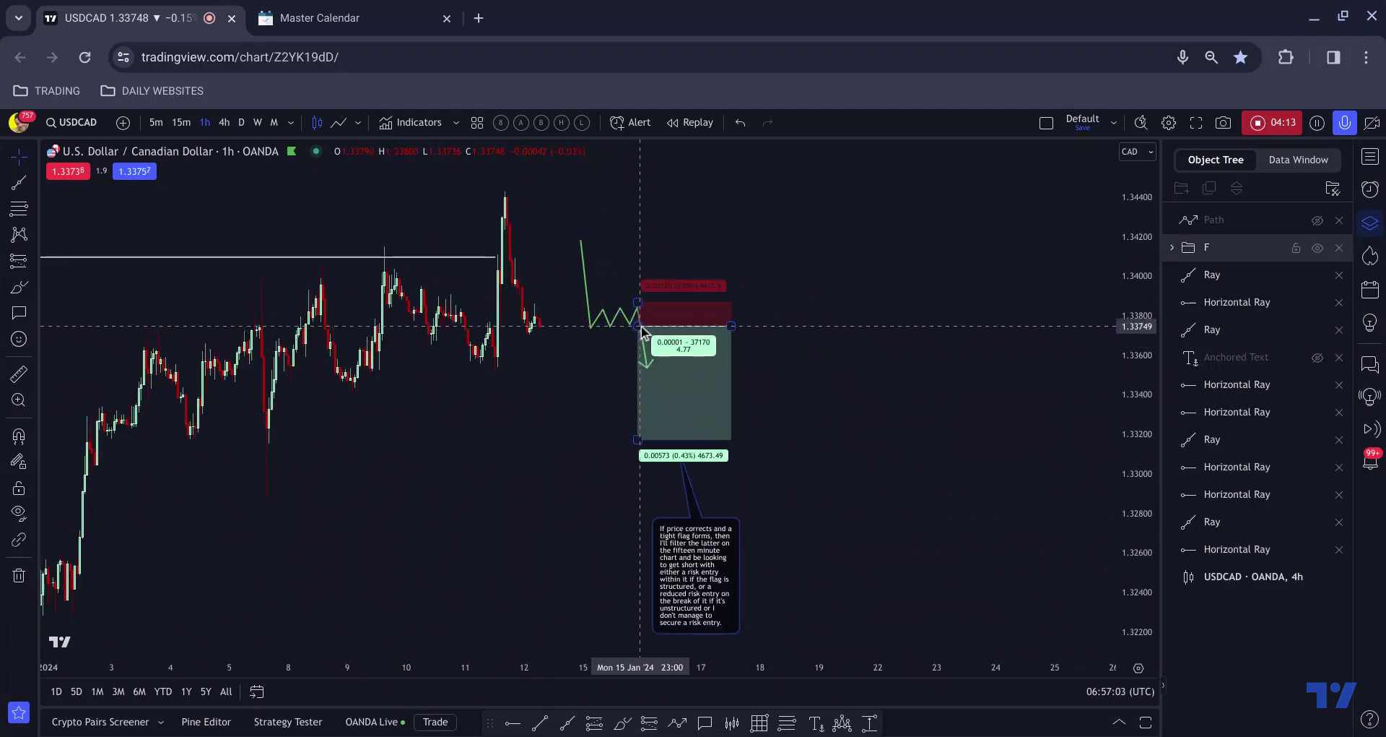
left_click(627, 328)
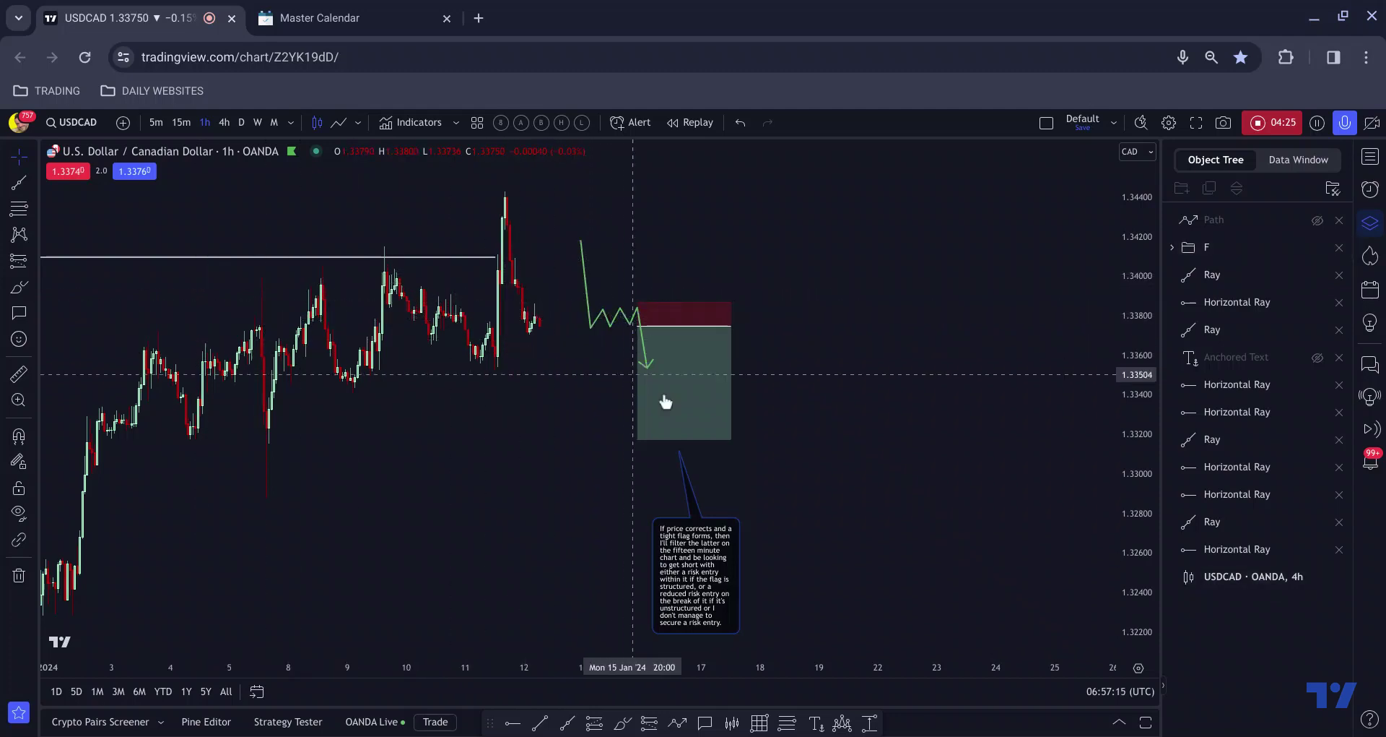
left_click_drag(639, 439, 624, 372)
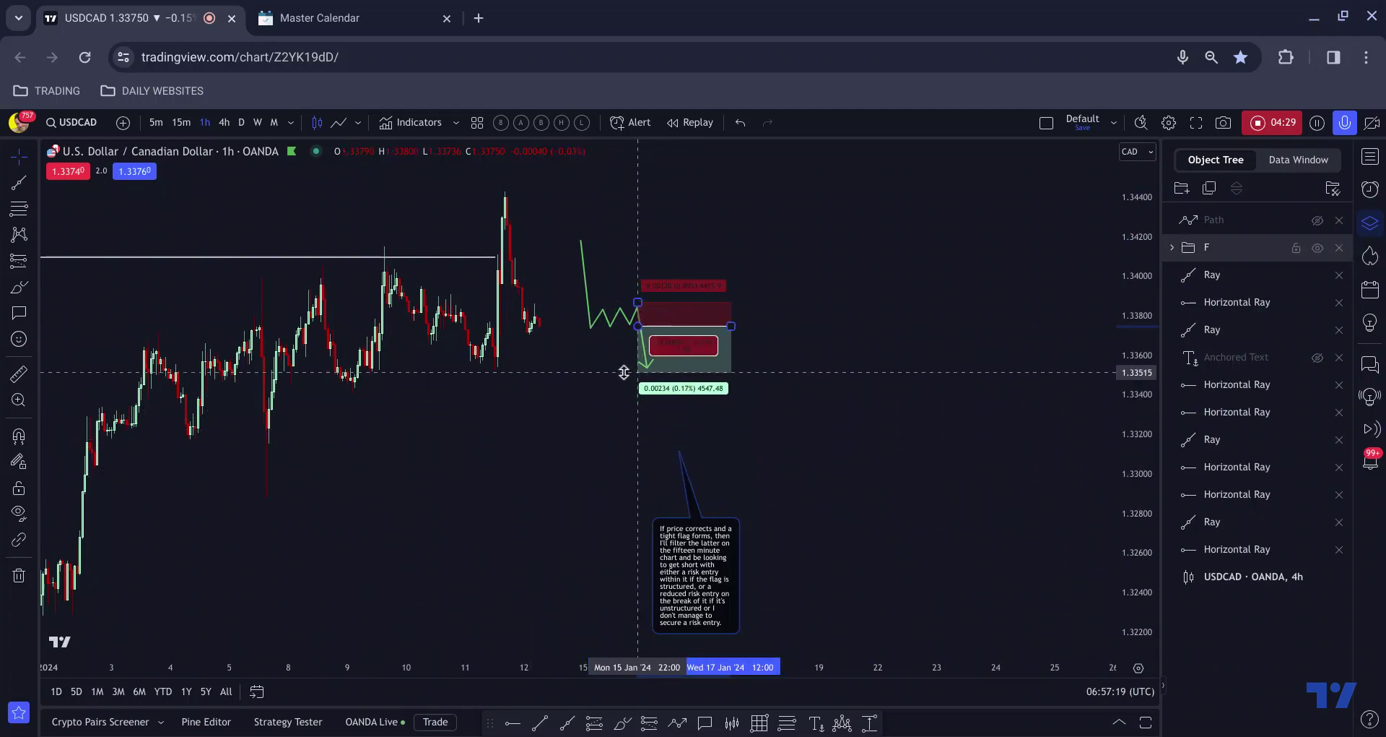
key("ctrl+z")
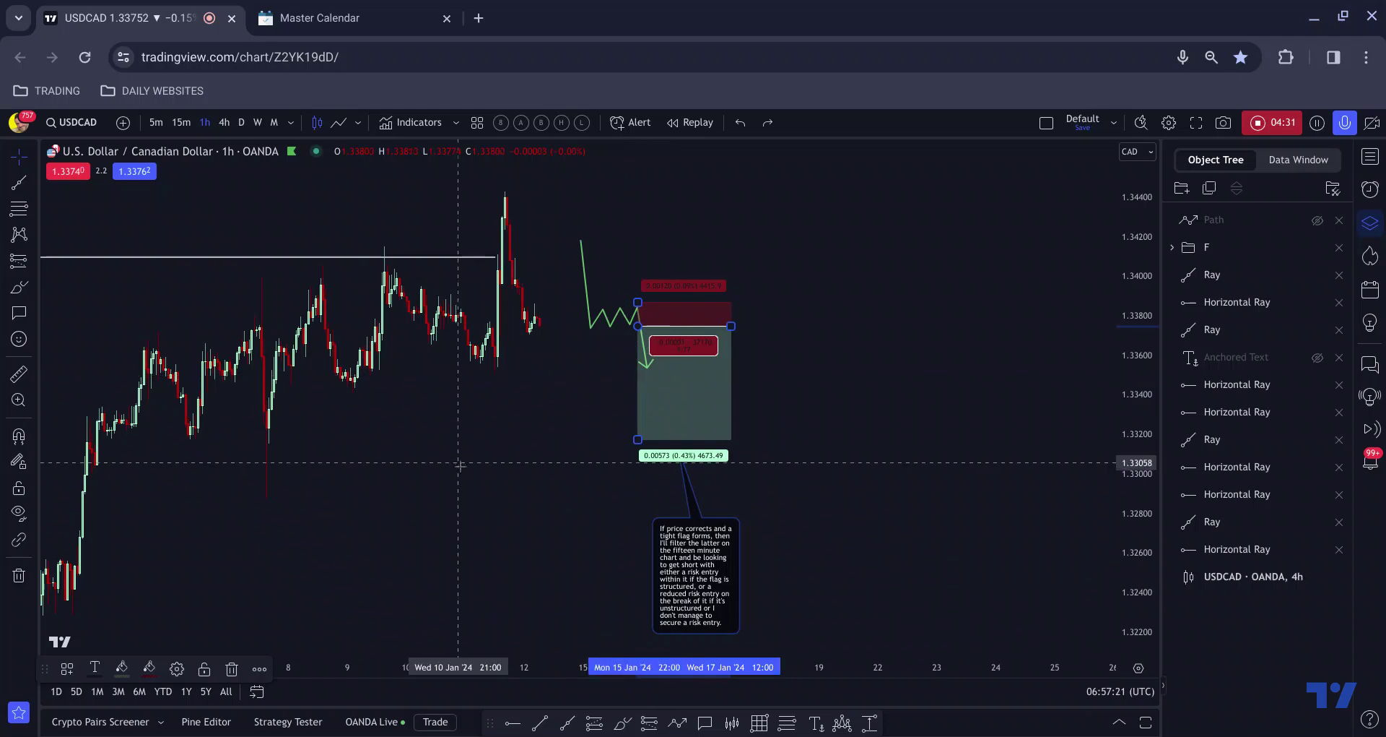
Brush the lower and upper boundaries of the January rising channel, plus a short line under its first two lows.
scroll(460, 466, "down", 5)
scroll(430, 456, "up", 3)
scroll(429, 457, "down", 3)
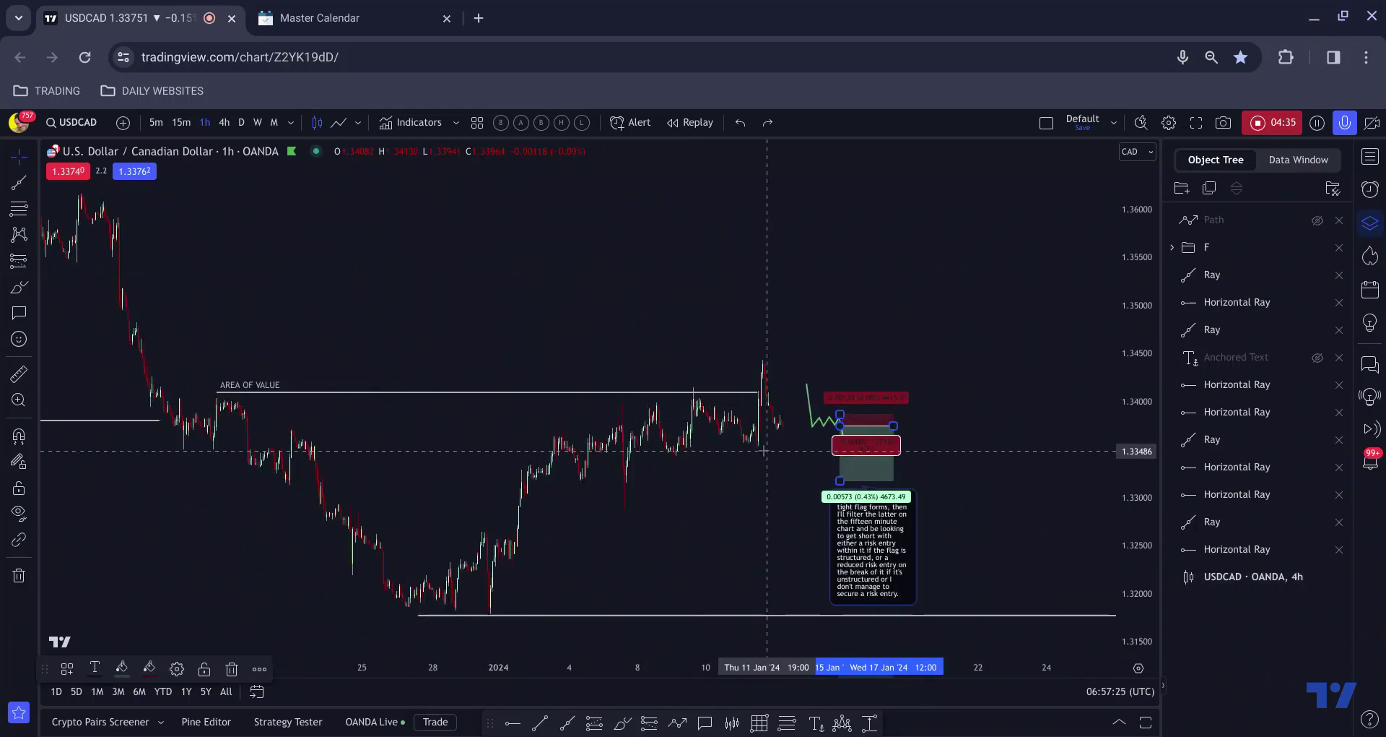
scroll(617, 366, "down", 2)
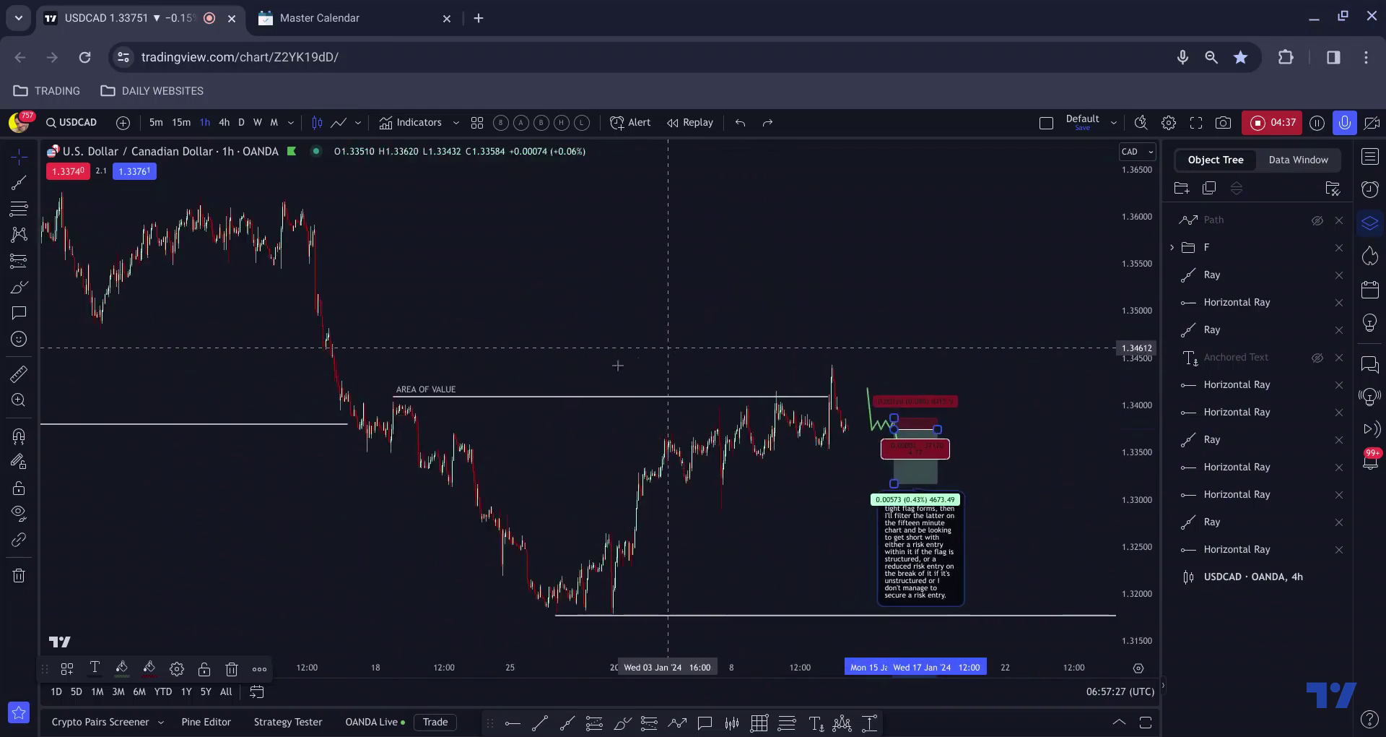
scroll(433, 403, "up", 5)
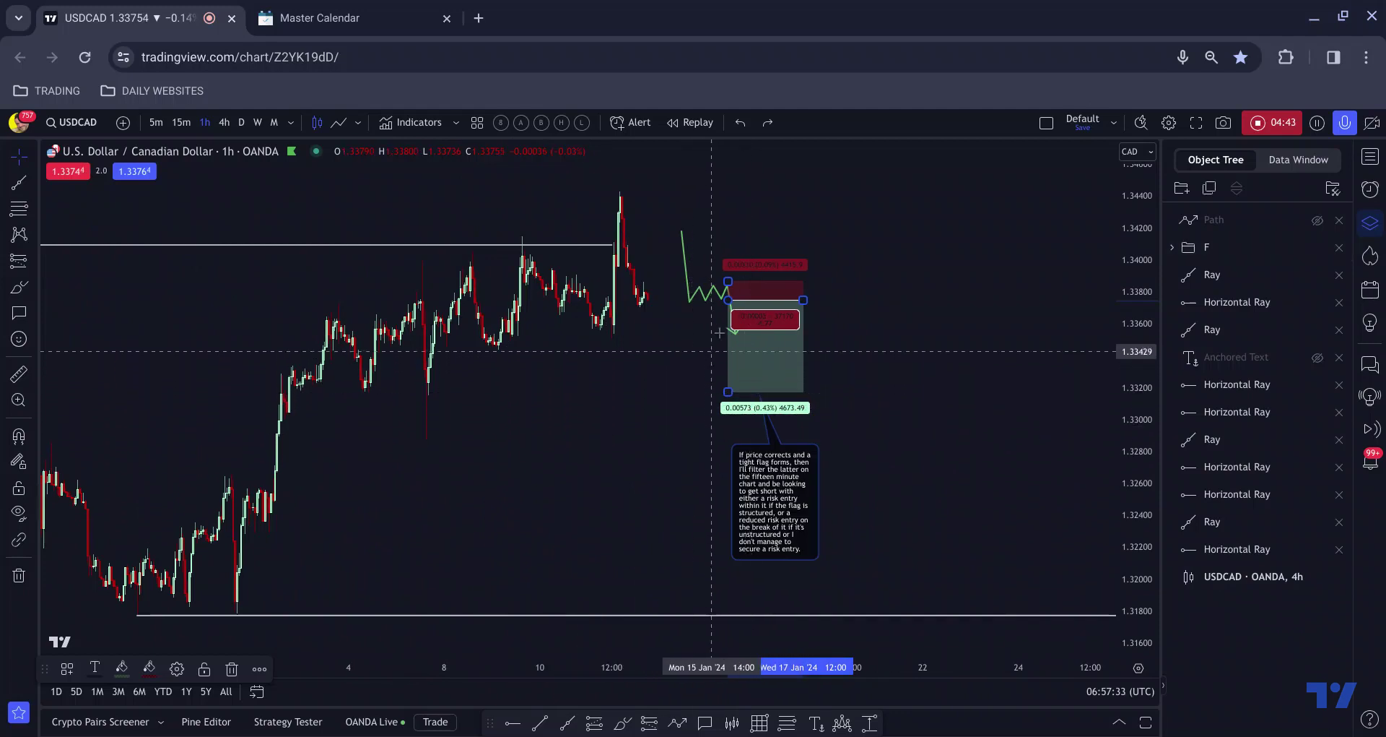
left_click(631, 724)
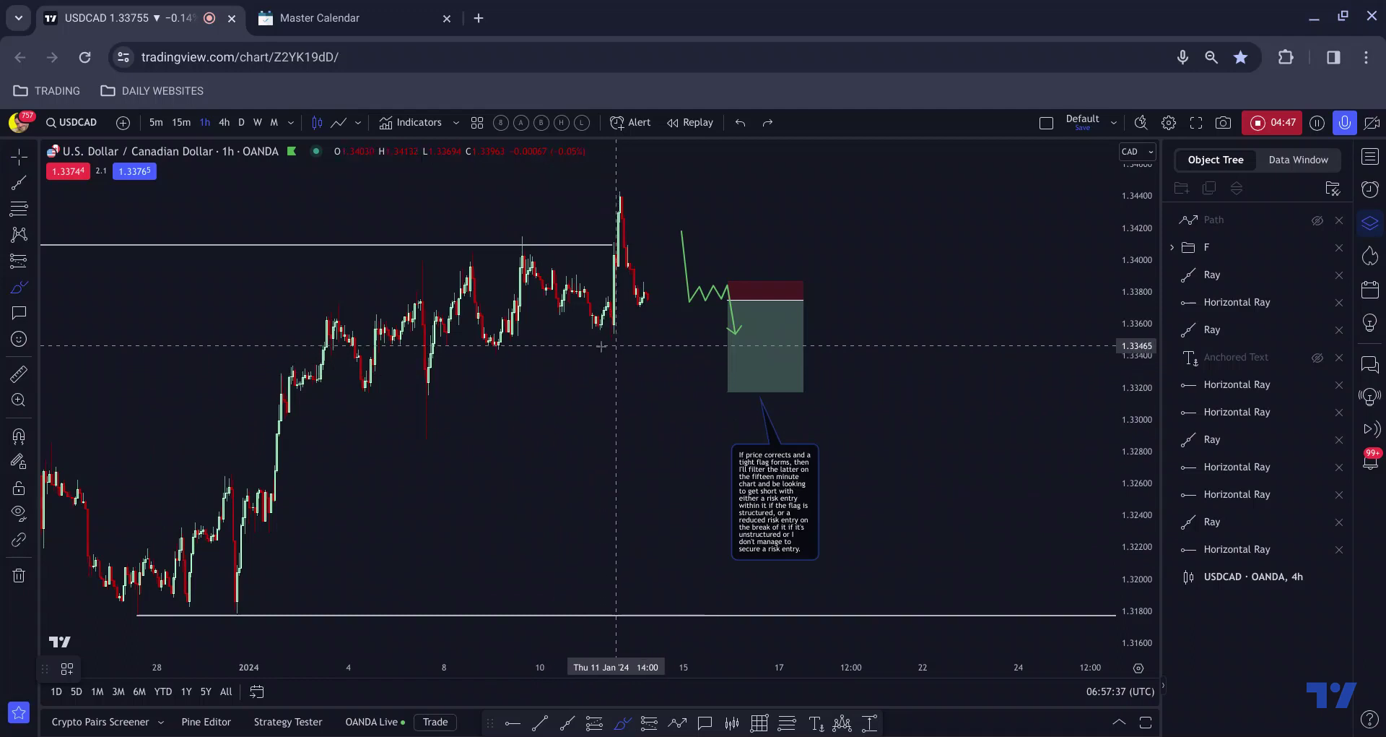
left_click_drag(385, 399, 612, 345)
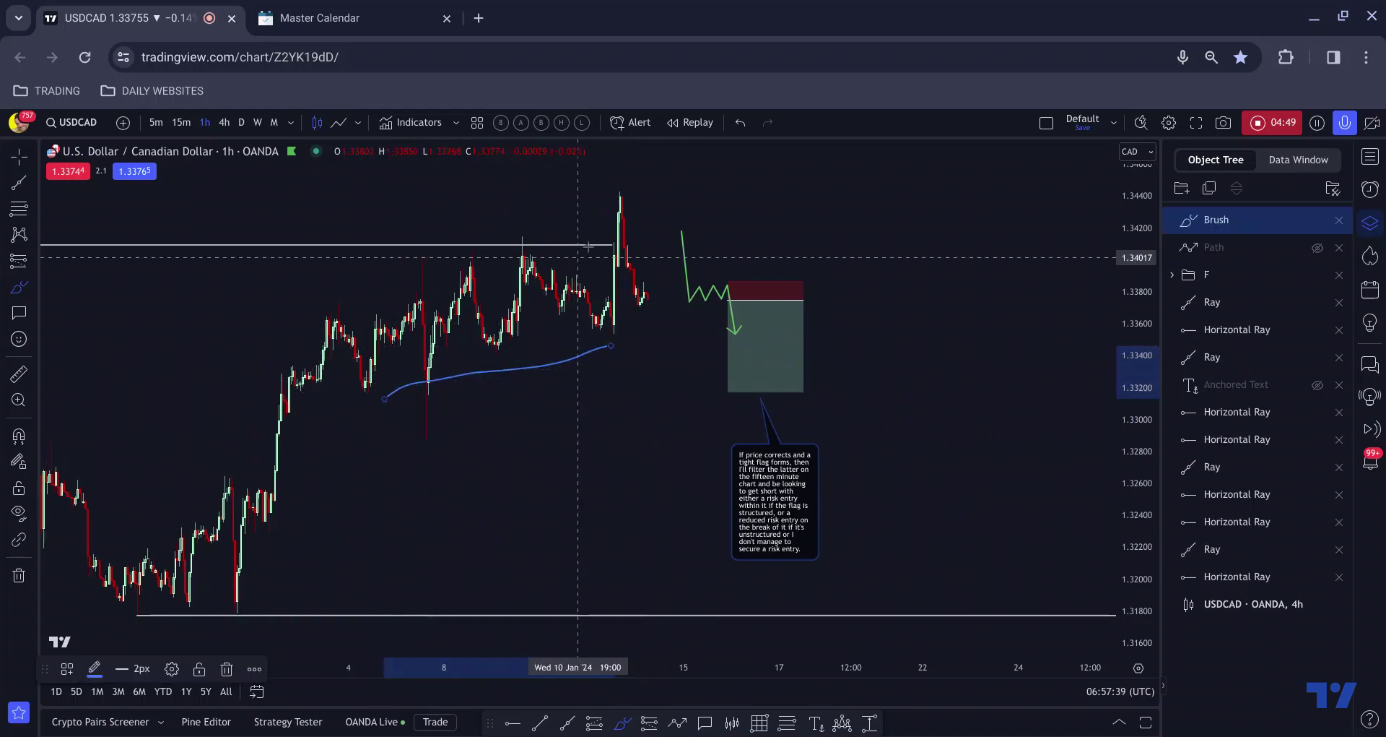
left_click_drag(612, 216, 345, 291)
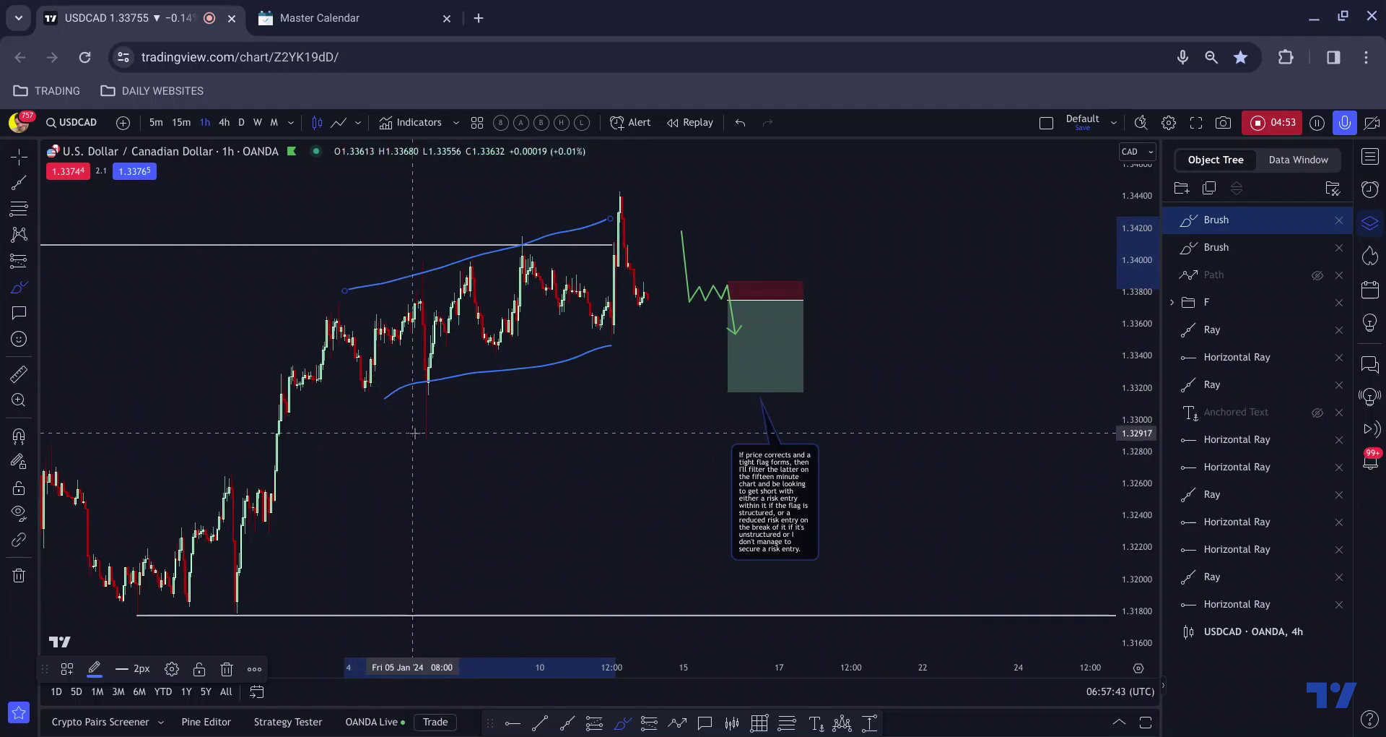
left_click_drag(362, 393, 431, 392)
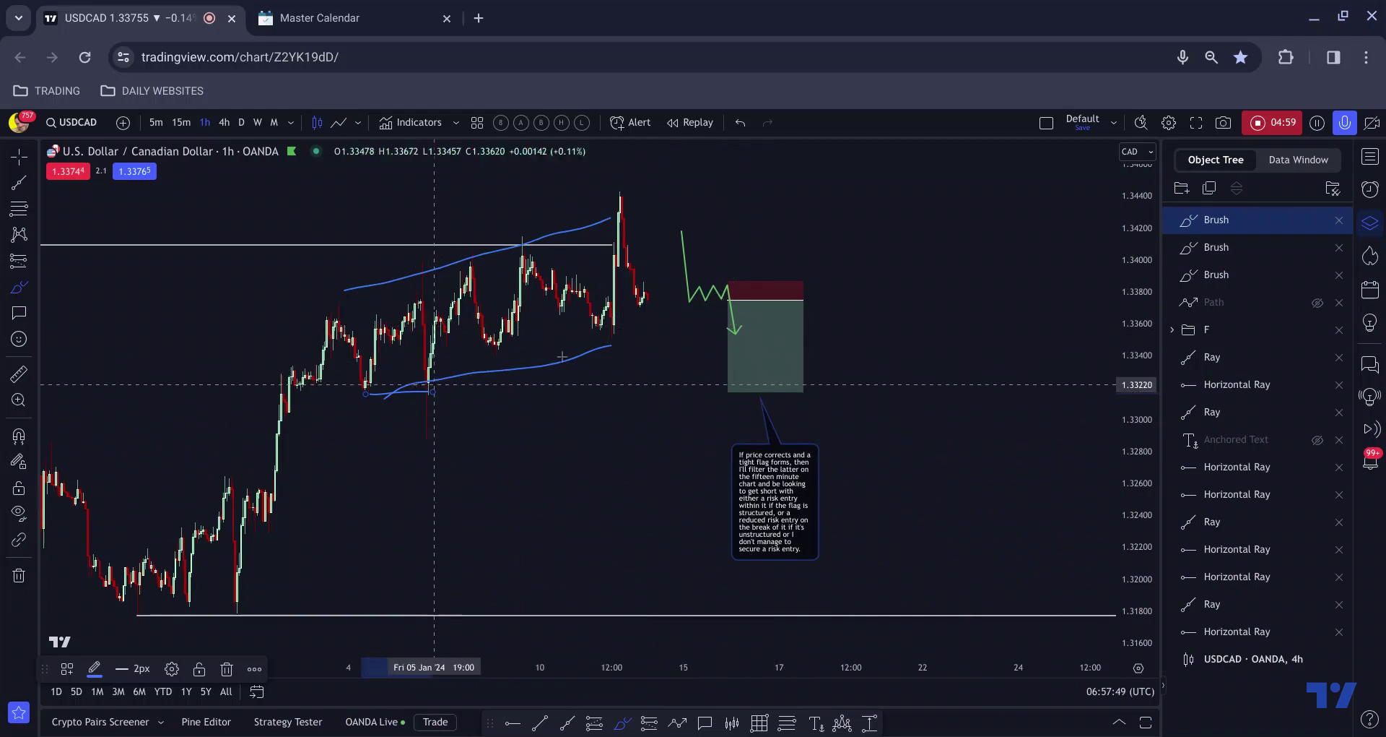
Undo the three brush strokes around the January channel.
scroll(562, 356, "up", 2)
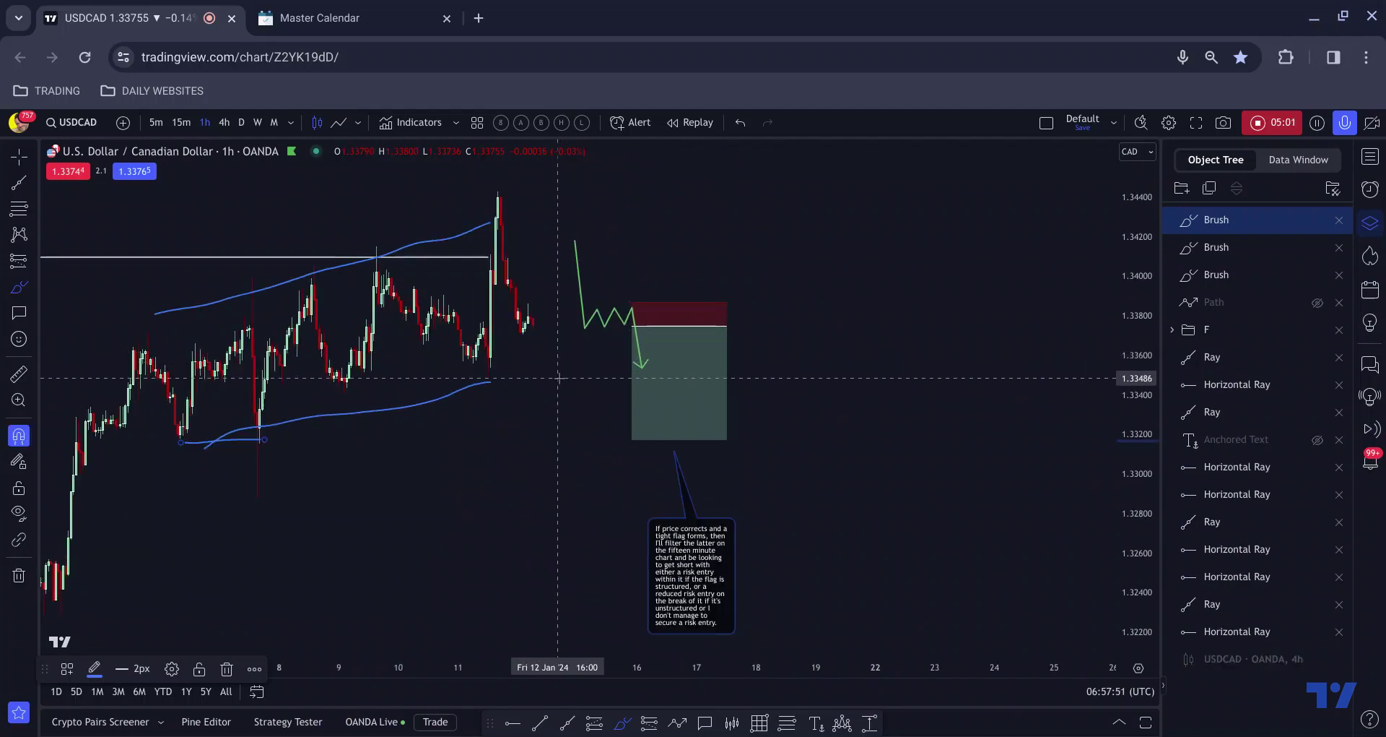
key("ctrl+z")
key("ctrl+z")
key("ctrl+z")
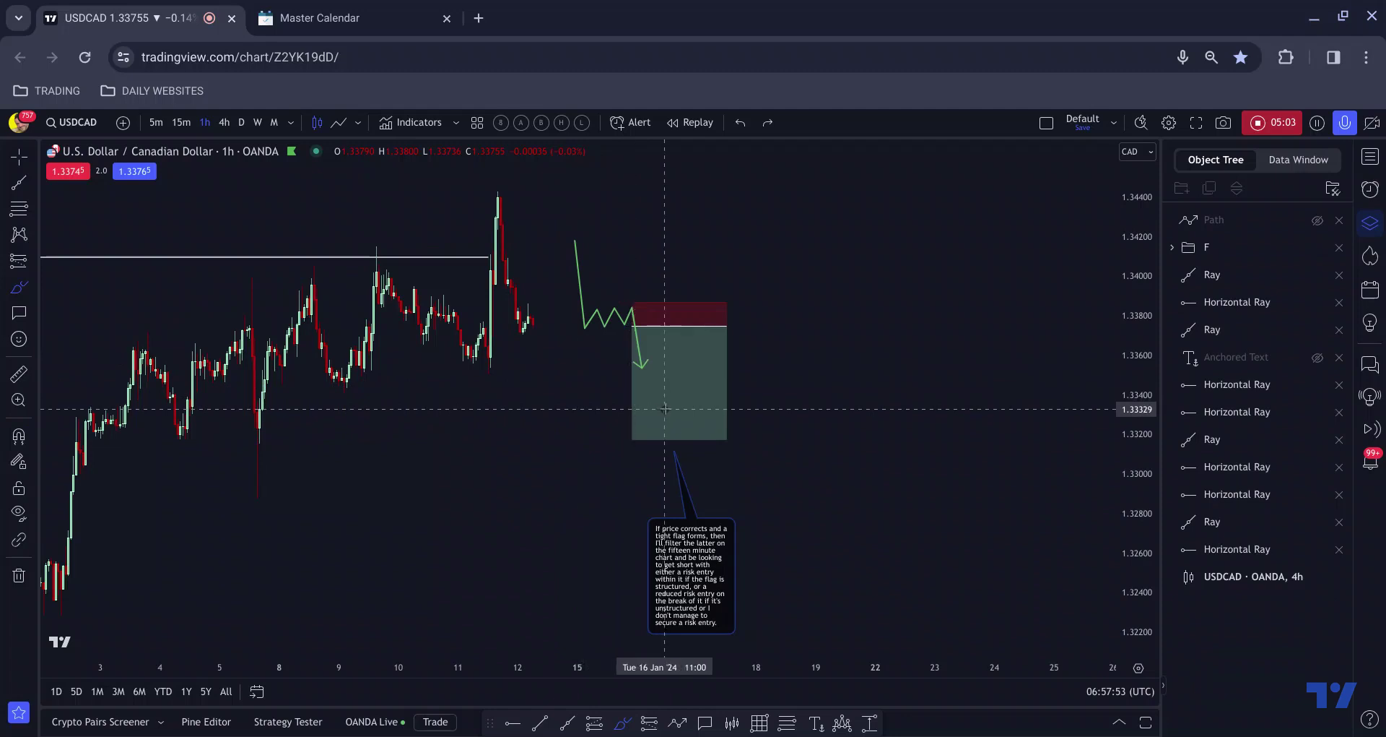
Examine the short position's entry, stop and target next to the projected flag path and the latest 1h candles.
left_click(675, 399)
left_click(617, 379)
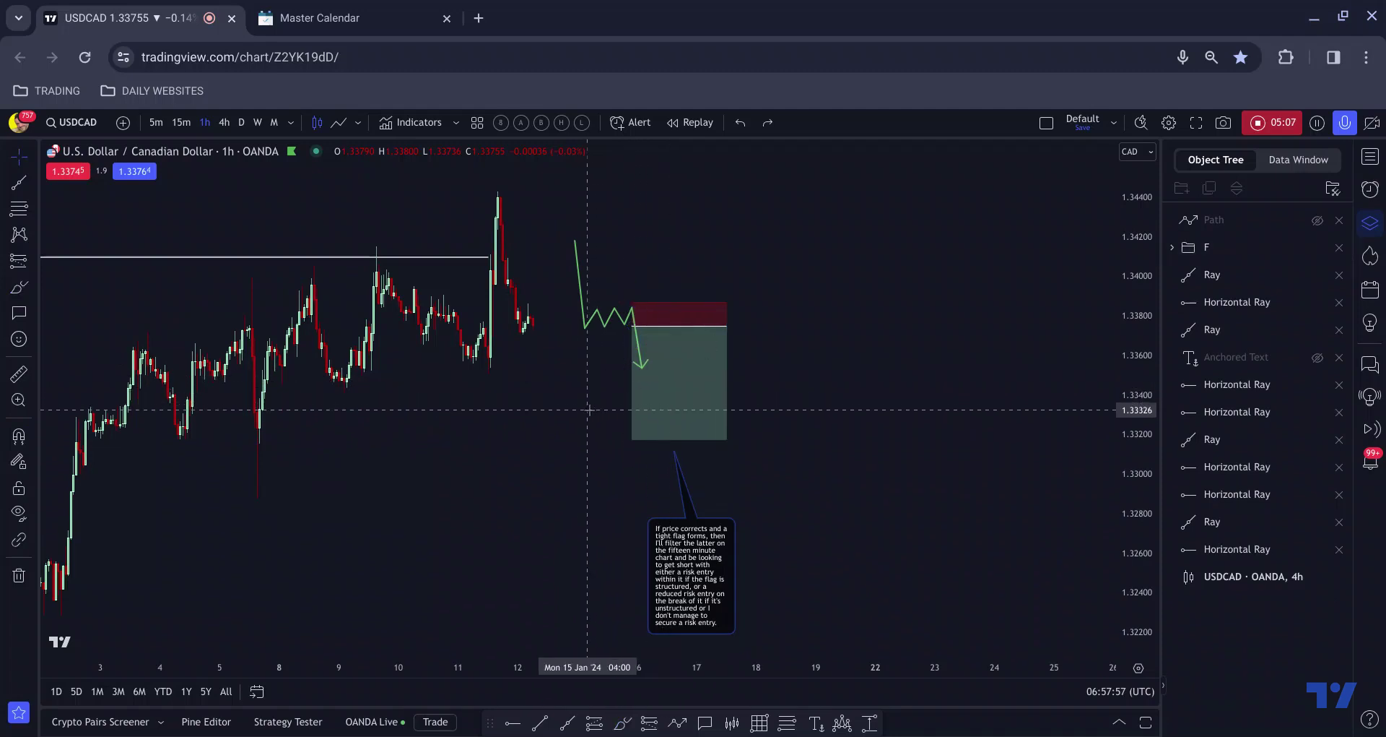
scroll(539, 404, "up", 1)
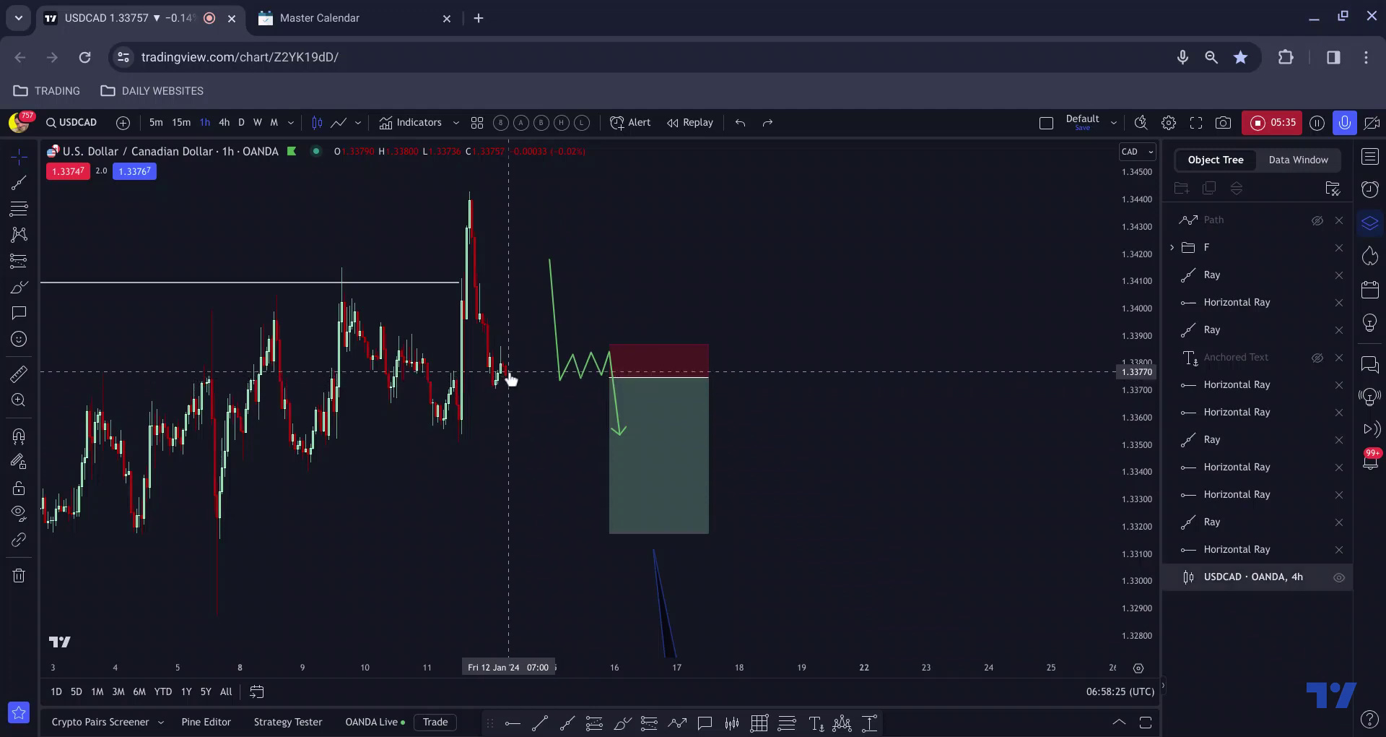
left_click(631, 402)
left_click(514, 376)
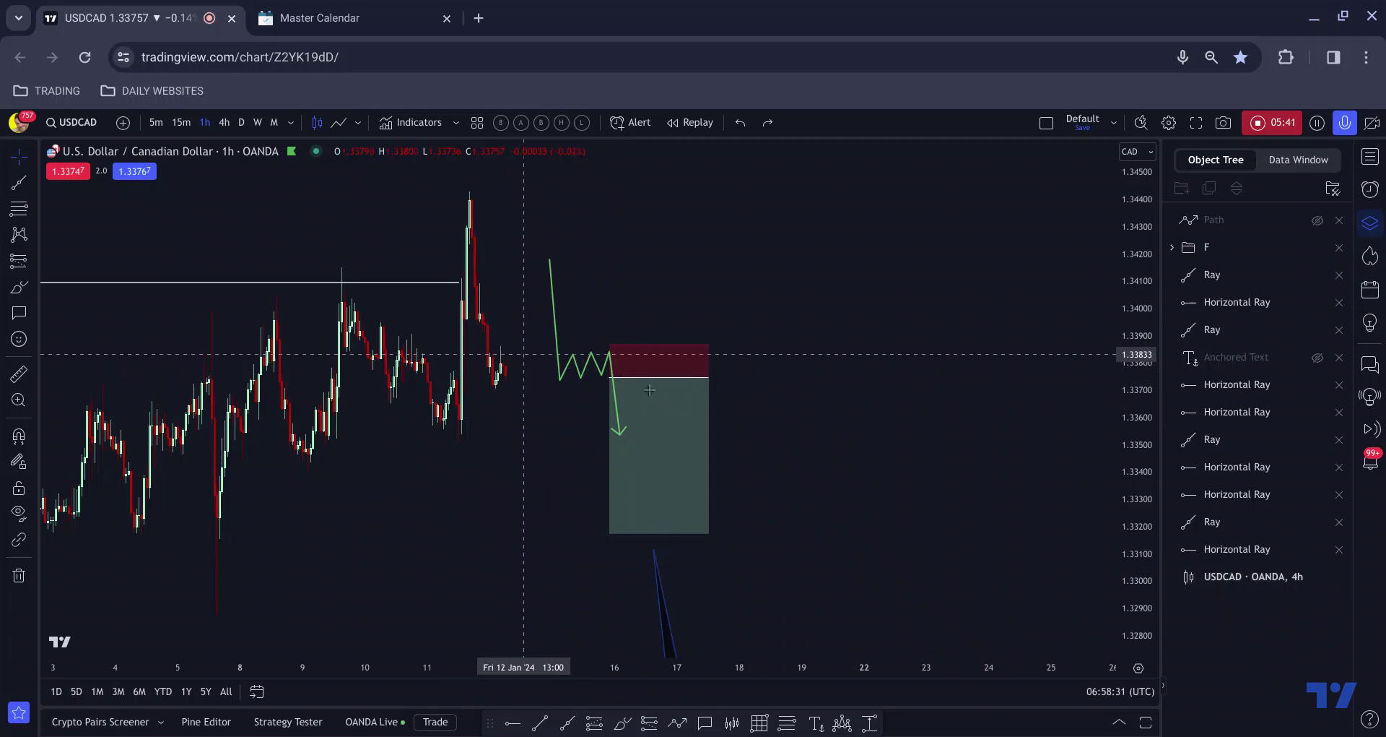
left_click(628, 382)
left_click_drag(612, 381, 610, 377)
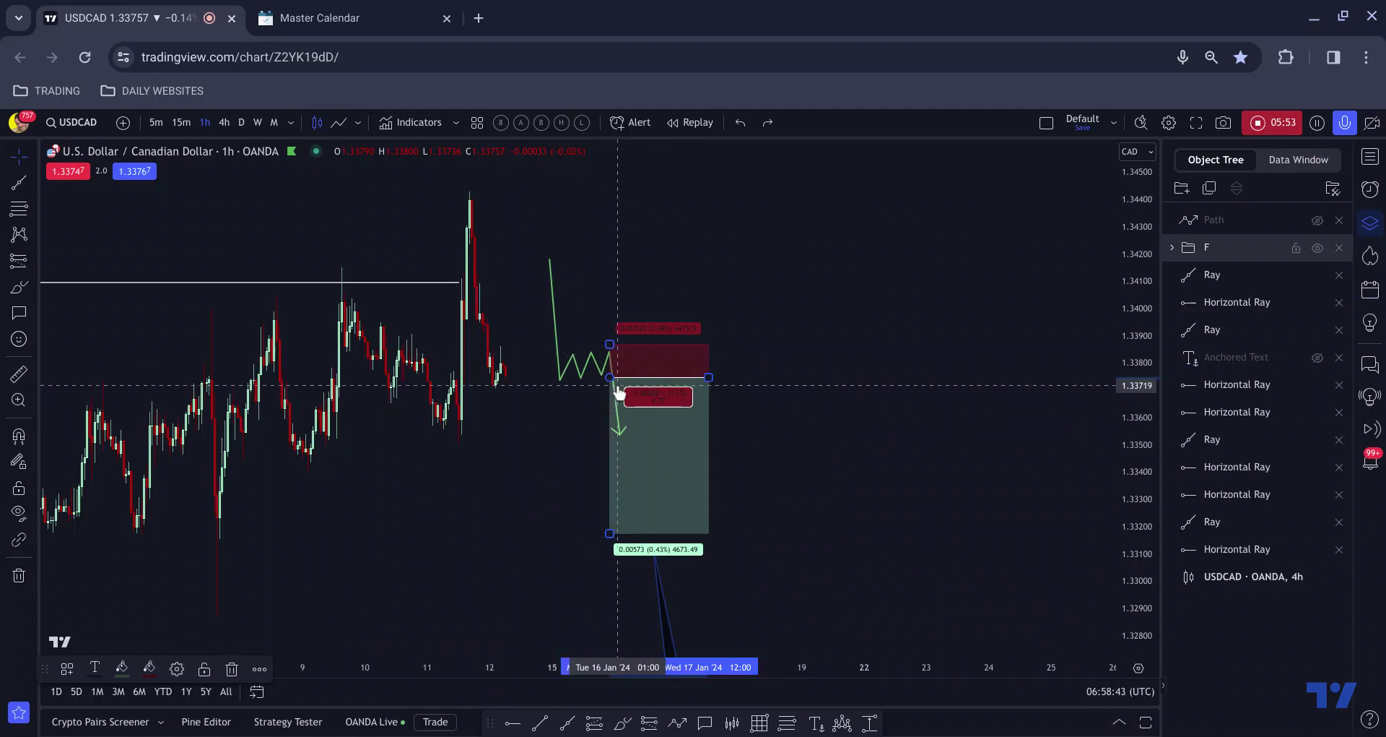
scroll(577, 433, "down", 5)
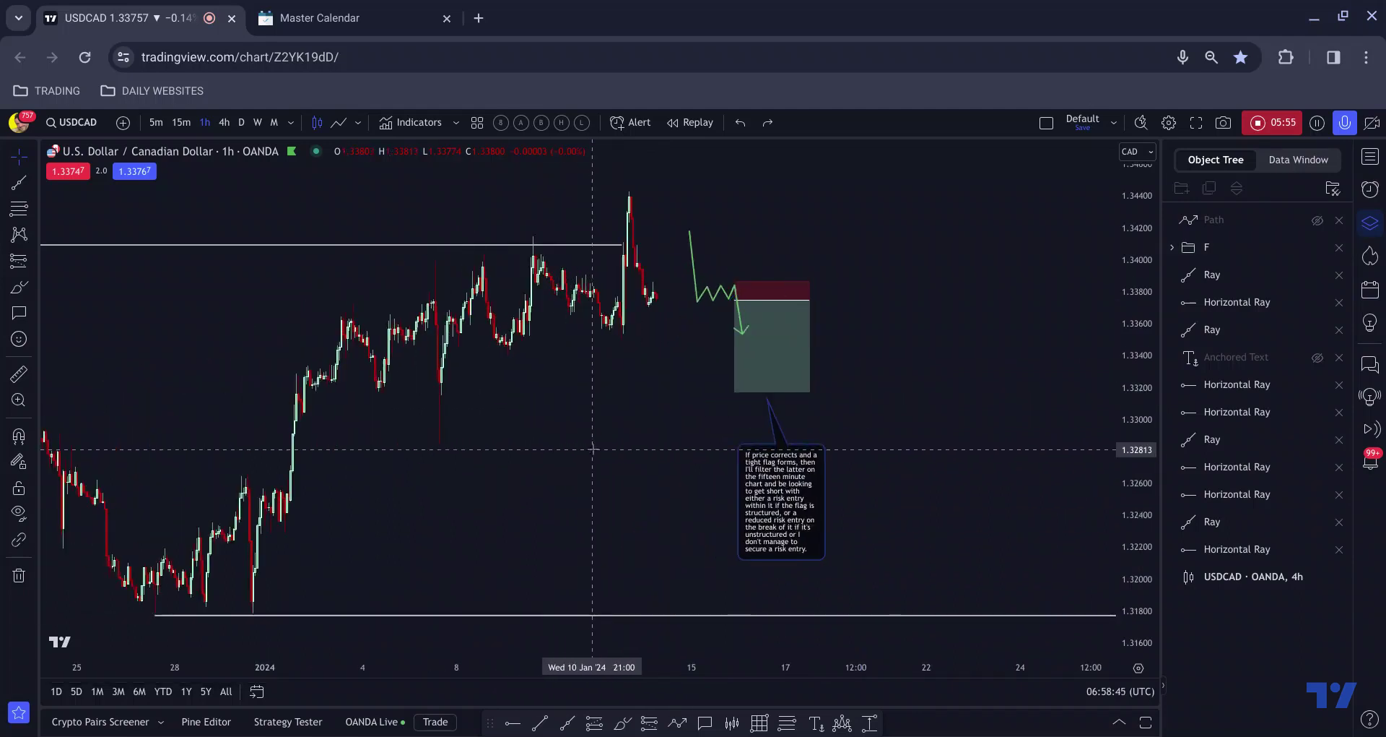
Load EURAUD from the watchlist and set its chart to the daily timeframe.
left_click(1370, 157)
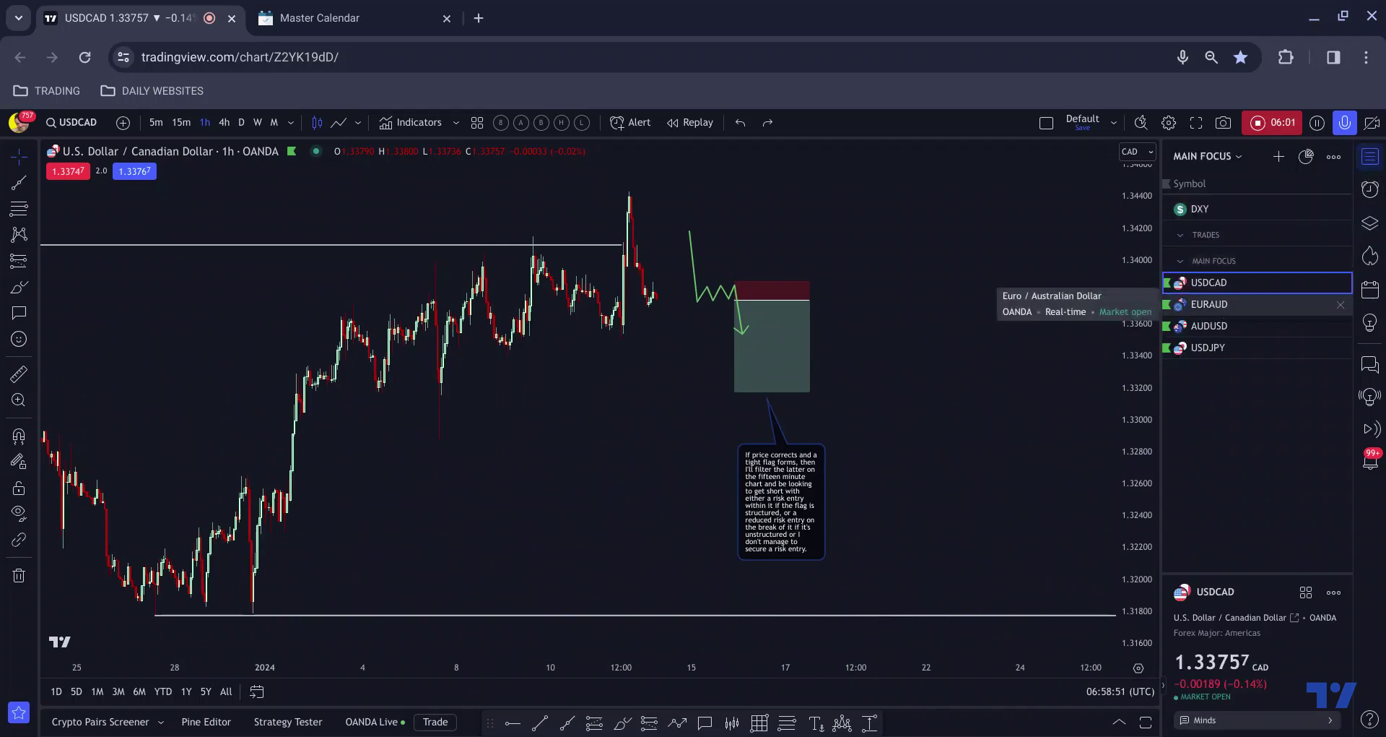
left_click(1222, 306)
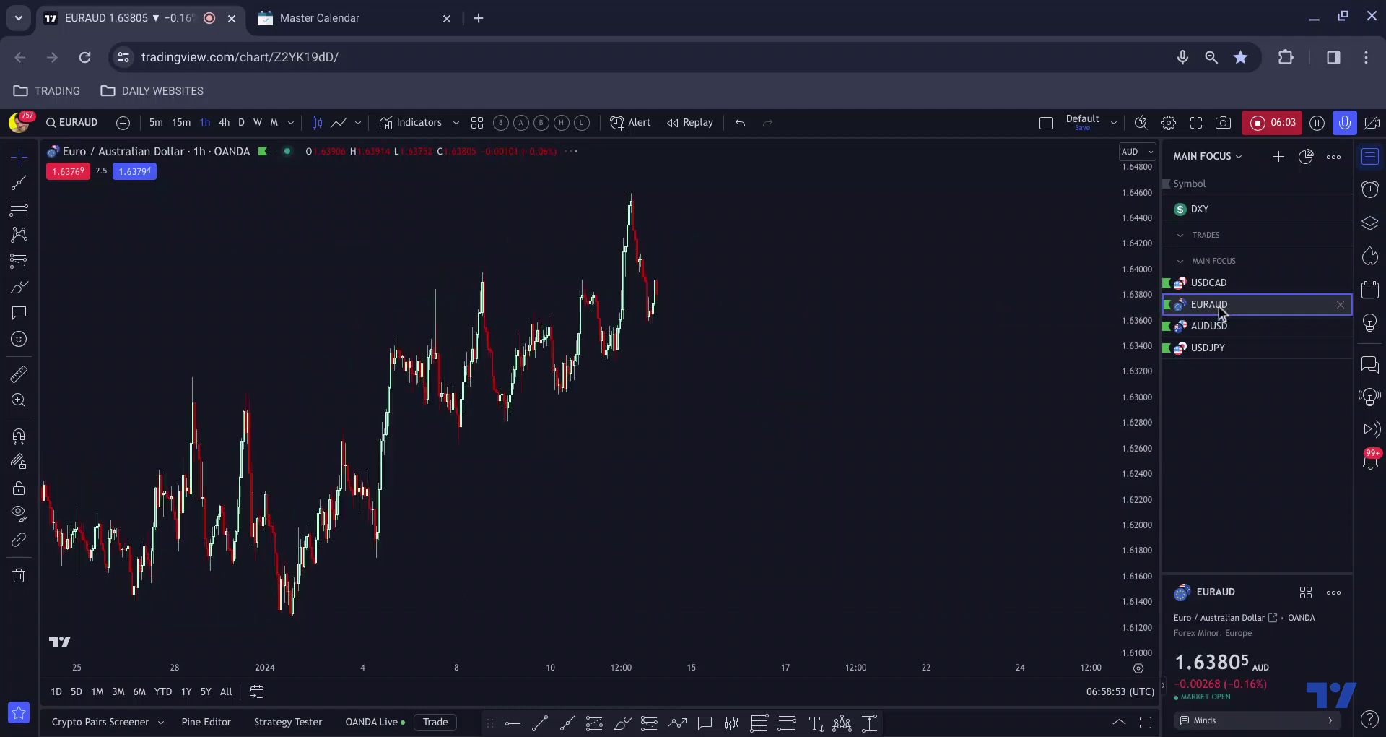
left_click(242, 123)
Examine the EURAUD daily structure around the area of value and the marked support and resistance lines.
scroll(498, 335, "down", 3)
scroll(514, 334, "down", 6)
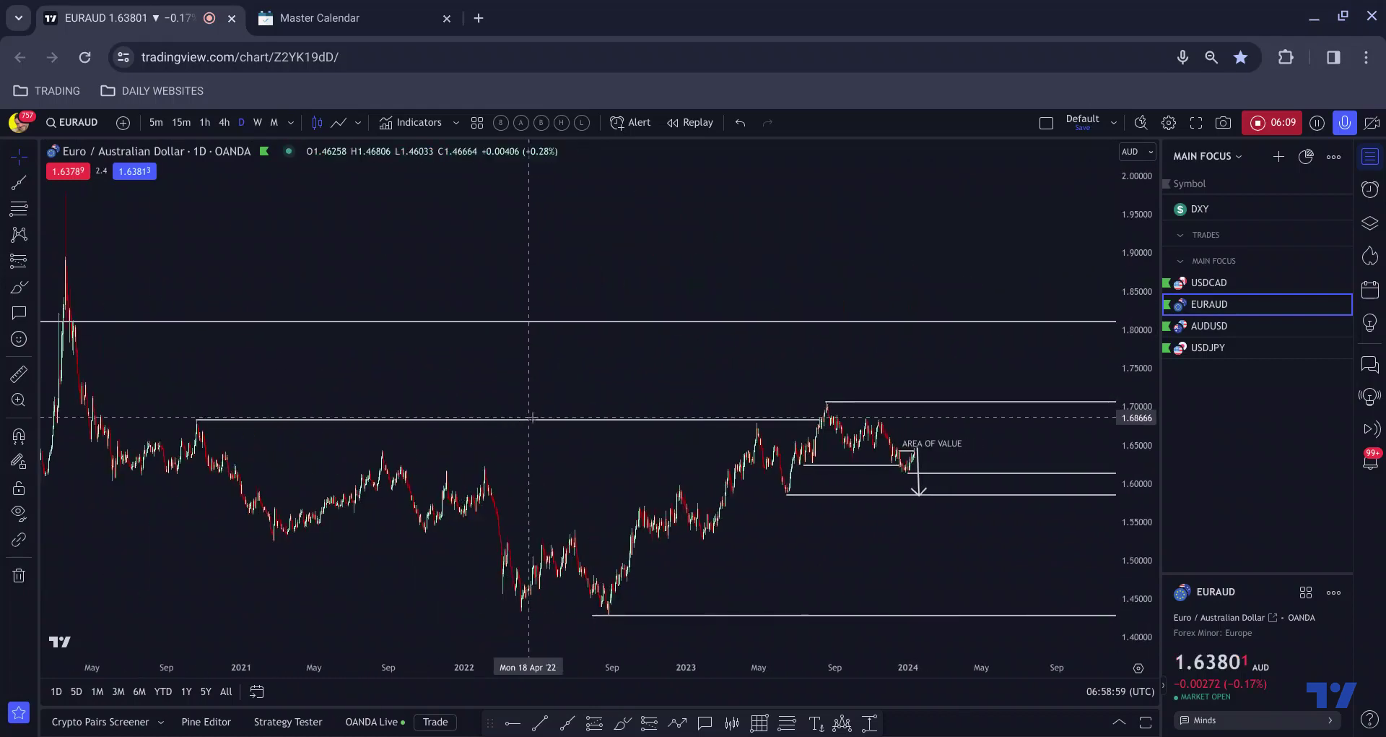
scroll(534, 416, "up", 1)
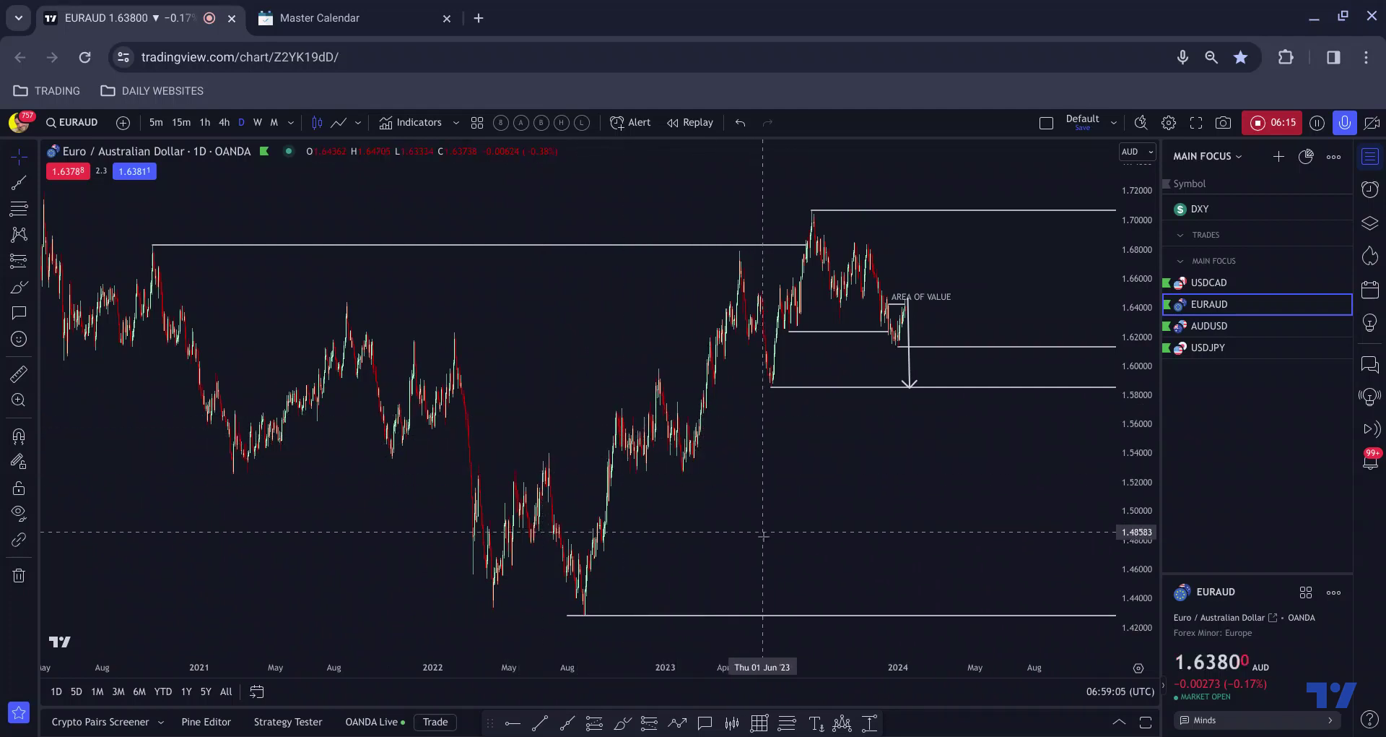
scroll(762, 525, "up", 1)
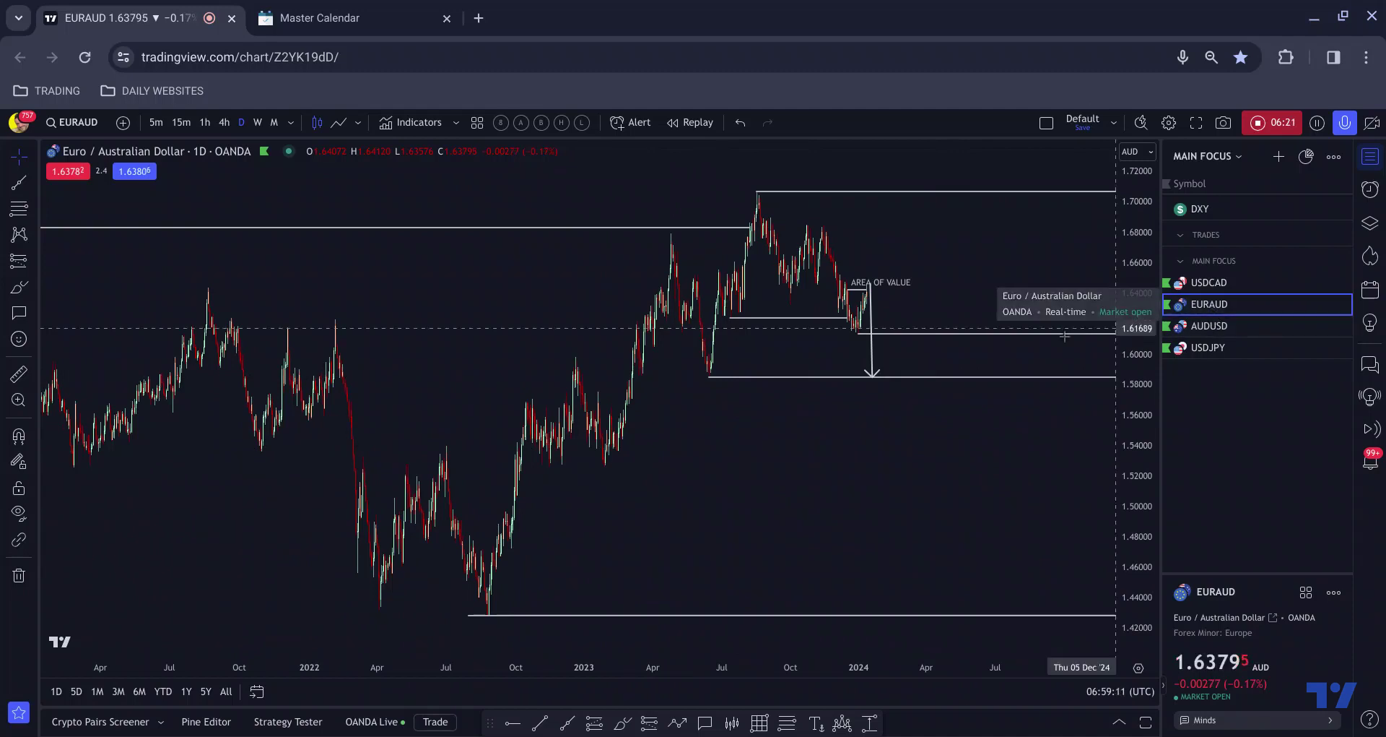
scroll(874, 405, "down", 1)
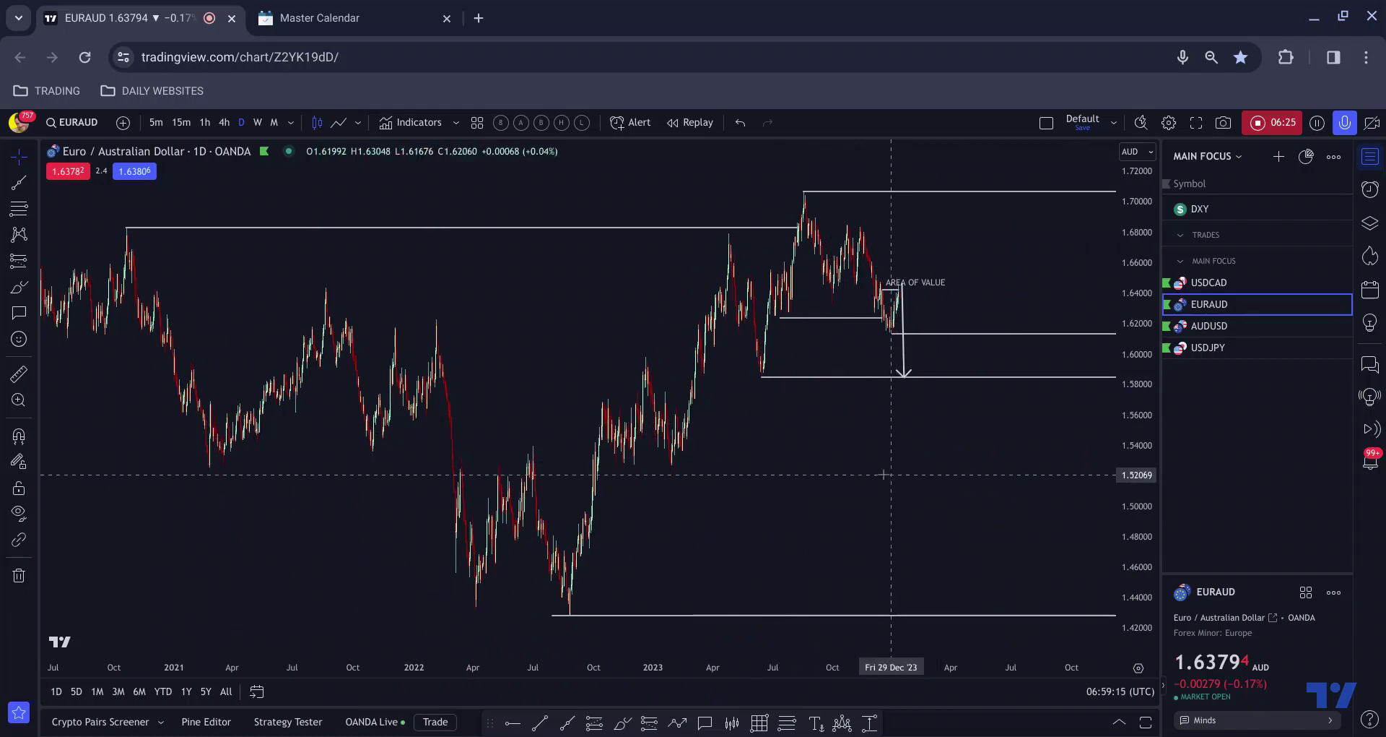
scroll(763, 451, "down", 1)
scroll(763, 451, "down", 2)
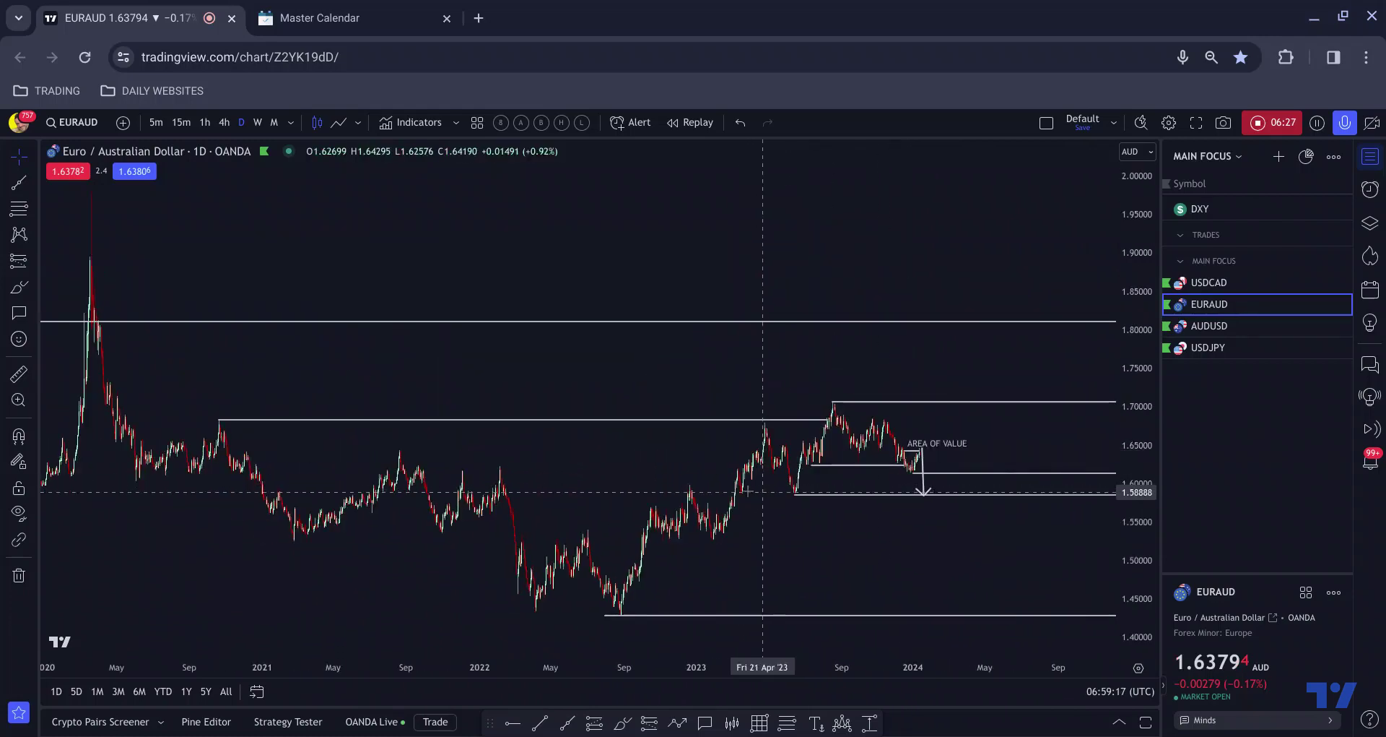
scroll(712, 449, "down", 2)
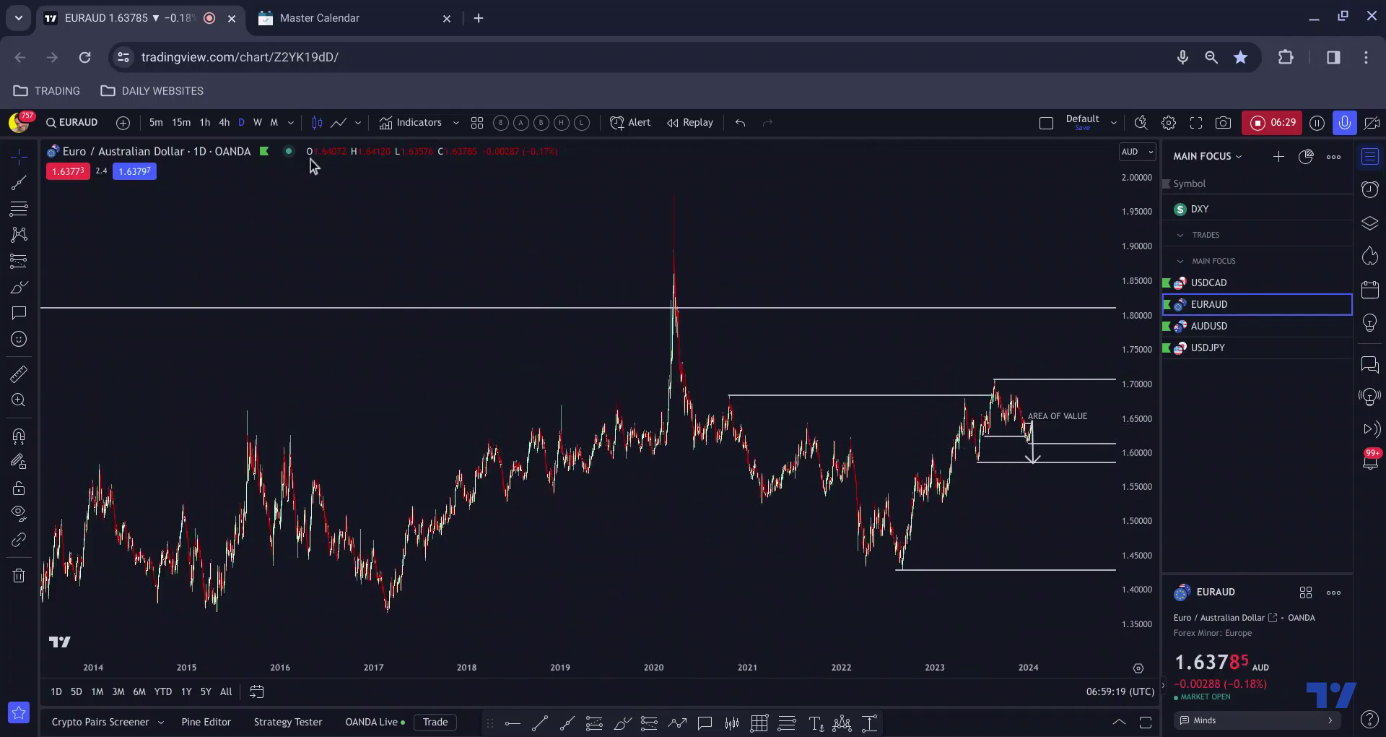
Switch the EURAUD chart to the weekly timeframe.
left_click(258, 130)
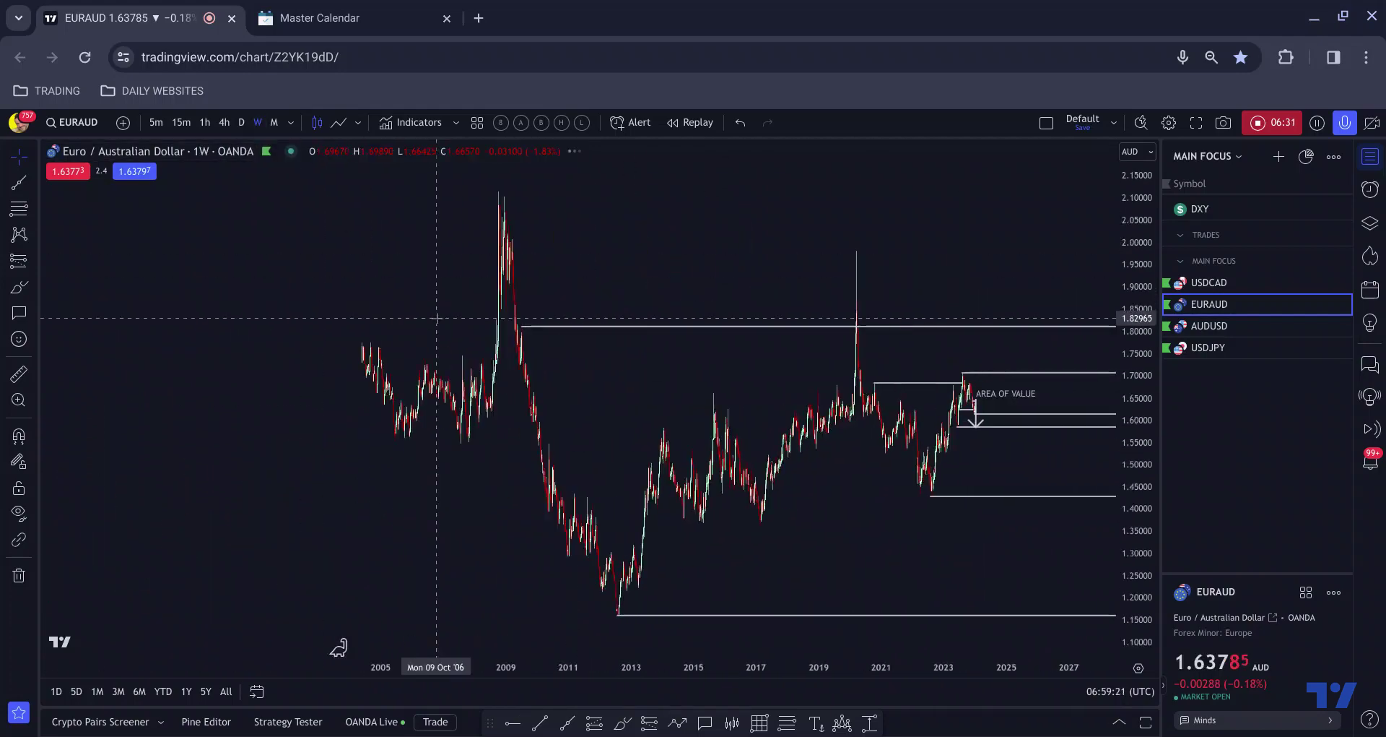
scroll(434, 361, "up", 2)
scroll(274, 665, "up", 1)
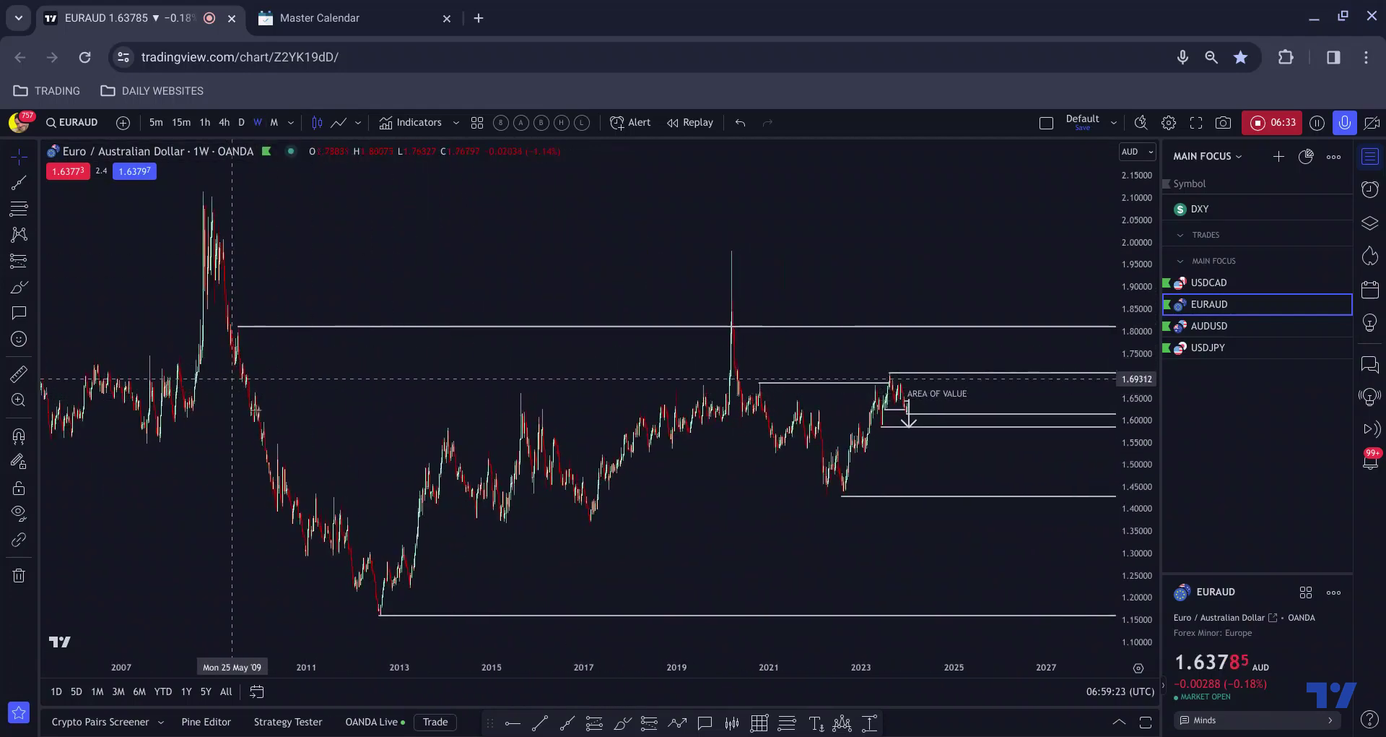
Brush a circle around the 2009 candles below the upper resistance line and sketch rough channel boundaries along the 2014–2020 highs and lows.
left_click(623, 723)
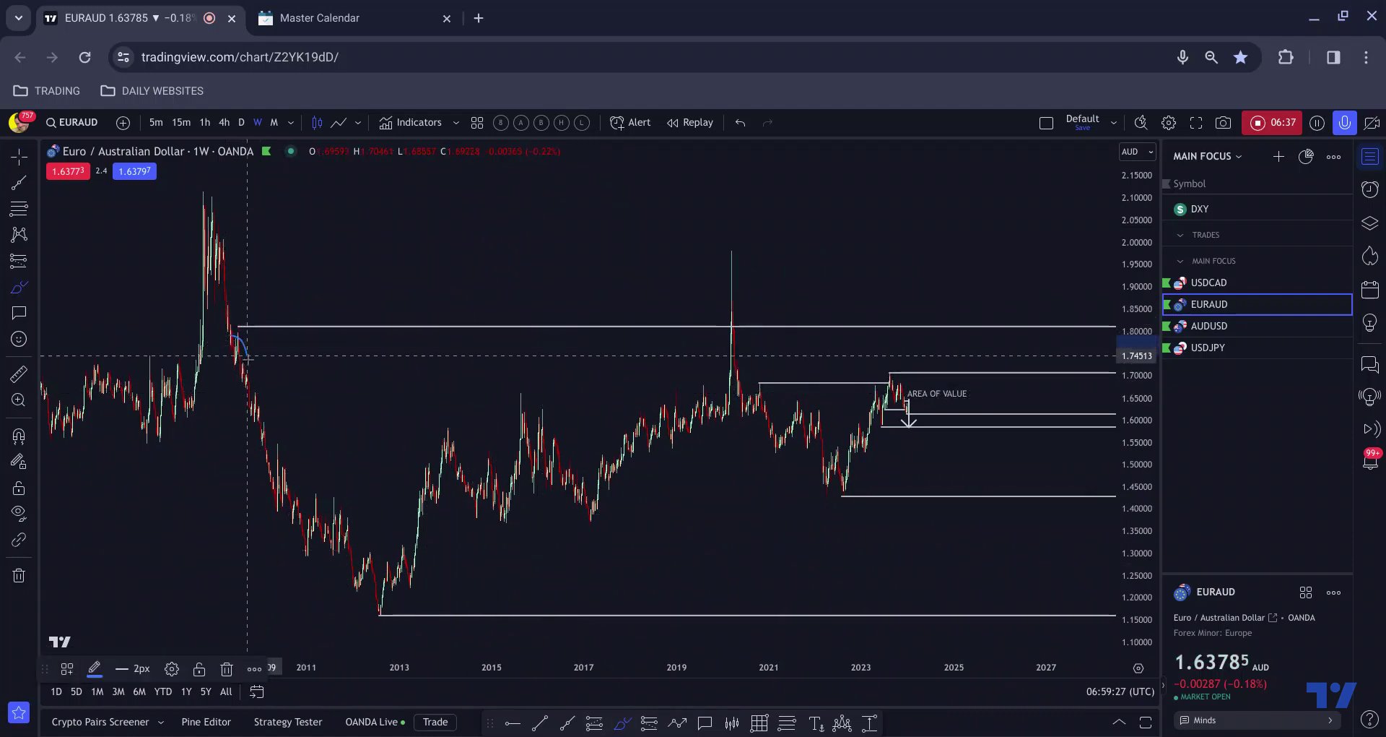
left_click_drag(240, 369, 228, 339)
left_click_drag(446, 427, 540, 388)
left_click_drag(647, 348, 720, 320)
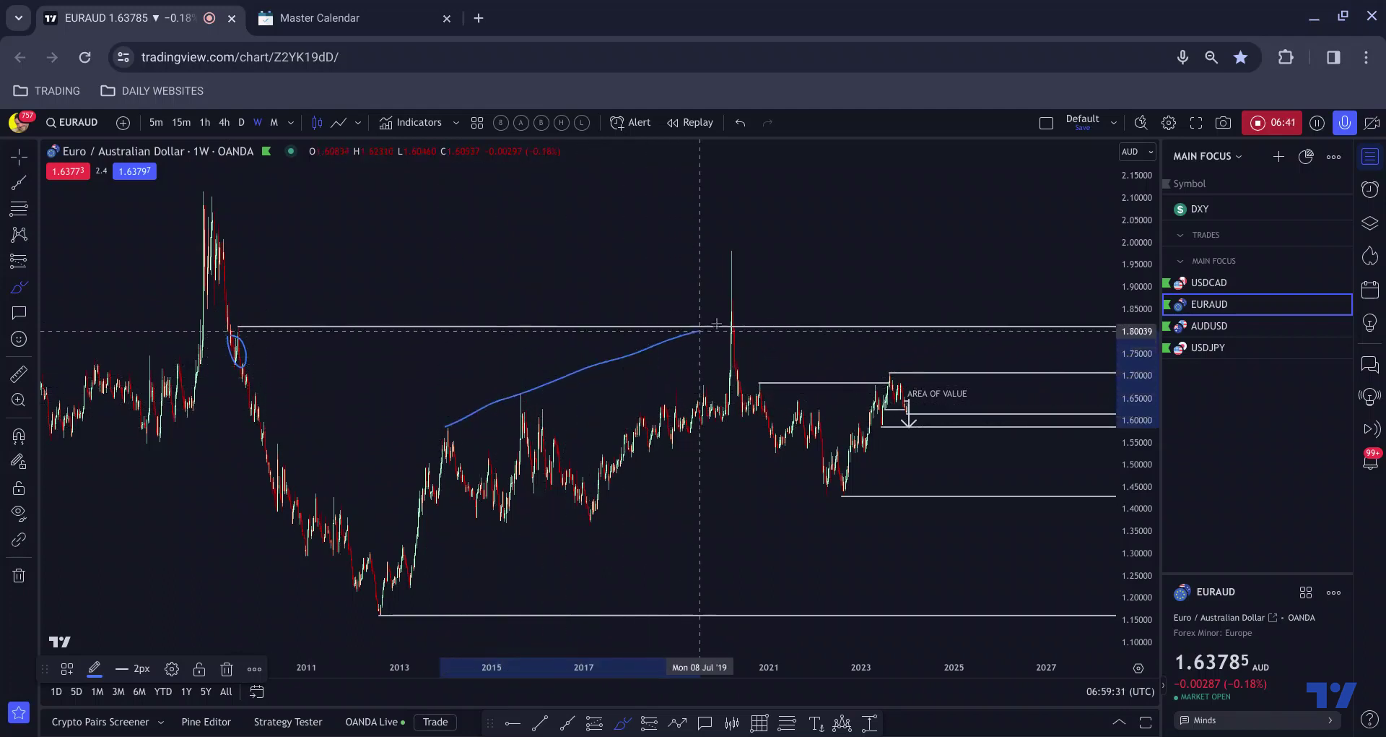
left_click_drag(733, 512, 500, 527)
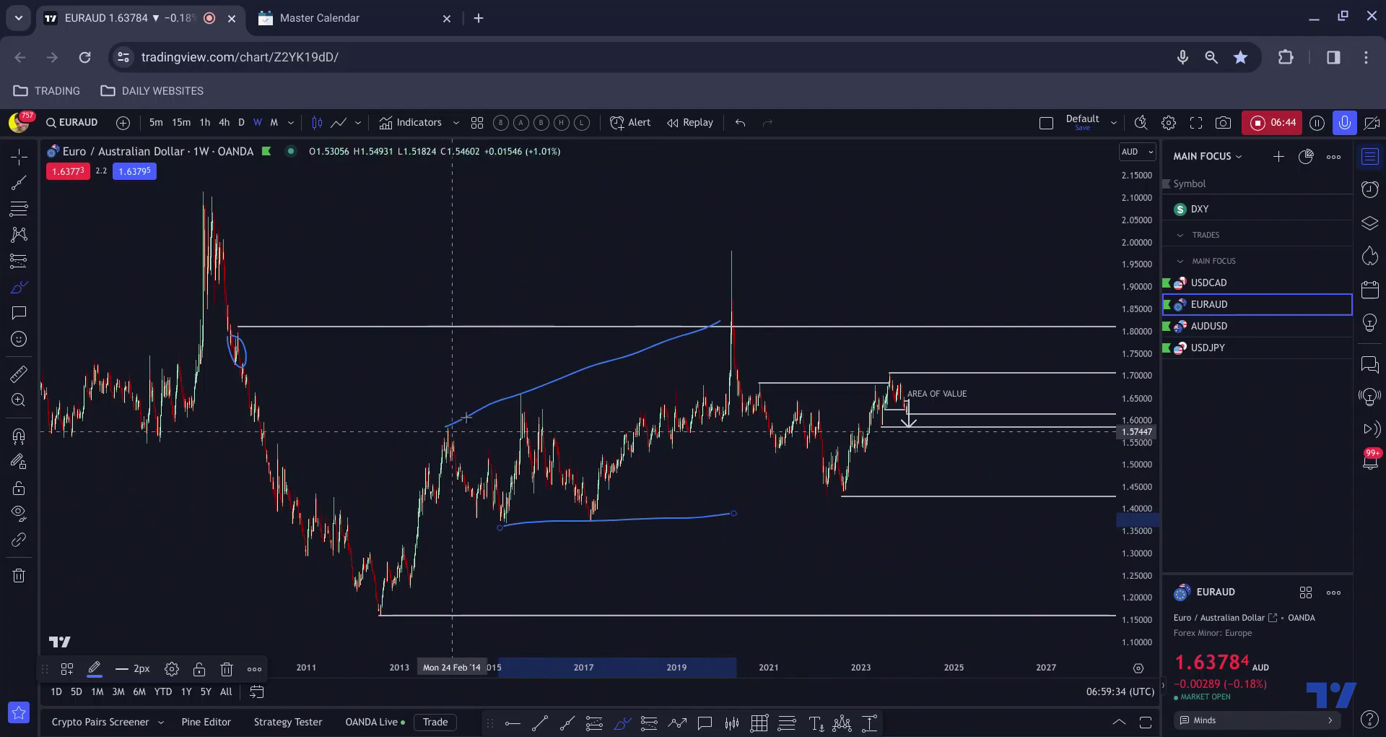
Brush the swing from the 2015 high to the 2017 low and the 2020 spike's drop, and undo all brush marks.
left_click(507, 403)
mouse_move(524, 393)
left_mouse_down()
mouse_move(531, 466)
mouse_move(556, 444)
mouse_move(597, 510)
left_mouse_up()
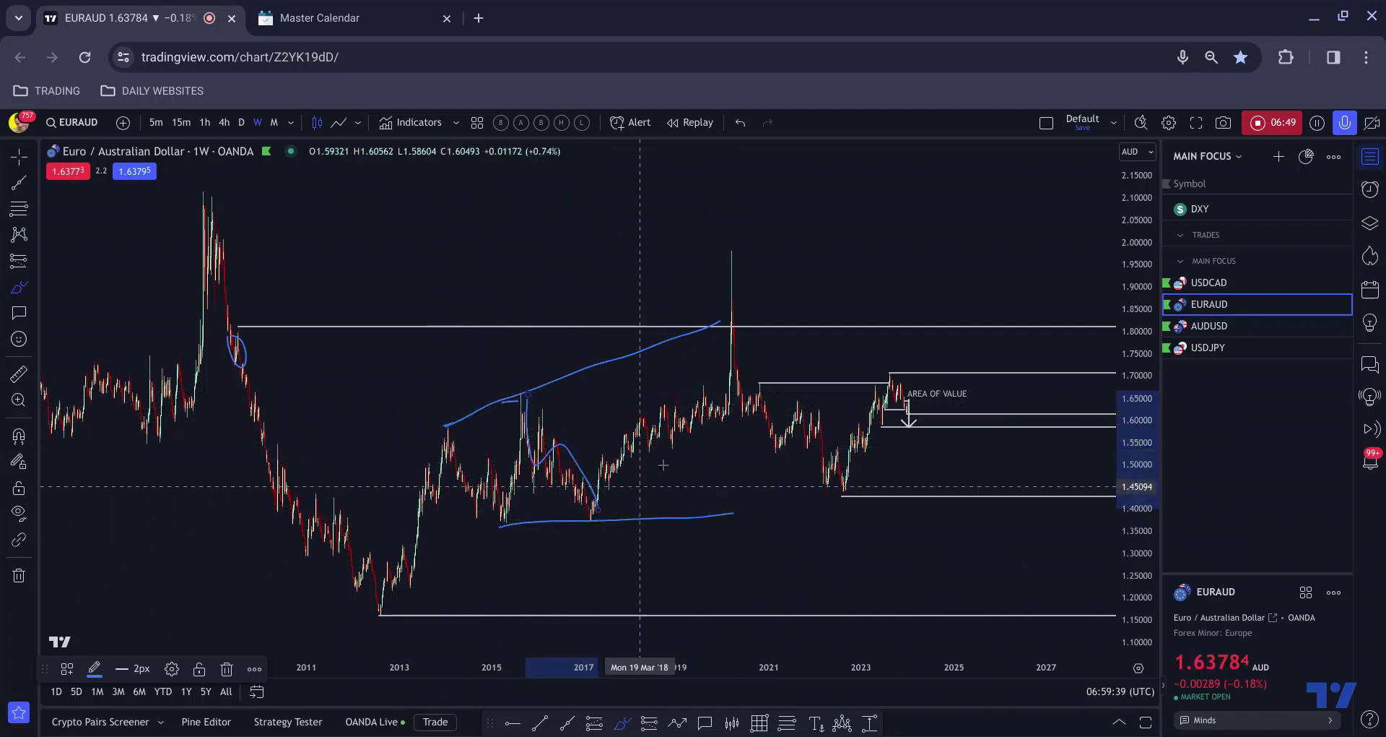
left_click(520, 388)
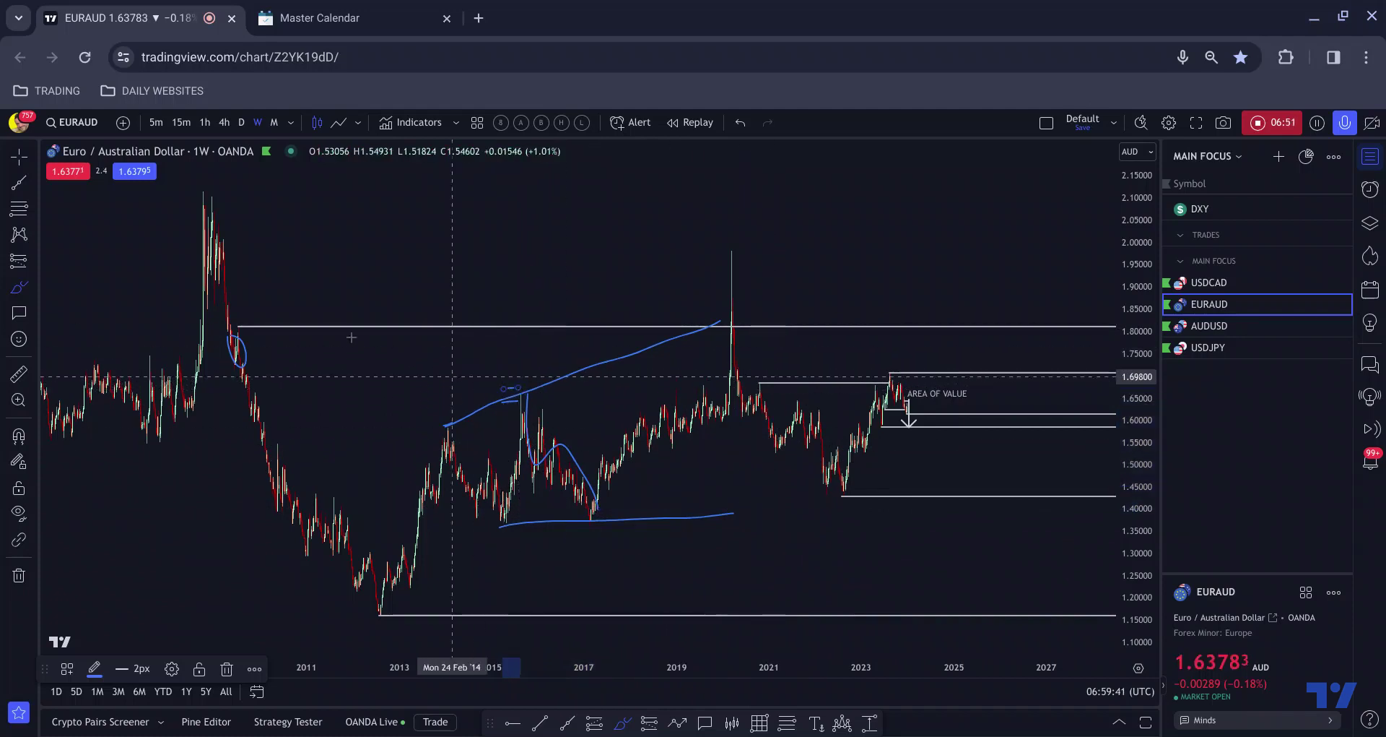
left_click_drag(243, 329, 247, 341)
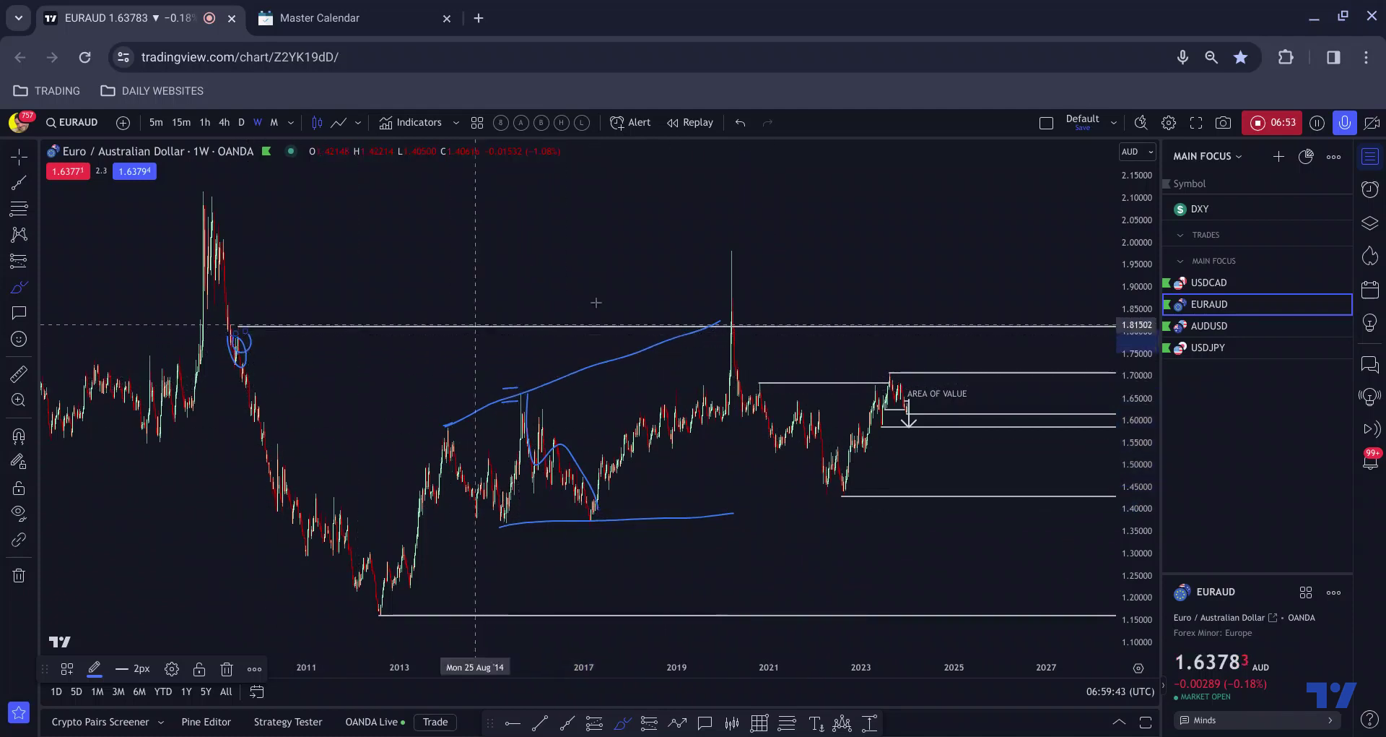
left_click_drag(730, 260, 737, 393)
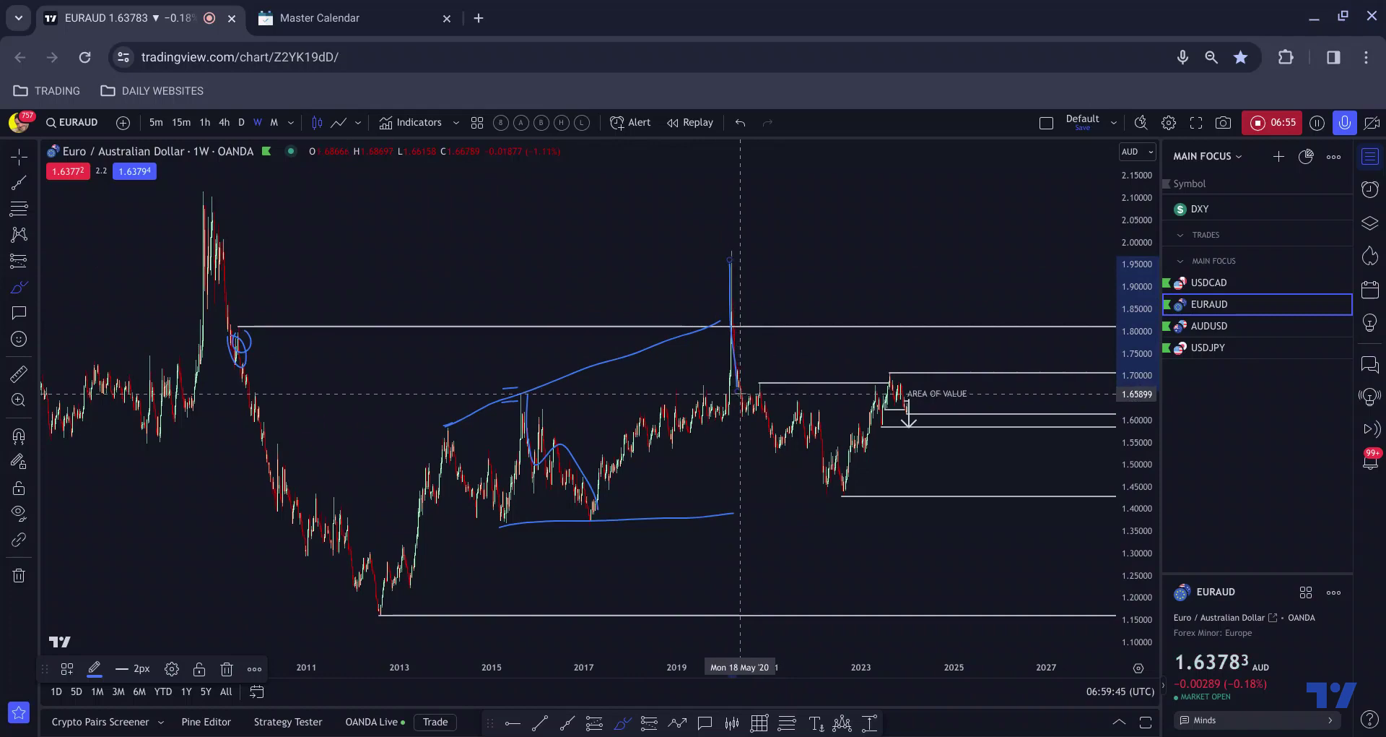
key("ctrl+z")
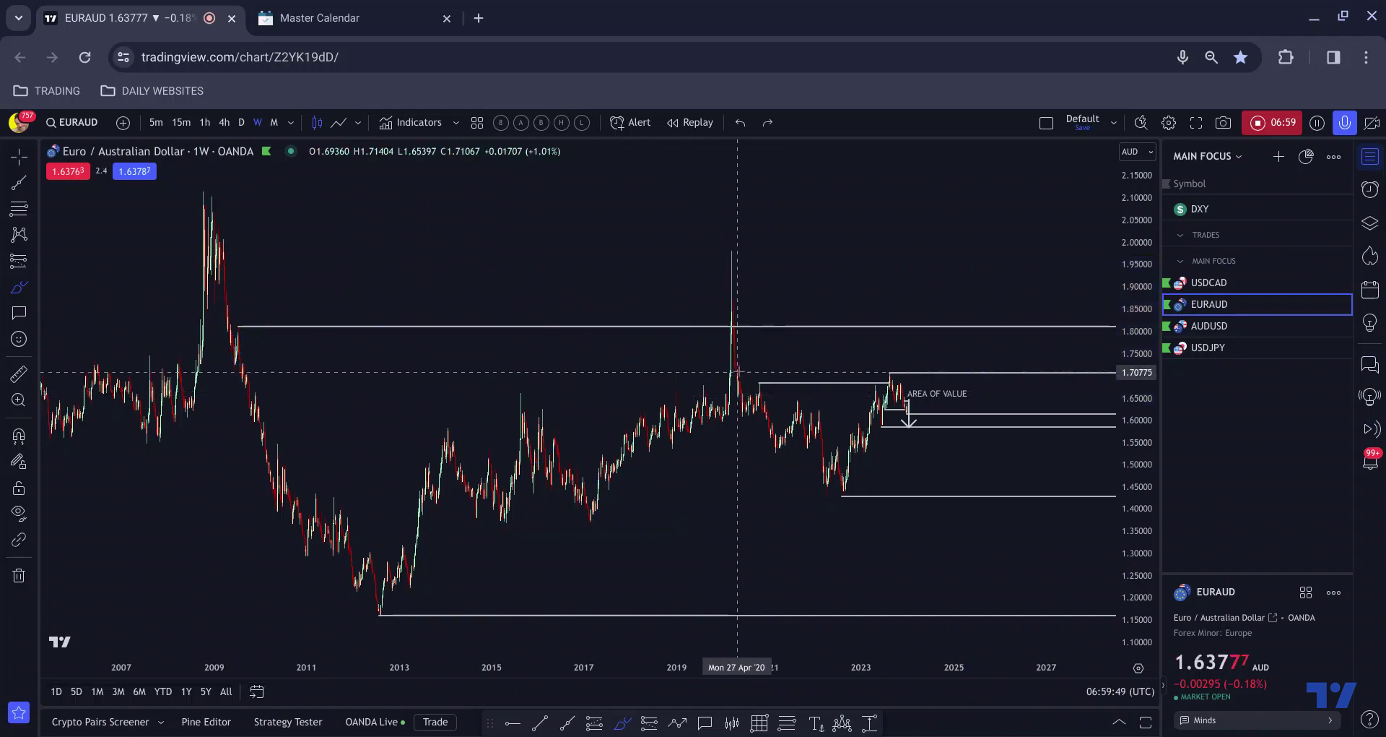
Draw a Fibonacci retracement from the 2020 high at 1.97889 to the 2022 support line at 1.42759, and delete it.
scroll(737, 390, "up", 5)
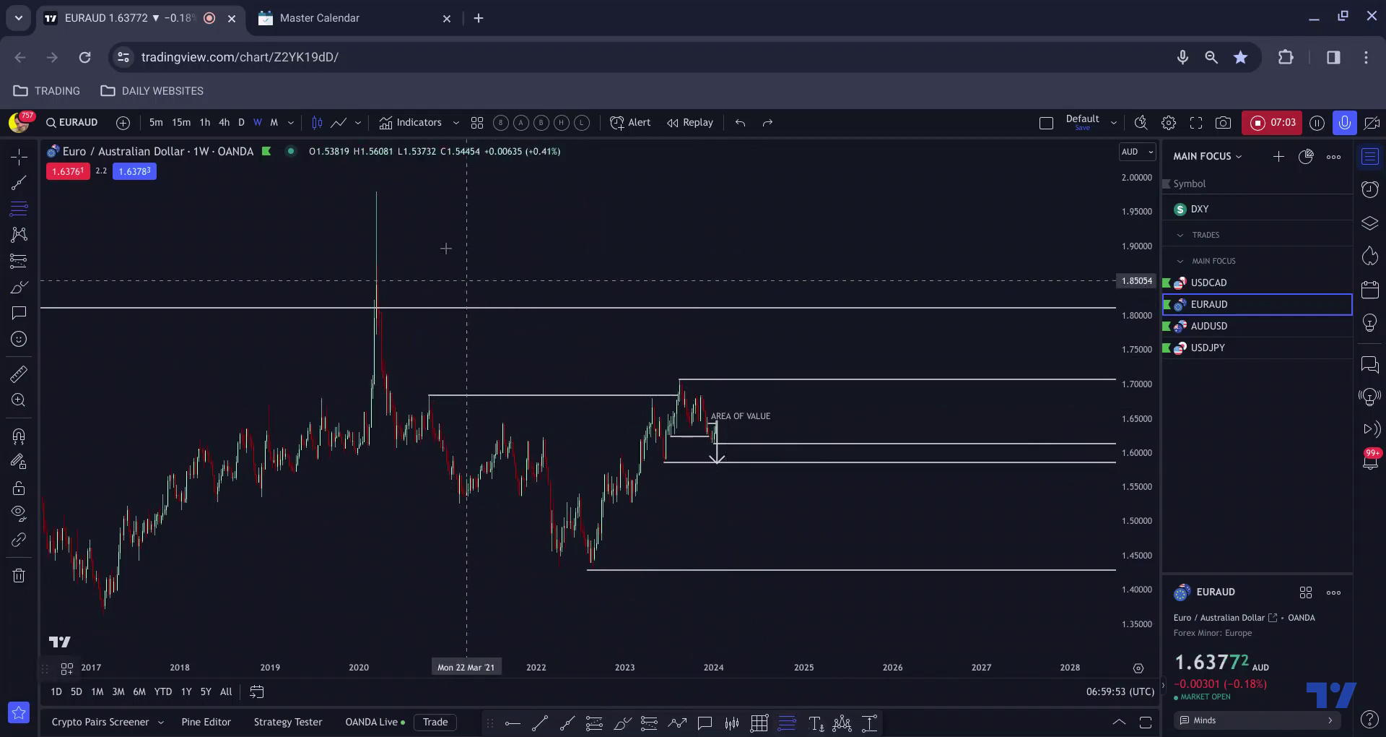
left_click(415, 192)
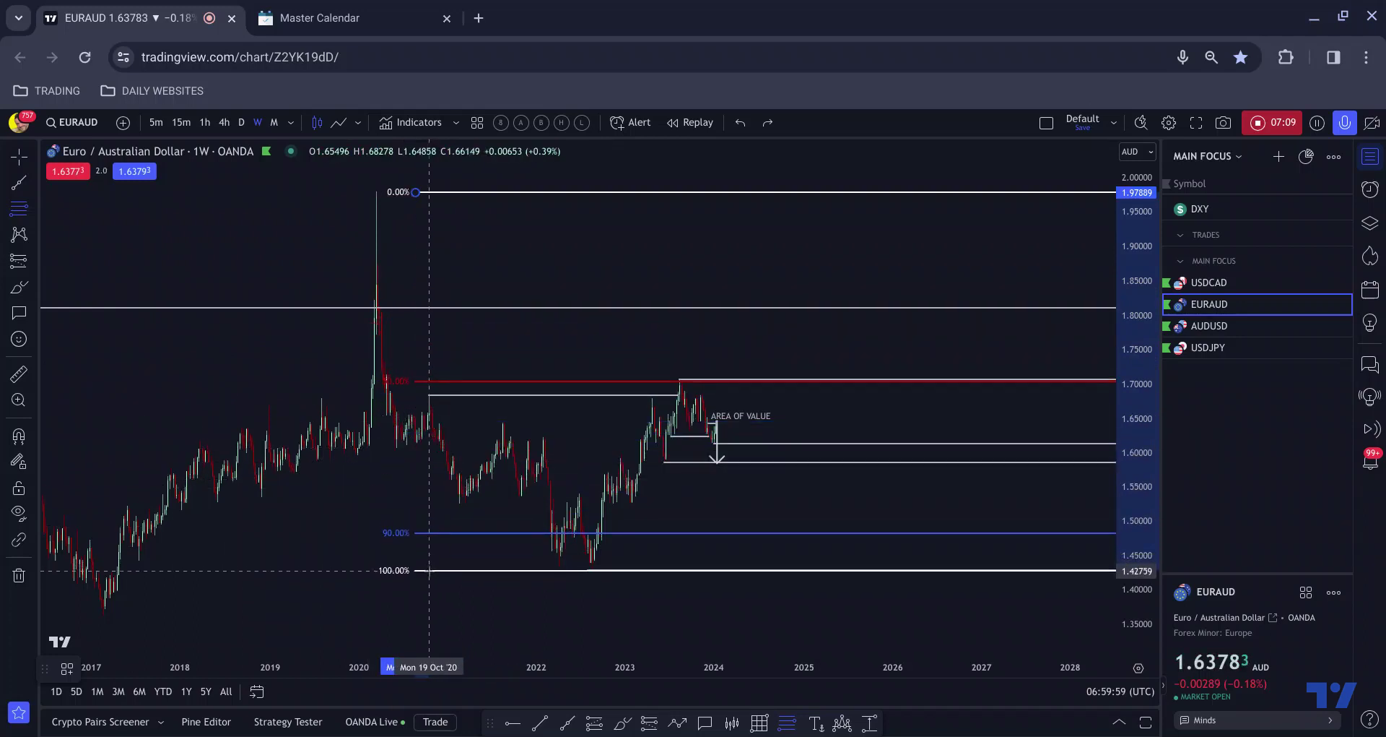
left_click(429, 570)
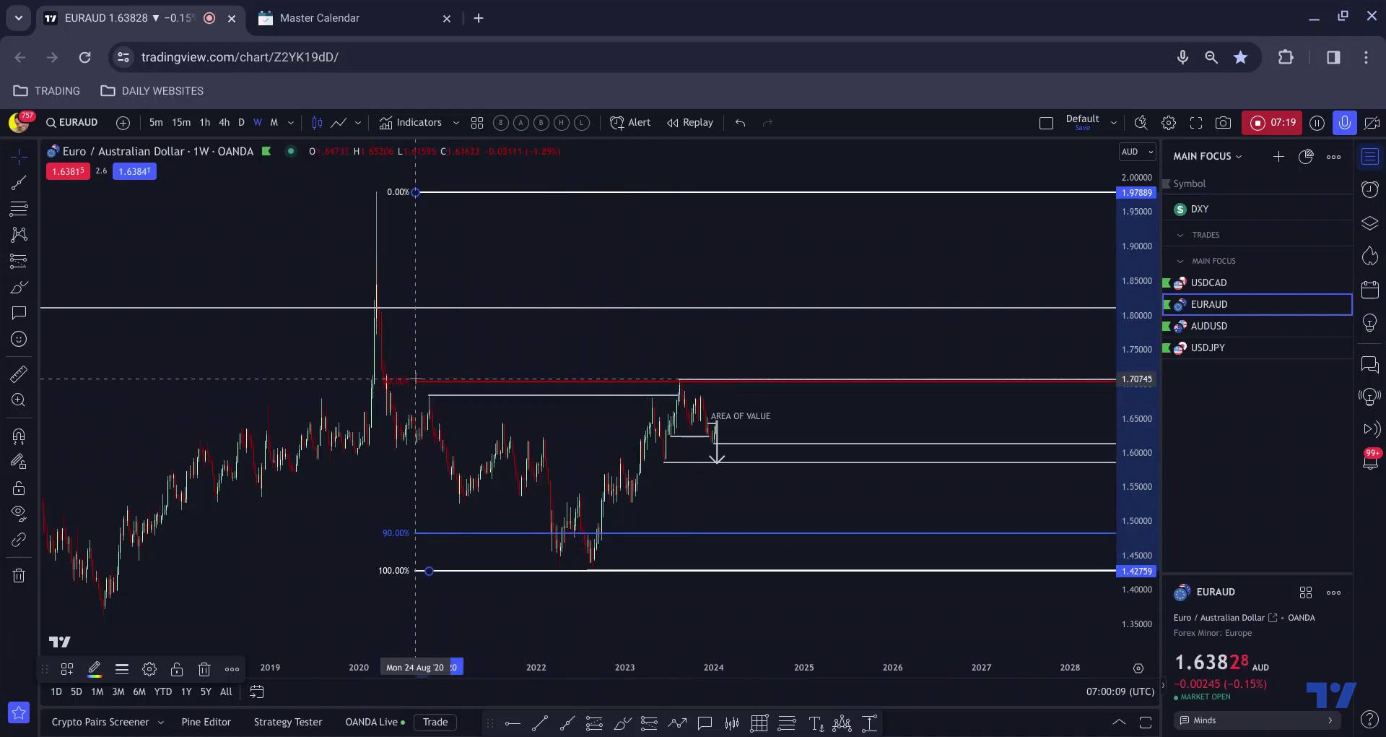
key("Delete")
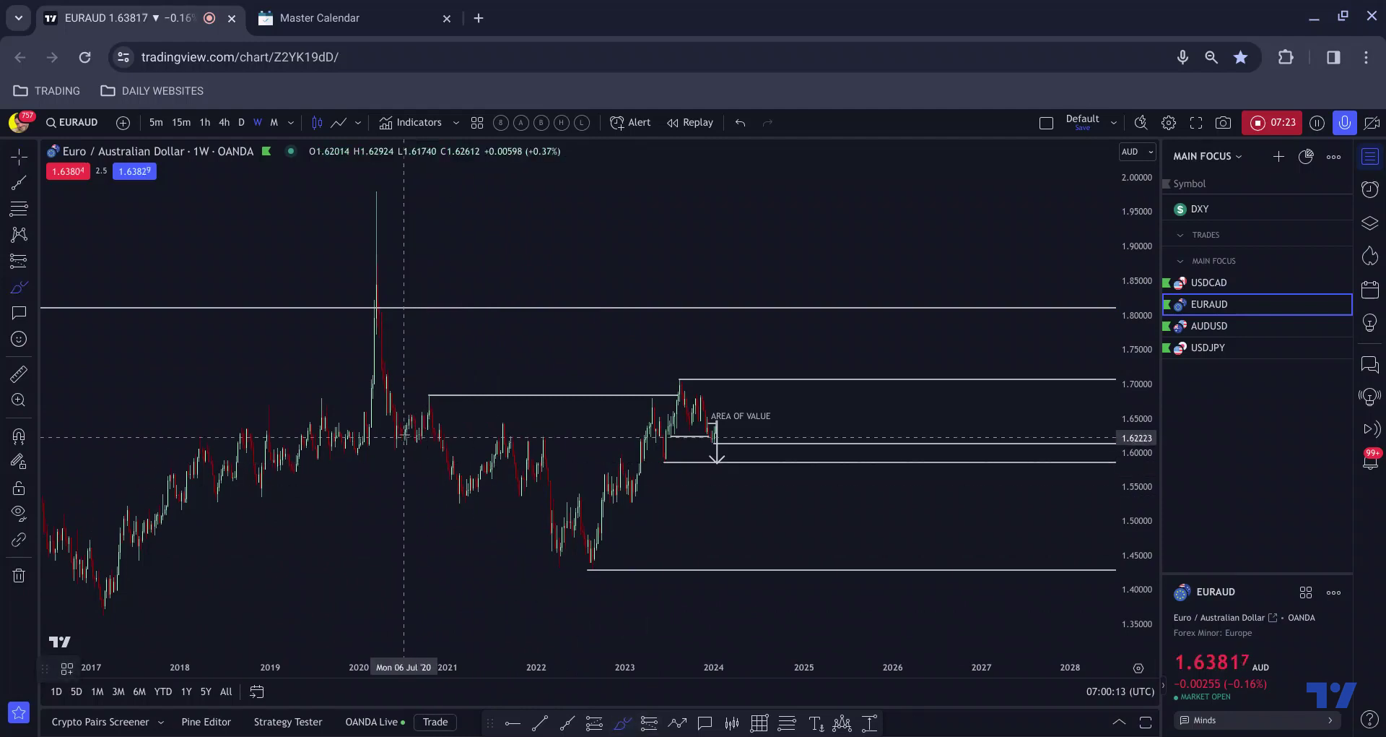
Brush a small flag over the 2020 consolidation, sketch the drop out of it, and undo the drop and the line under the flag.
mouse_move(432, 436)
left_mouse_down()
mouse_move(403, 449)
mouse_move(396, 421)
mouse_move(438, 424)
mouse_move(462, 506)
left_mouse_up()
left_click_drag(425, 451, 390, 449)
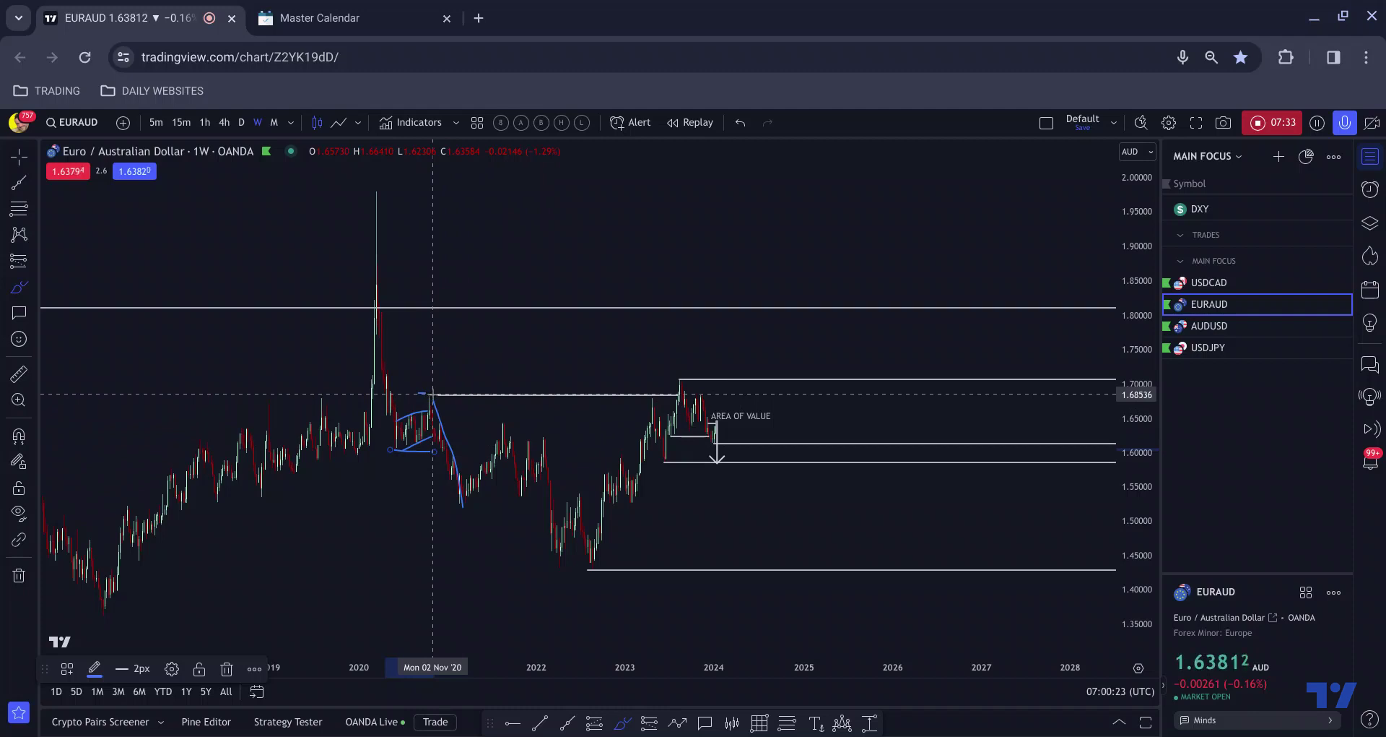
key("ctrl+z")
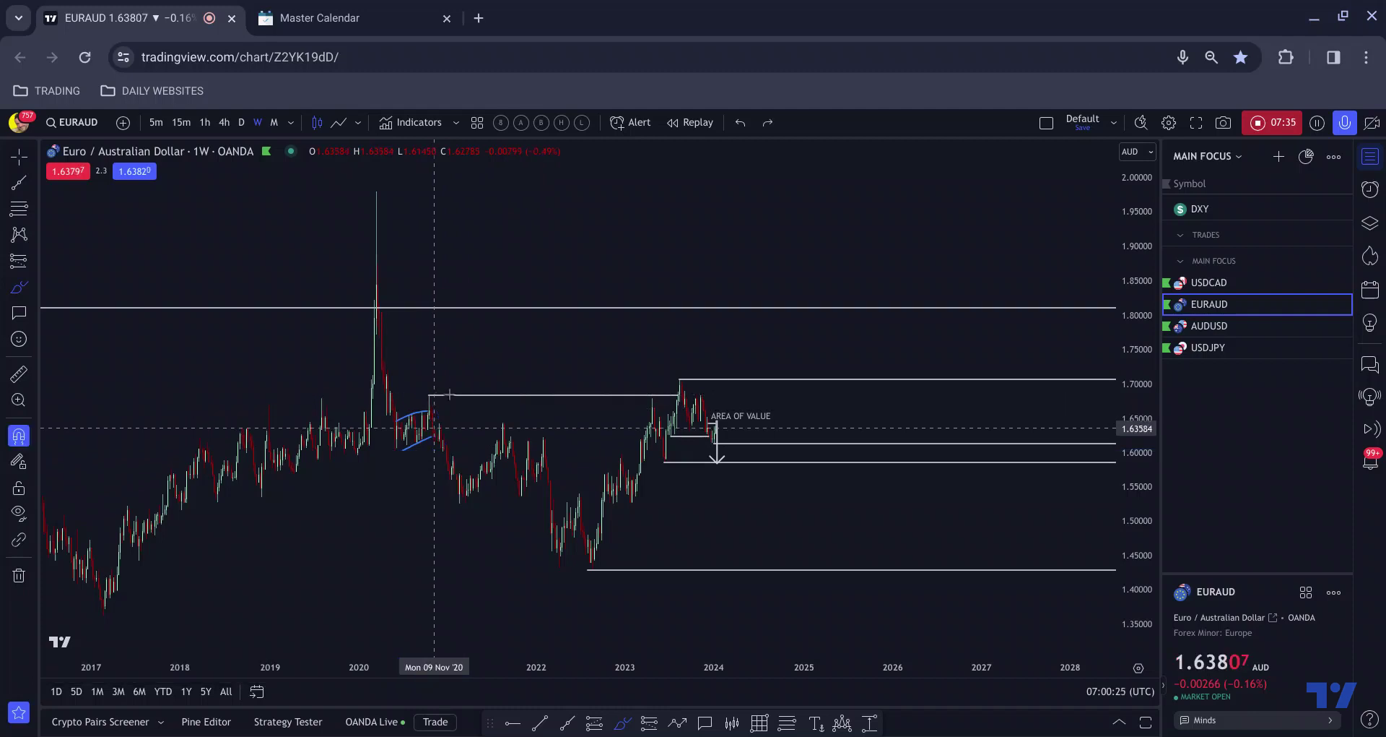
Brush the 2023 pullback, its push to the high and the decline to the area of value, and undo these strokes.
scroll(549, 390, "up", 3)
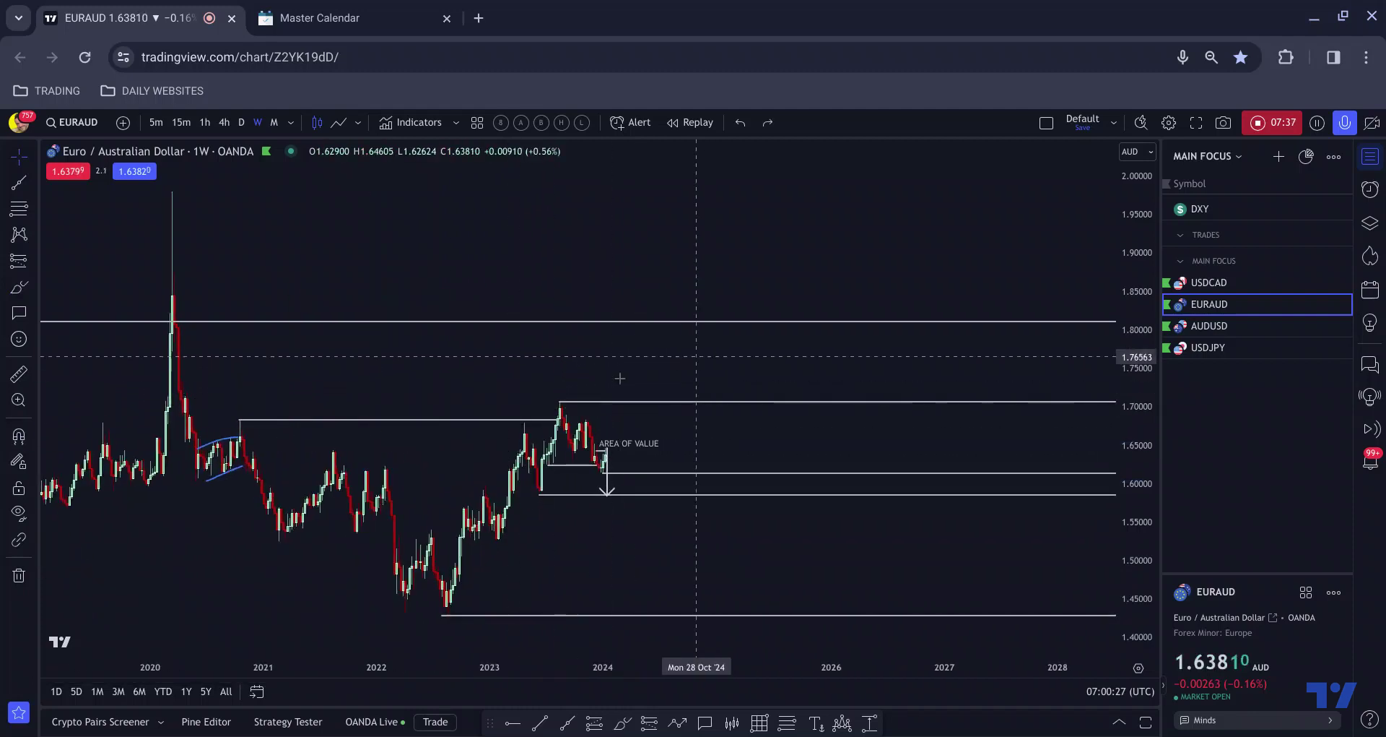
scroll(619, 377, "up", 3)
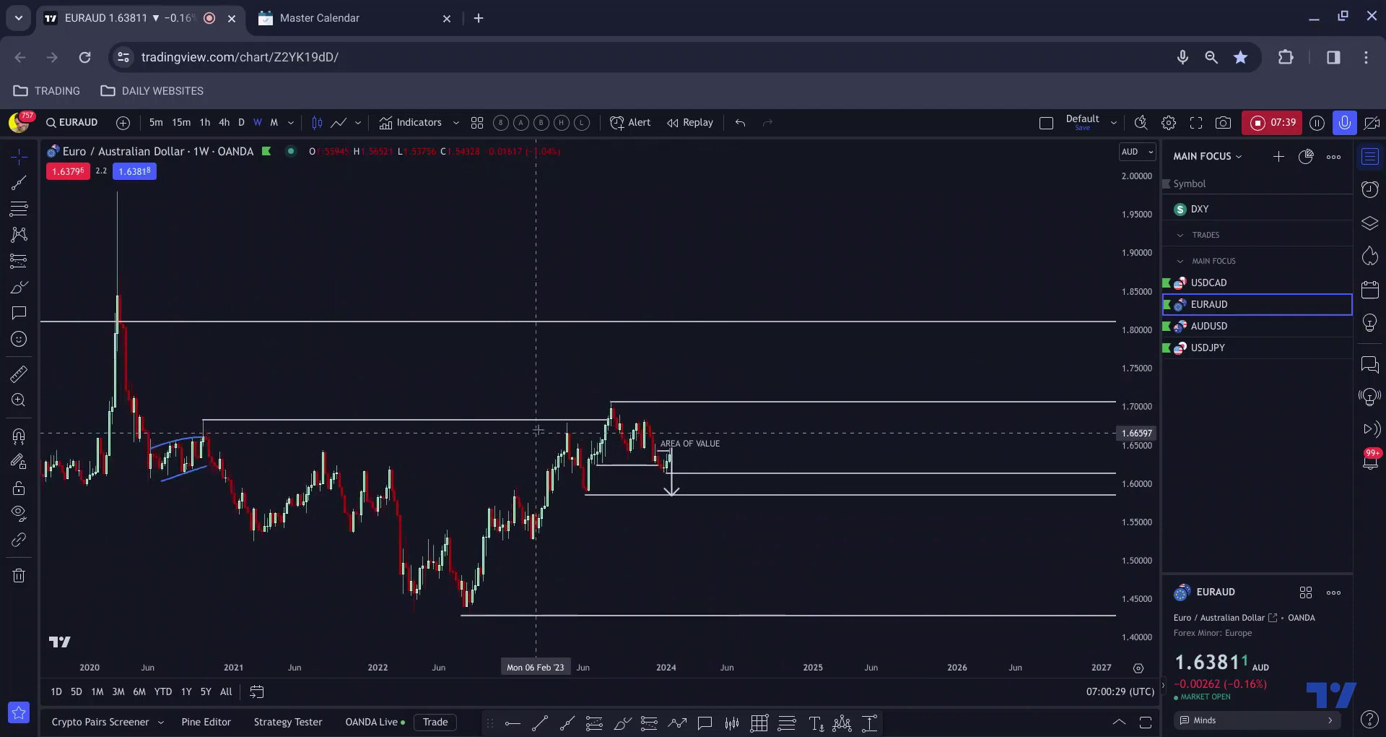
left_click(623, 722)
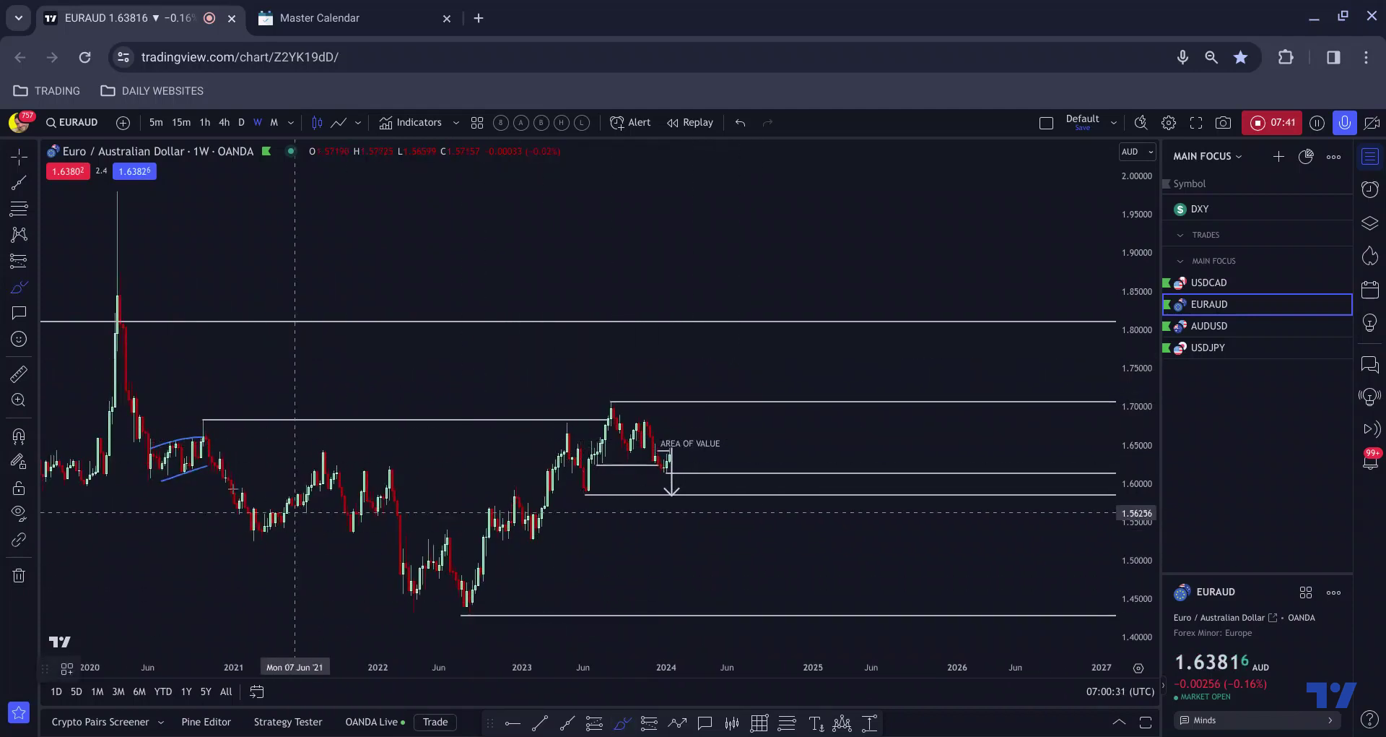
mouse_move(568, 429)
left_mouse_down()
mouse_move(571, 466)
mouse_move(589, 454)
mouse_move(592, 475)
mouse_move(605, 418)
left_mouse_up()
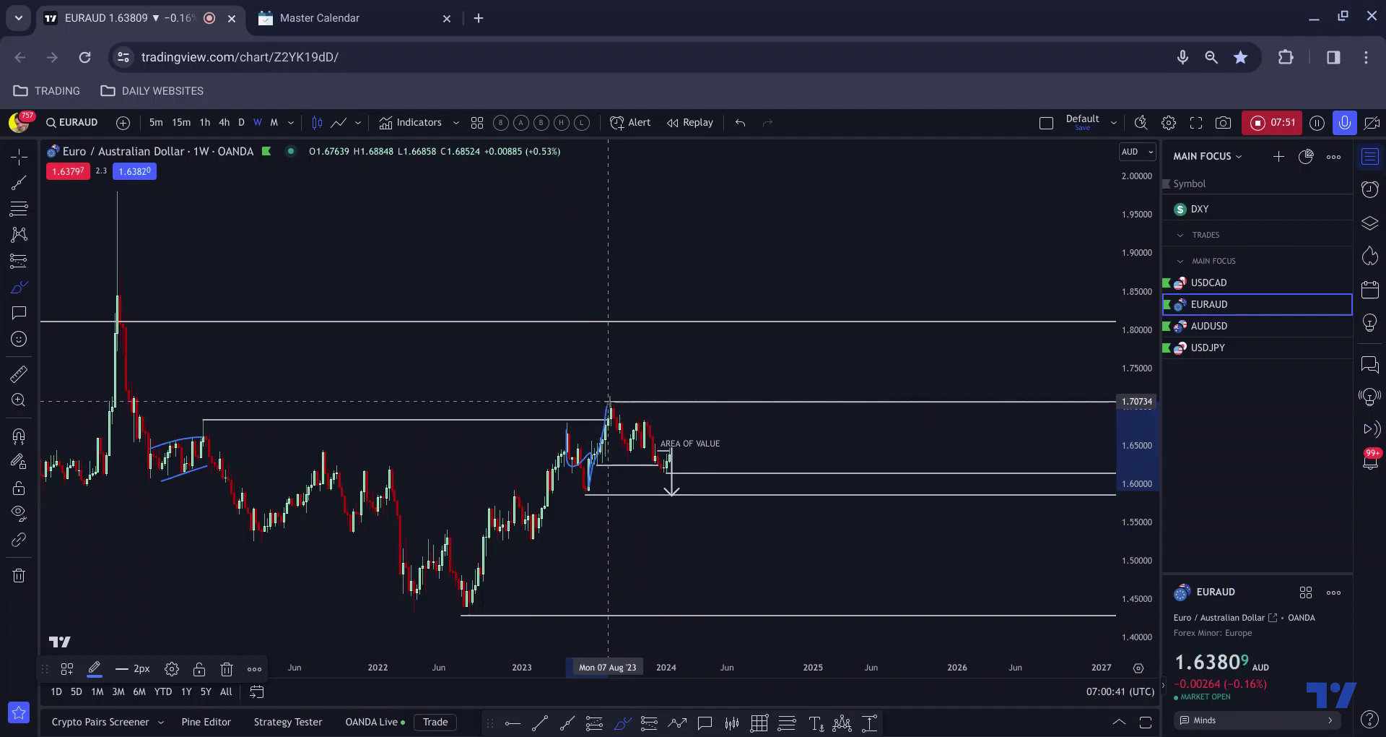
mouse_move(608, 402)
left_mouse_down()
mouse_move(621, 444)
mouse_move(650, 425)
mouse_move(666, 470)
left_mouse_up()
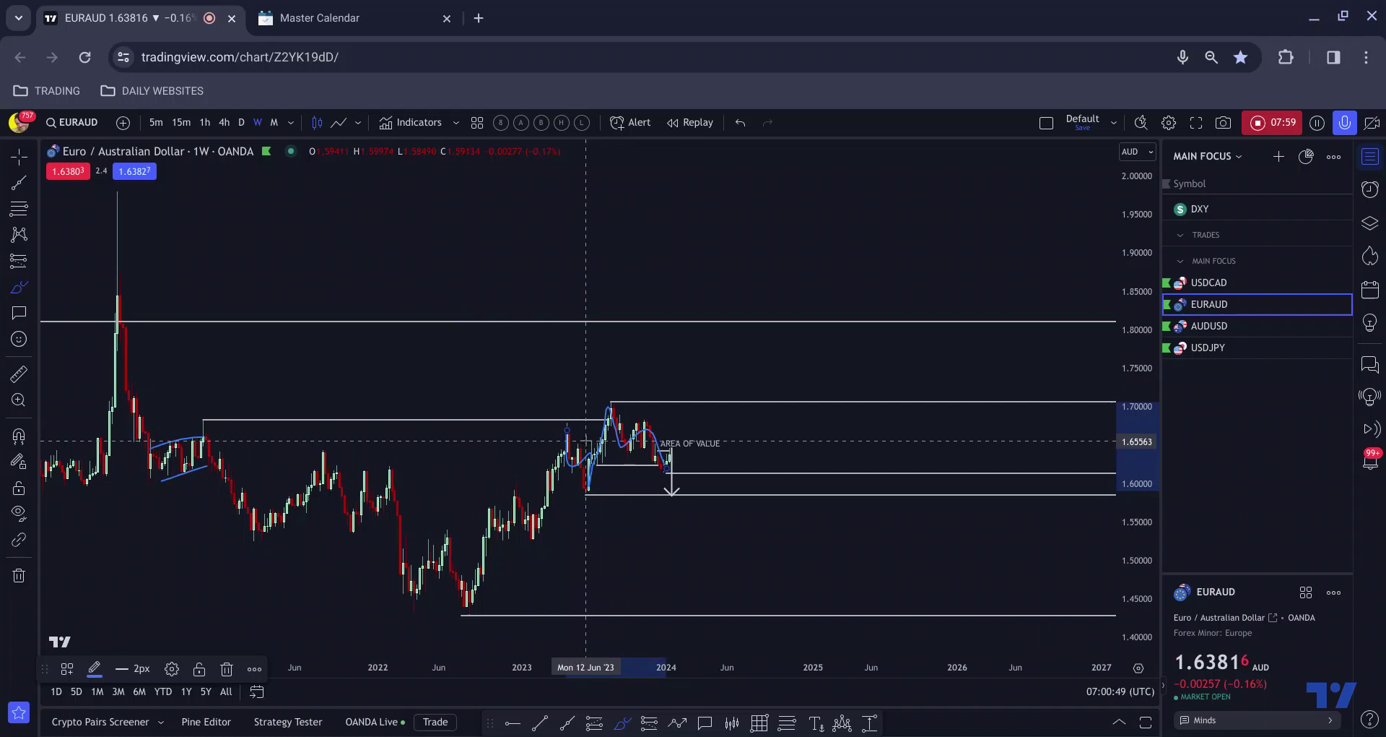
key("ctrl+z")
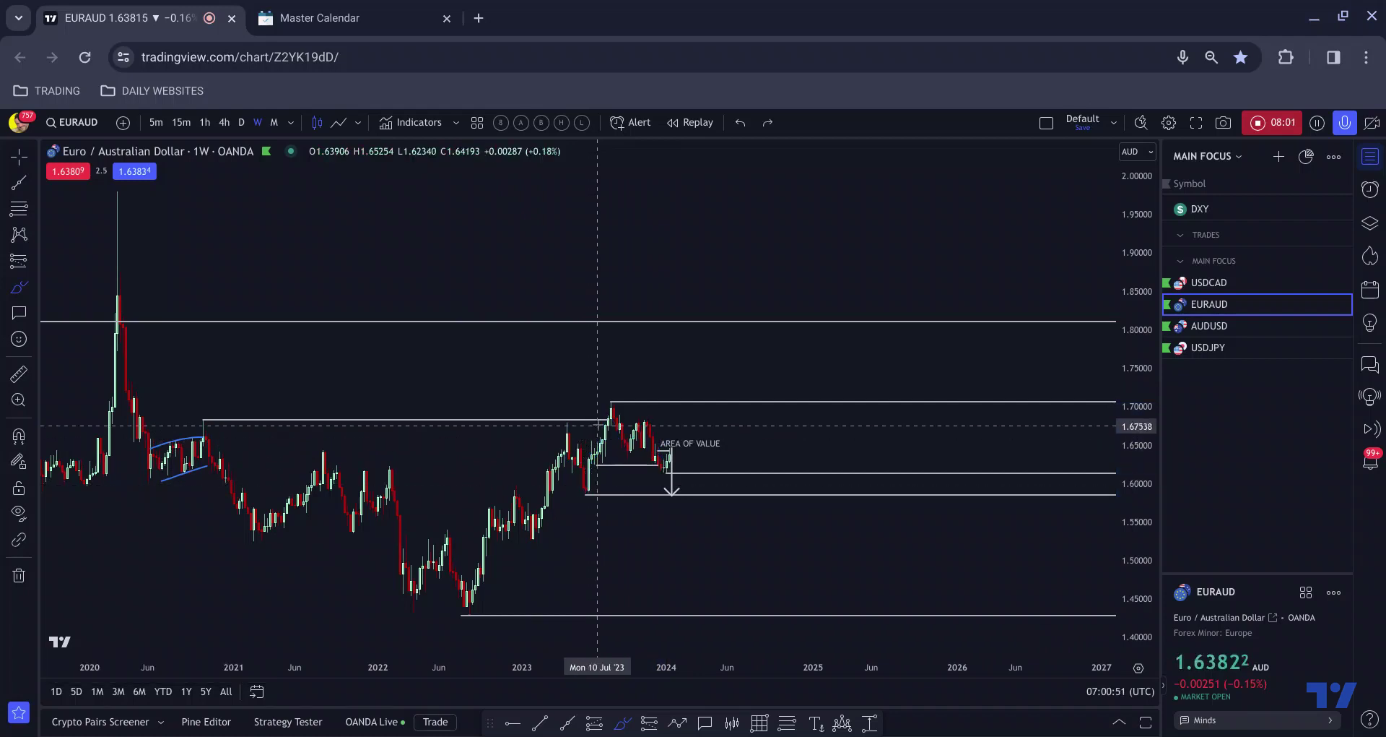
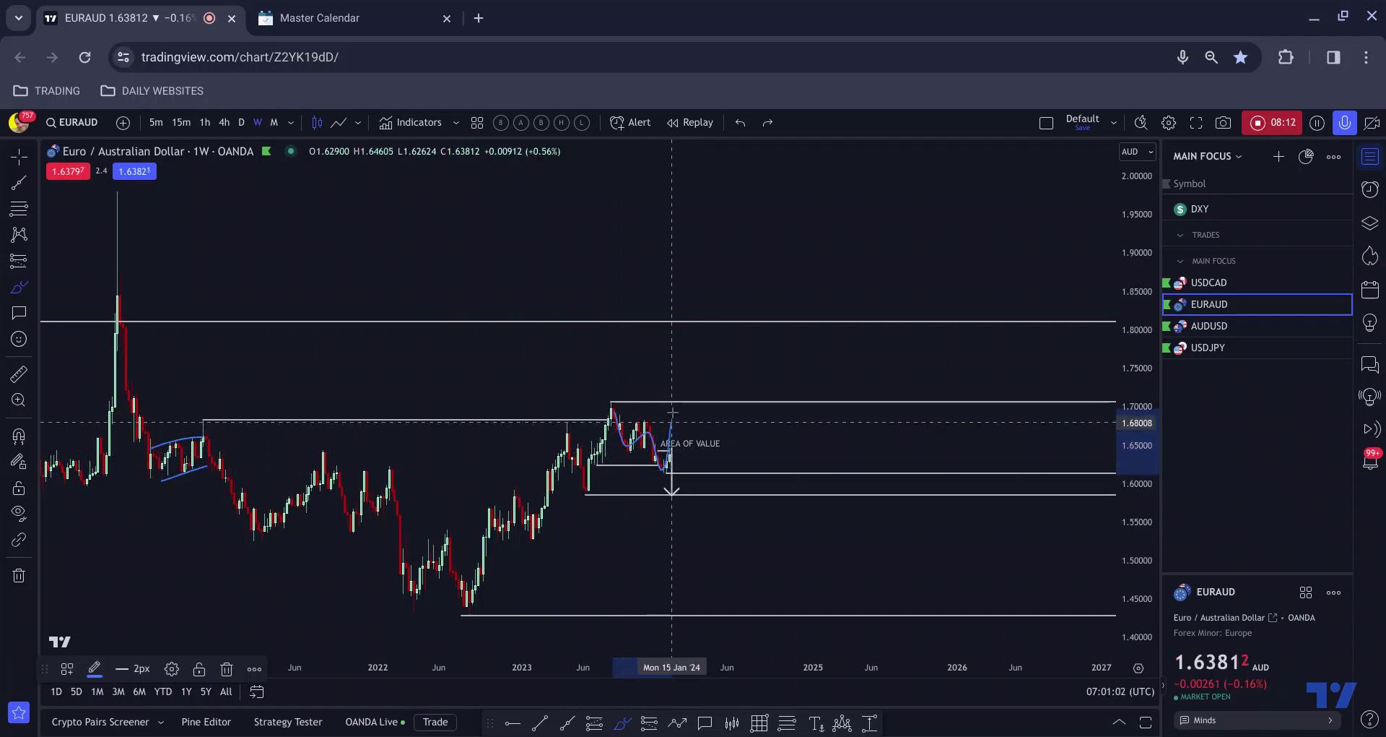
Sketch rising channel boundaries above and below the late-2023 price action with the brush, and undo the strokes.
left_click_drag(666, 378, 555, 438)
left_click_drag(671, 466, 597, 485)
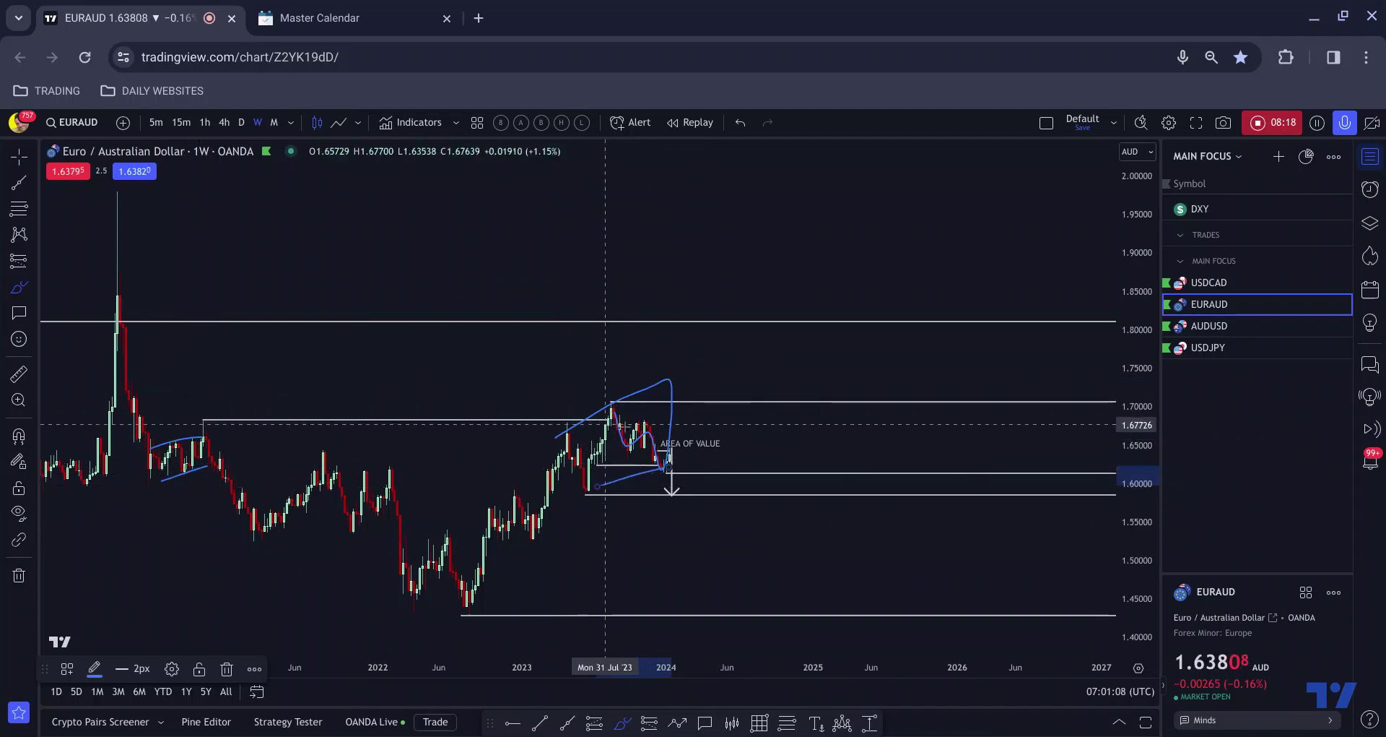
key("ctrl")
key("ctrl+z")
key("ctrl+z")
key("ctrl+z")
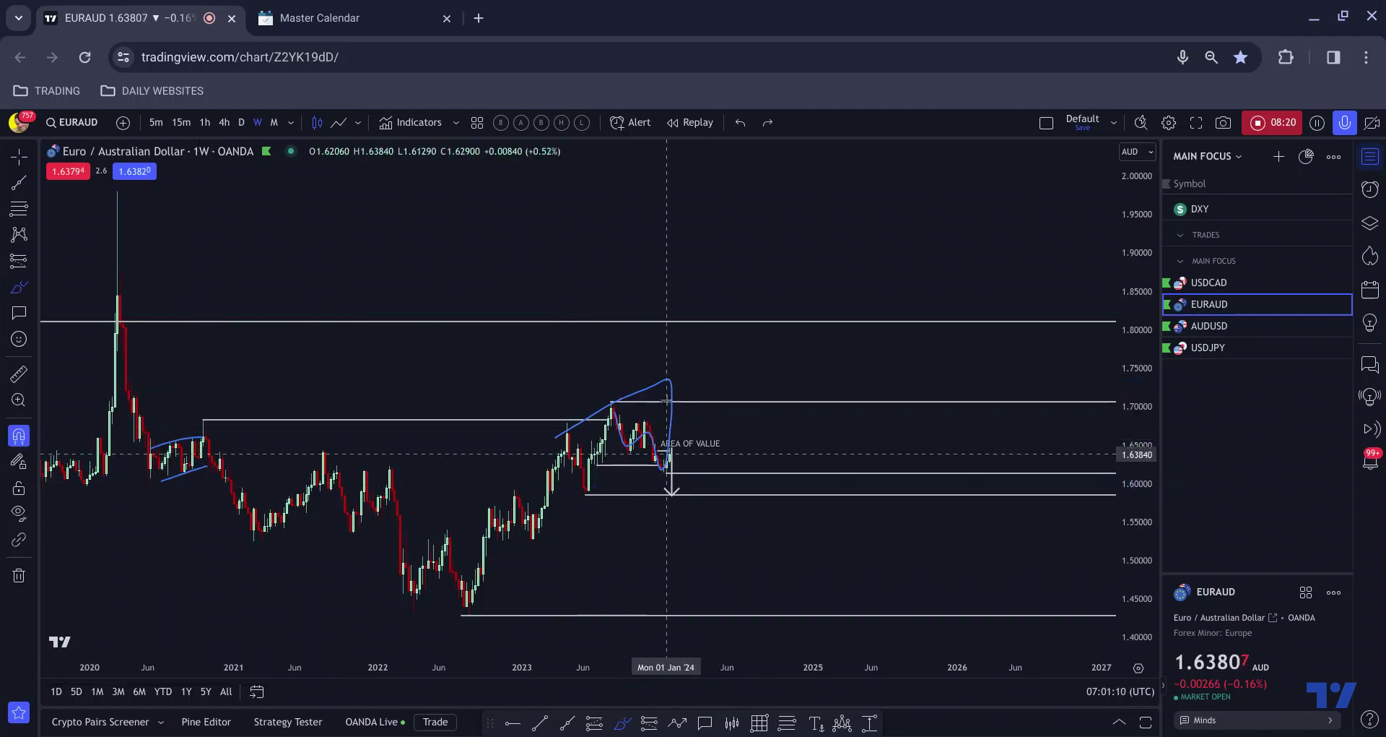
On the daily timeframe, brush the July low, the December flag and January's rise, and try an upward projection that is undone.
left_click(241, 127)
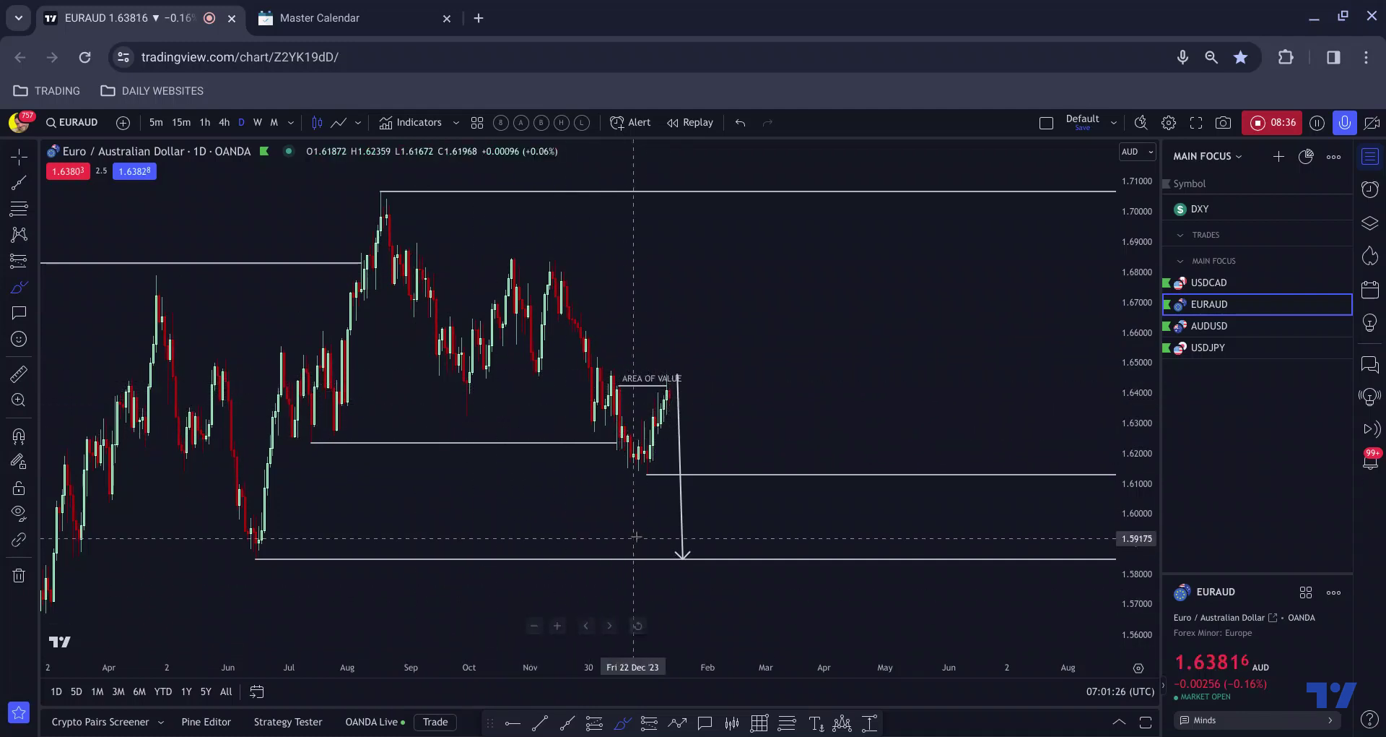
left_click_drag(637, 438, 642, 445)
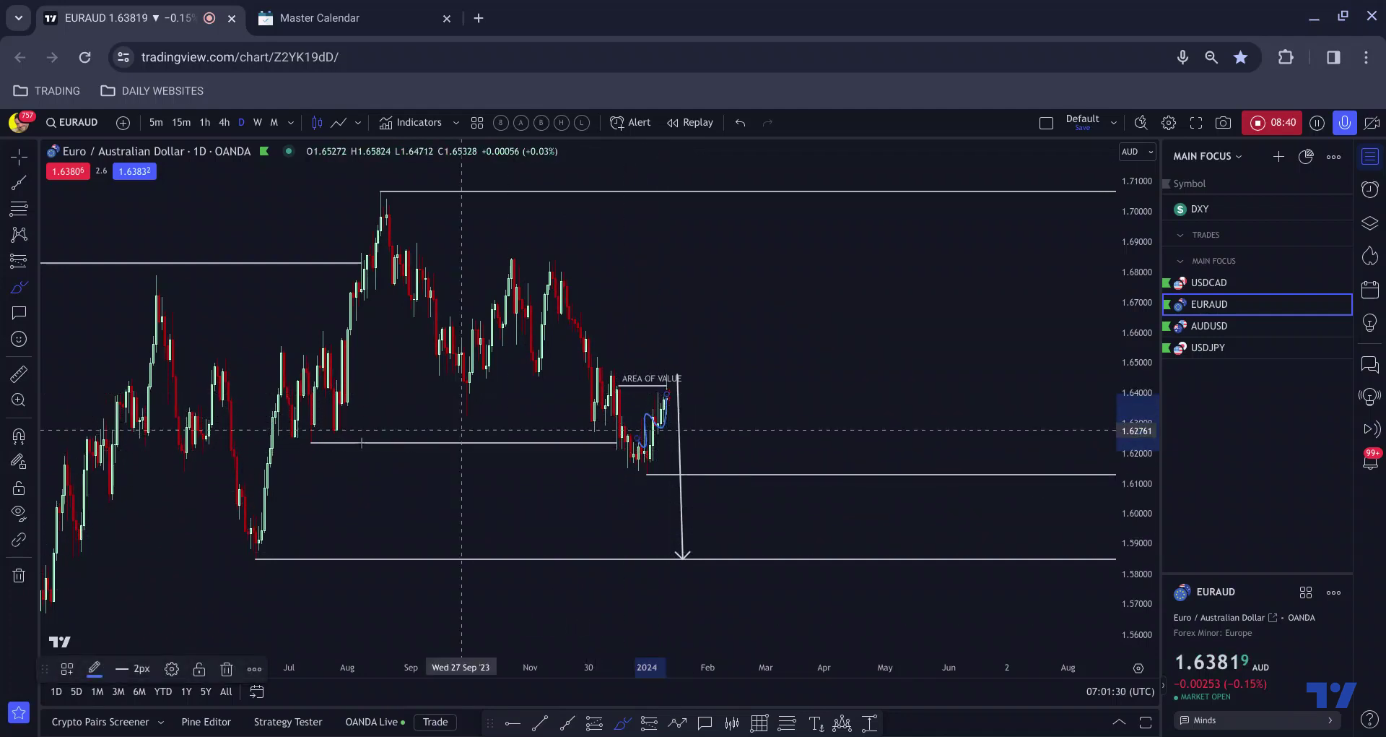
left_click_drag(318, 438, 296, 437)
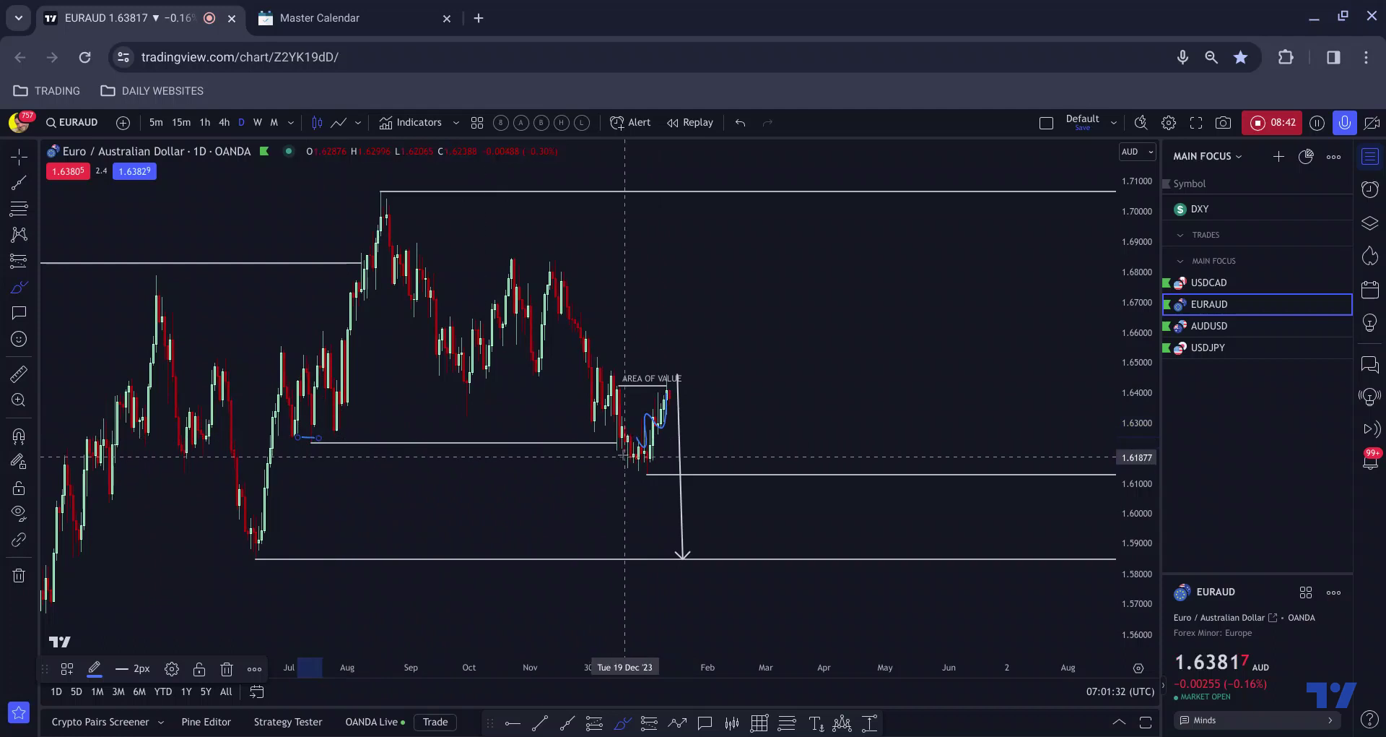
left_click_drag(616, 449, 639, 462)
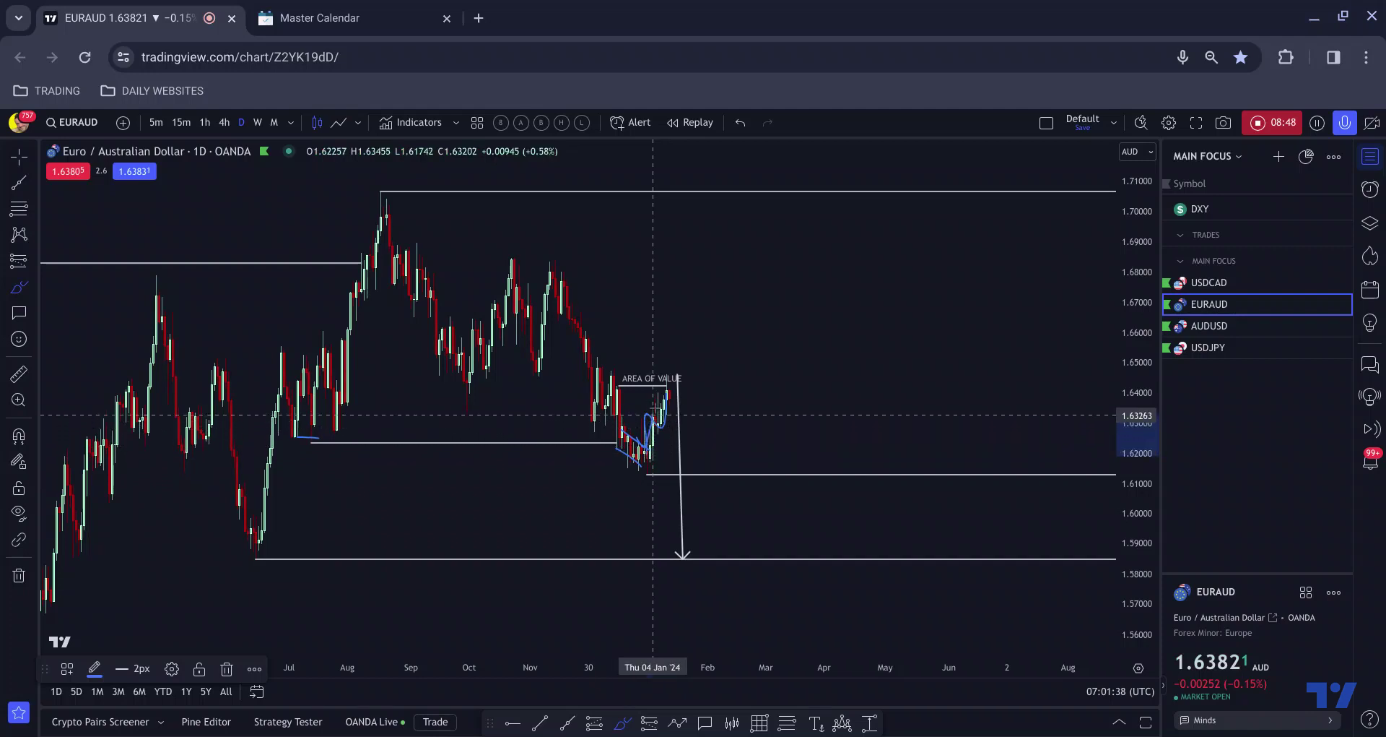
left_click_drag(654, 414, 667, 217)
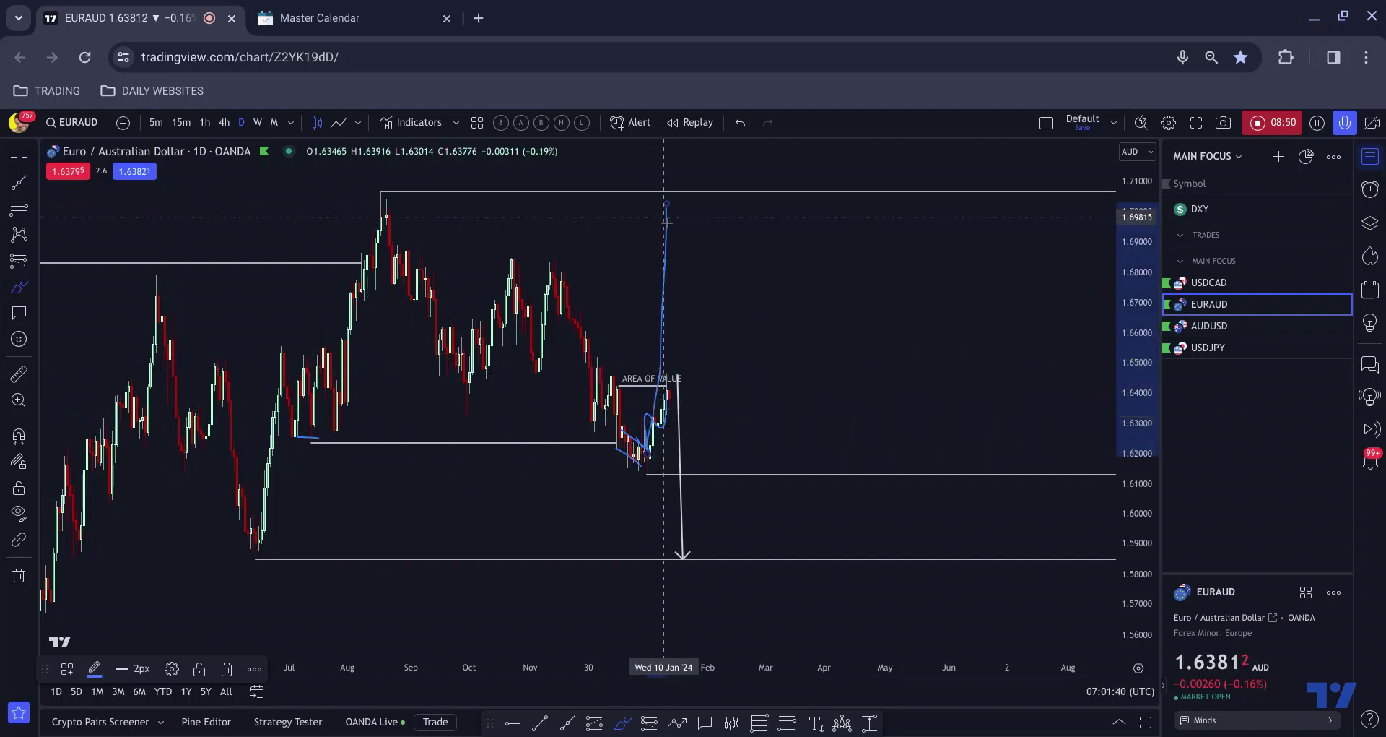
key("ctrl+z")
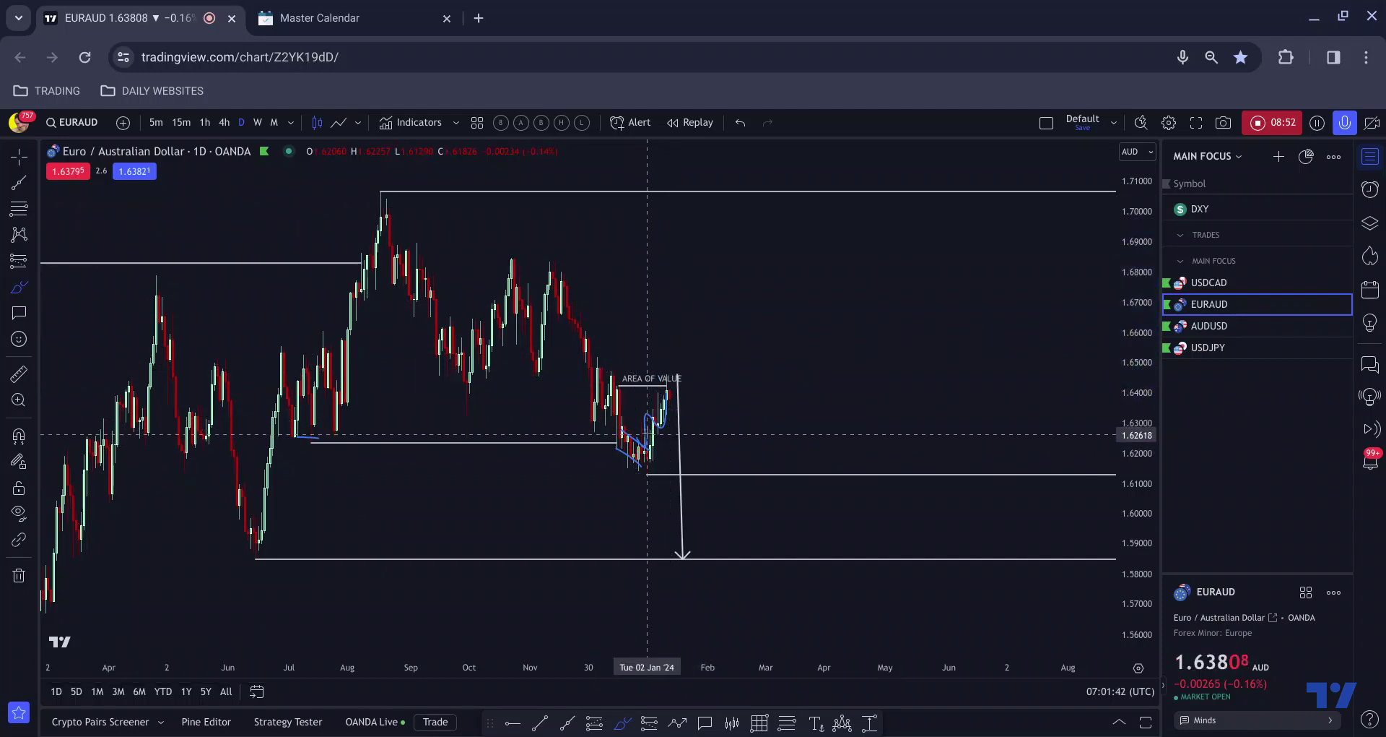
Switch EURAUD to the 4-hour timeframe and frame the price action around the area of value.
left_click(224, 123)
scroll(419, 447, "down", 5)
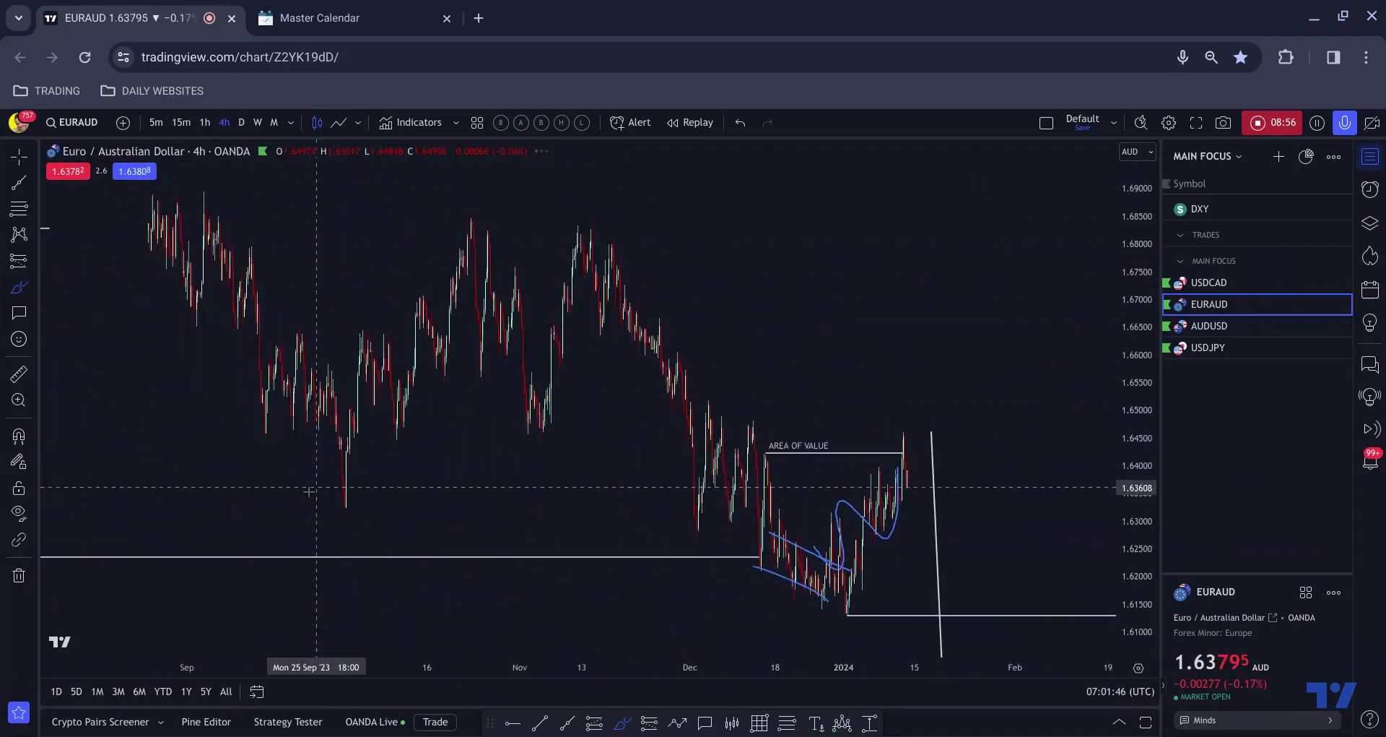
scroll(309, 491, "down", 5)
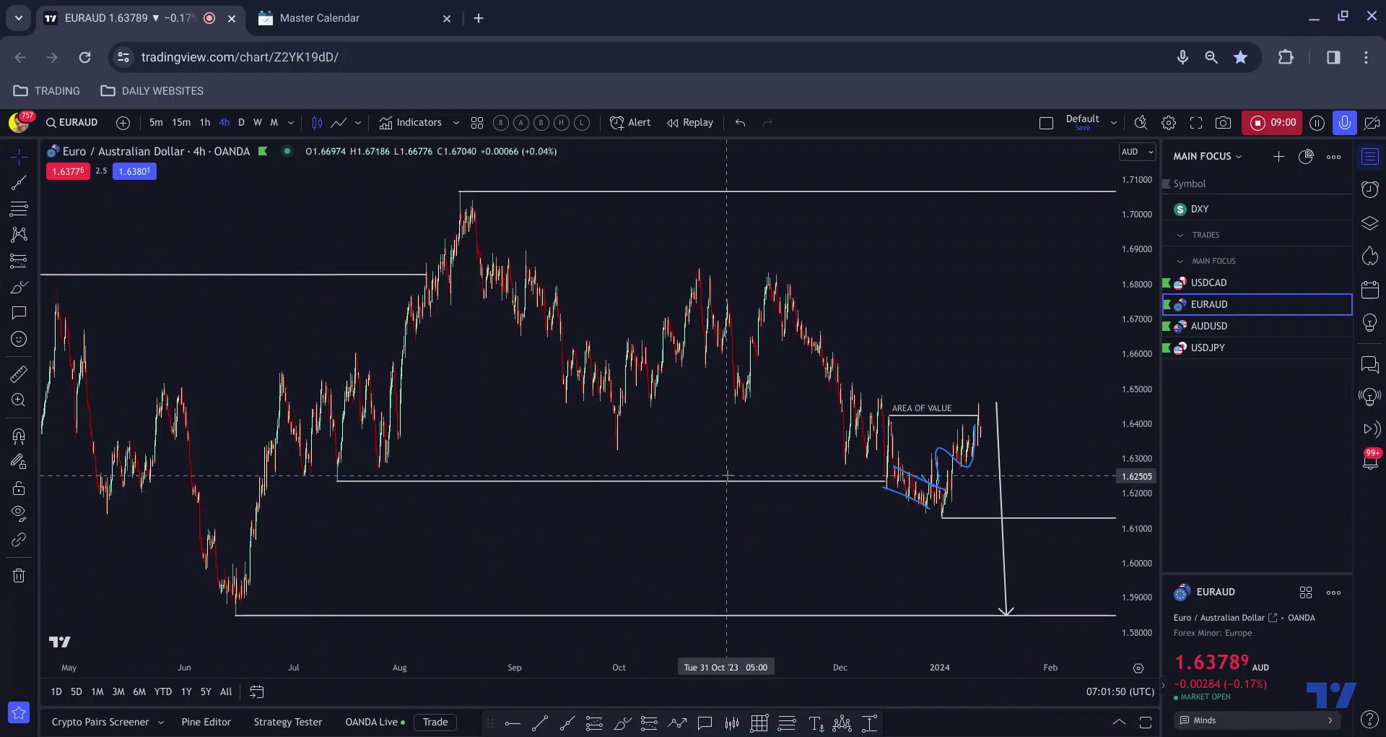
scroll(714, 520, "up", 5)
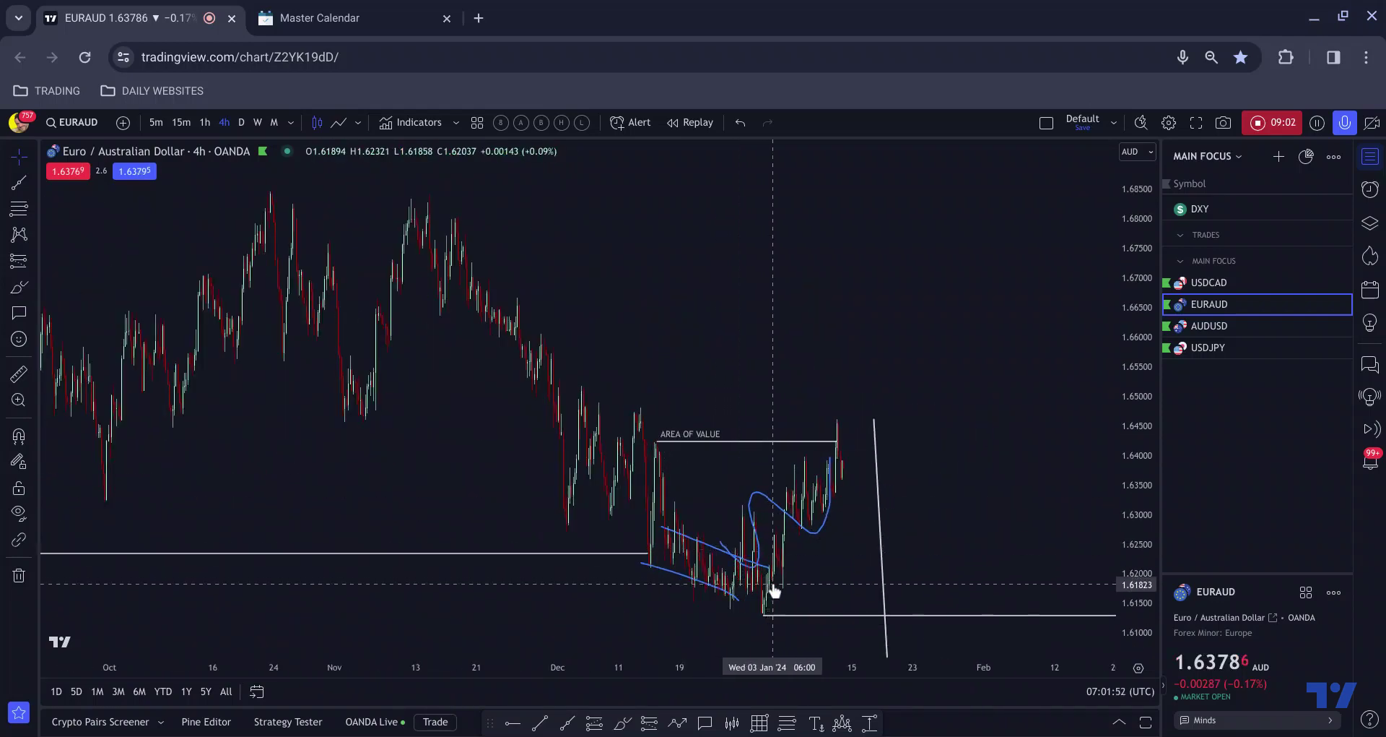
scroll(758, 578, "up", 3)
Delete the blue brush marks around the December flag and the rise towards the area of value.
right_click(543, 504)
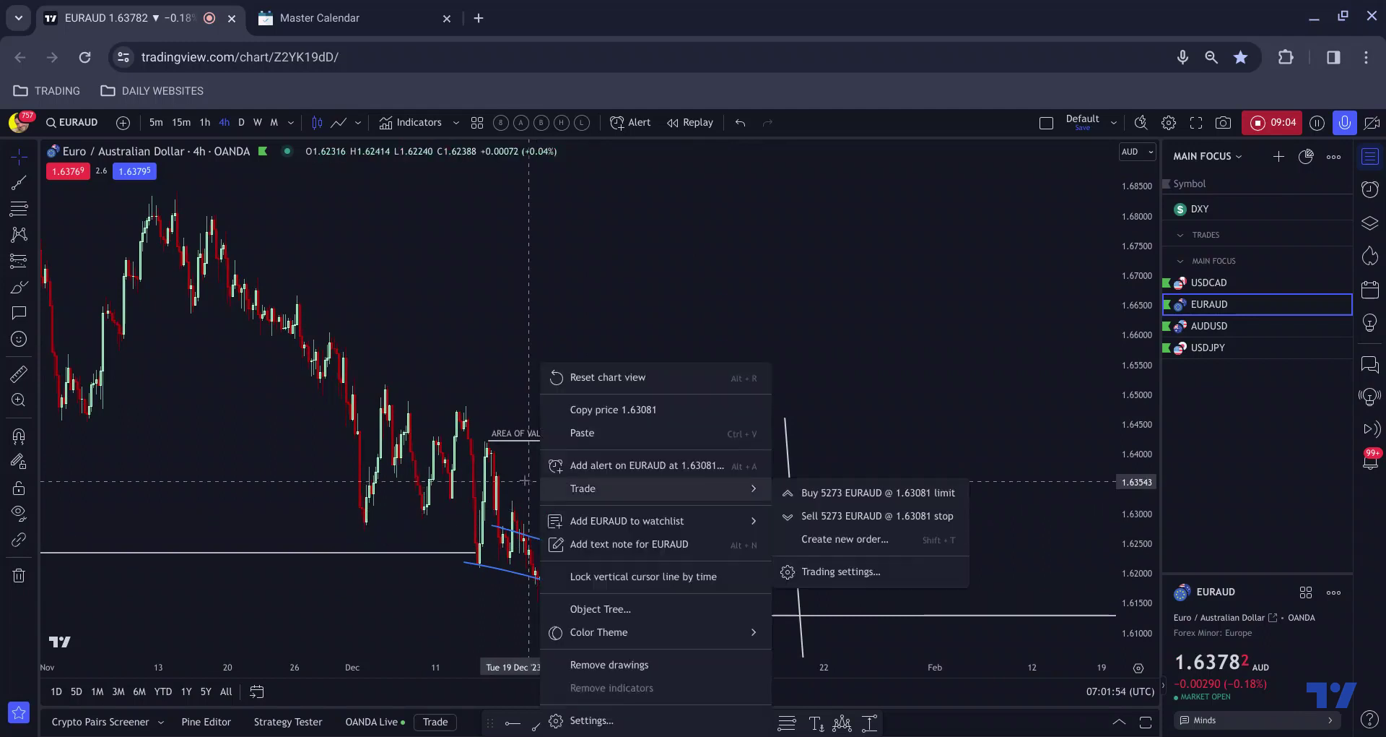
left_click(525, 479)
left_click_drag(526, 480, 696, 581)
key("Delete")
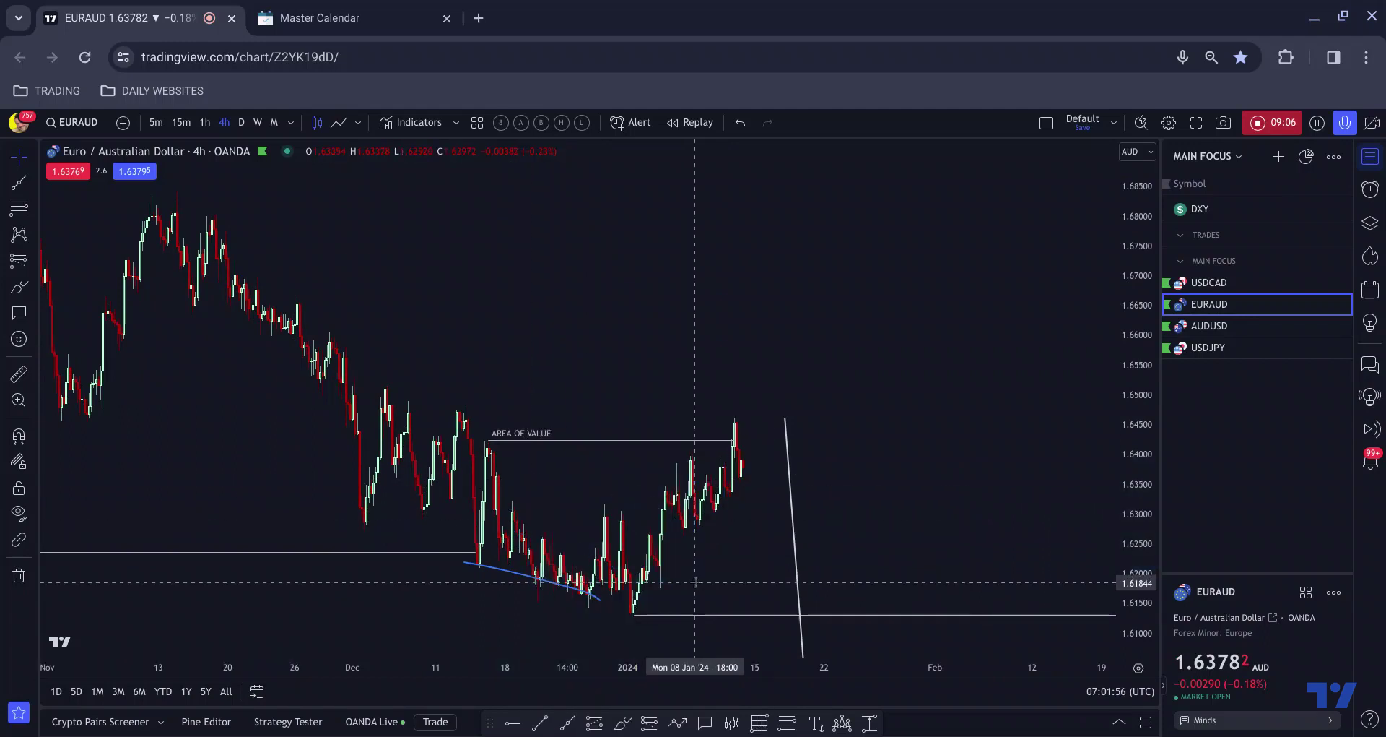
left_click(577, 594)
key("Delete")
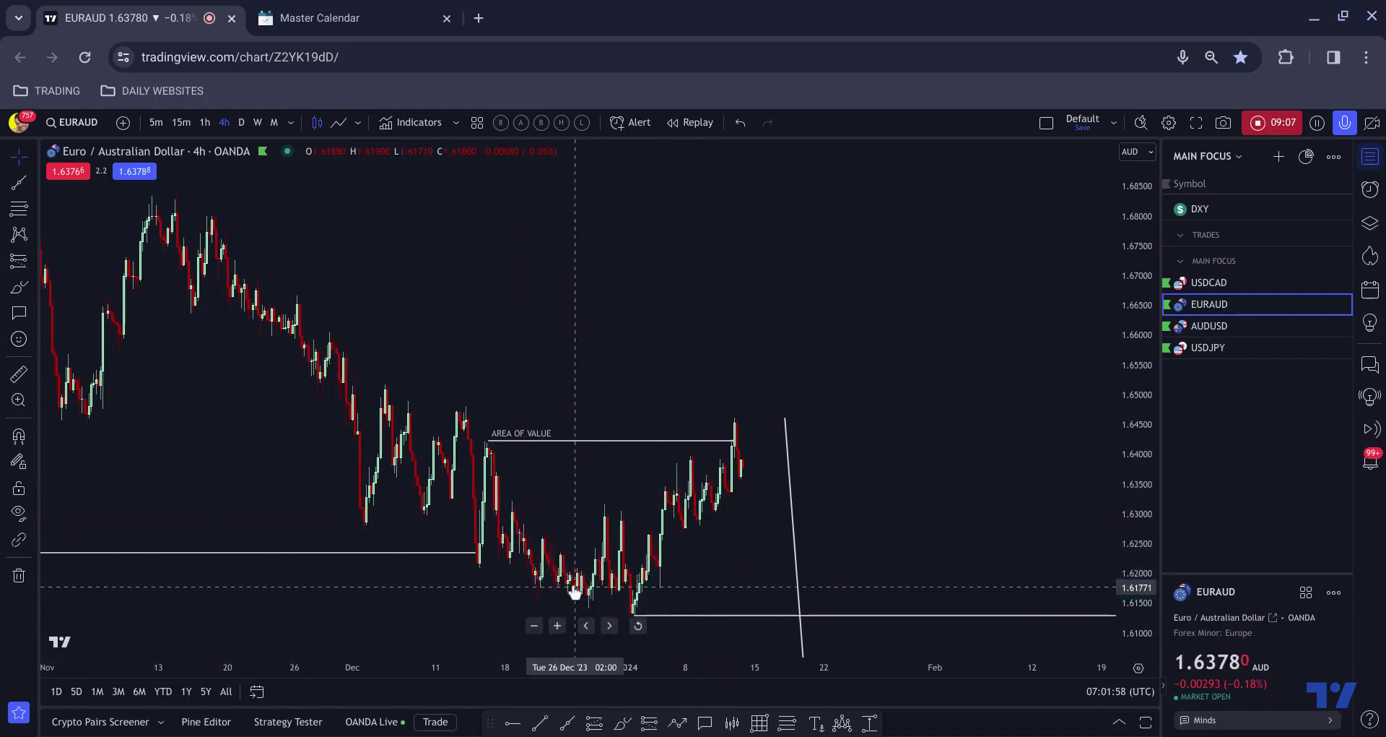
Brush a wave-like stroke following January's rise from the low, and delete it.
left_click(623, 723)
left_click_drag(634, 531, 633, 573)
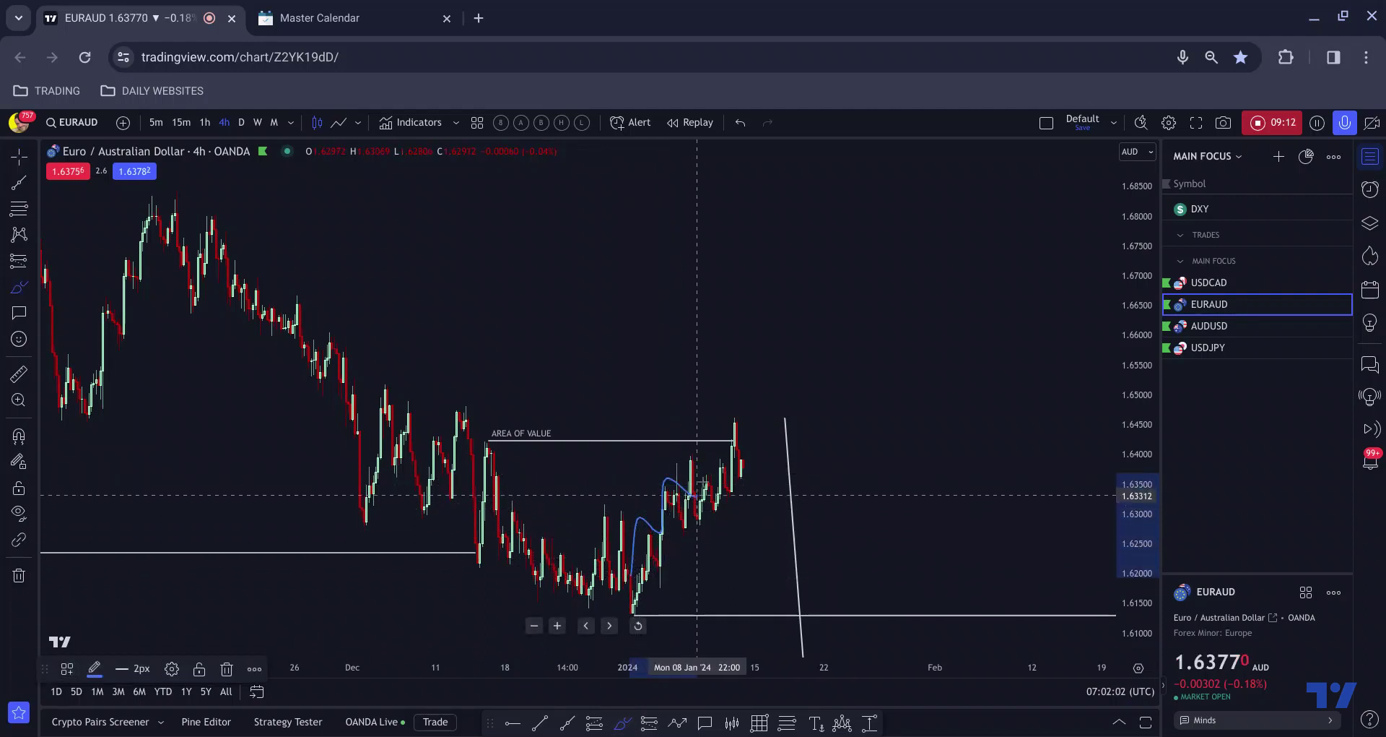
key("Delete")
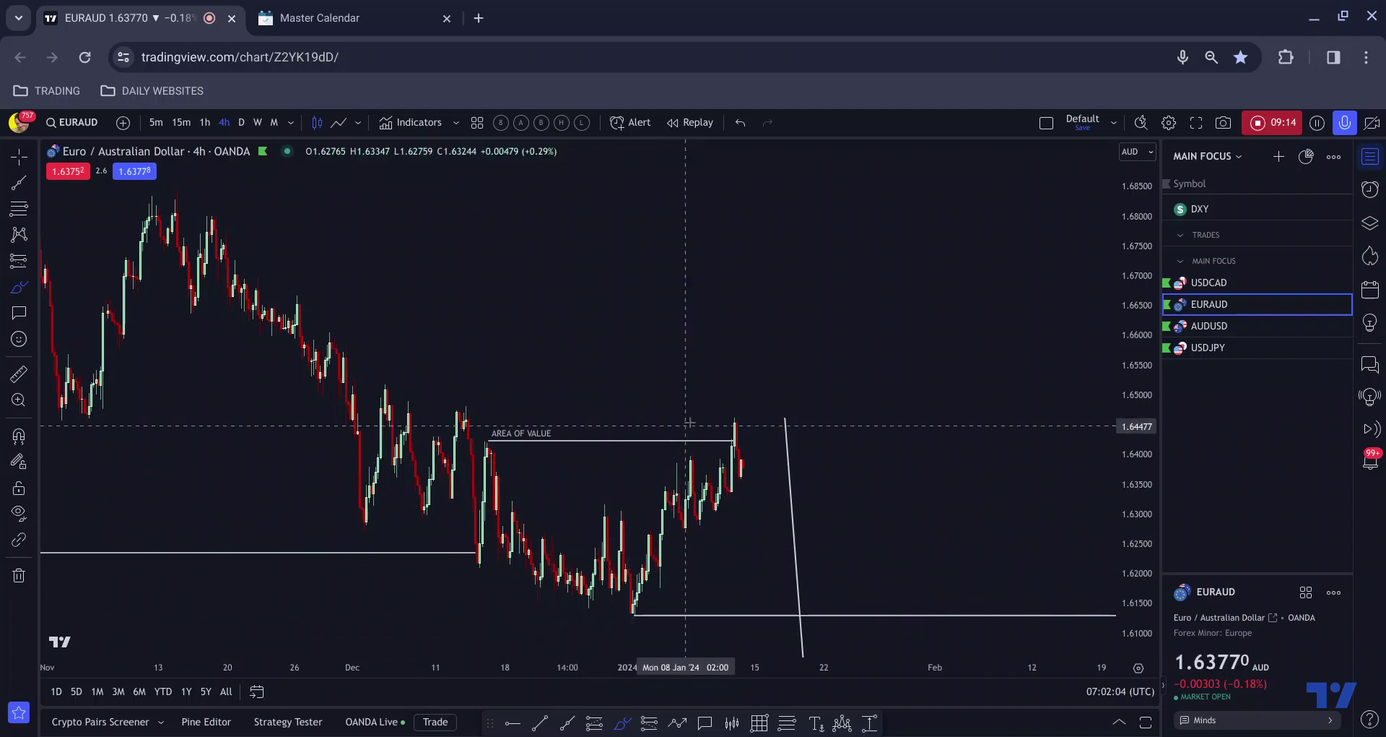
Brush January's rising channel, the mid-December swing at the area of value and the latest high's rejection, and undo the strokes.
left_click_drag(735, 434, 713, 446)
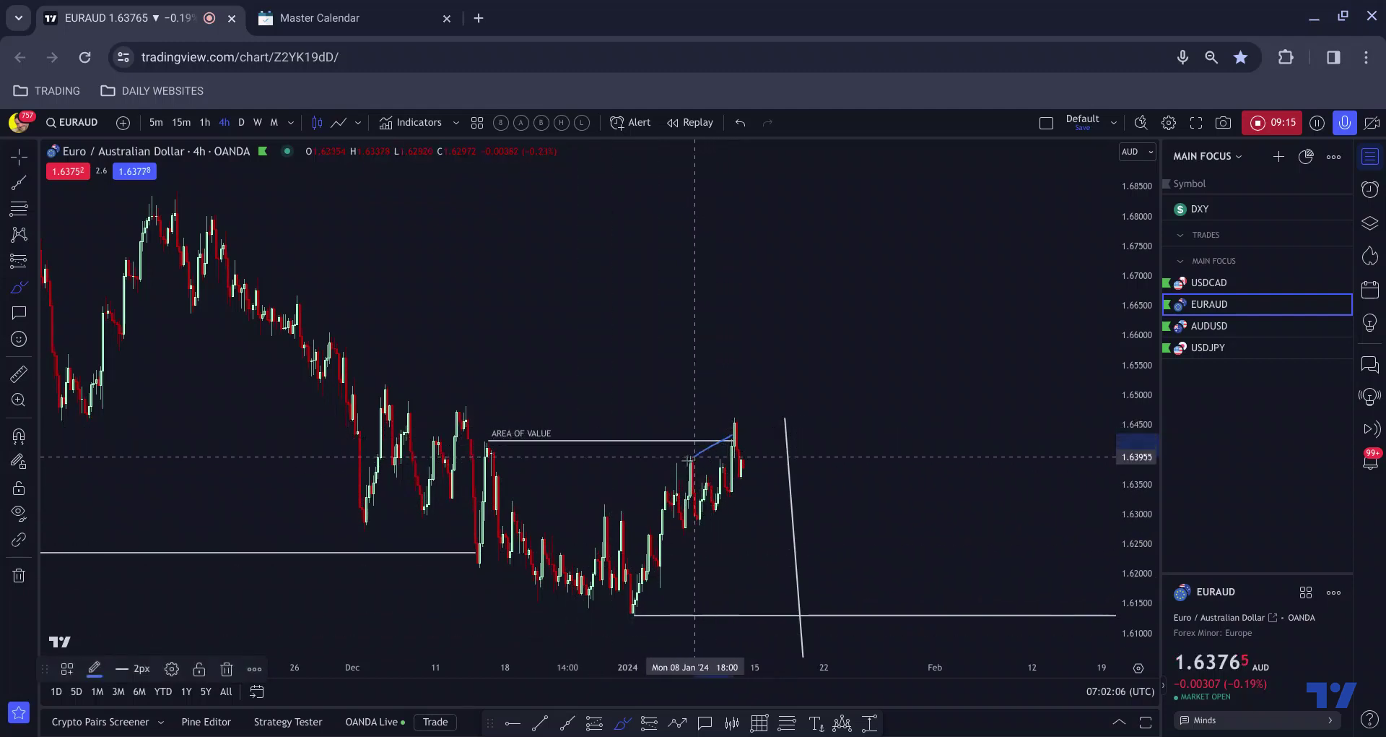
left_click_drag(717, 511, 690, 533)
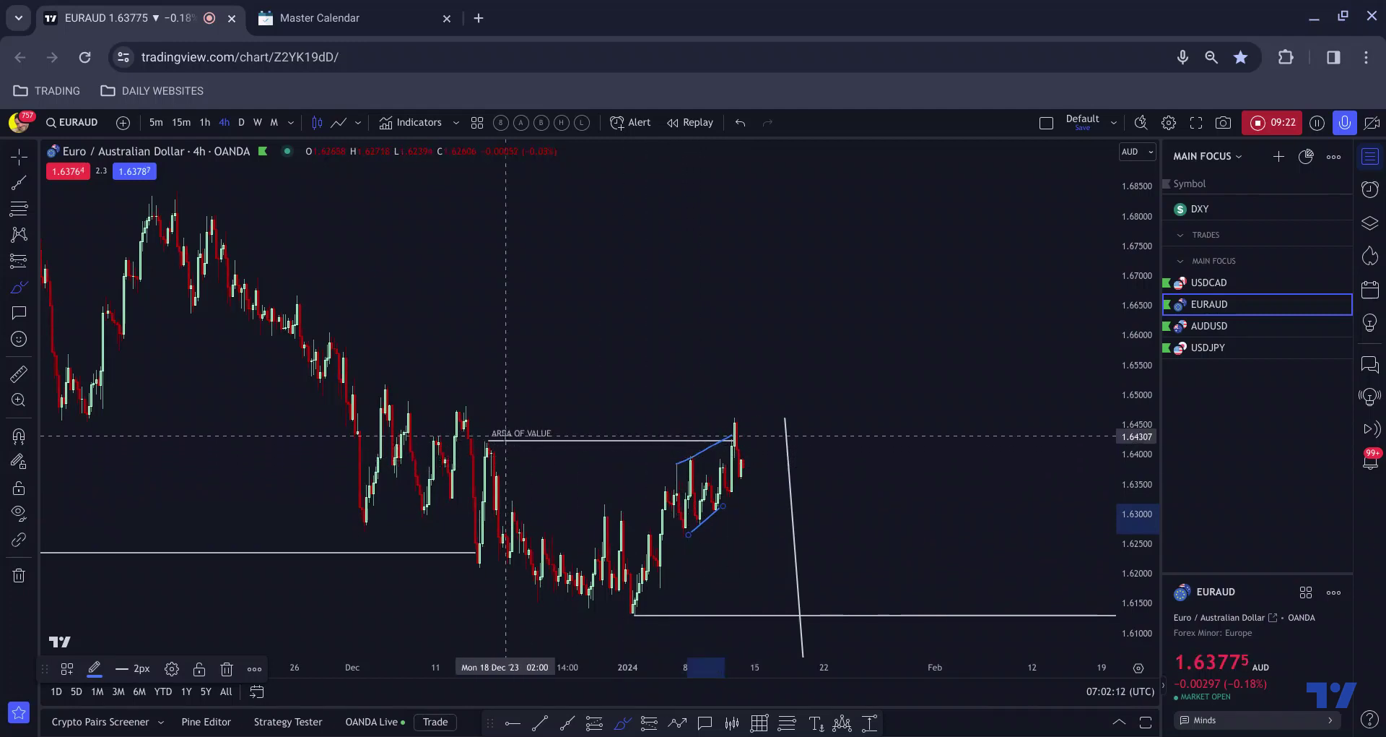
mouse_move(476, 542)
left_mouse_down()
mouse_move(486, 452)
mouse_move(498, 529)
left_mouse_up()
left_click_drag(727, 425, 720, 422)
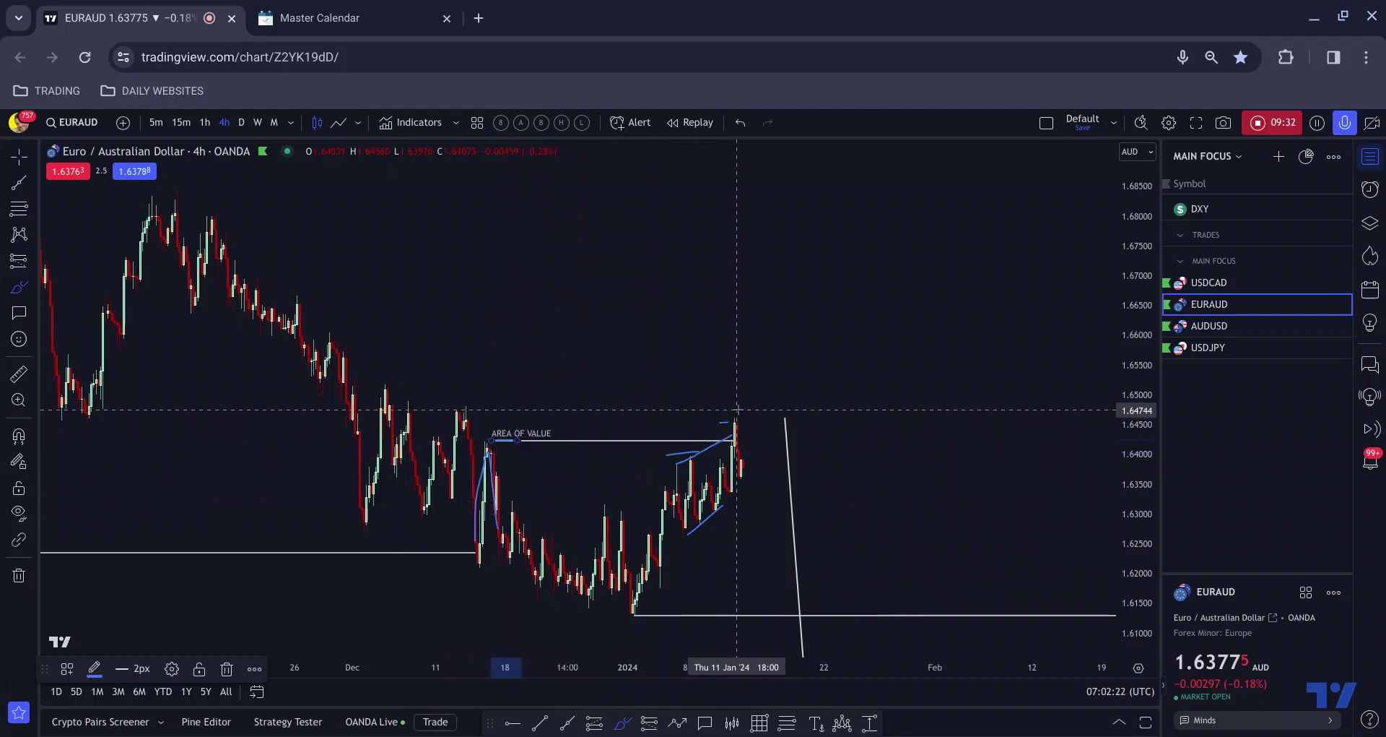
left_click_drag(736, 436, 739, 465)
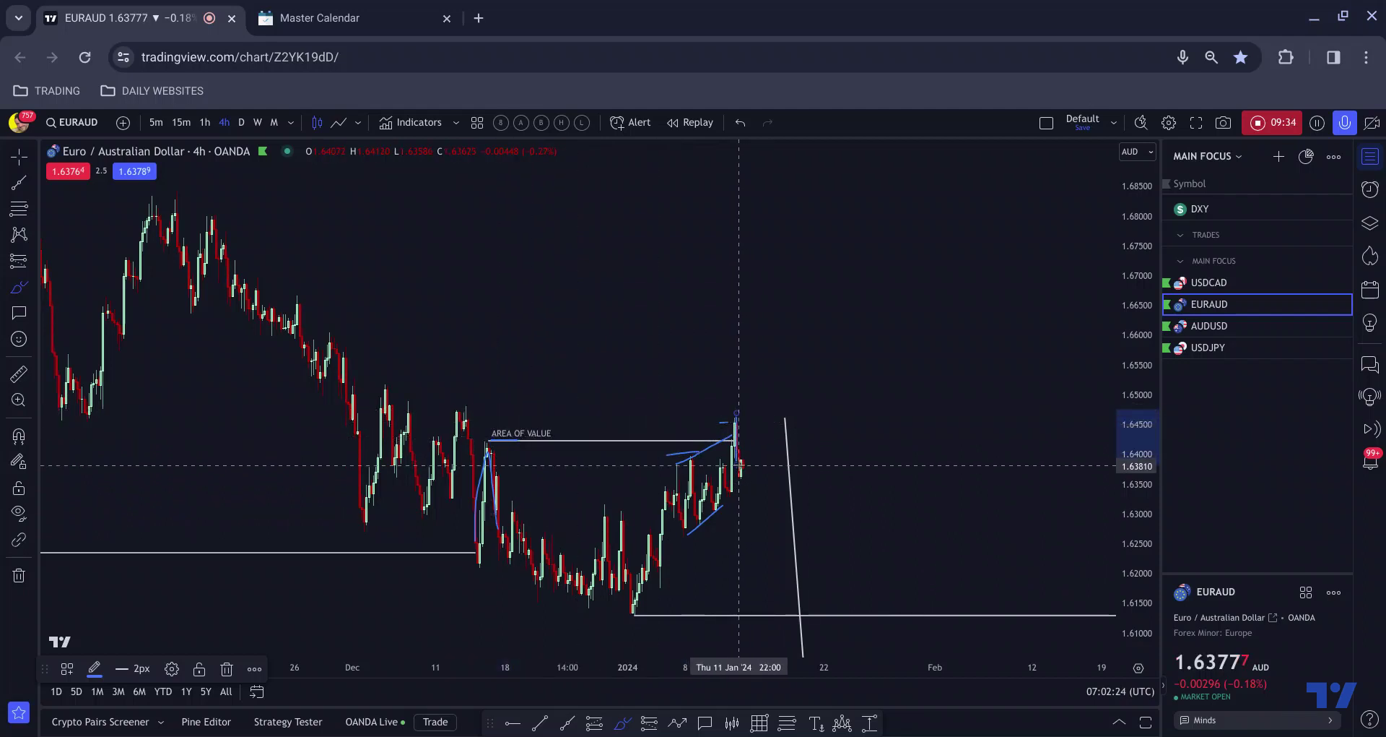
key("ctrl+z")
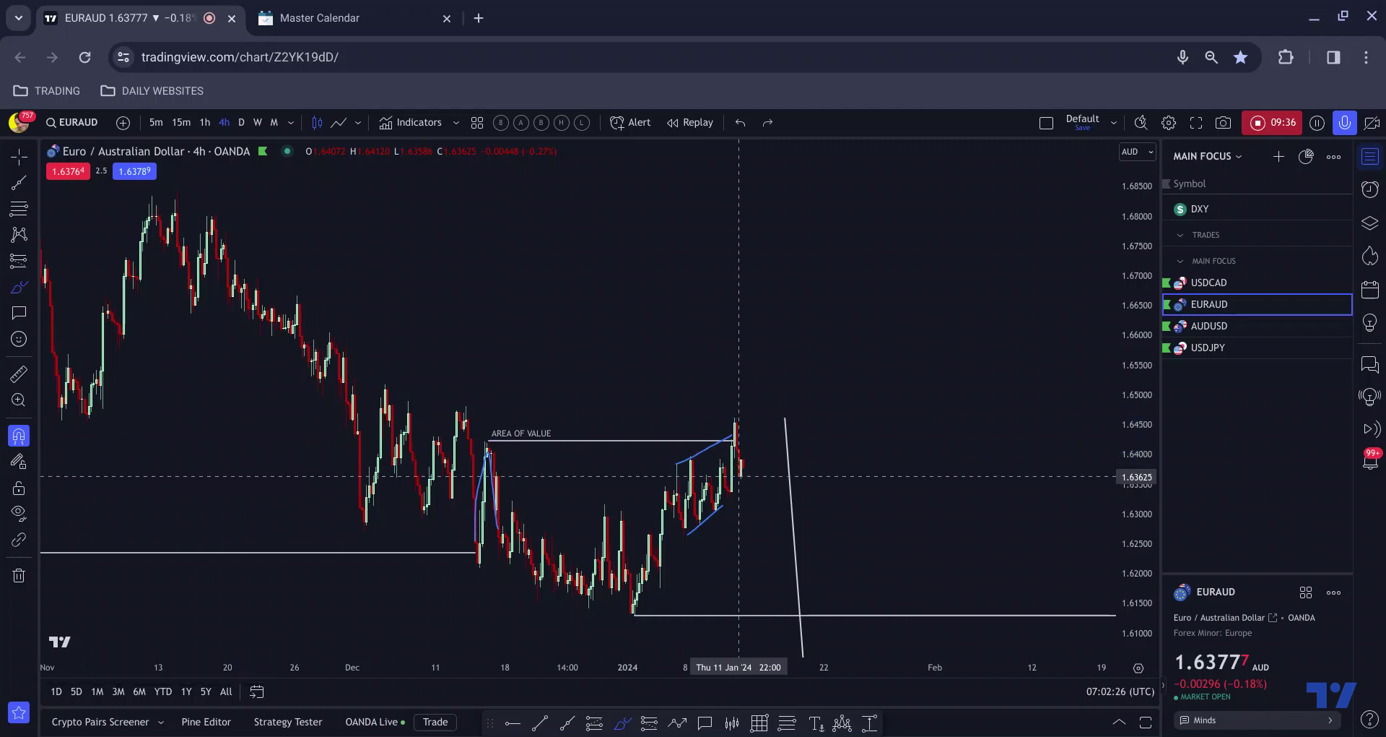
key("ctrl+z")
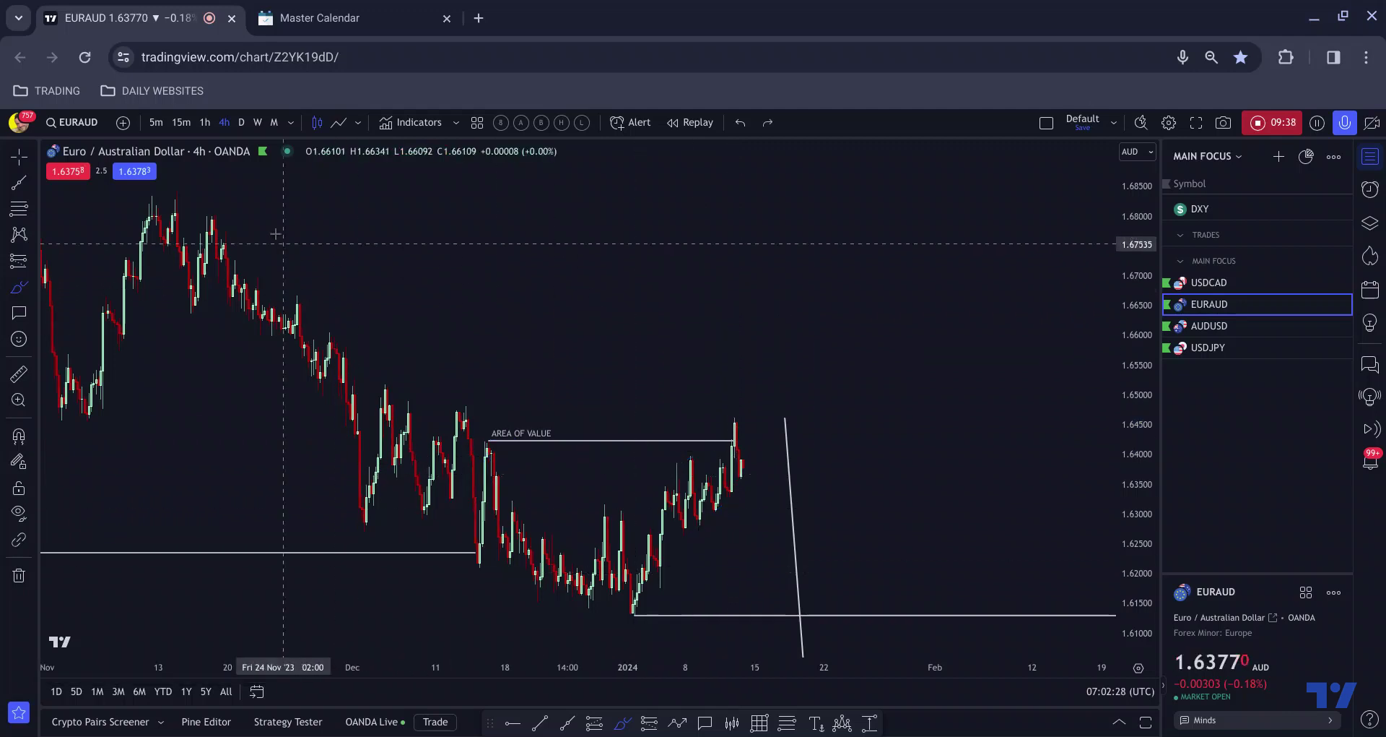
Switch EURAUD to the 1-hour timeframe, make room beside the latest candles and ready the brush.
left_click(207, 124)
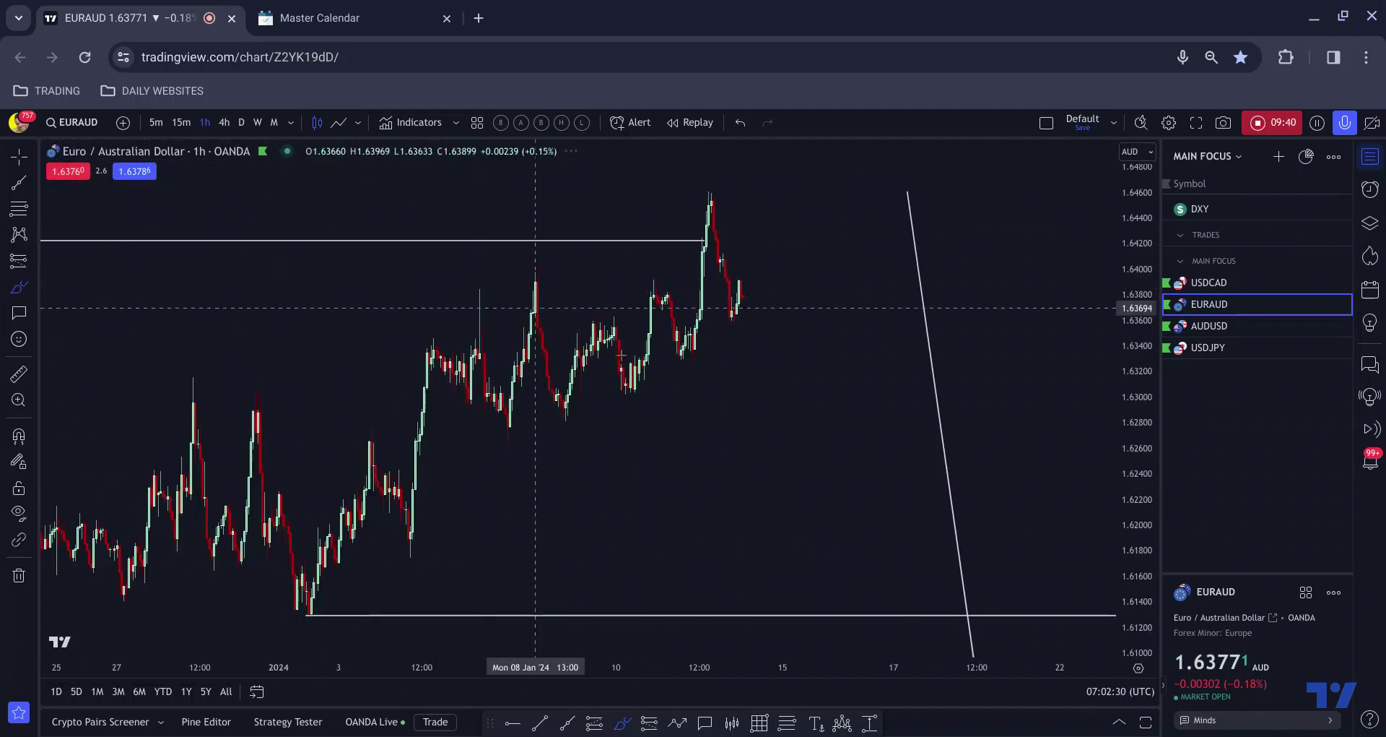
left_click_drag(650, 443, 554, 458)
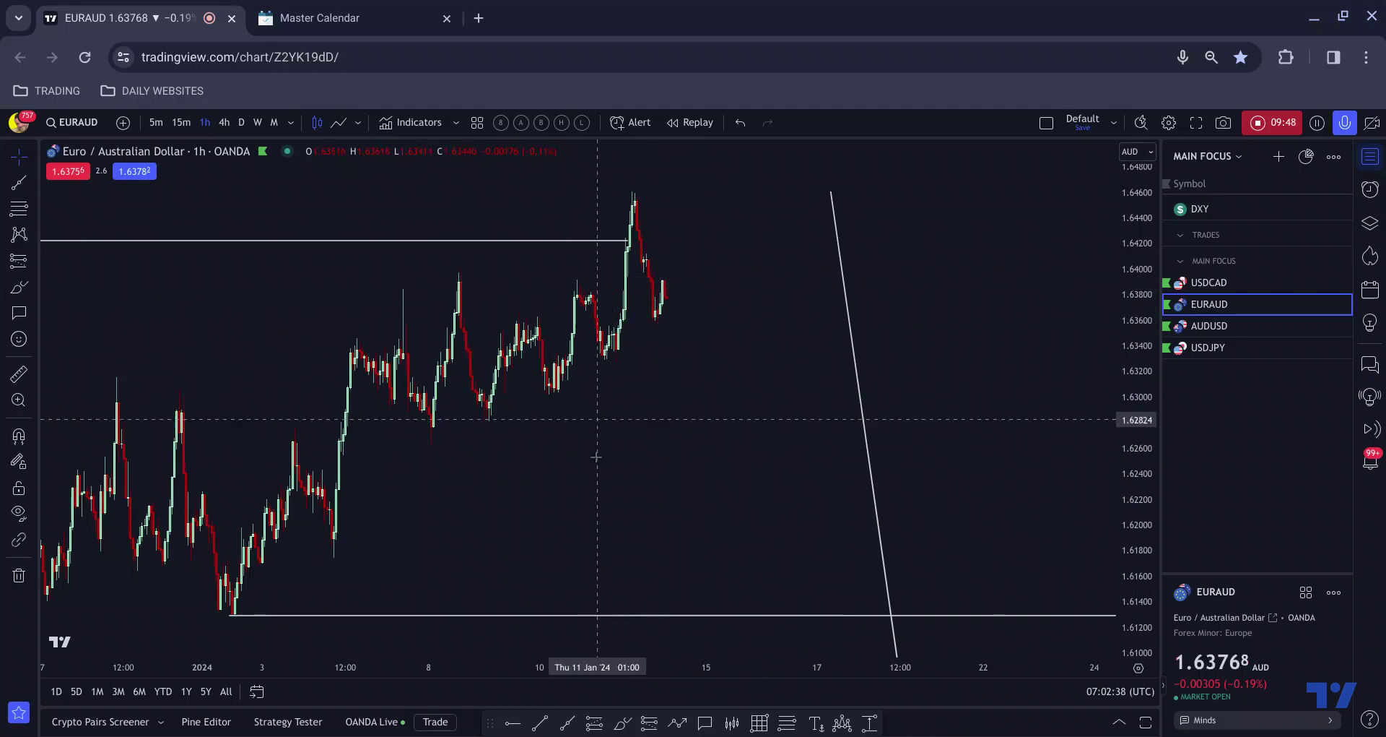
left_click(622, 722)
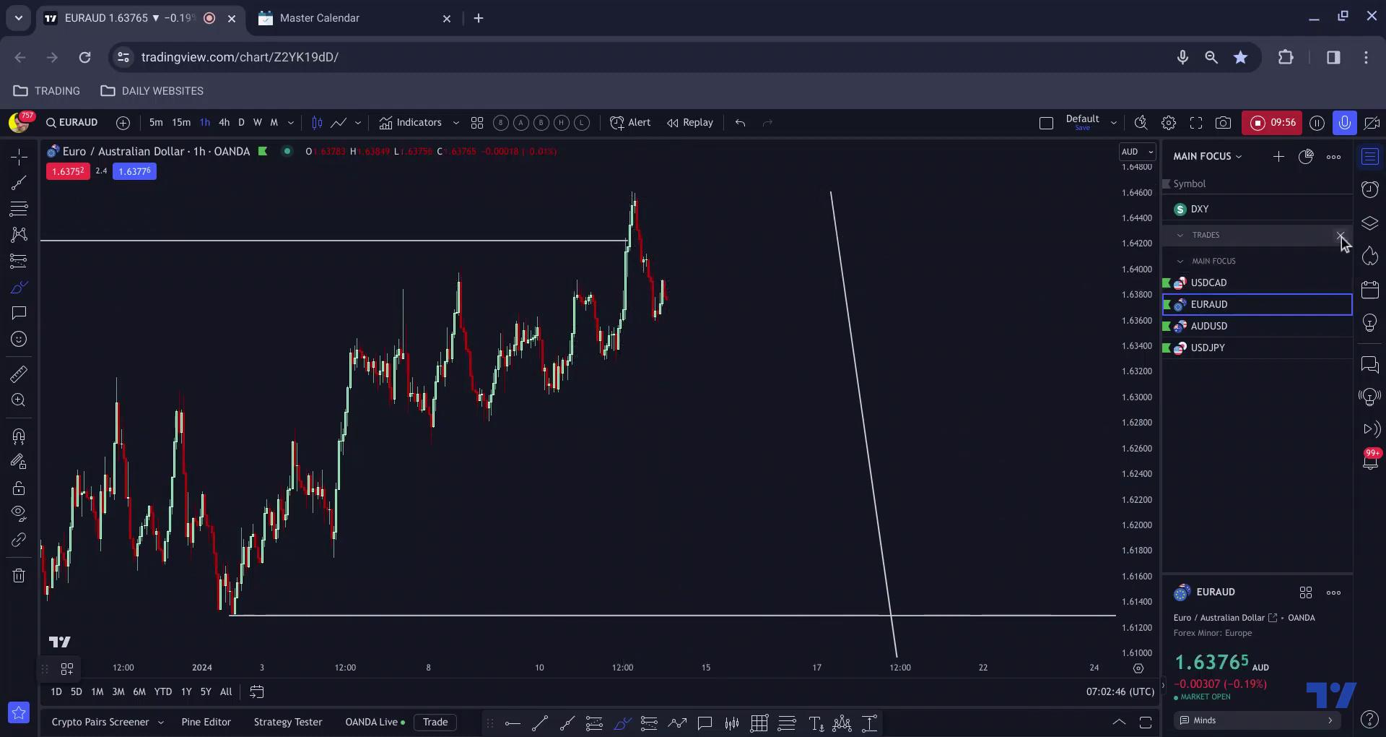
Delete the two leftover brush drawings from the object tree, and restore the path removed along with them.
left_click(1370, 222)
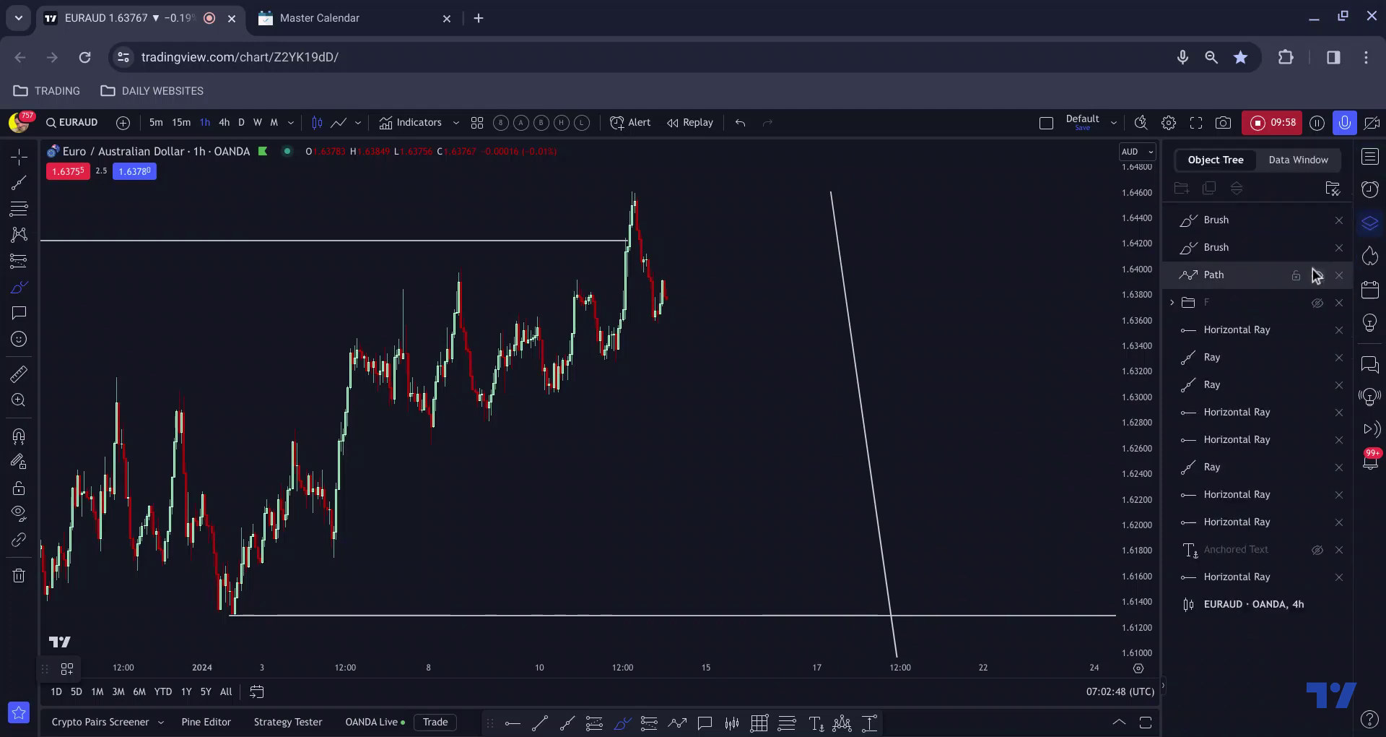
left_click(1339, 221)
left_click(1339, 220)
left_click(1340, 220)
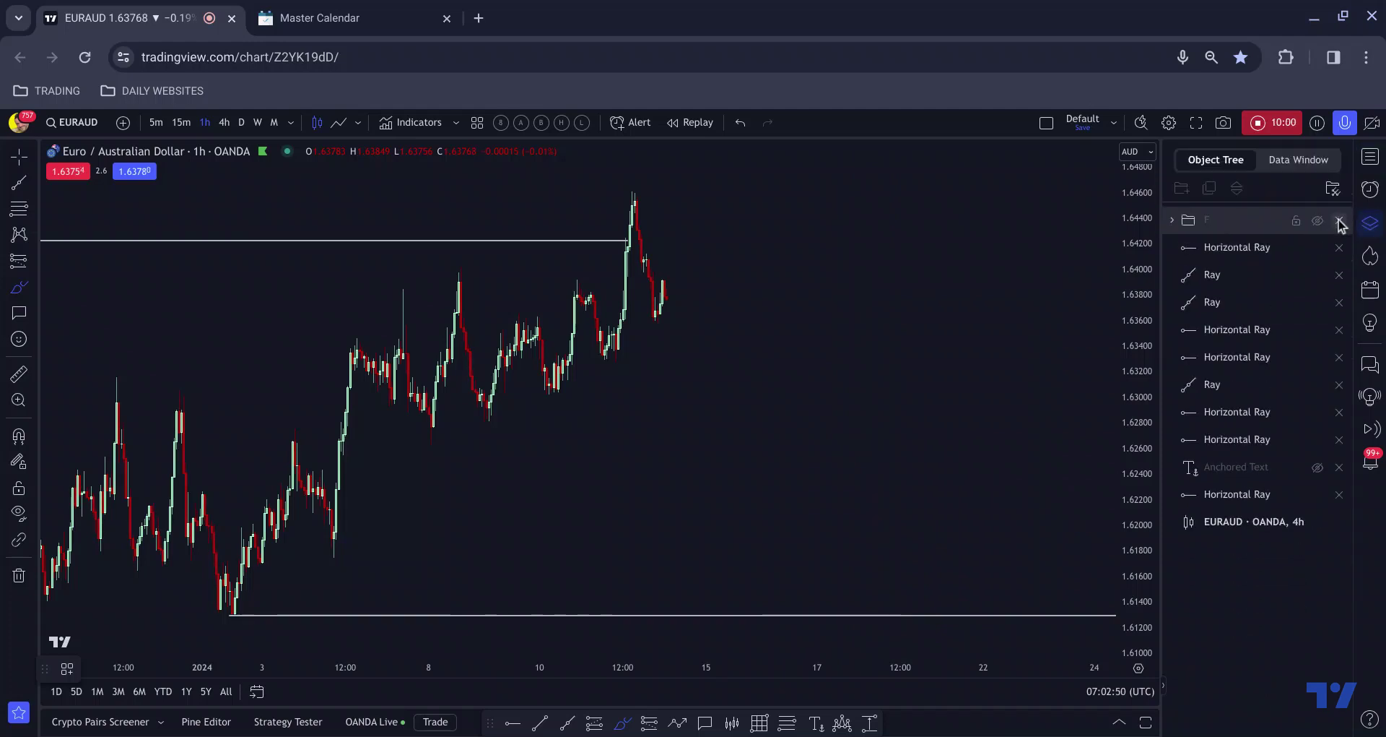
key("ctrl+z")
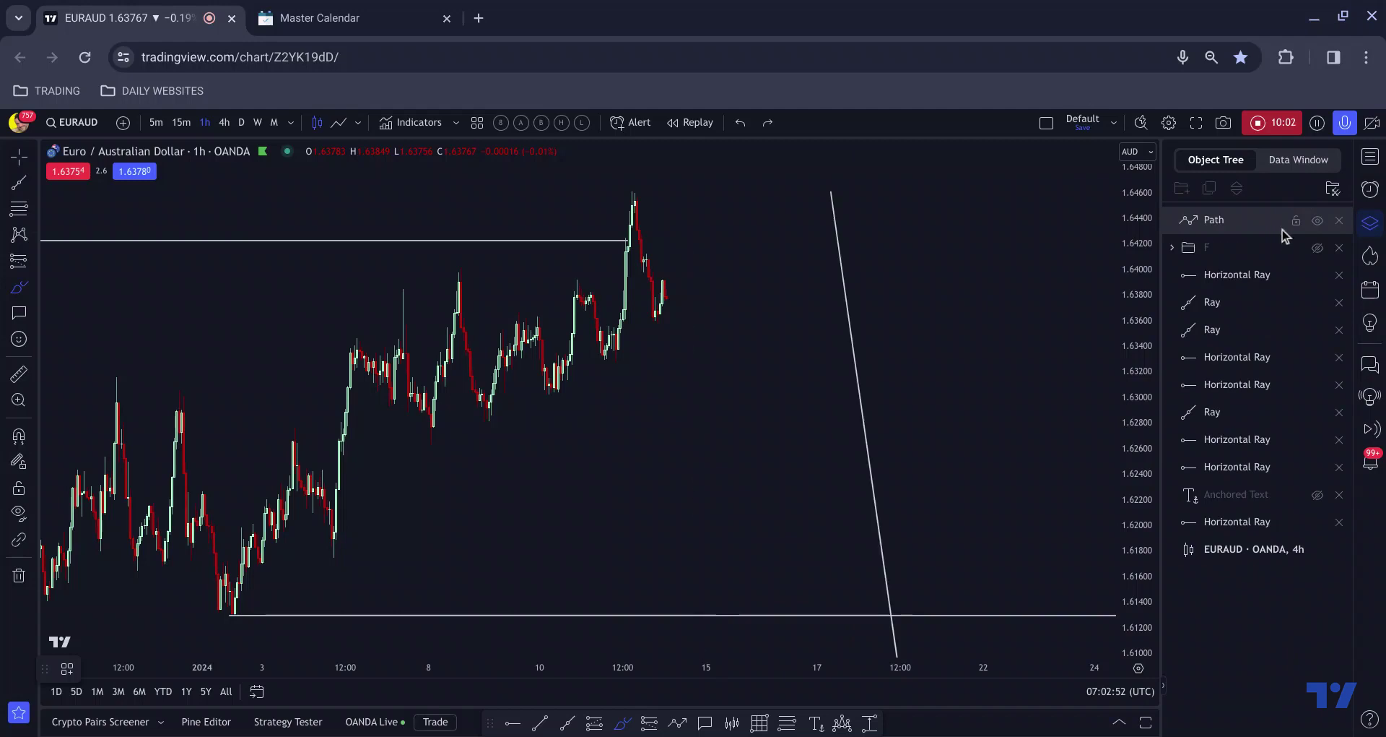
Show the hidden F group with the short setup, hide the white path and enlarge the latest price action.
left_click(1316, 248)
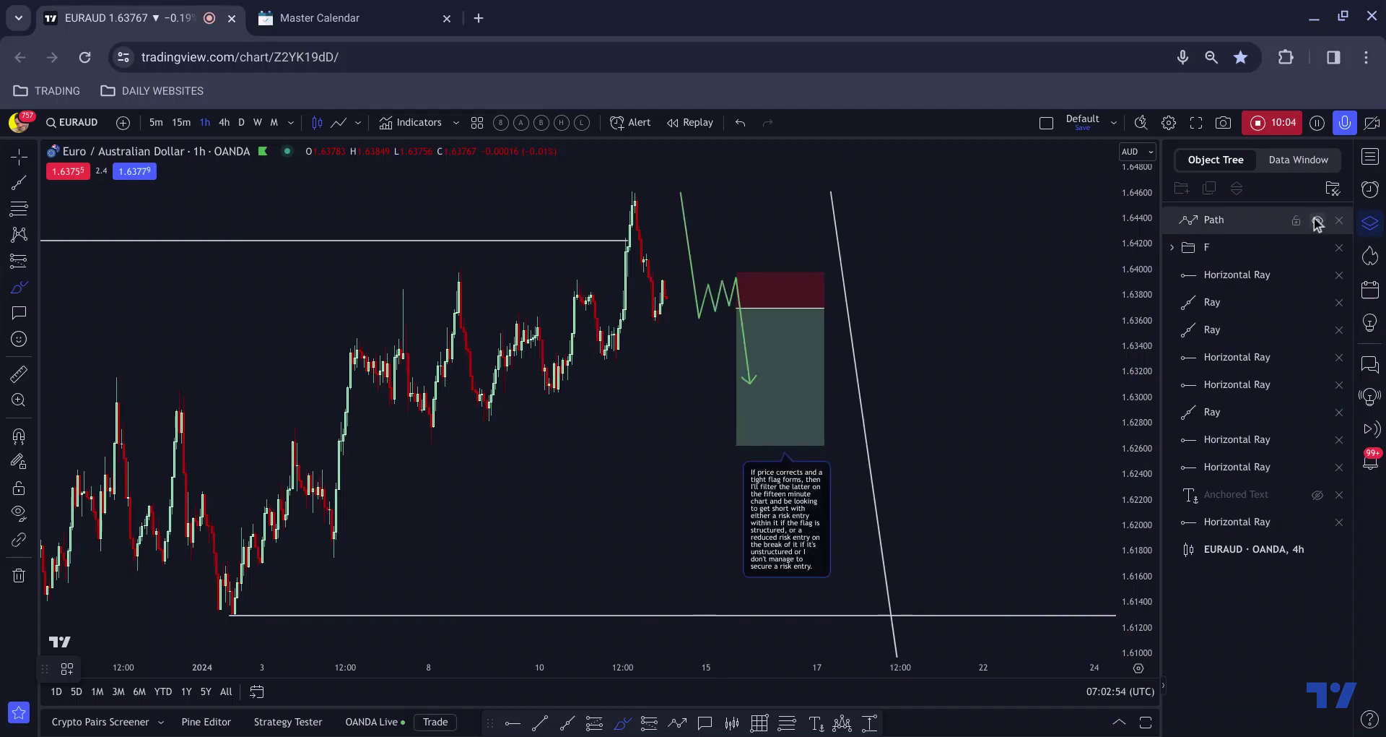
left_click(1318, 221)
scroll(639, 326, "up", 2)
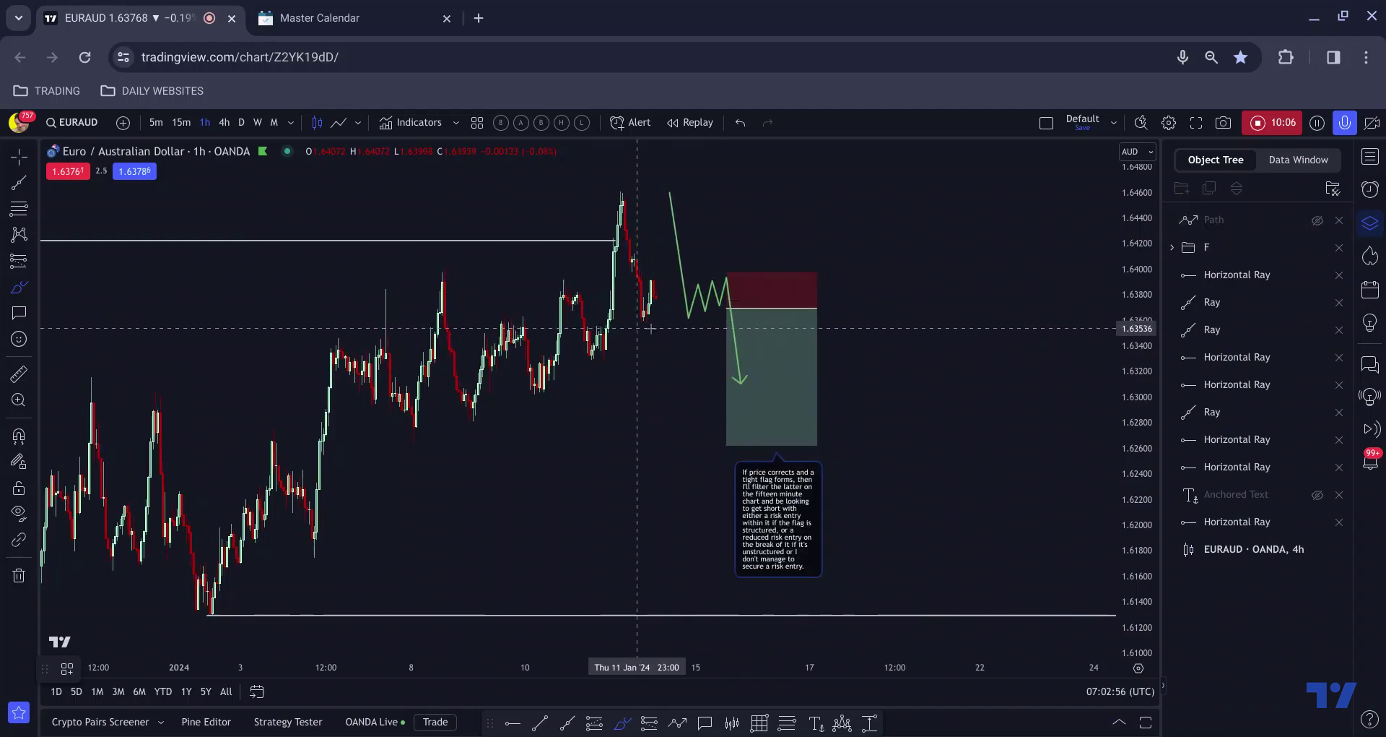
scroll(649, 330, "up", 3)
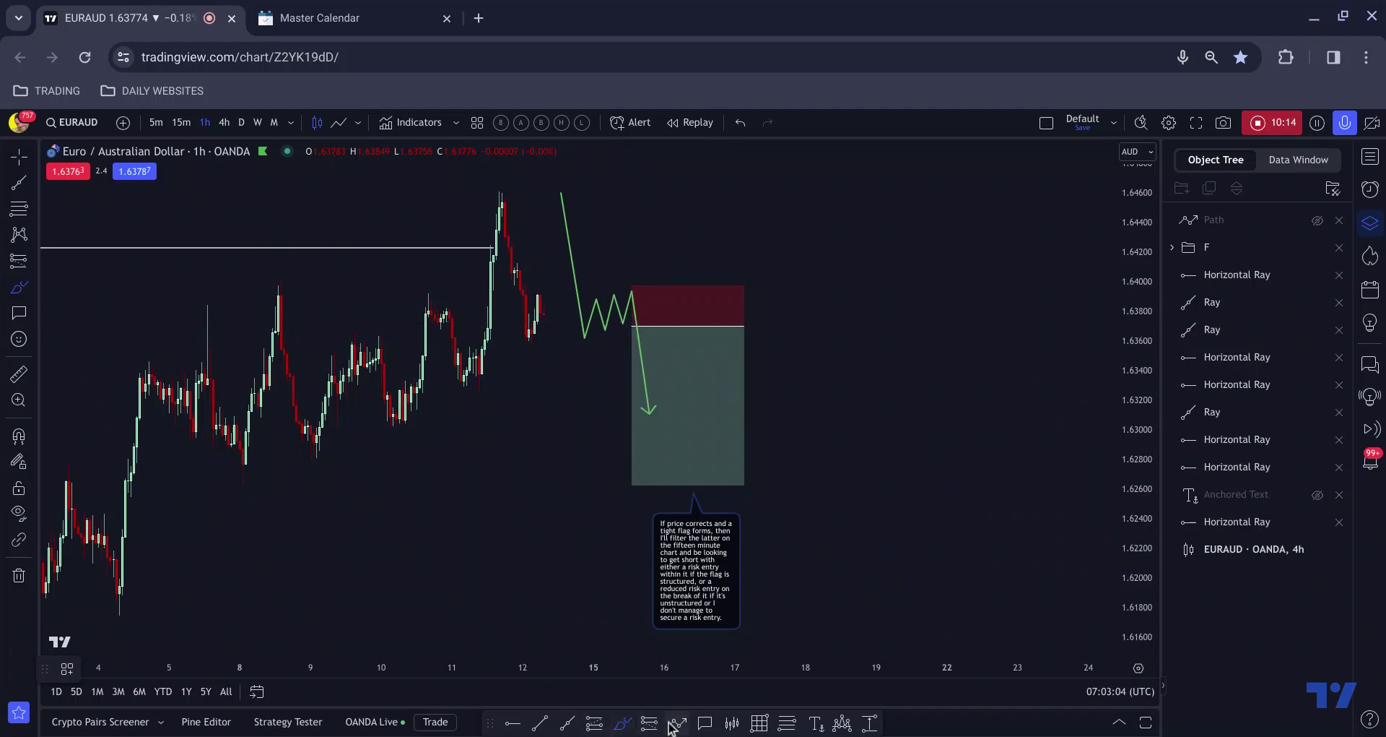
Draw a path of a drop followed by a zigzag flag beside the green projection, and delete it.
left_click(674, 724)
left_click(538, 191)
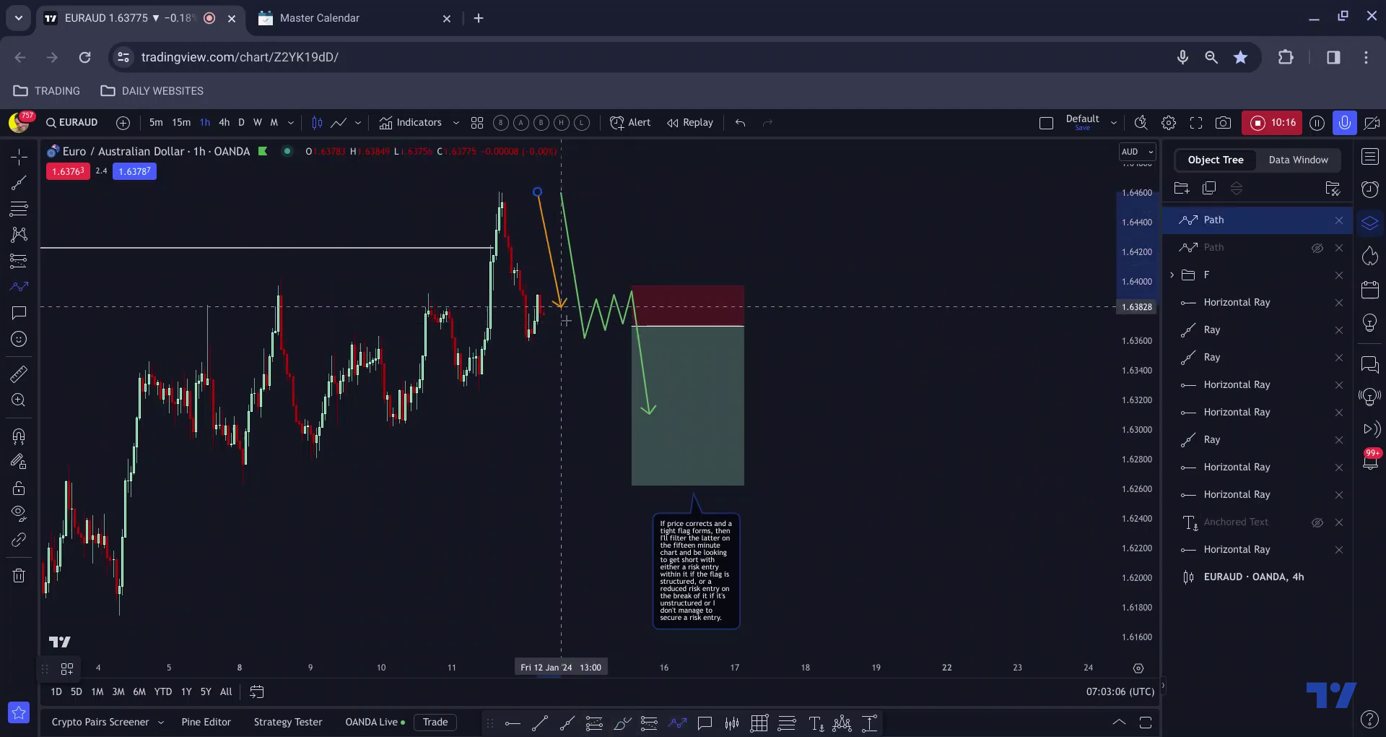
left_click(591, 289)
left_click(608, 338)
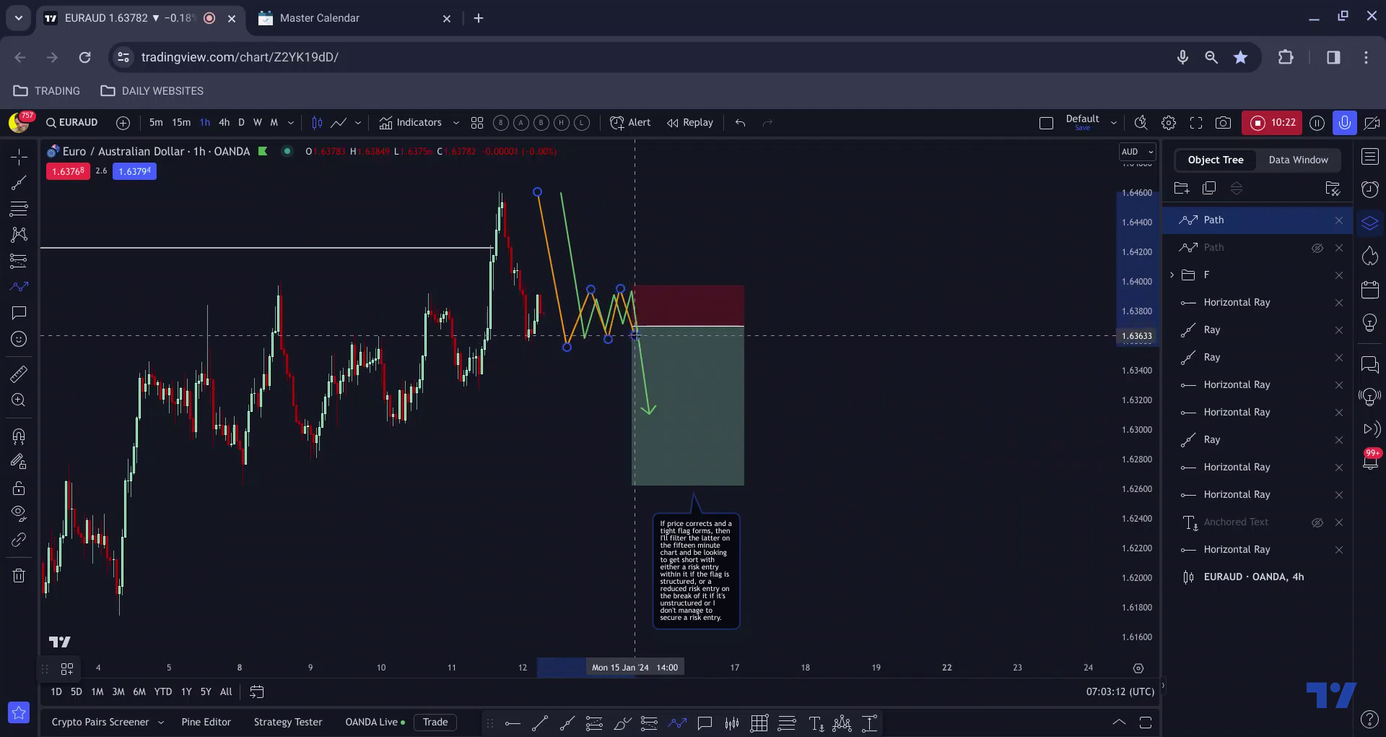
double_click(635, 335)
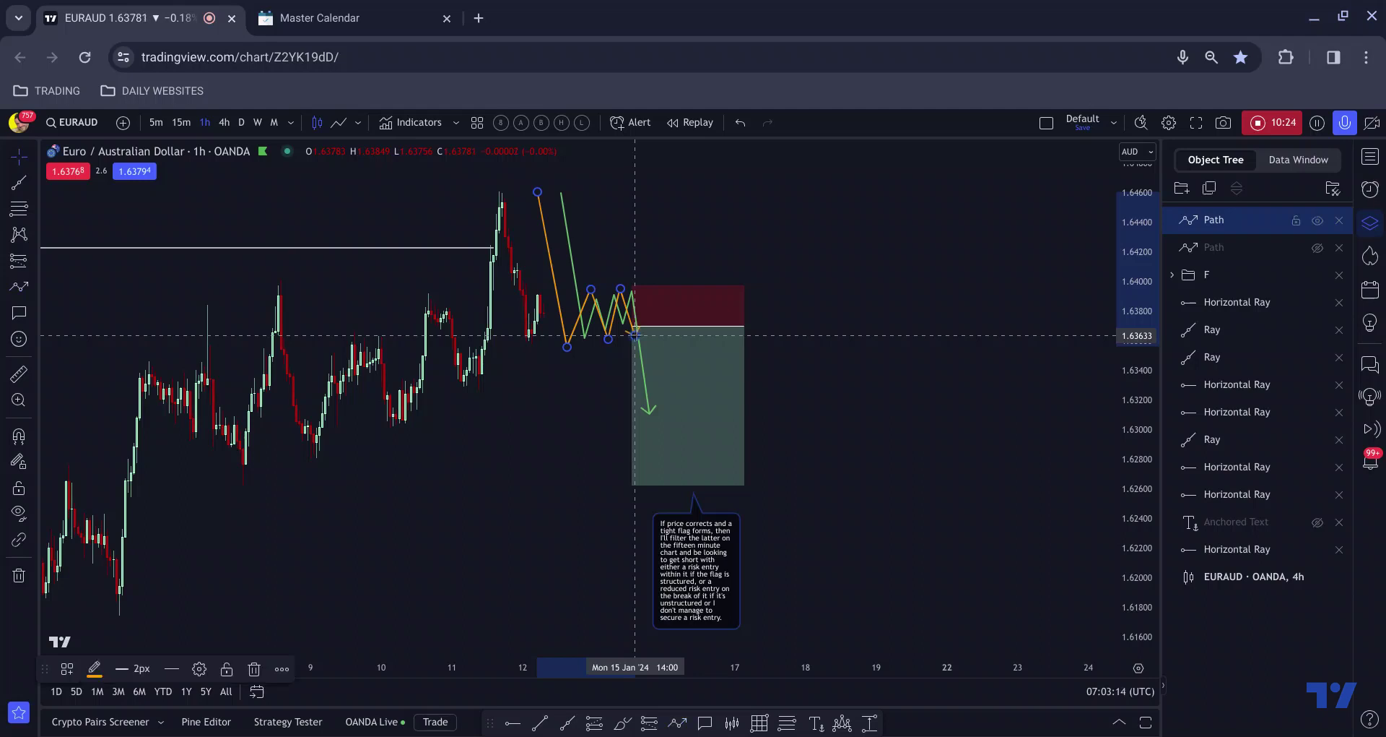
key("Delete")
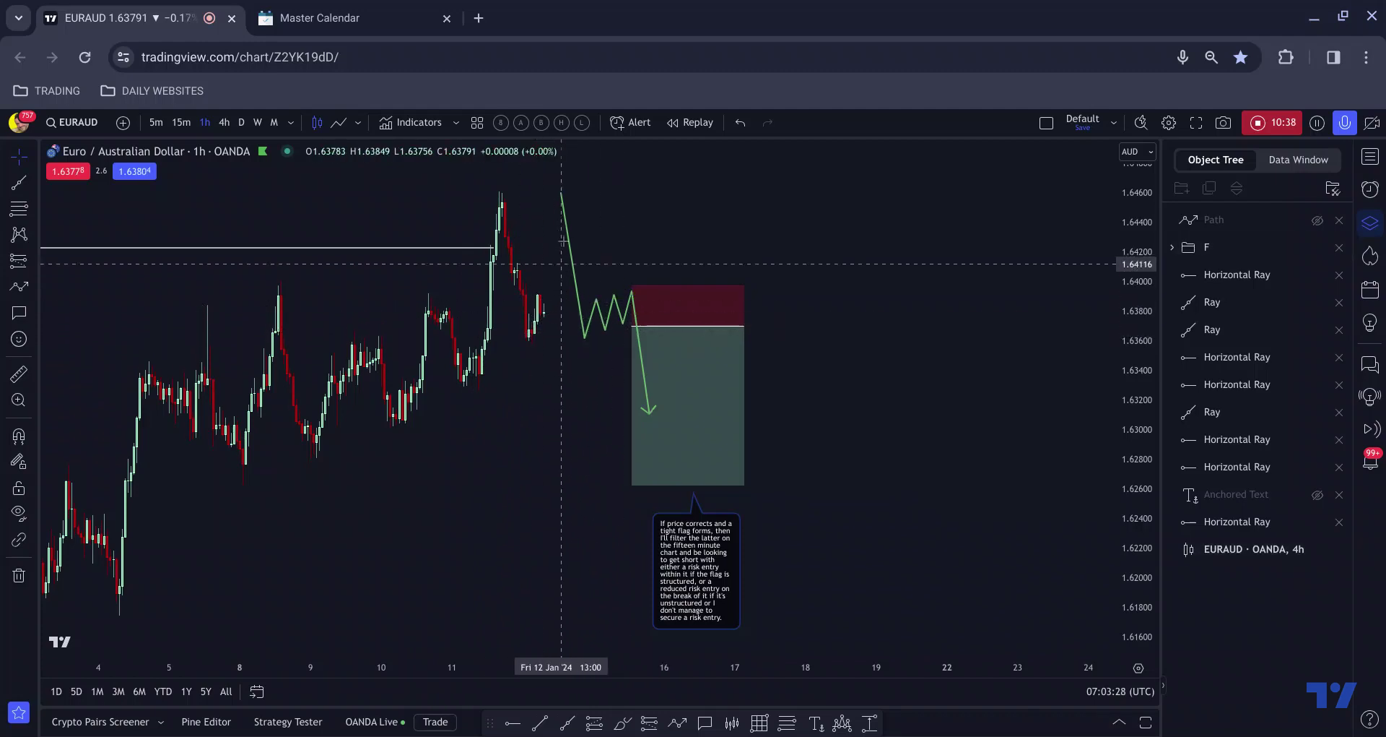
Examine the green projection, the short position and its note in relation to the area of value.
left_click(650, 331)
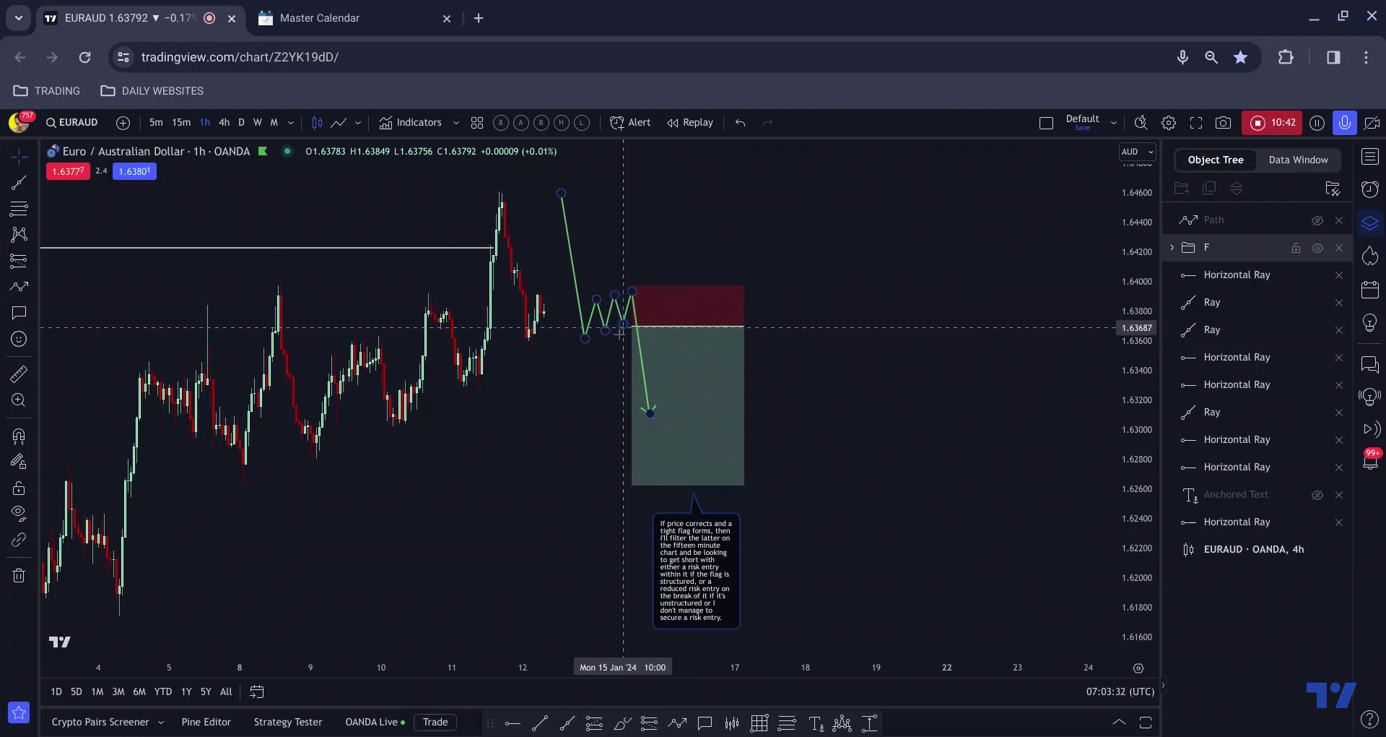
left_click(614, 376)
scroll(600, 419, "down", 1)
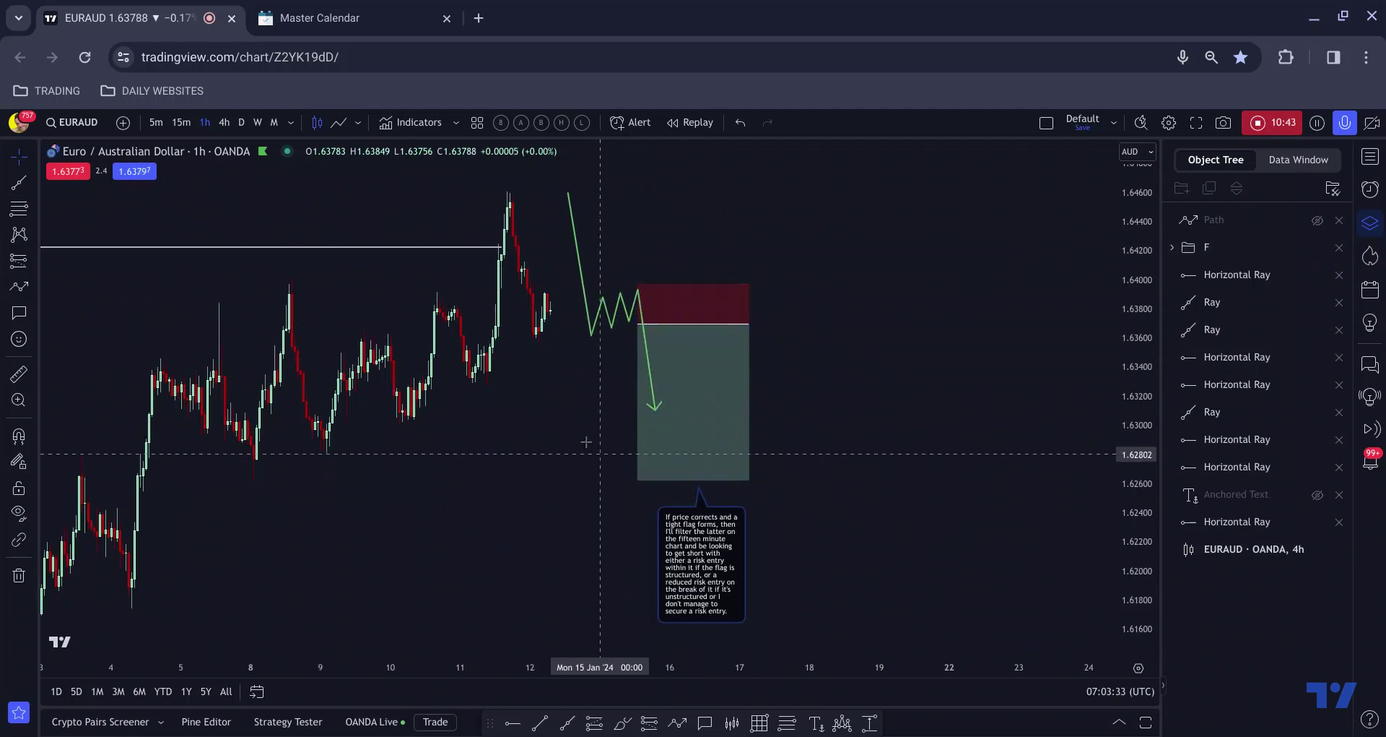
left_click(646, 480)
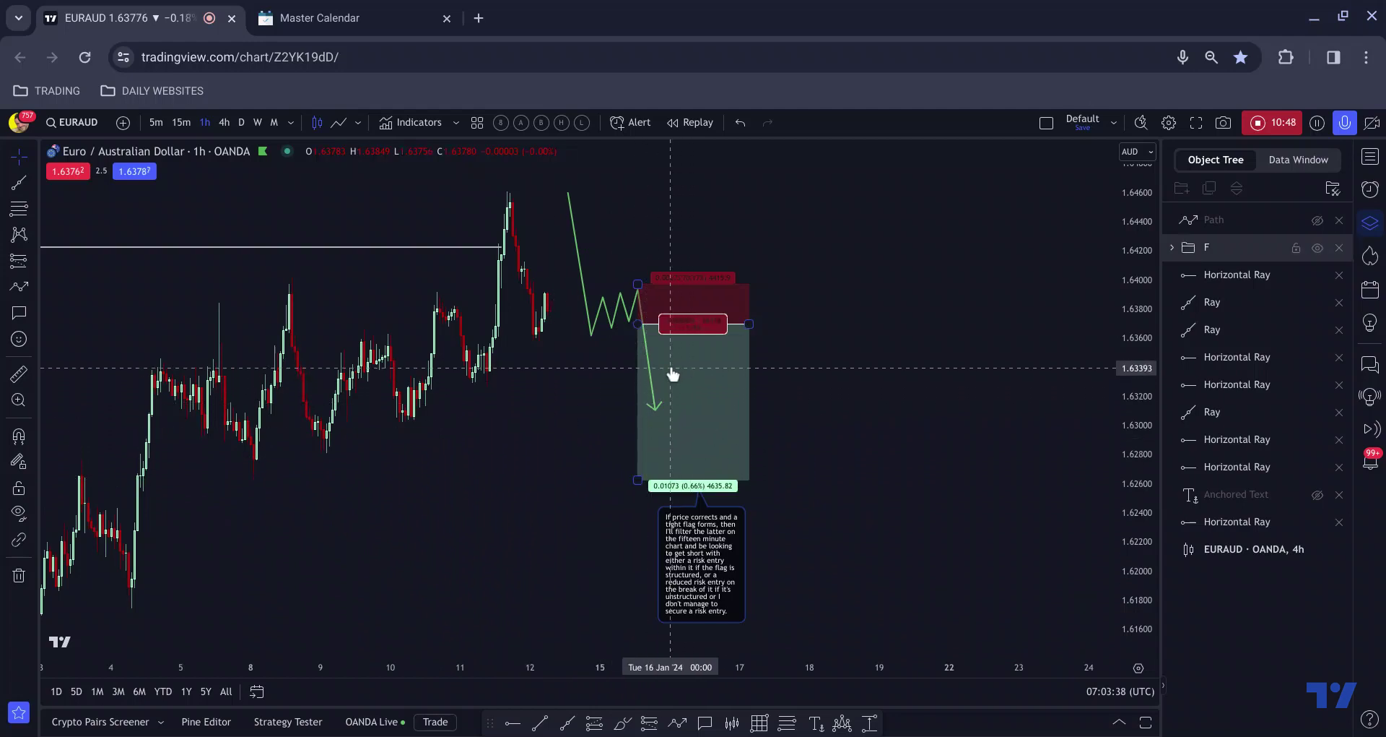
left_click(634, 372)
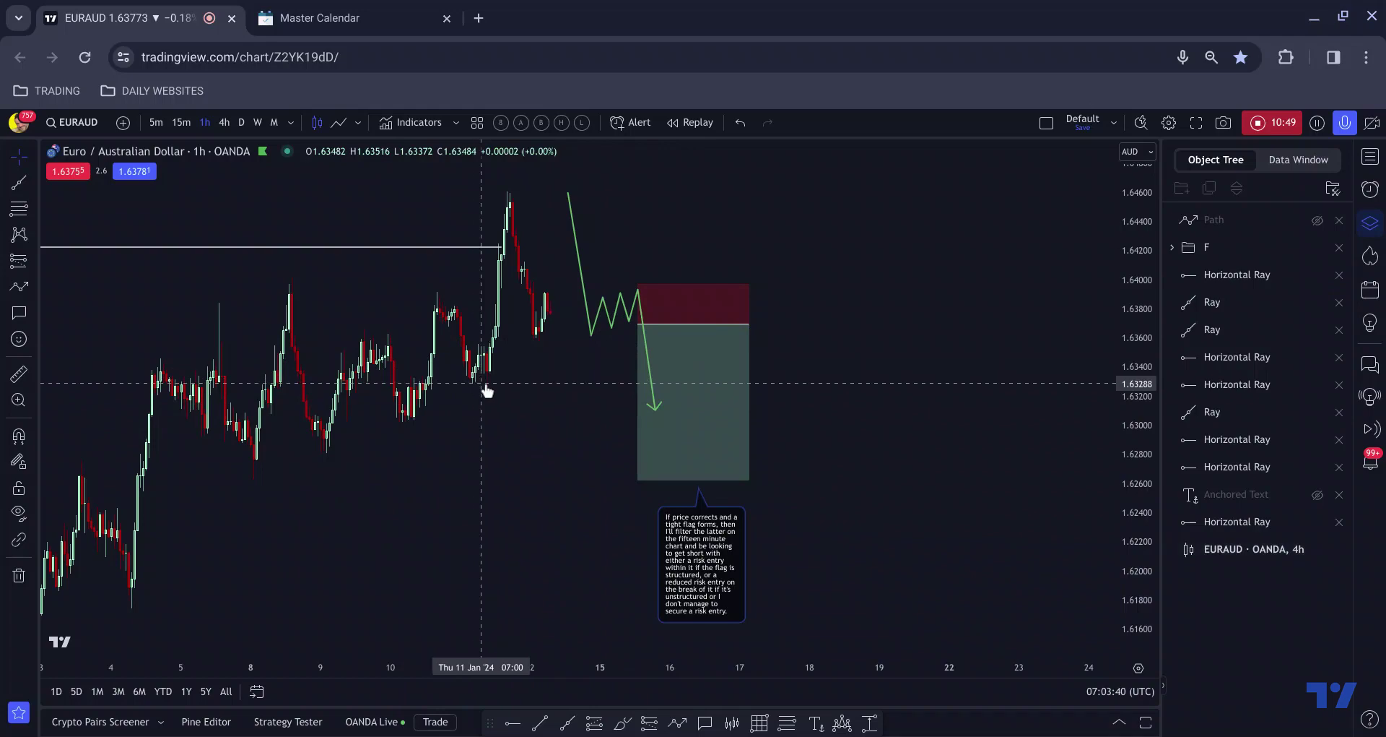
scroll(480, 374, "down", 4)
scroll(472, 368, "up", 4)
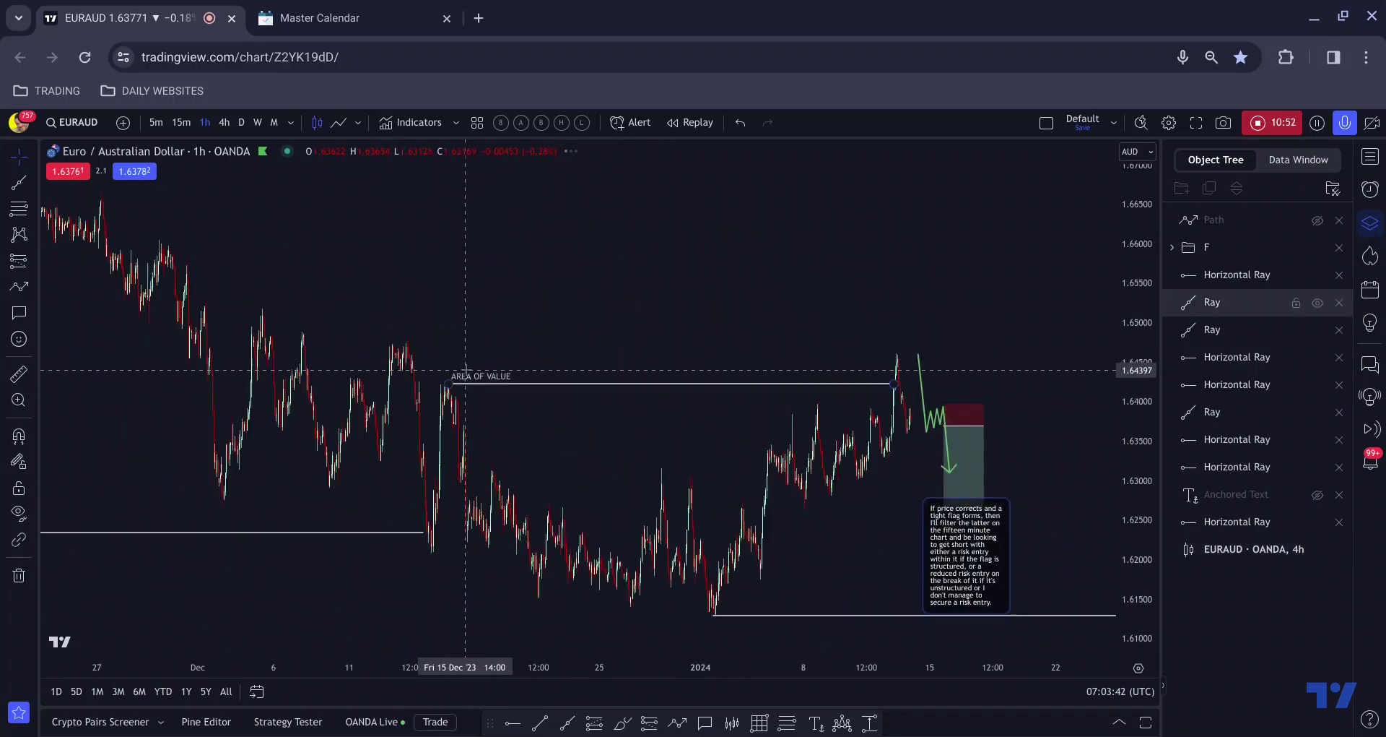
scroll(448, 318, "up", 4)
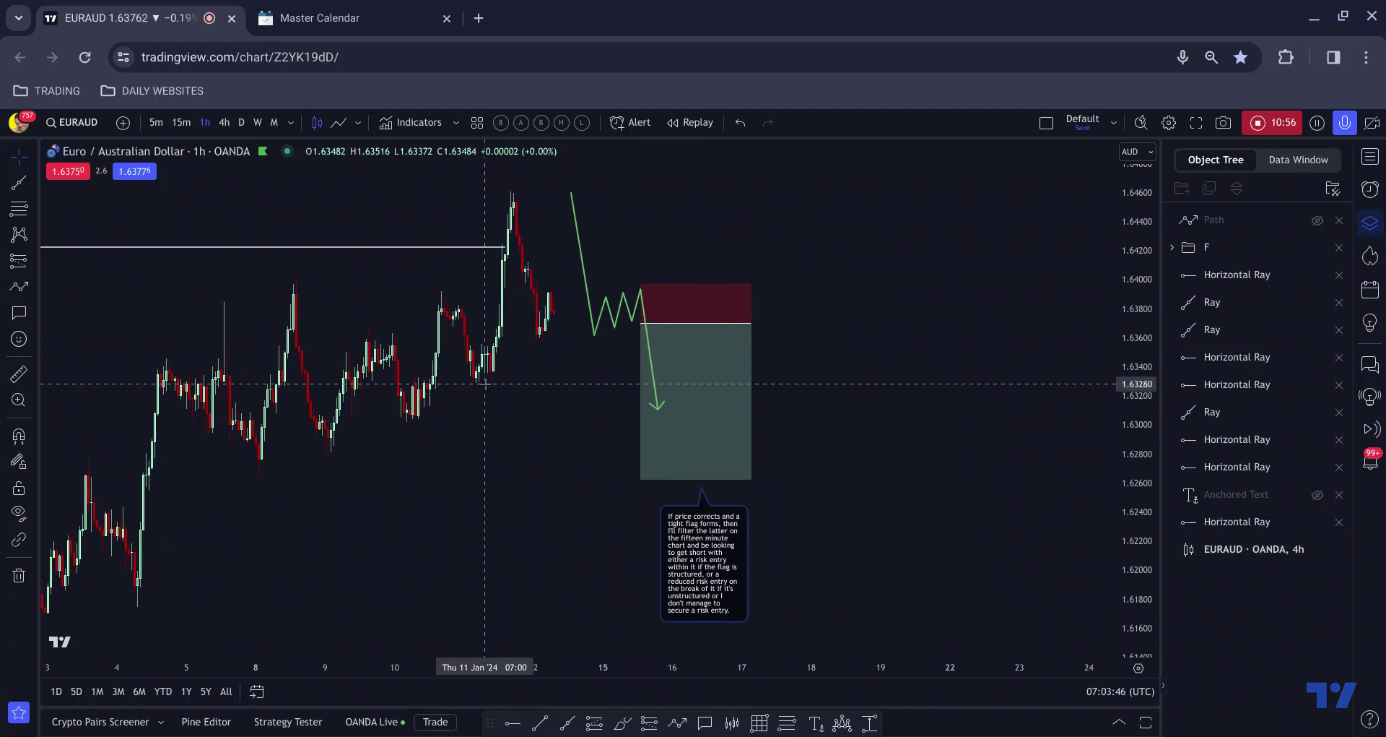
Brush the lower and upper boundaries of January's rising channel on the 1-hour chart.
scroll(485, 384, "down", 2)
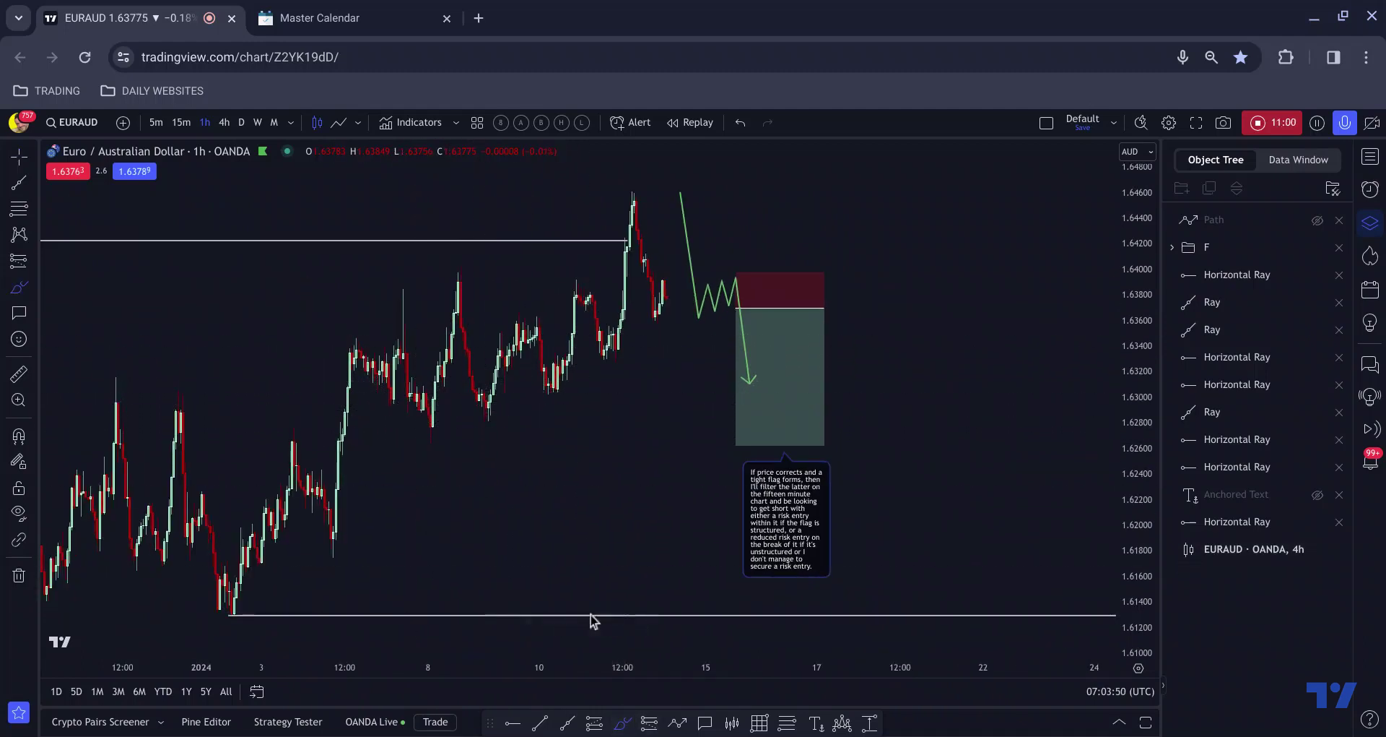
left_click_drag(627, 376, 432, 438)
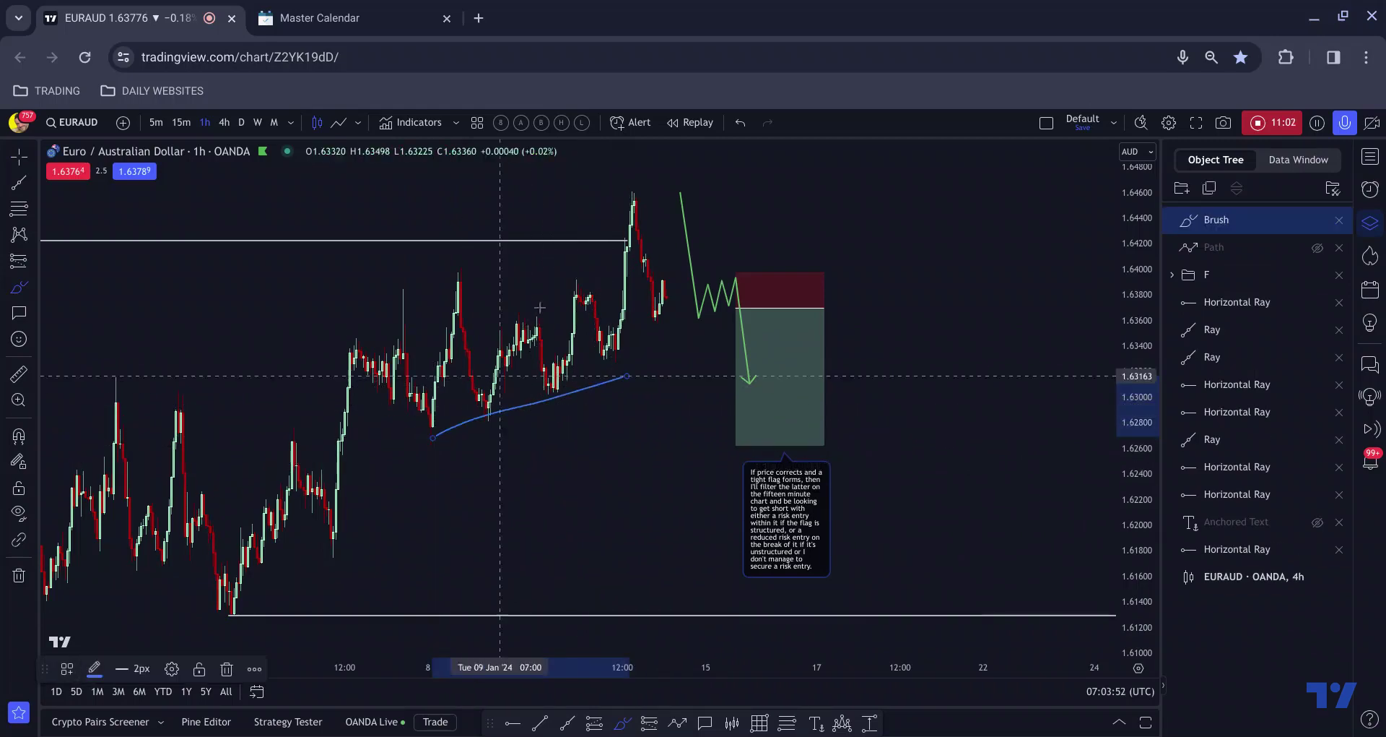
left_click_drag(621, 223, 387, 287)
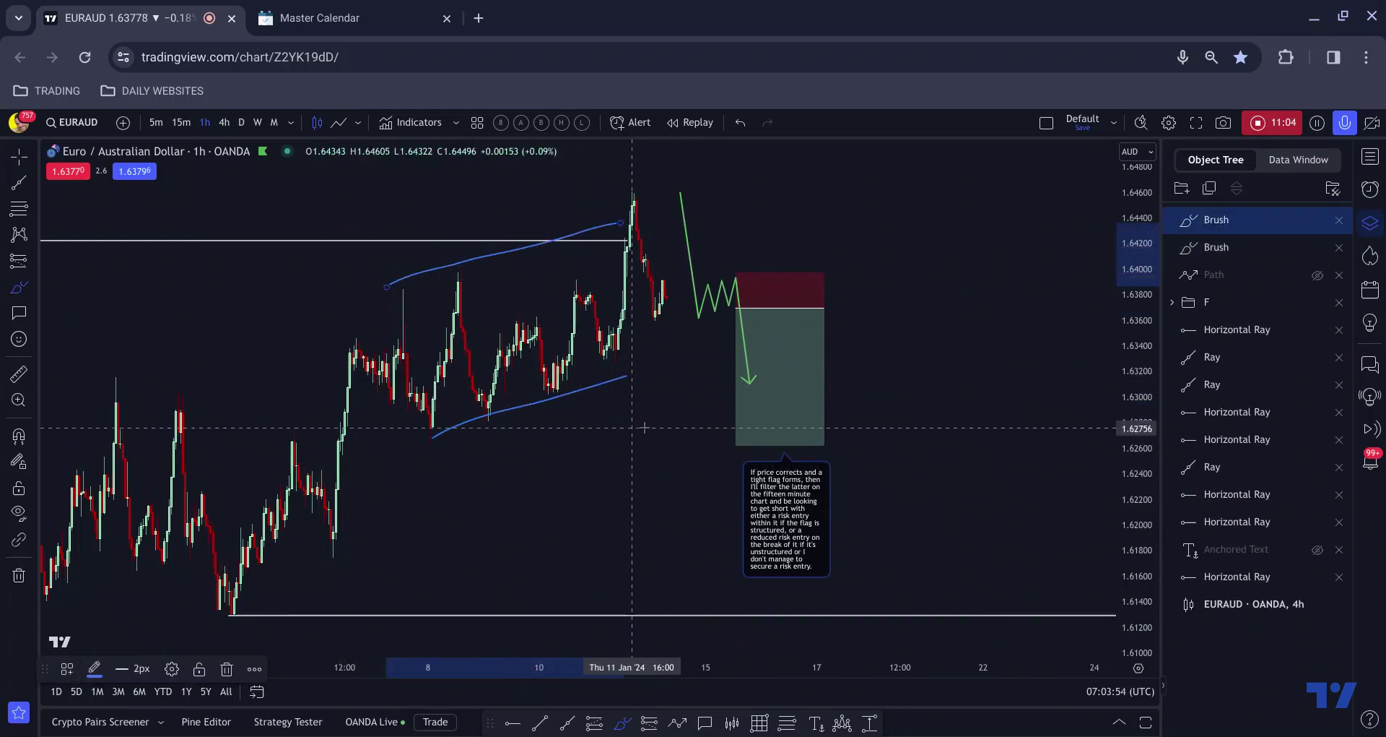
Brush a short mark over the mid-December high and project a drop, a rally to that level and a deeper fall.
scroll(640, 424, "down", 3)
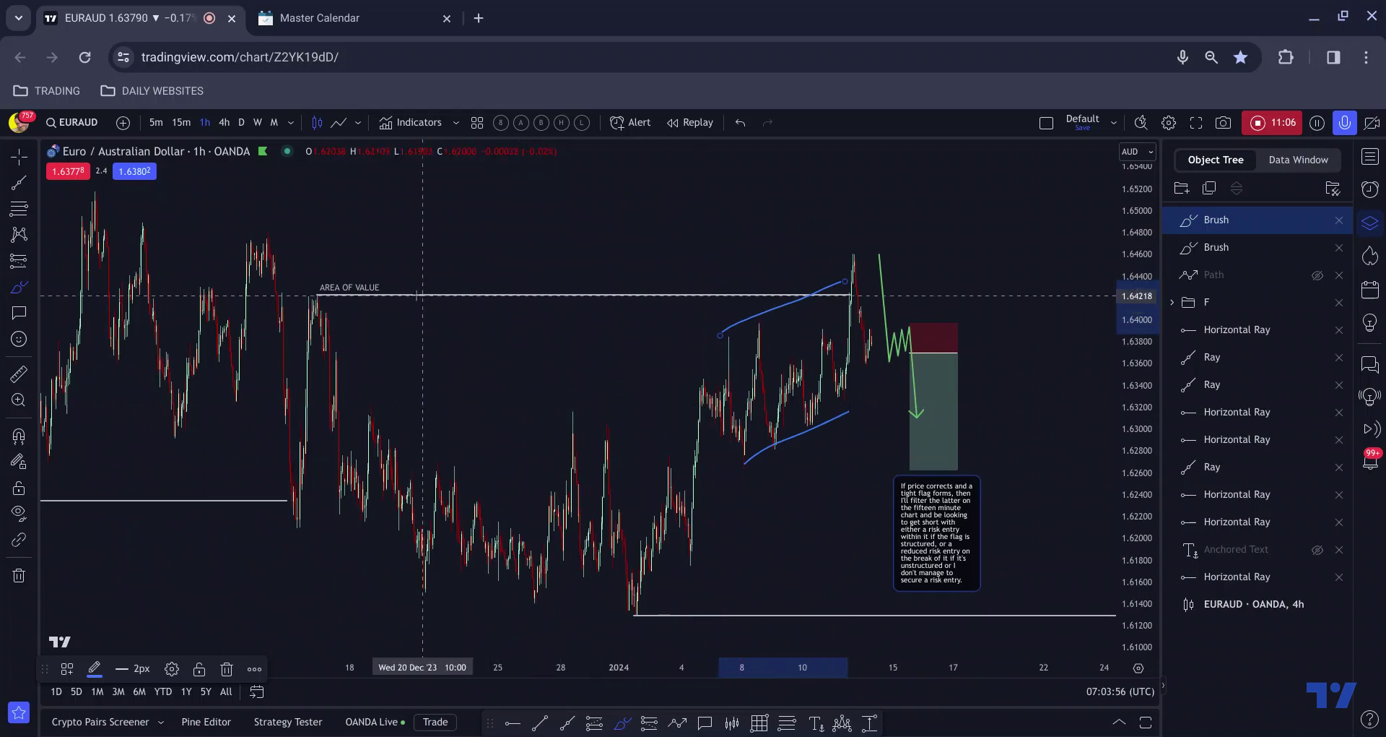
left_click_drag(272, 231, 256, 233)
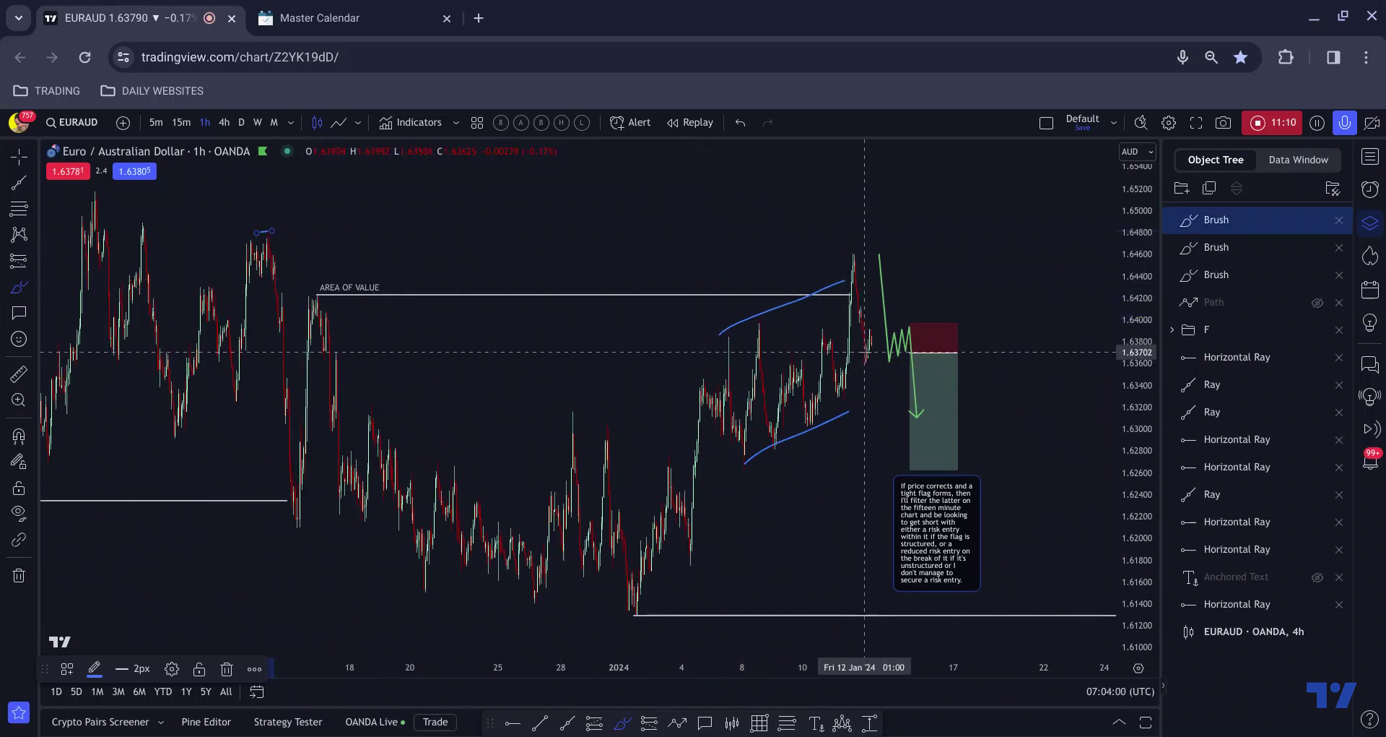
mouse_move(874, 339)
left_mouse_down()
mouse_move(896, 469)
mouse_move(950, 233)
mouse_move(1009, 503)
left_mouse_up()
Brush both boundaries of December's rising channel, the rejection and fall from its high, and a short horizontal mark beneath its low.
left_click_drag(286, 234, 166, 327)
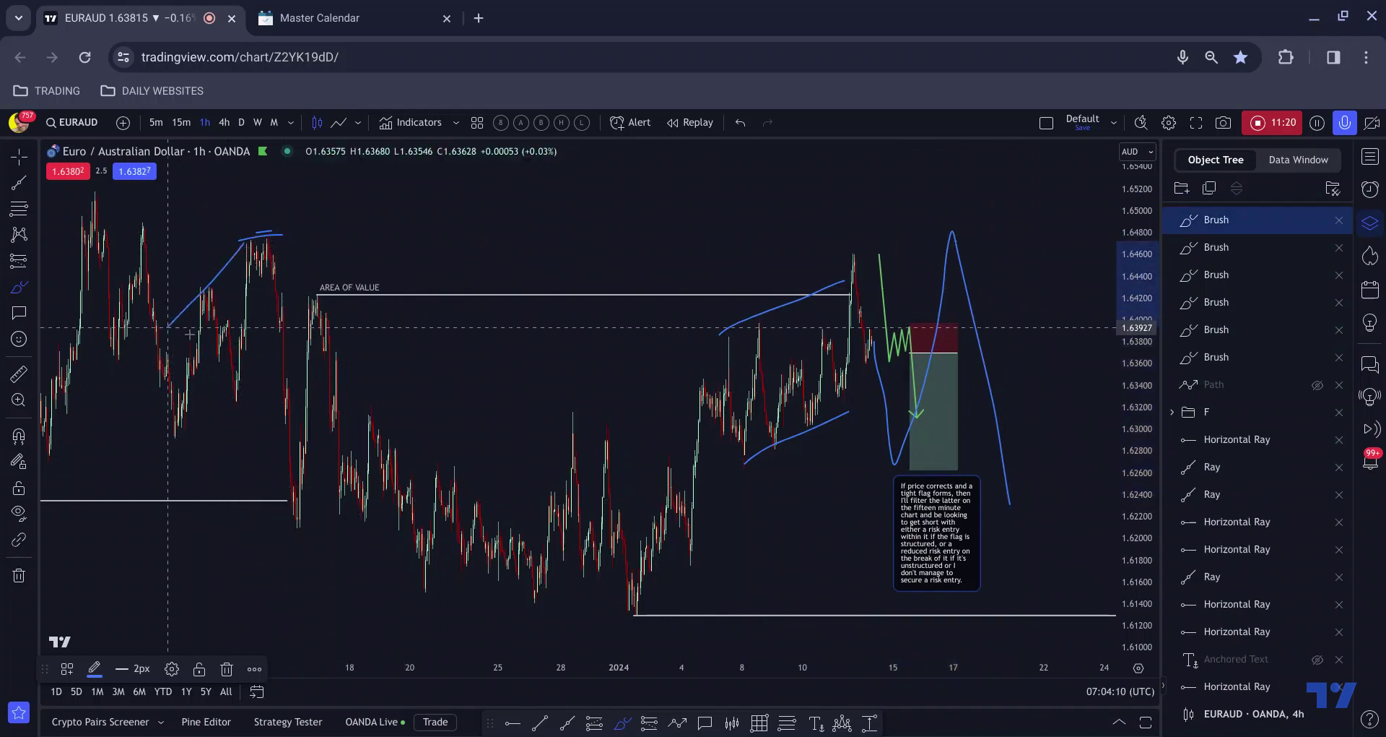
left_click_drag(280, 347, 187, 439)
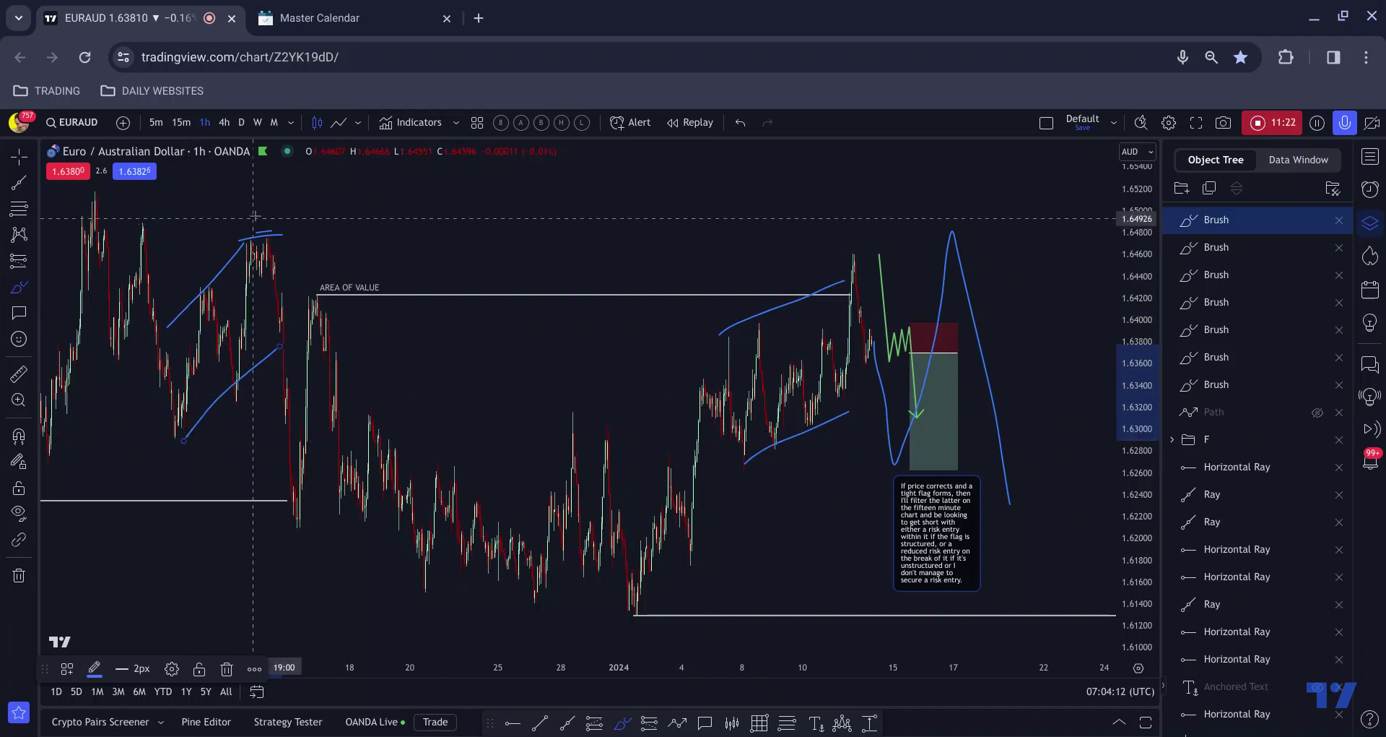
mouse_move(254, 218)
left_mouse_down()
mouse_move(269, 240)
mouse_move(254, 241)
mouse_move(292, 500)
left_mouse_up()
left_click_drag(168, 446, 220, 447)
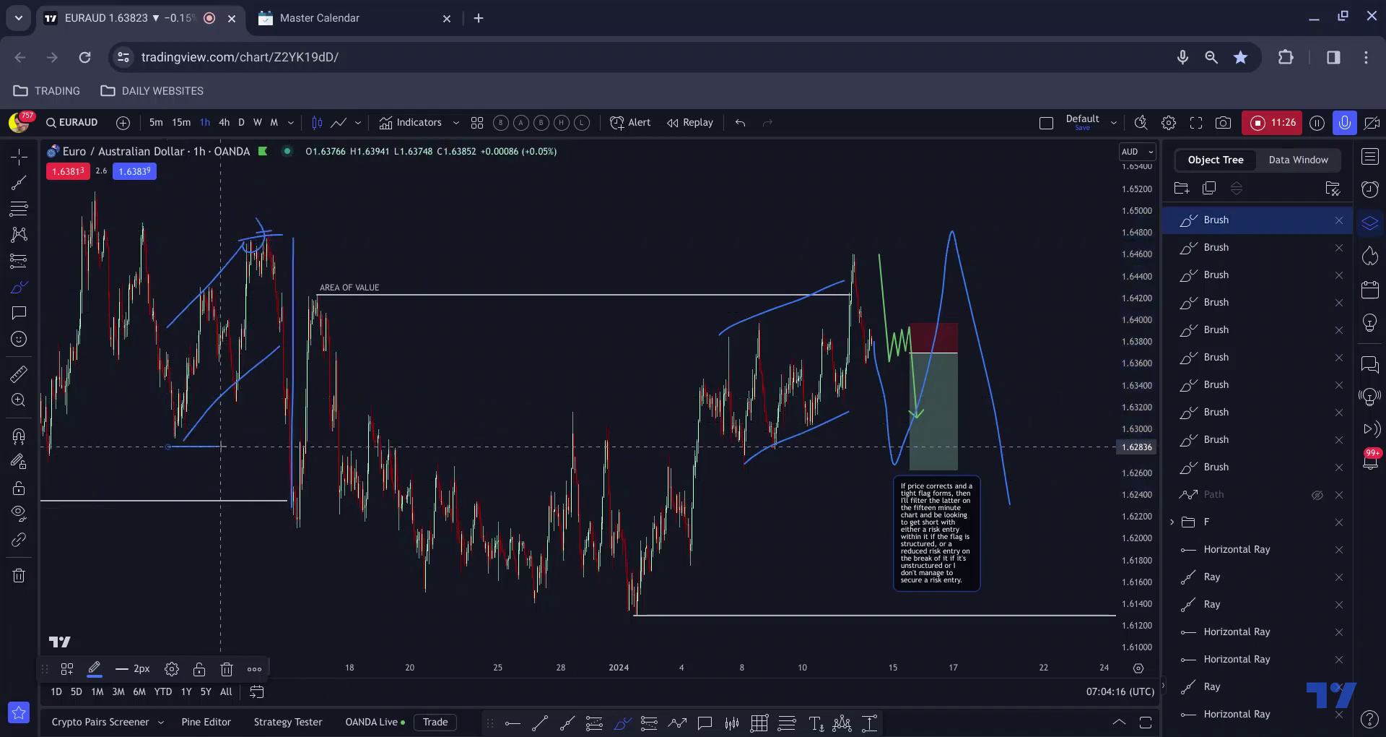
key("ctrl+z")
key("ctrl+z")
key("ctrl+z")
key("ctrl+z")
key("ctrl+z")
key("ctrl+z")
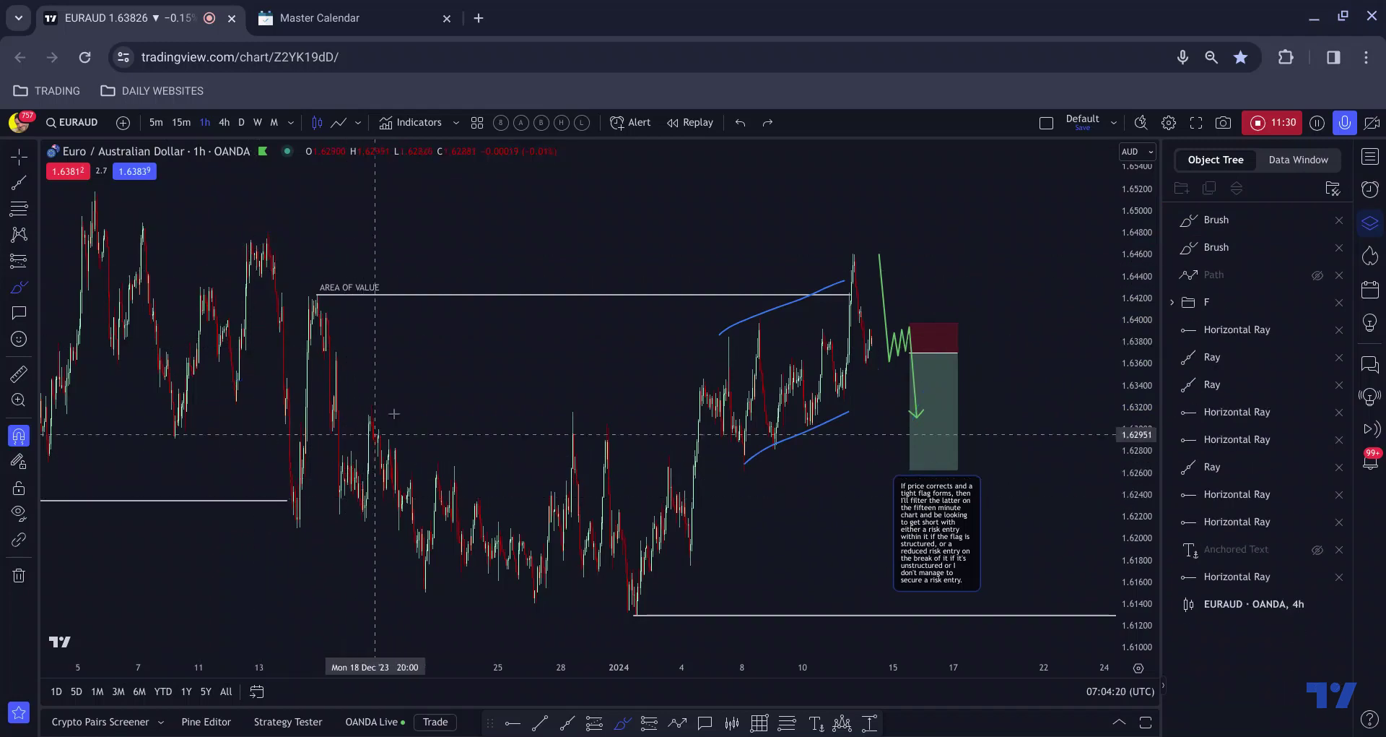
Undo the two blue brush boundaries of January's rising channel on EURAUD.
scroll(520, 344, "up", 5)
scroll(529, 337, "up", 2)
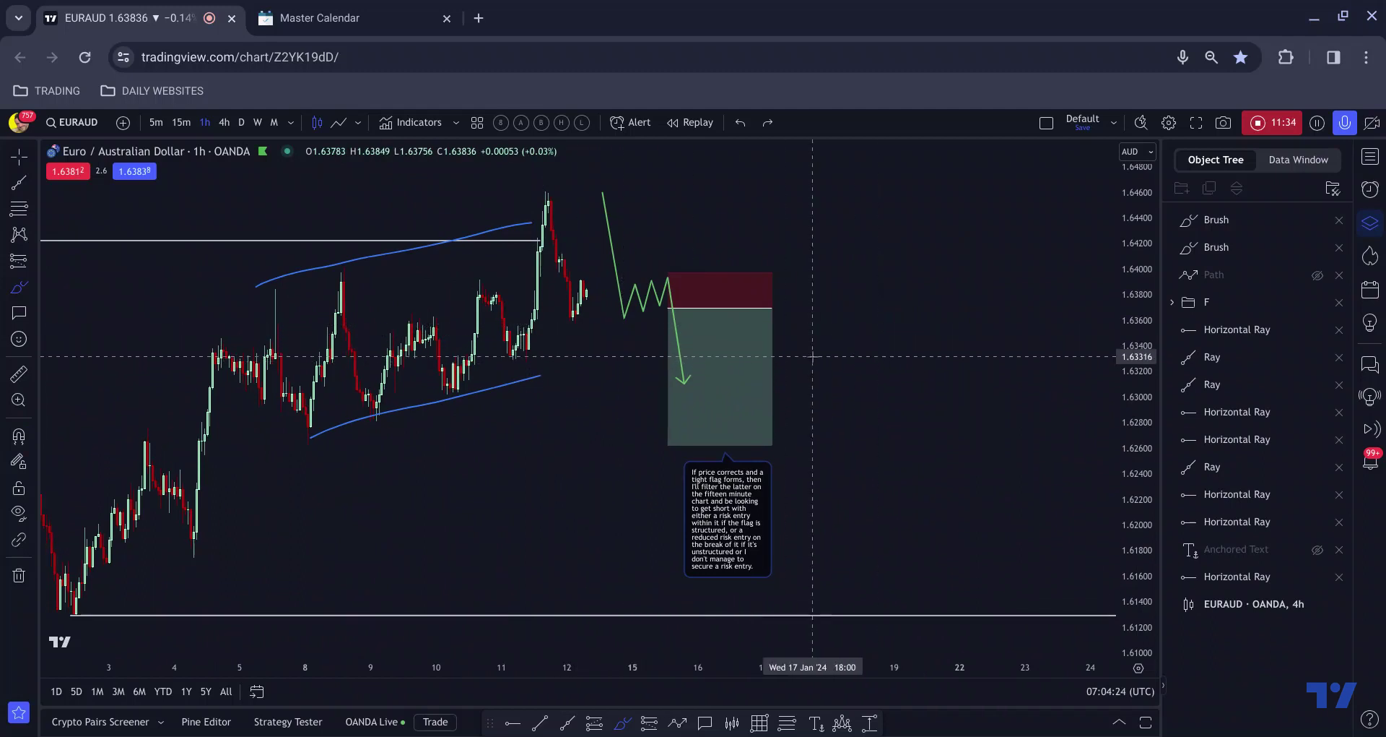
scroll(812, 342, "down", 1)
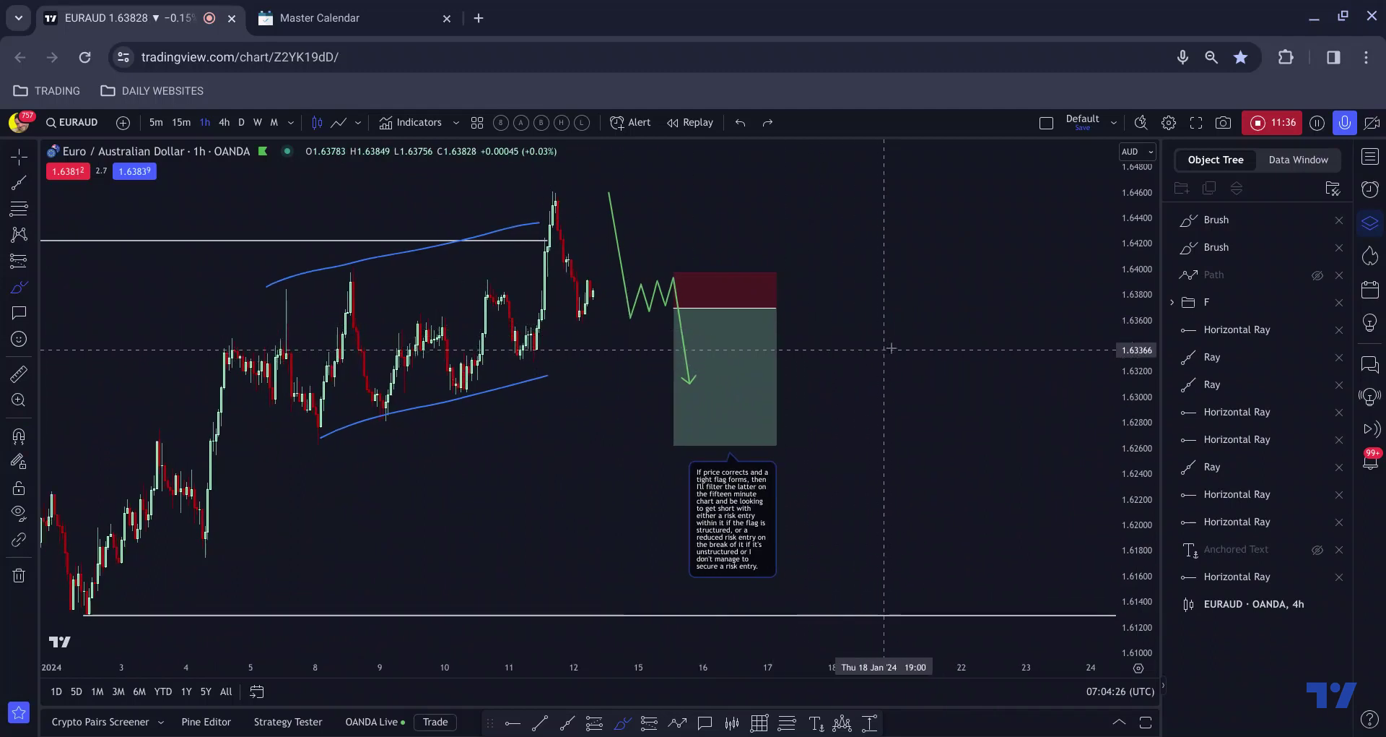
key("ctrl+z")
key("ctrl+z")
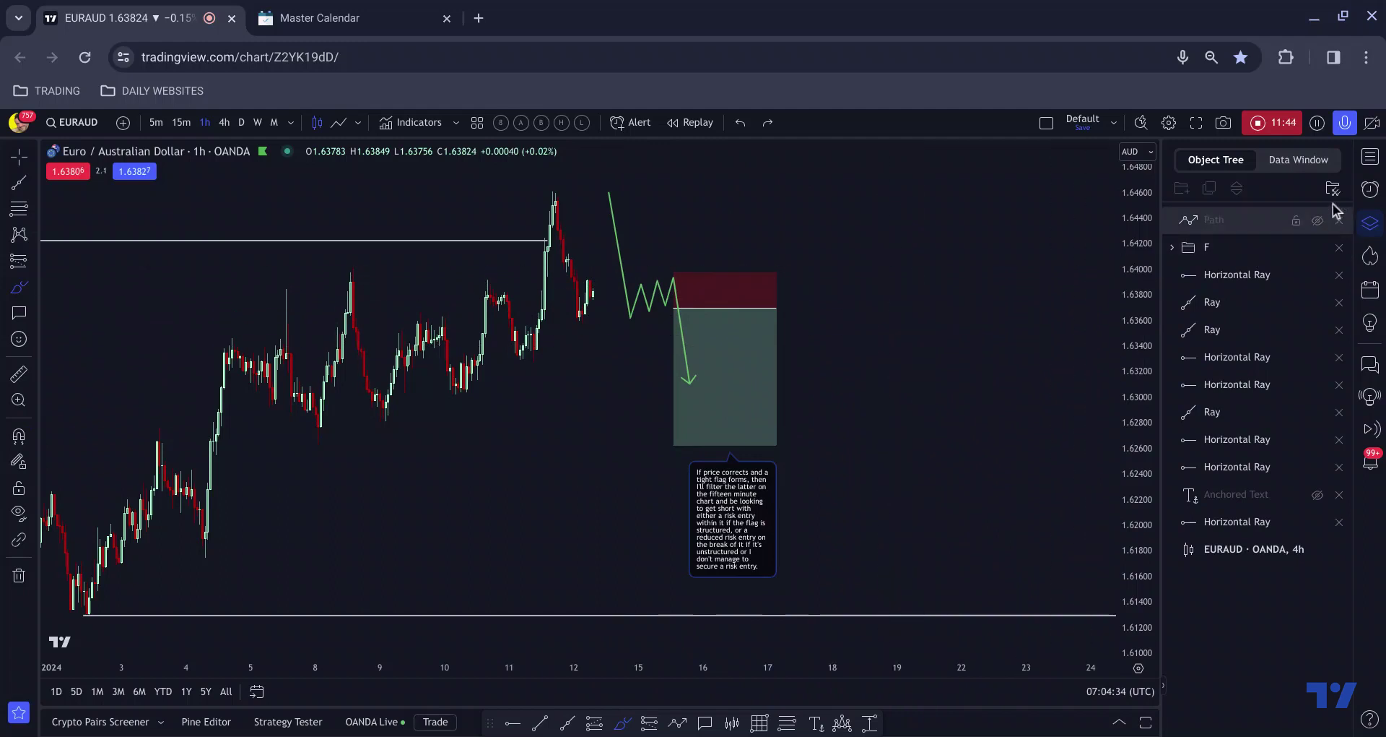
Open AUDUSD from the watchlist and show its daily chart with the major horizontal levels in view.
left_click(1372, 159)
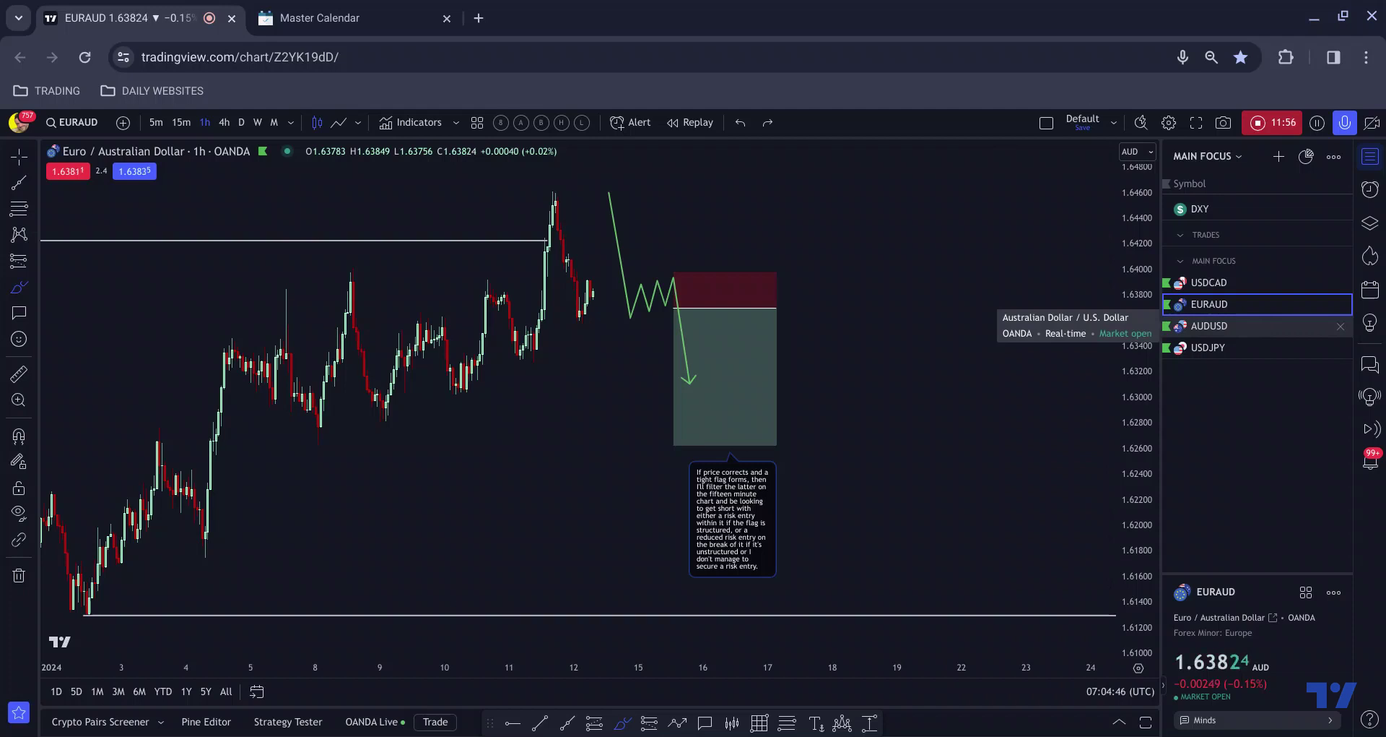
left_click(1249, 326)
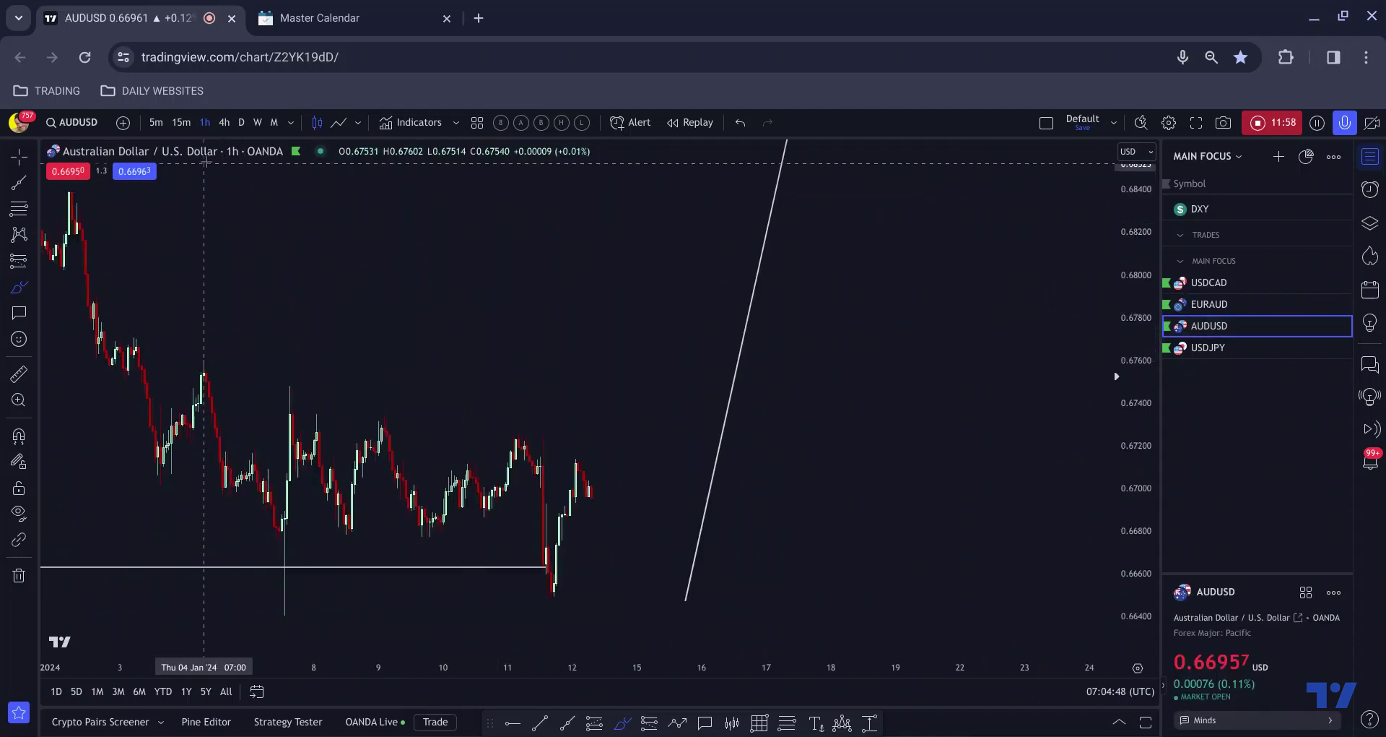
left_click(244, 123)
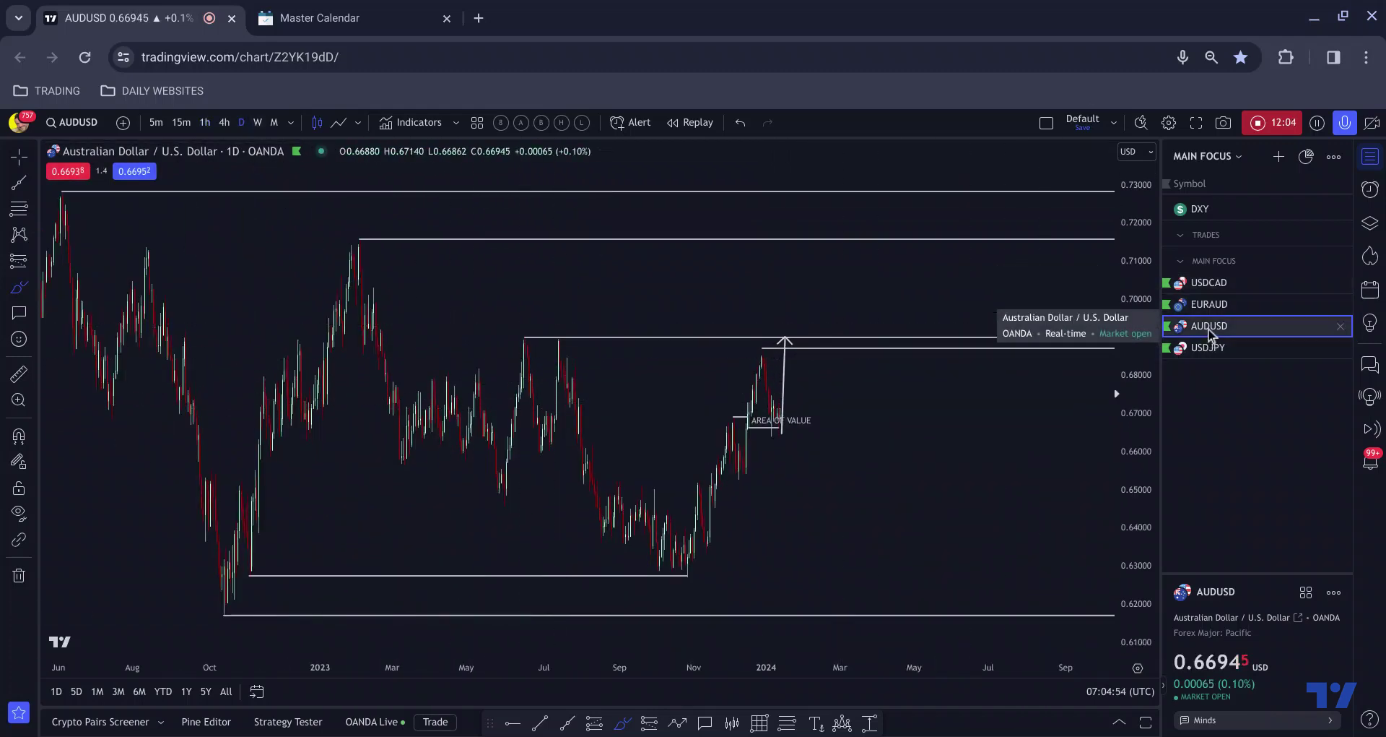
scroll(564, 389, "down", 5)
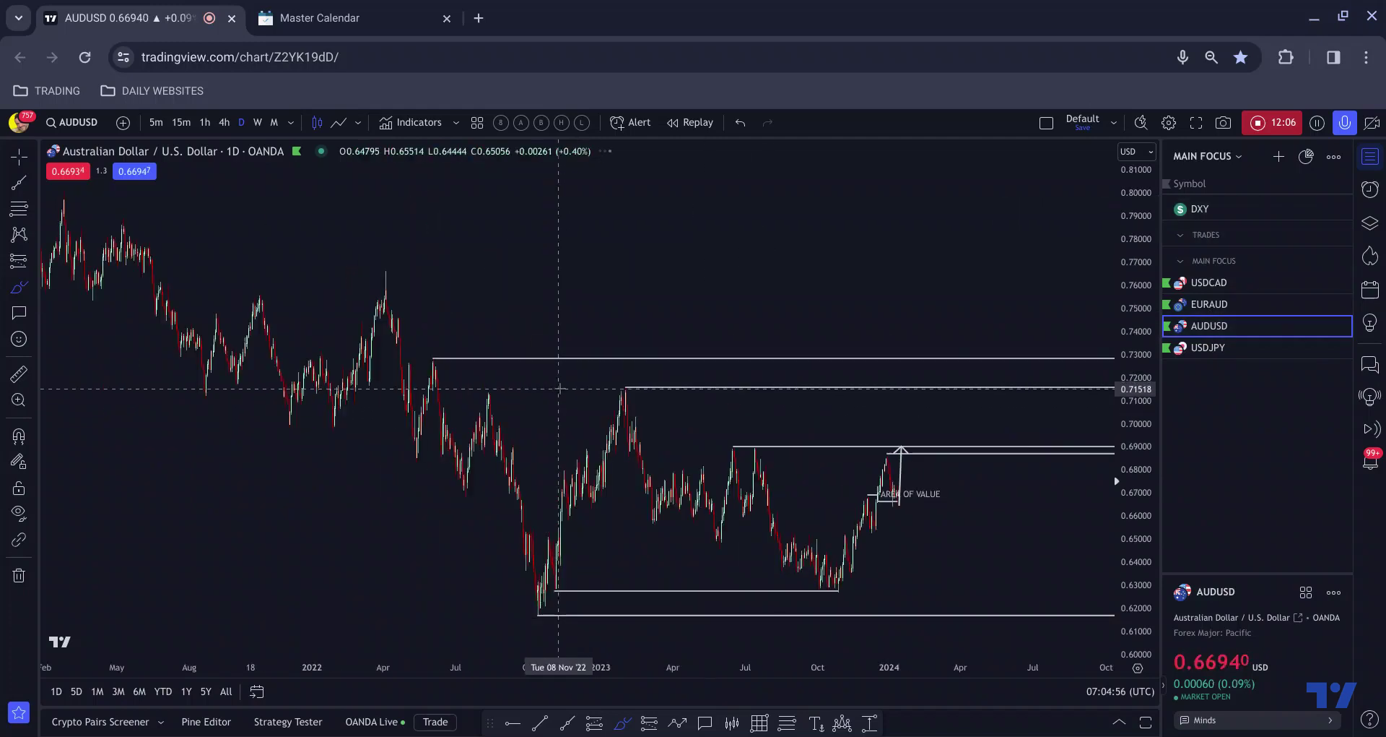
scroll(275, 534, "up", 3)
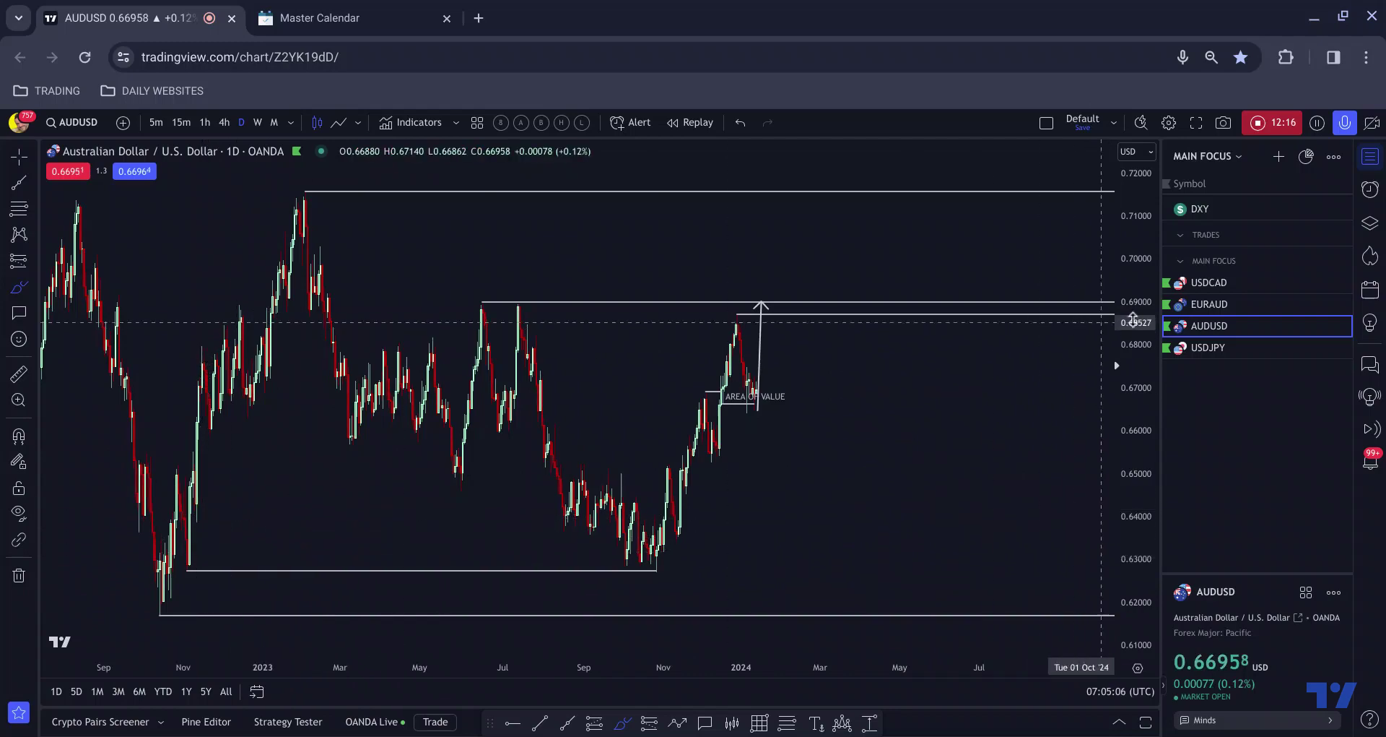
Compare EURAUD's daily structure with AUDUSD's, and return to the AUDUSD daily chart.
left_click(1224, 306)
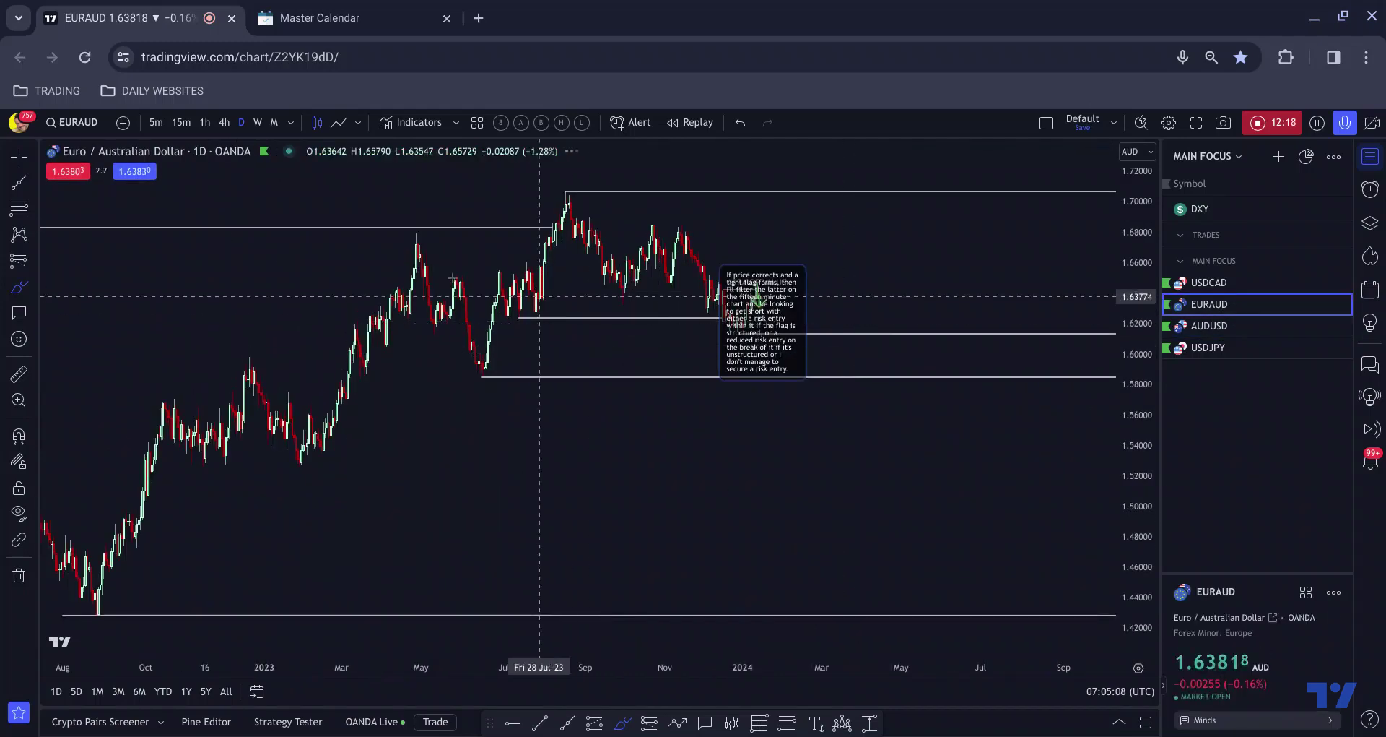
scroll(325, 289, "down", 5)
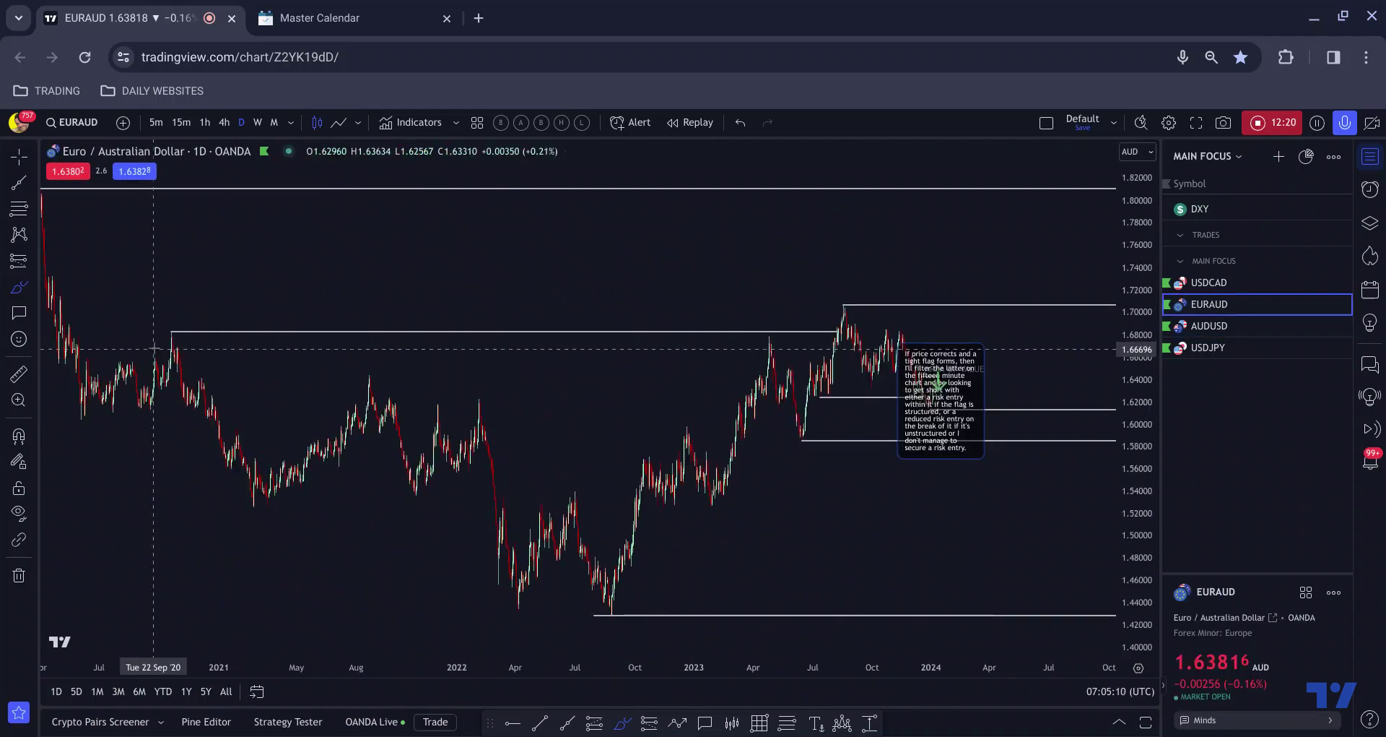
left_click(1192, 329)
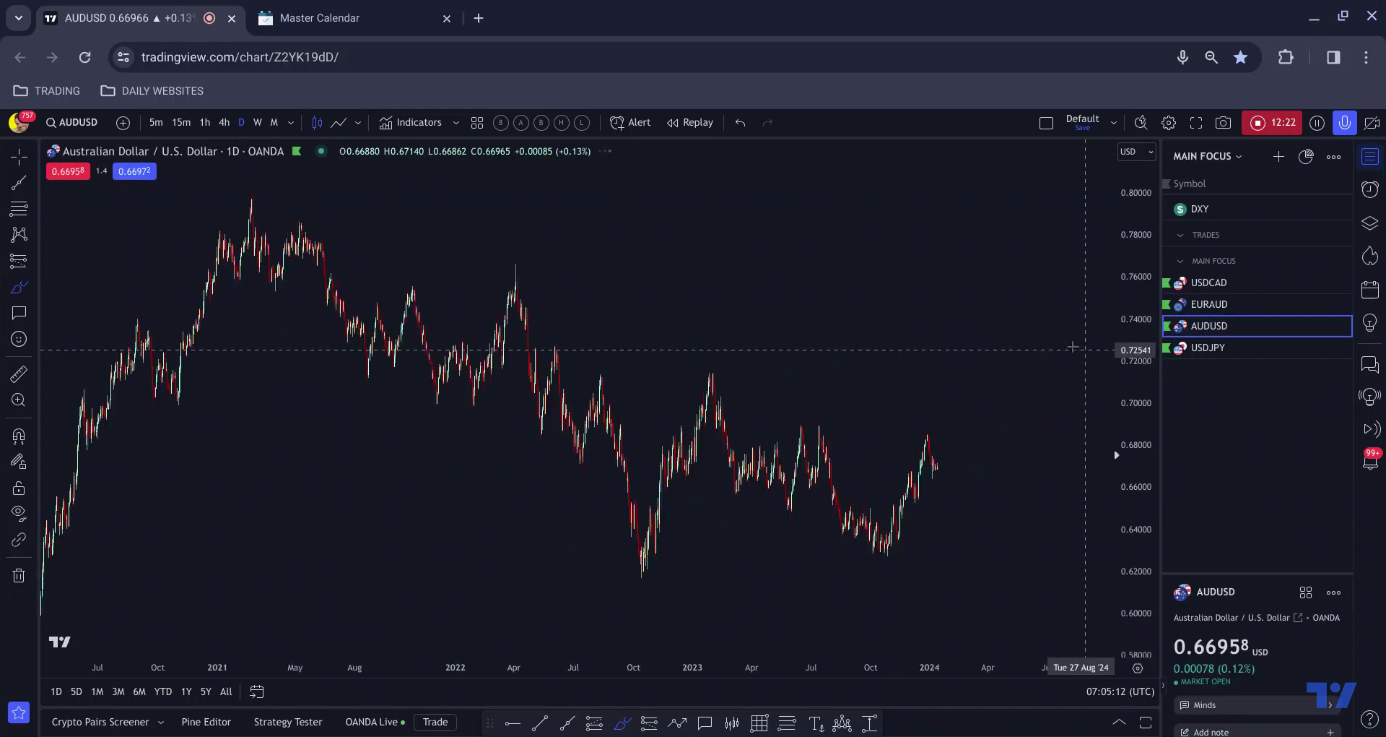
scroll(894, 404, "up", 5)
scroll(652, 381, "up", 2)
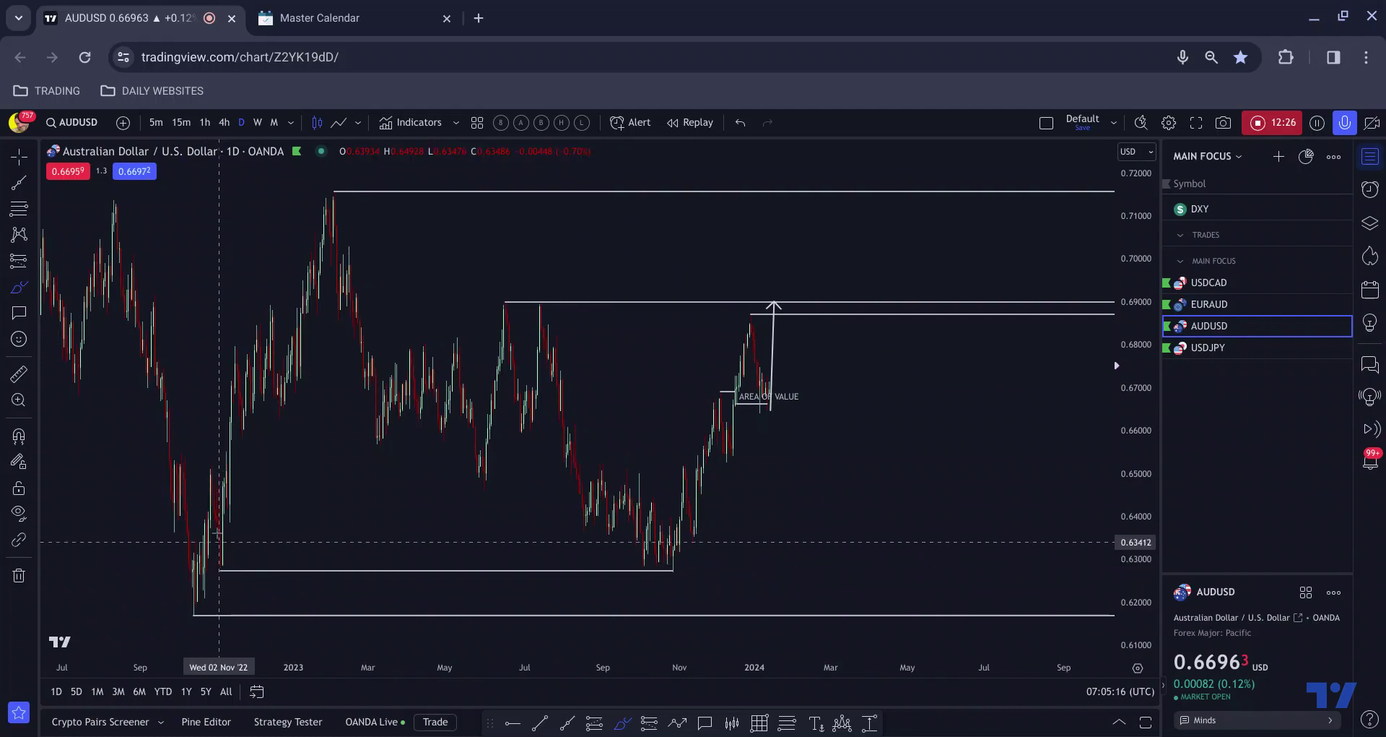
Brush the November 2022 rejection, the falling channel into the October 2023 low and the rise from it on AUDUSD's daily chart.
mouse_move(208, 482)
left_mouse_down()
mouse_move(224, 569)
mouse_move(233, 361)
left_mouse_up()
left_click_drag(586, 532, 672, 565)
left_click_drag(602, 469, 683, 491)
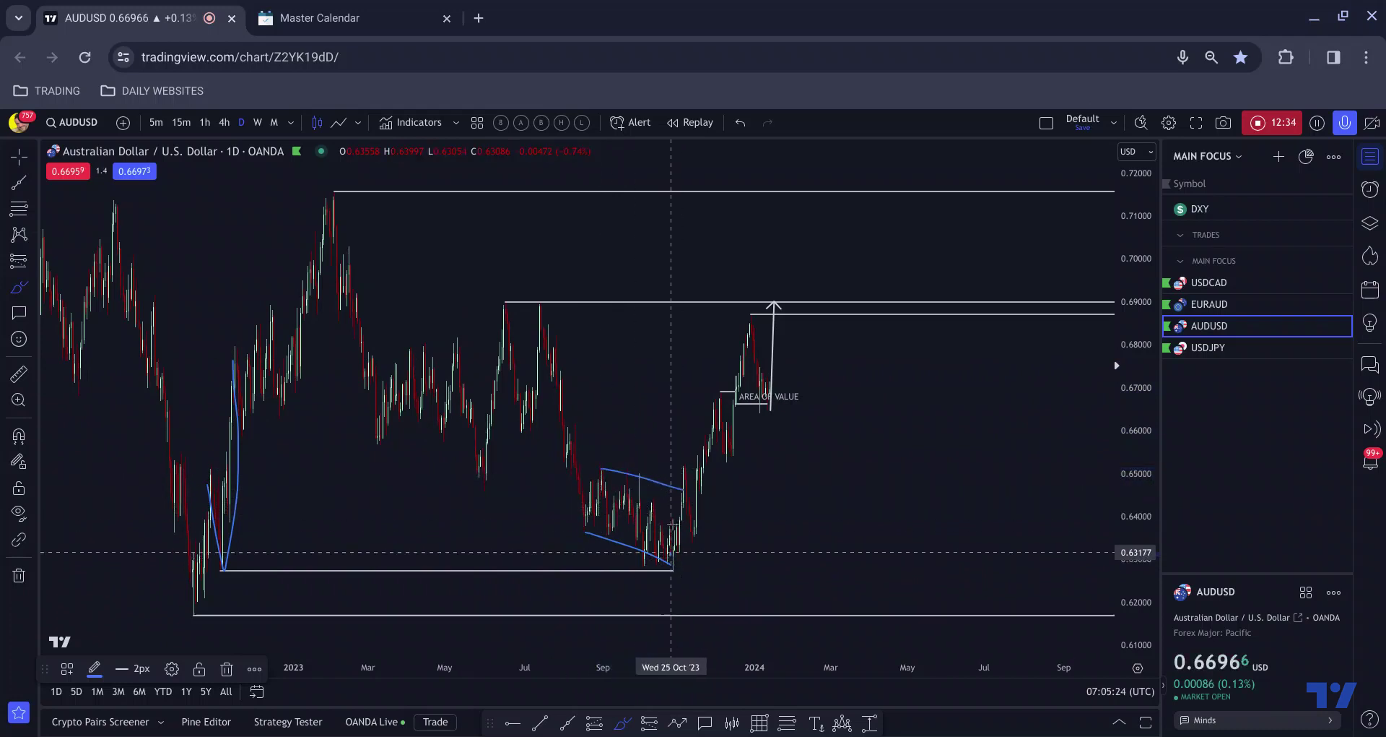
left_click_drag(671, 556, 680, 461)
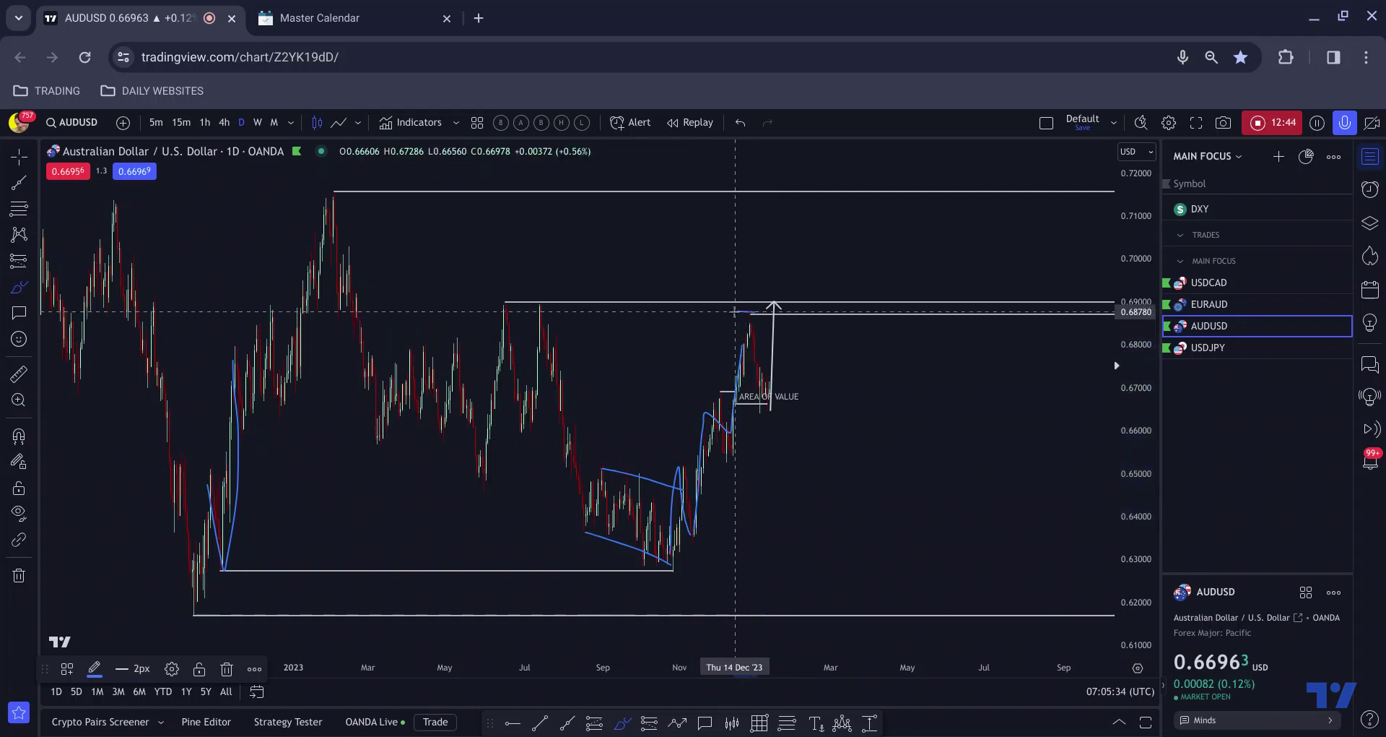
Brush the pullback into the area of value and a projected rally to the highs, and undo all the blue daily marks.
scroll(665, 318, "up", 2)
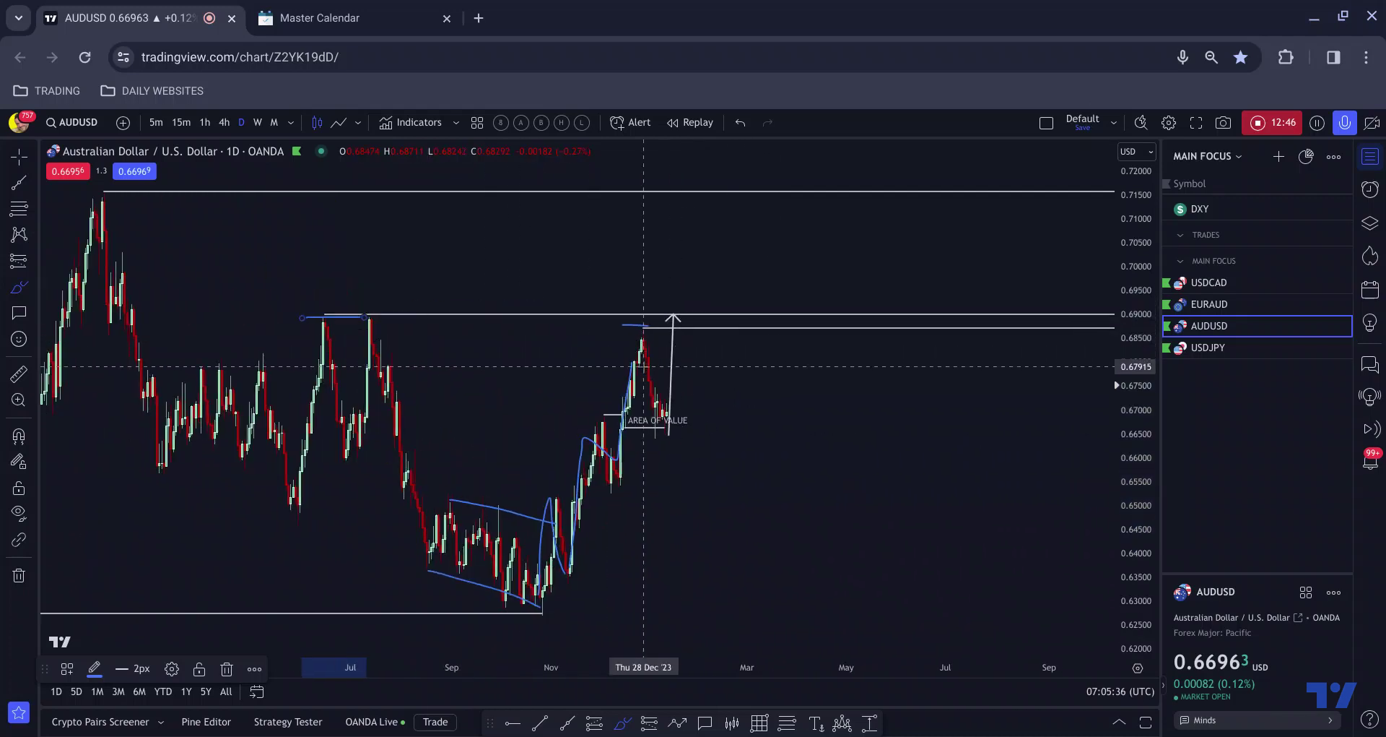
left_click(623, 410)
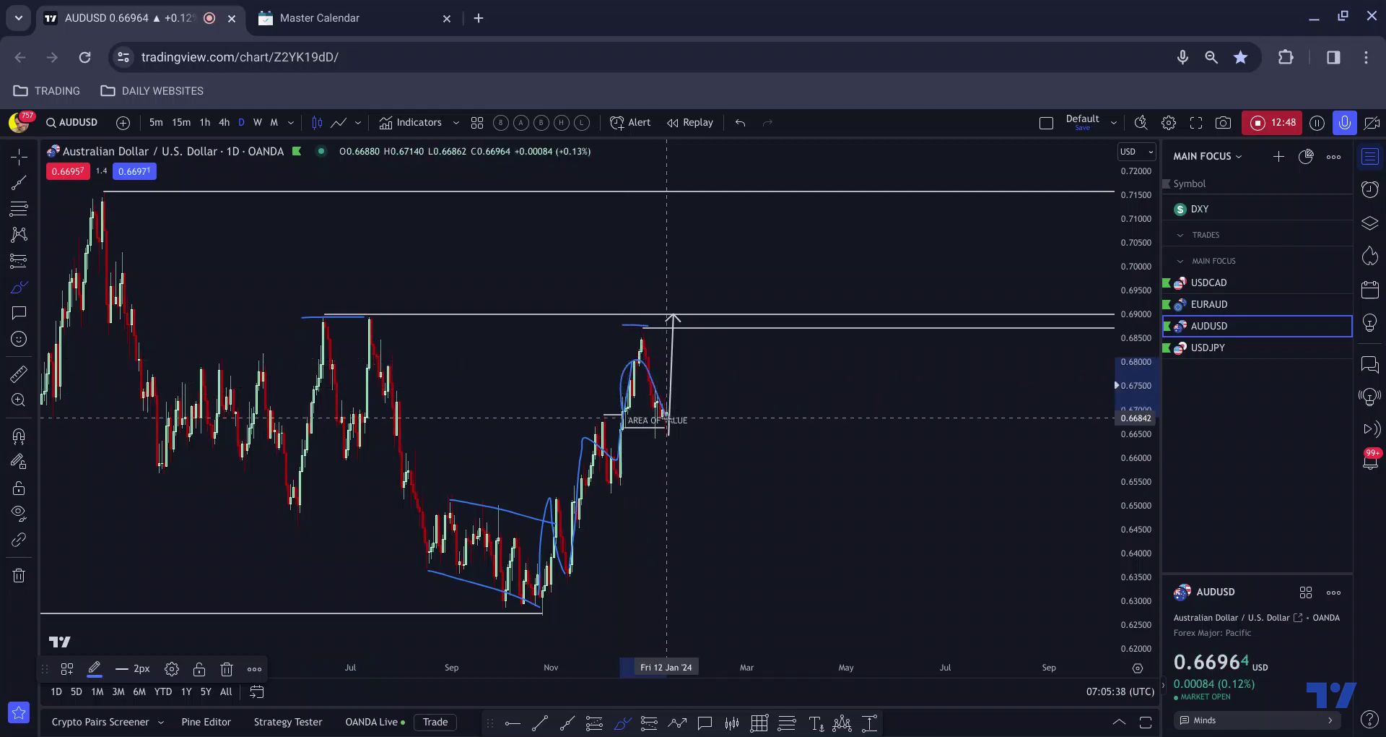
left_click(671, 430)
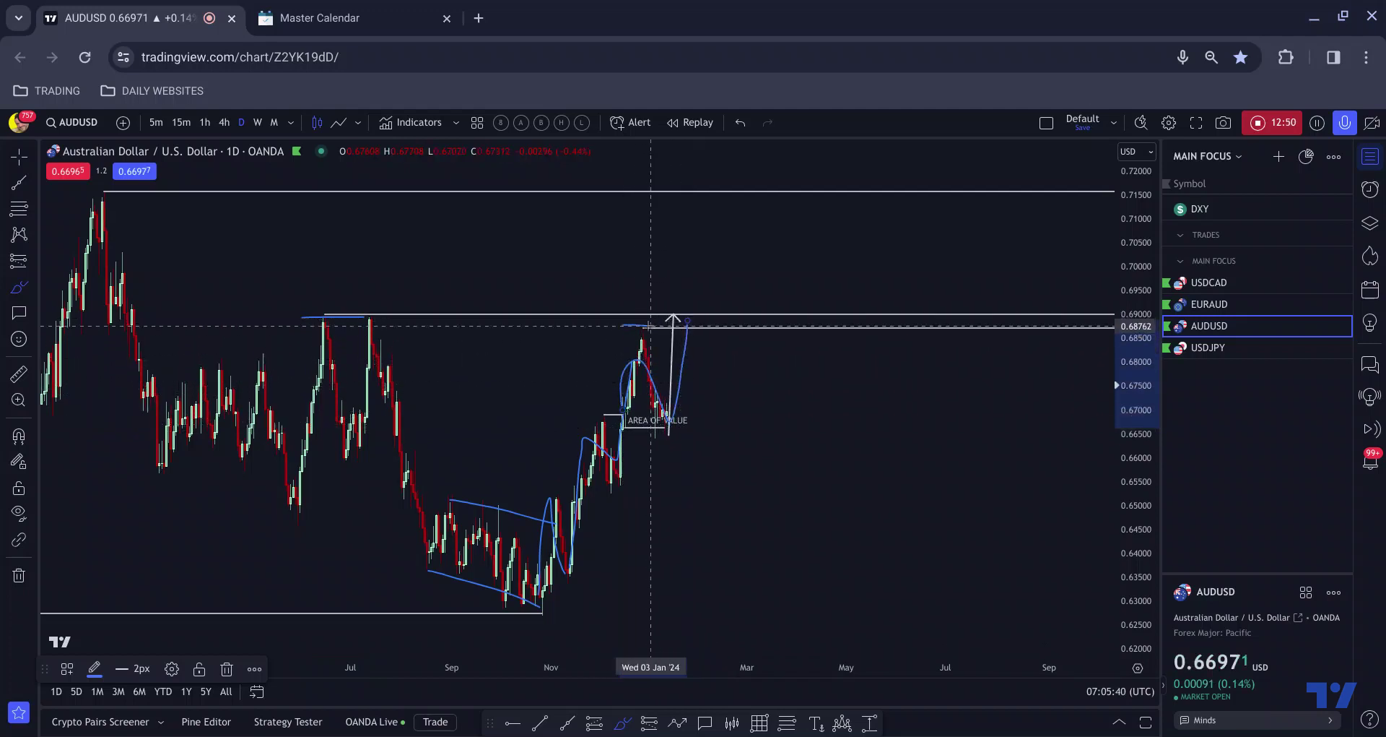
left_click(642, 327)
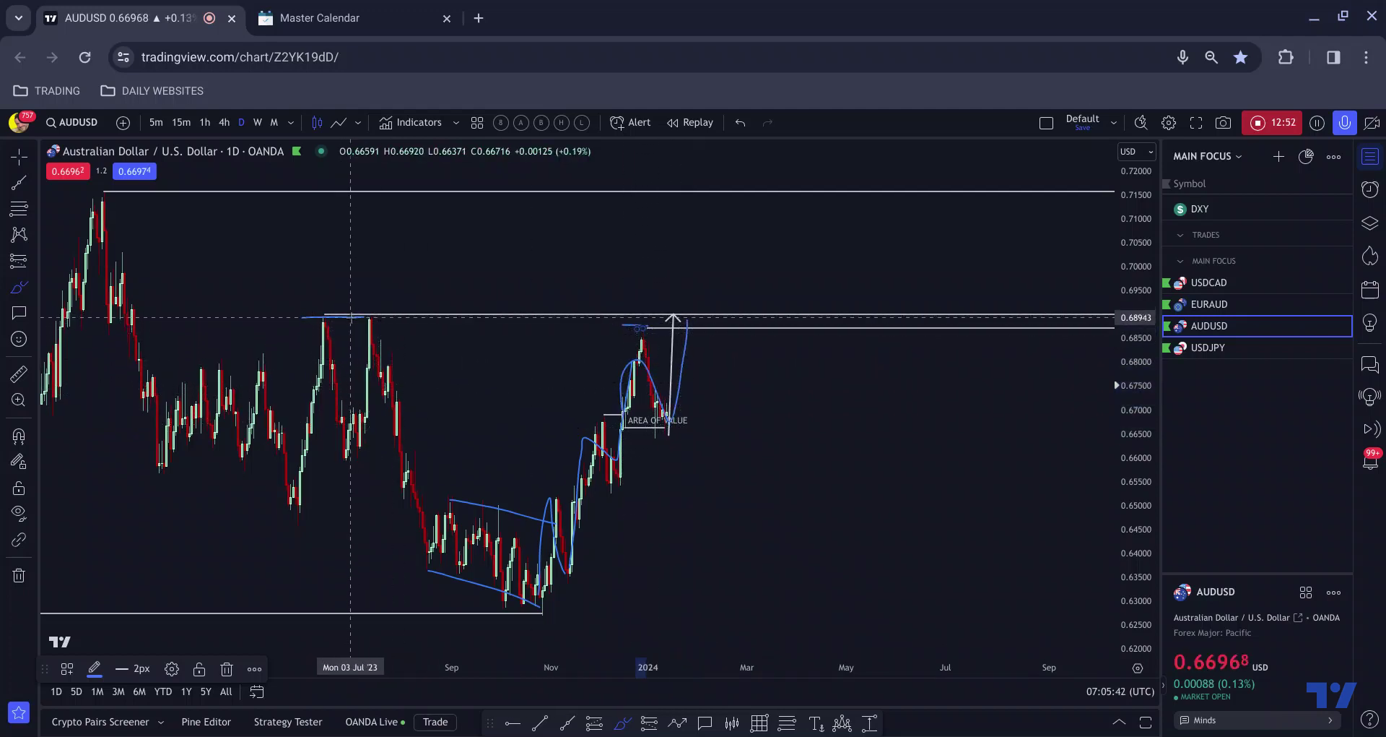
key("ctrl+z")
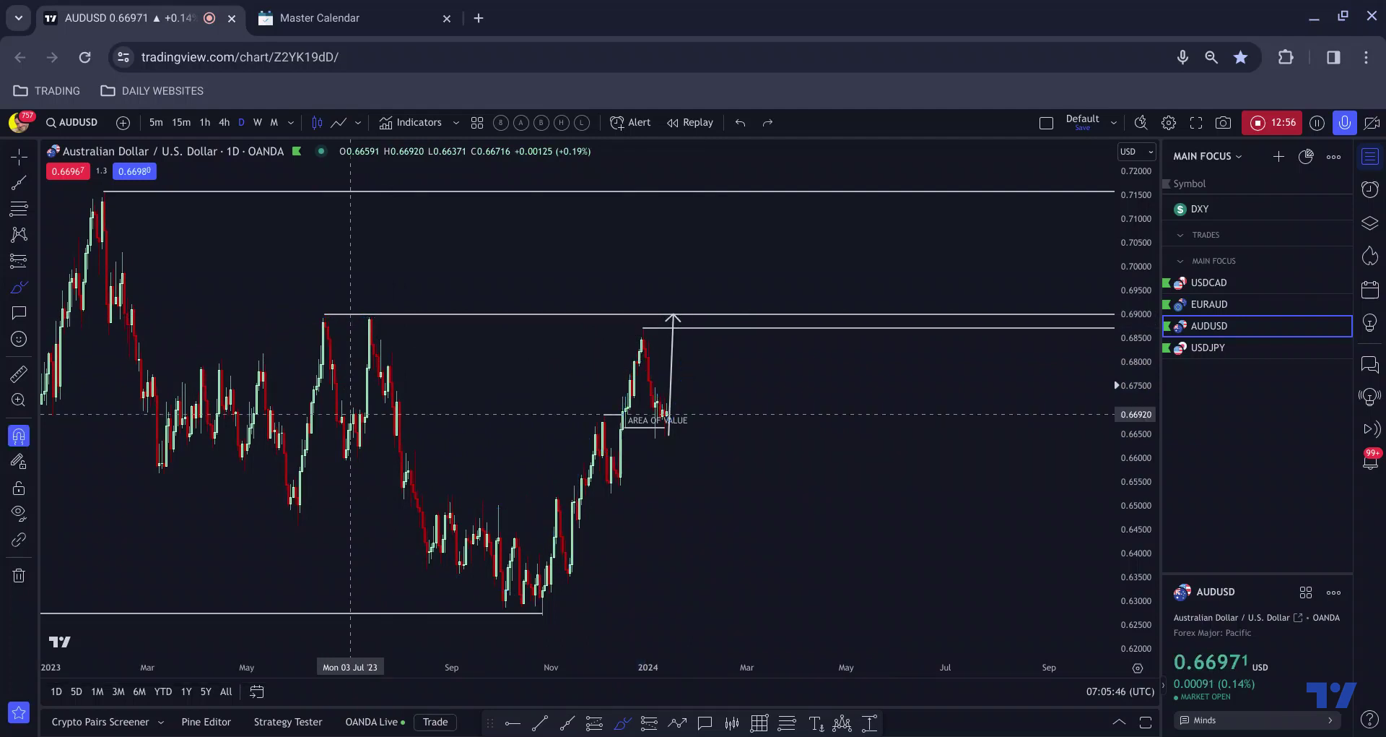
Switch AUDUSD to the 4-hour chart and bring the area of value into focus.
left_click(224, 122)
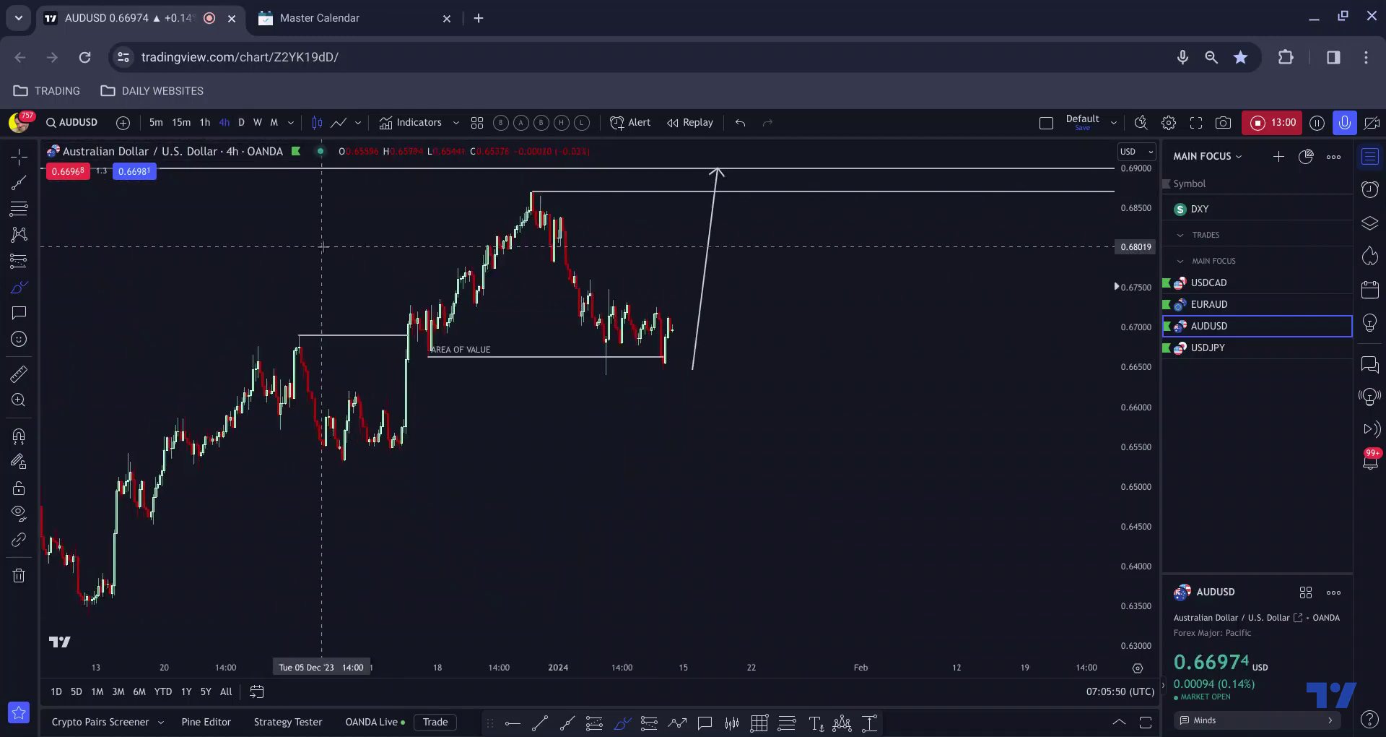
left_click_drag(318, 326, 507, 329)
scroll(507, 329, "up", 5)
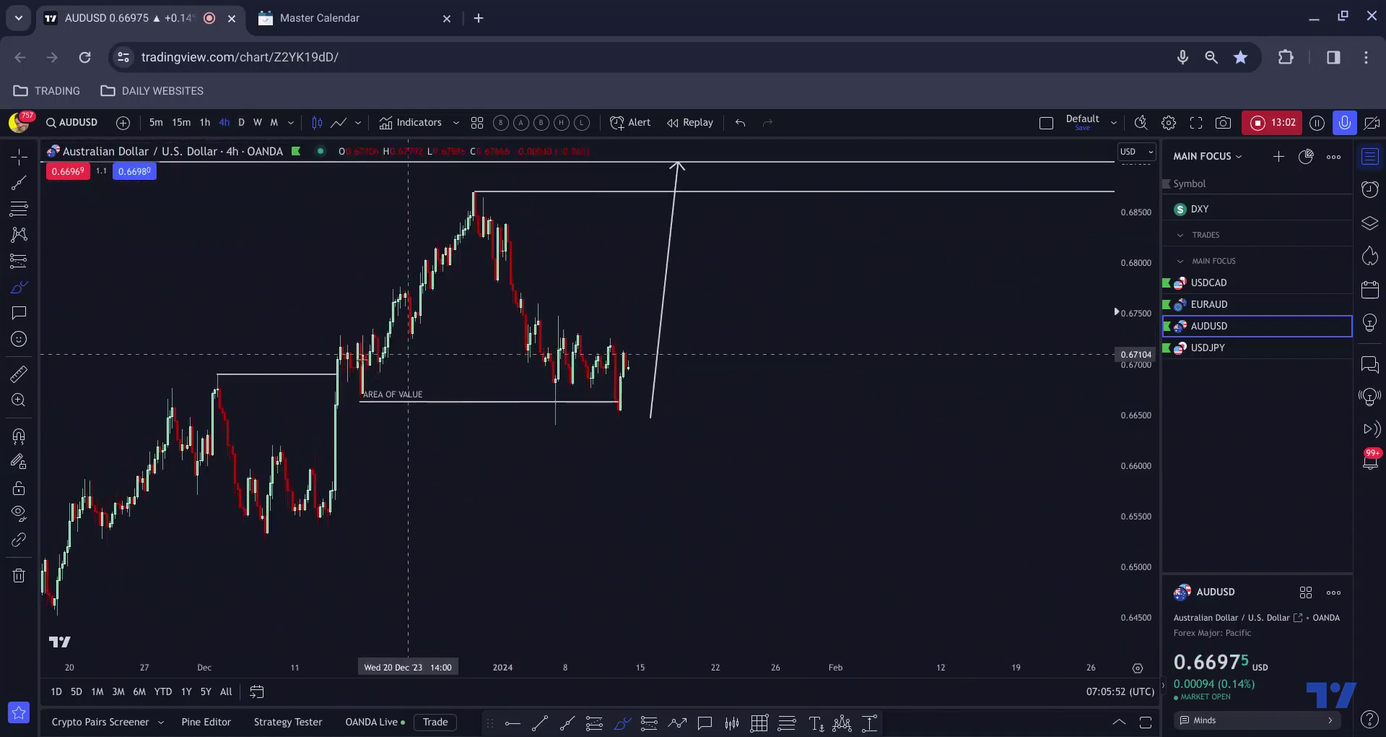
Brush the December rejection from the area of value and January's falling channel with its inner flag and final drop.
mouse_move(343, 327)
left_mouse_down()
mouse_move(365, 380)
mouse_move(408, 283)
left_mouse_up()
left_click_drag(525, 360, 605, 397)
left_click_drag(538, 307, 599, 337)
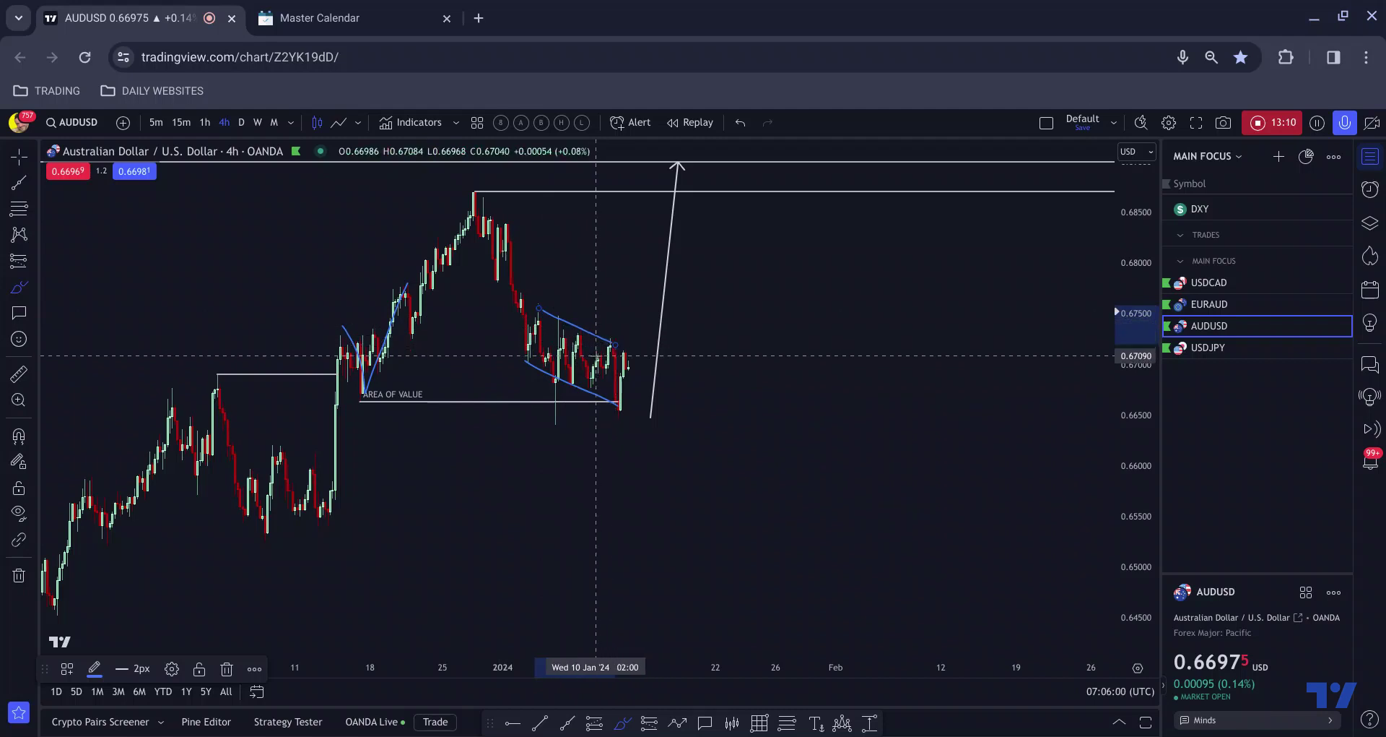
scroll(520, 382, "up", 1)
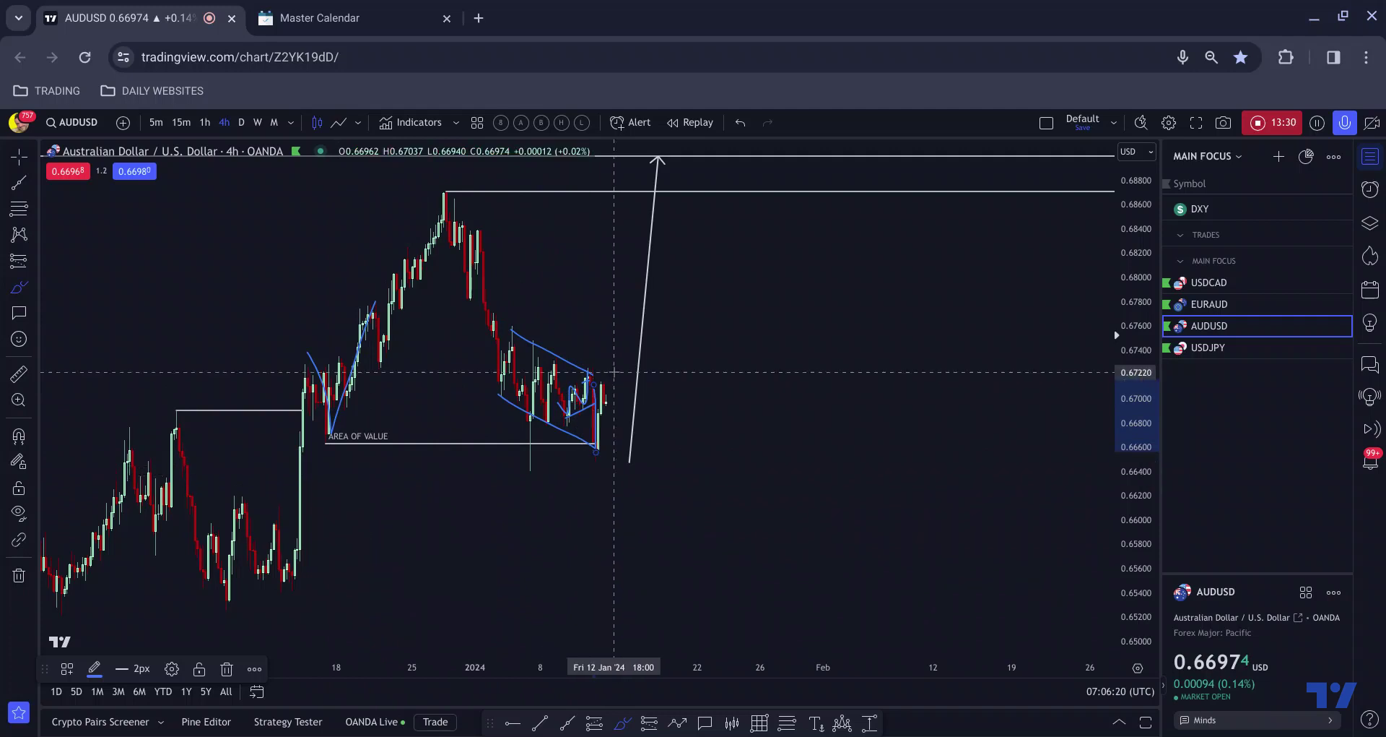
Undo all the blue brush marks on AUDUSD's 4-hour chart.
key("ctrl+z")
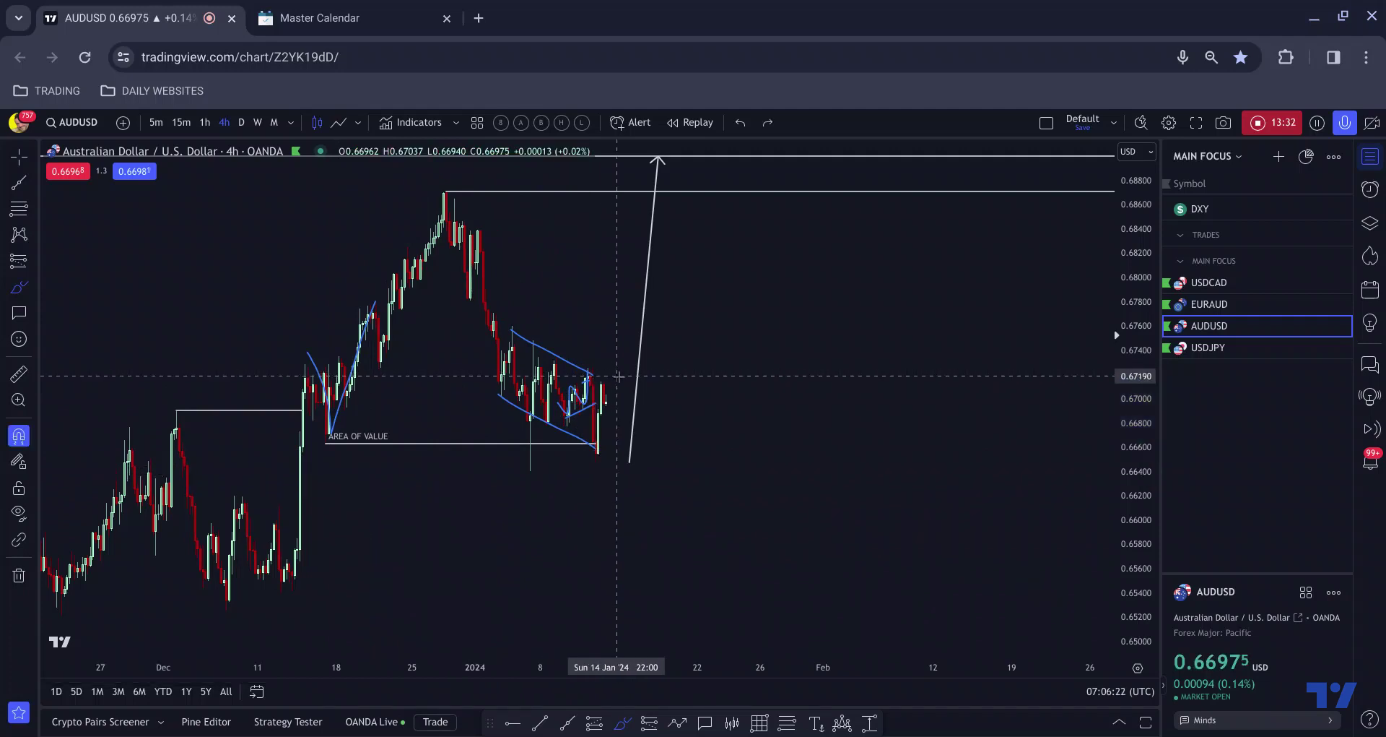
key("ctrl+z")
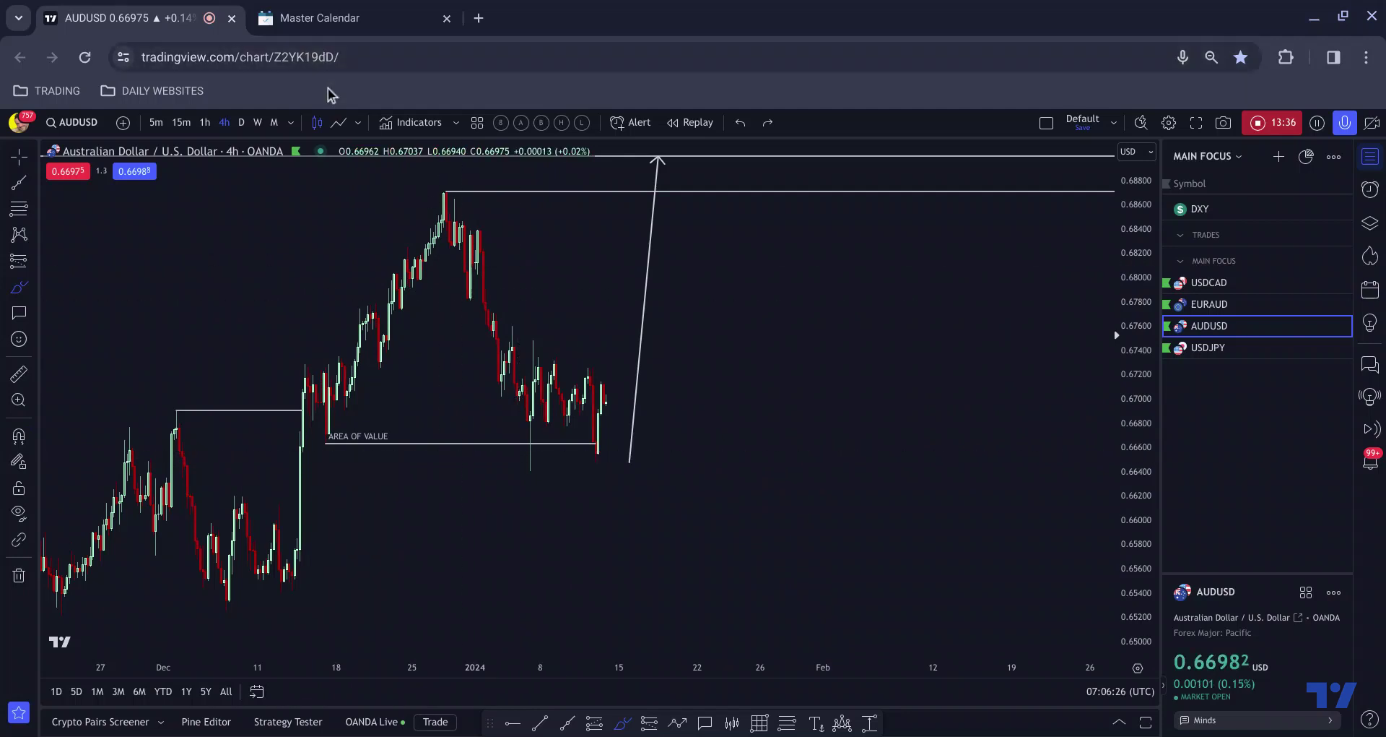
left_click(330, 125)
left_click(318, 124)
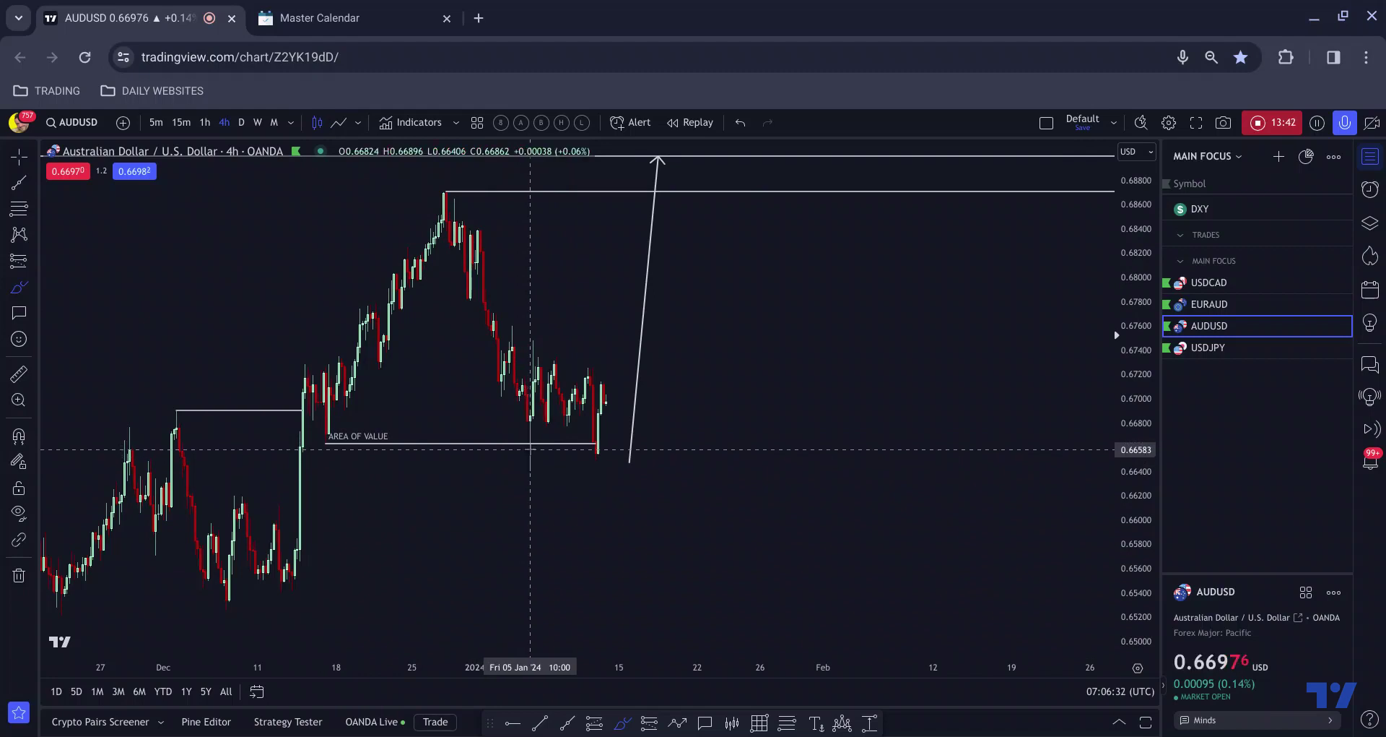
Switch AUDUSD to the 1-hour chart and examine January's price action above and through the area of value.
left_click(205, 122)
scroll(400, 253, "down", 3)
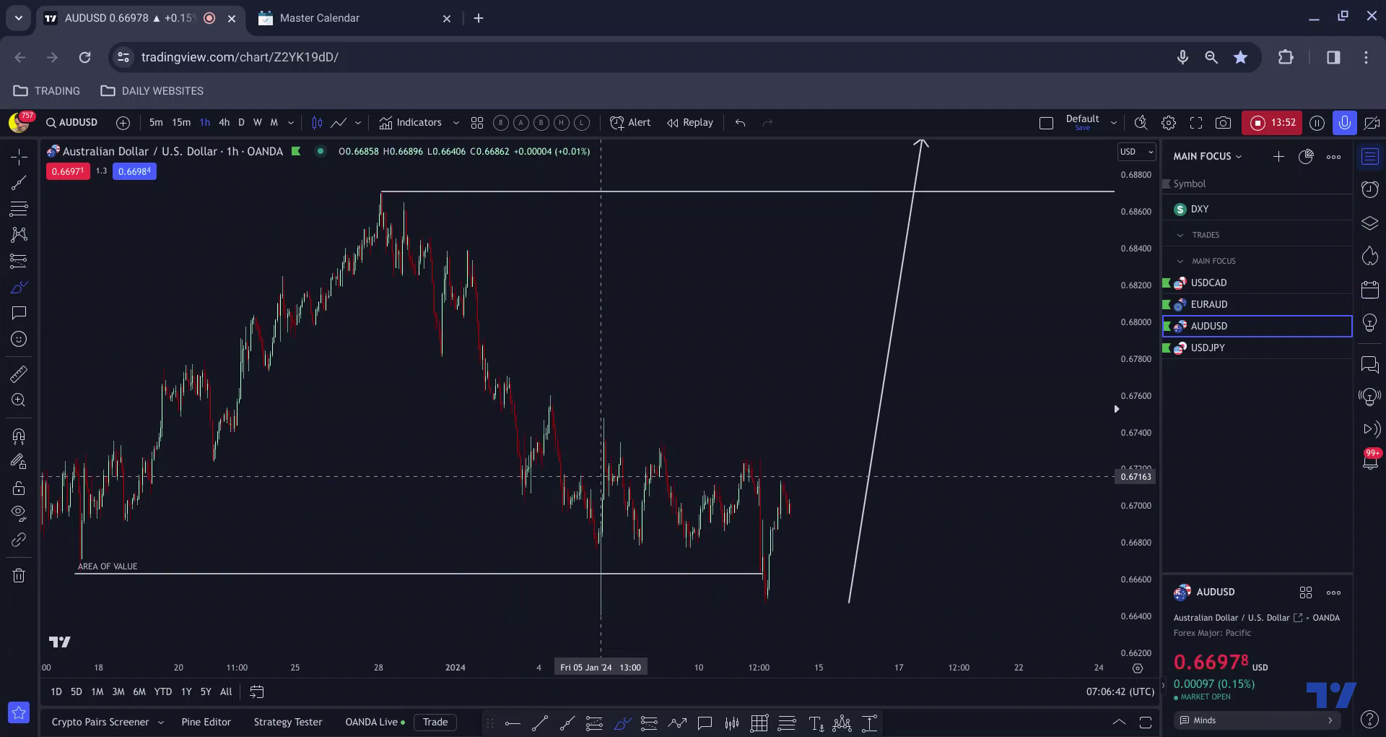
scroll(600, 476, "right", 5)
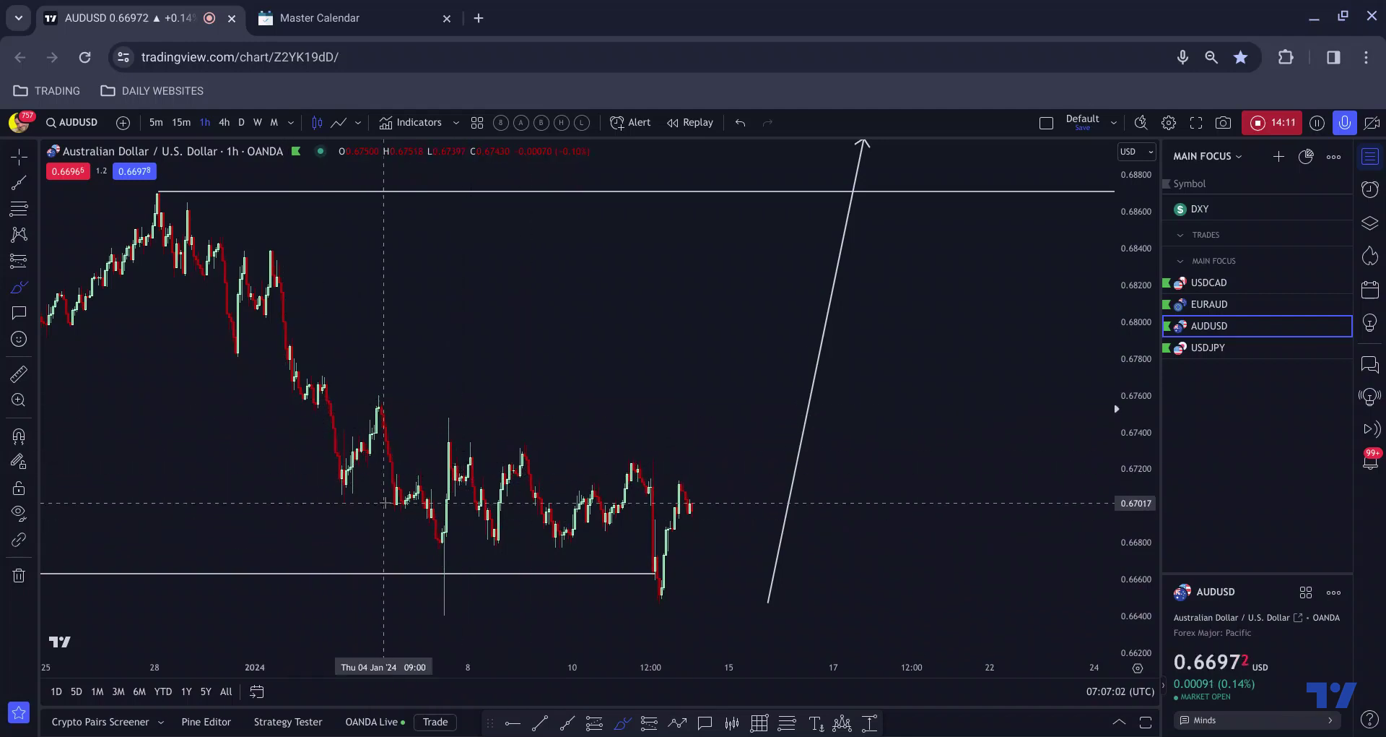
scroll(444, 470, "up", 3)
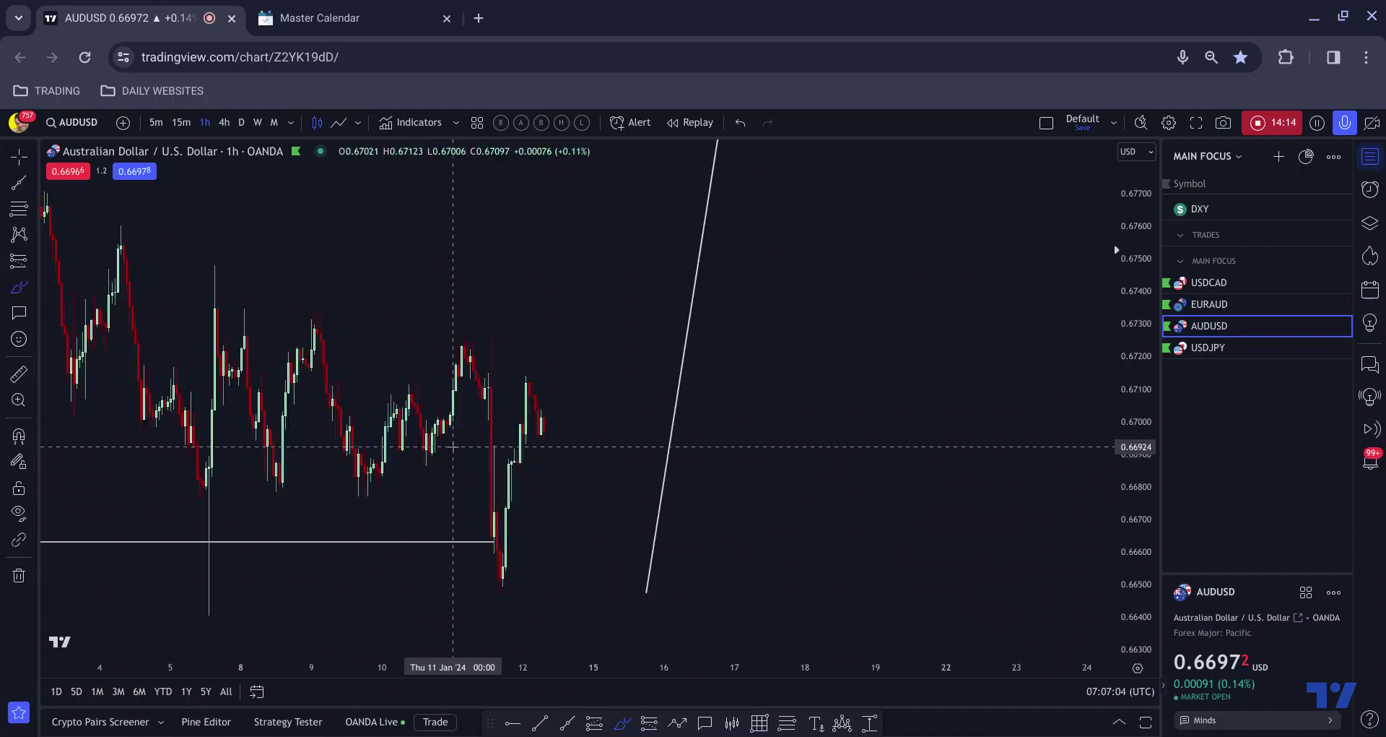
Delete the leftover Brush object and replace the visible white Path with the F group's long setup.
left_click(1371, 224)
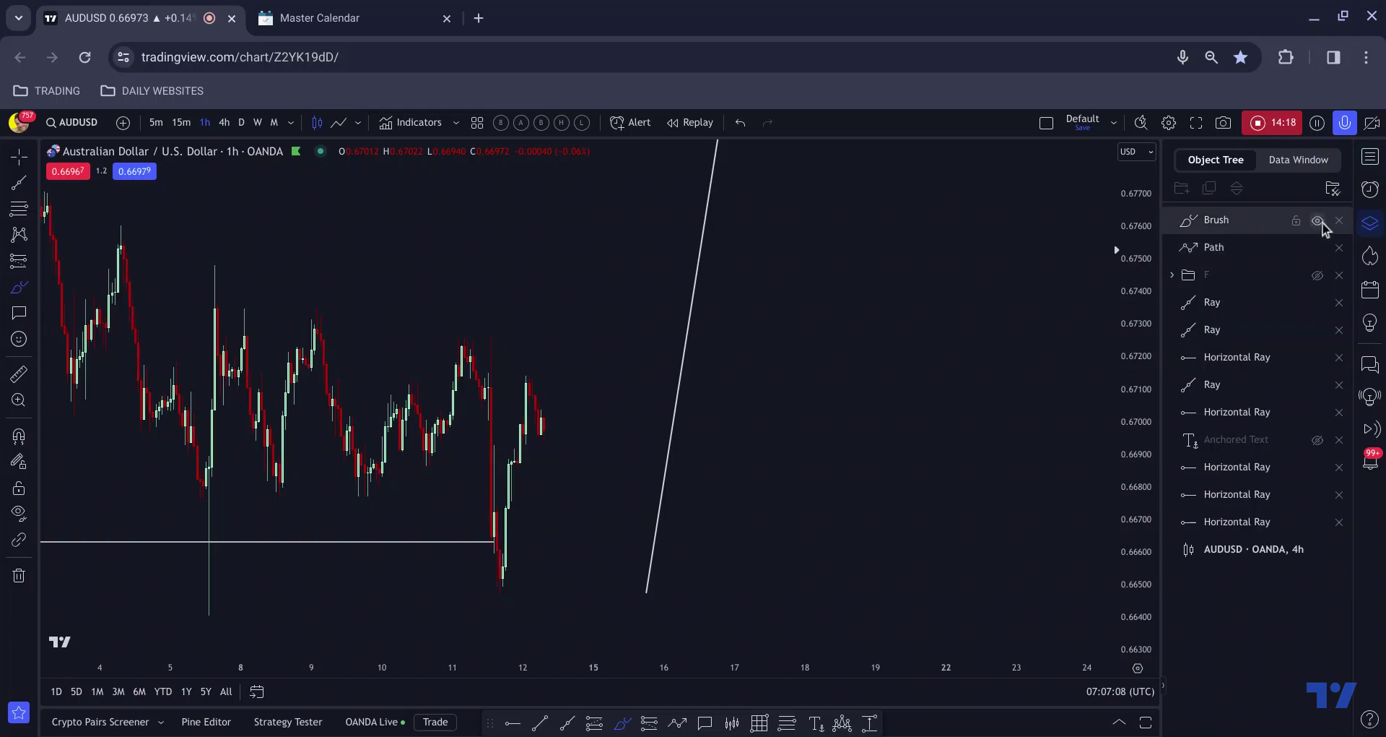
left_click(1338, 221)
left_click(1318, 247)
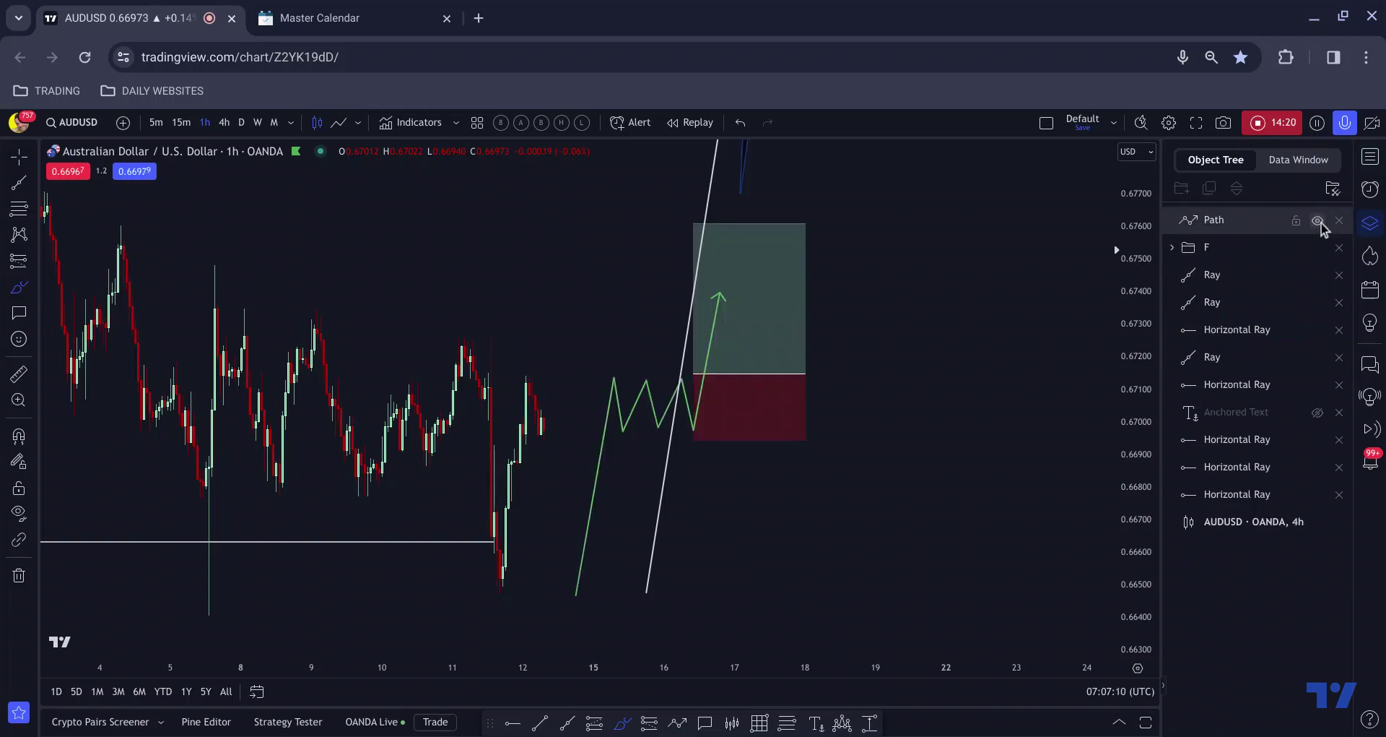
Examine the green flag projection and select the long position at its entry level.
scroll(571, 364, "down", 1)
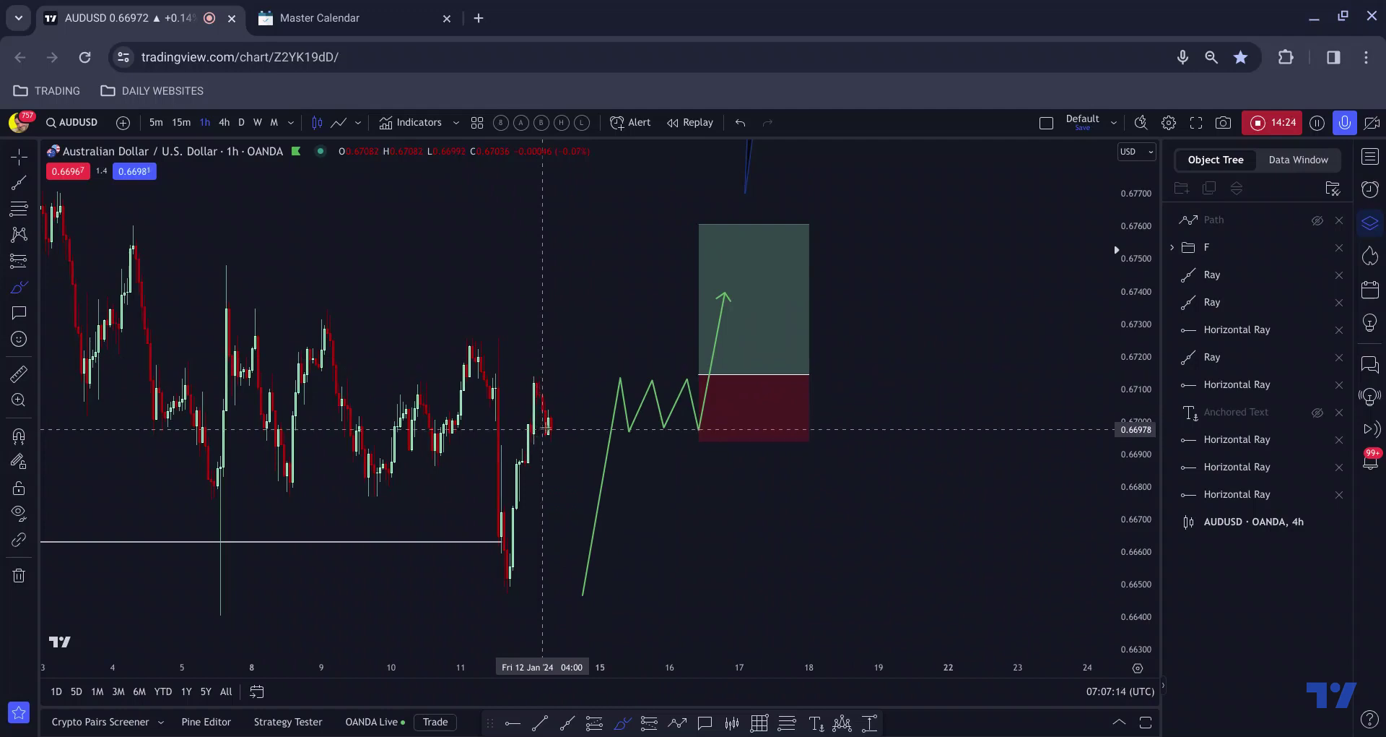
scroll(622, 301, "up", 2)
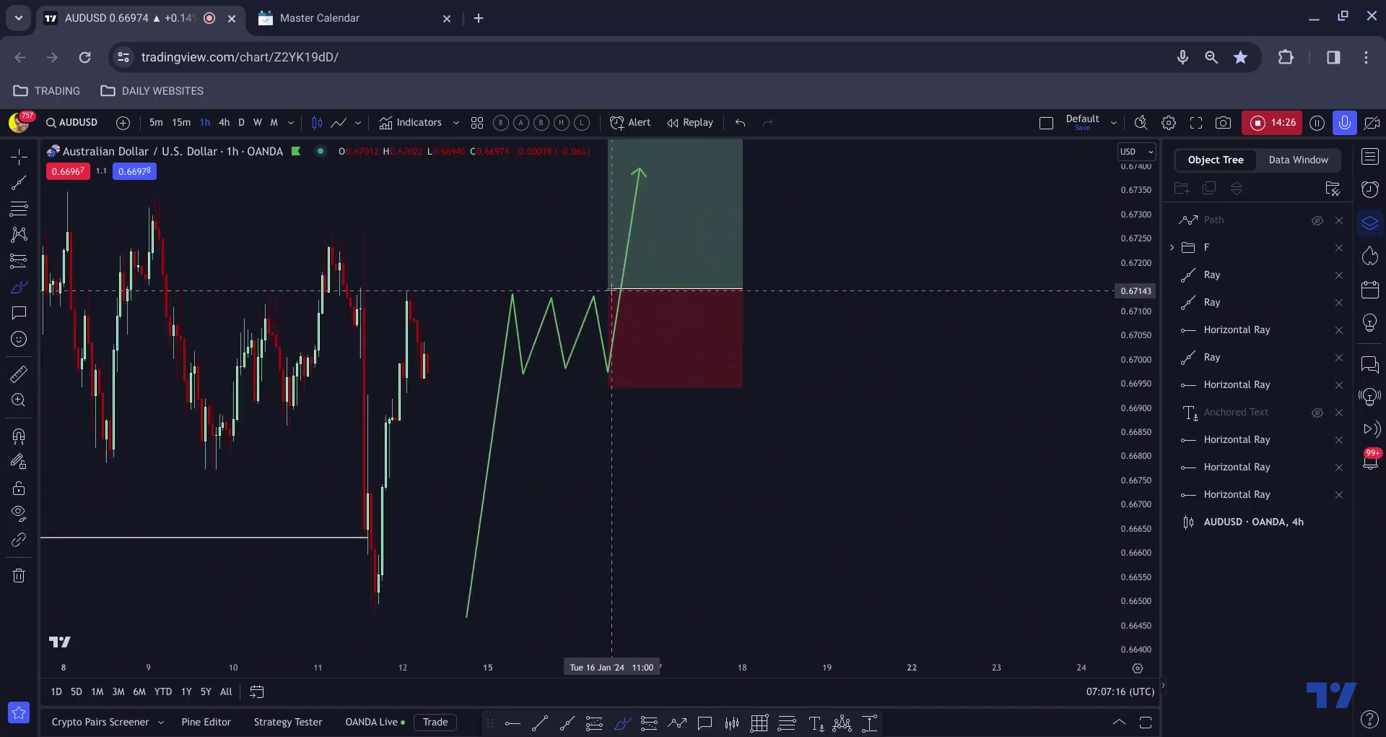
left_click(608, 290)
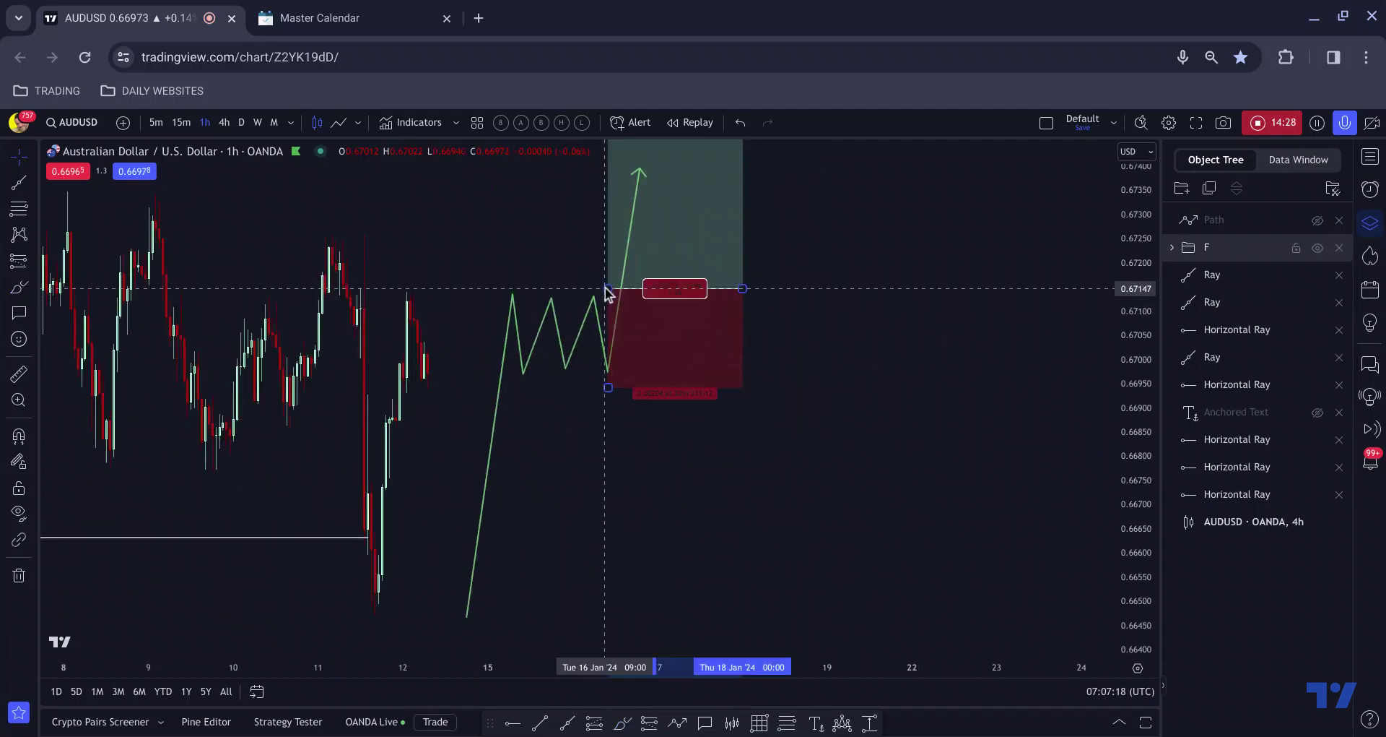
Try lowering the long position's entry level to about 0.67038 and undo the change.
left_click_drag(607, 289, 613, 348)
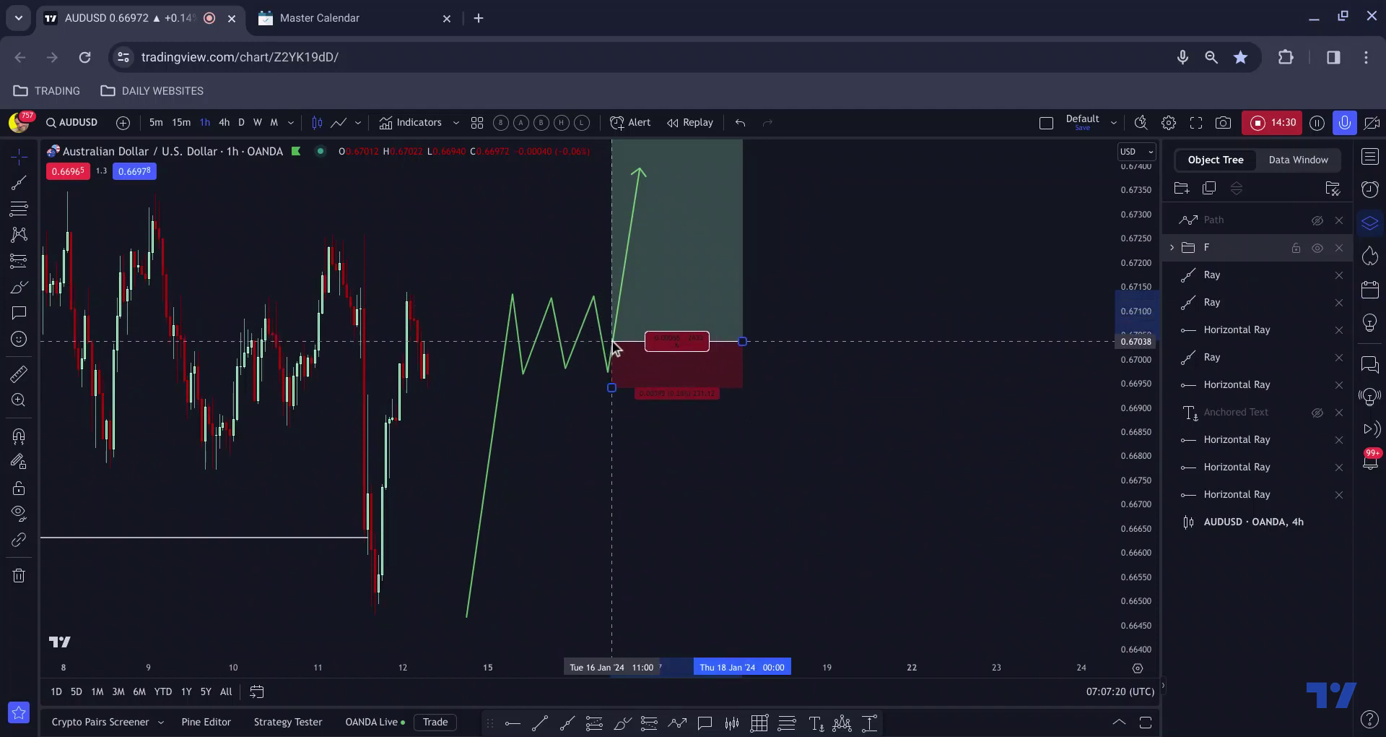
key("ctrl+z")
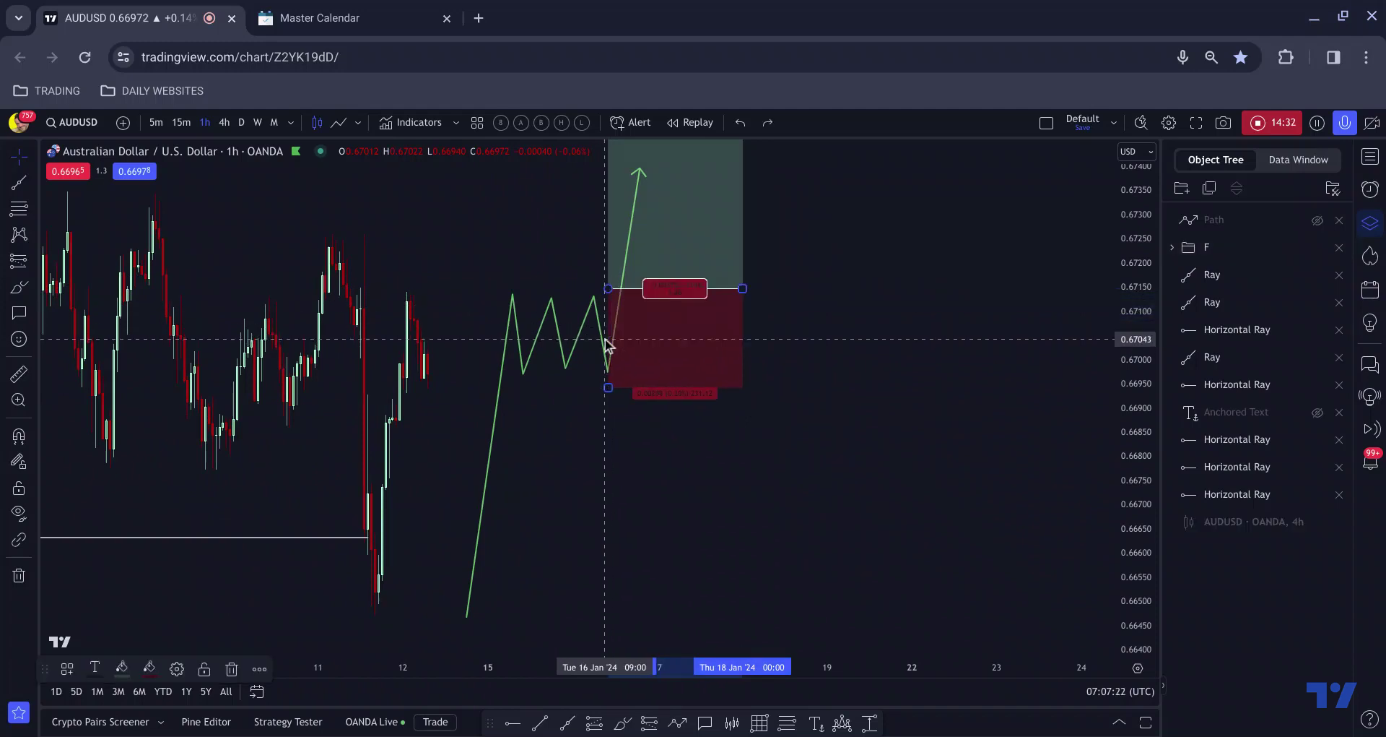
scroll(513, 296, "down", 3)
left_click(514, 295)
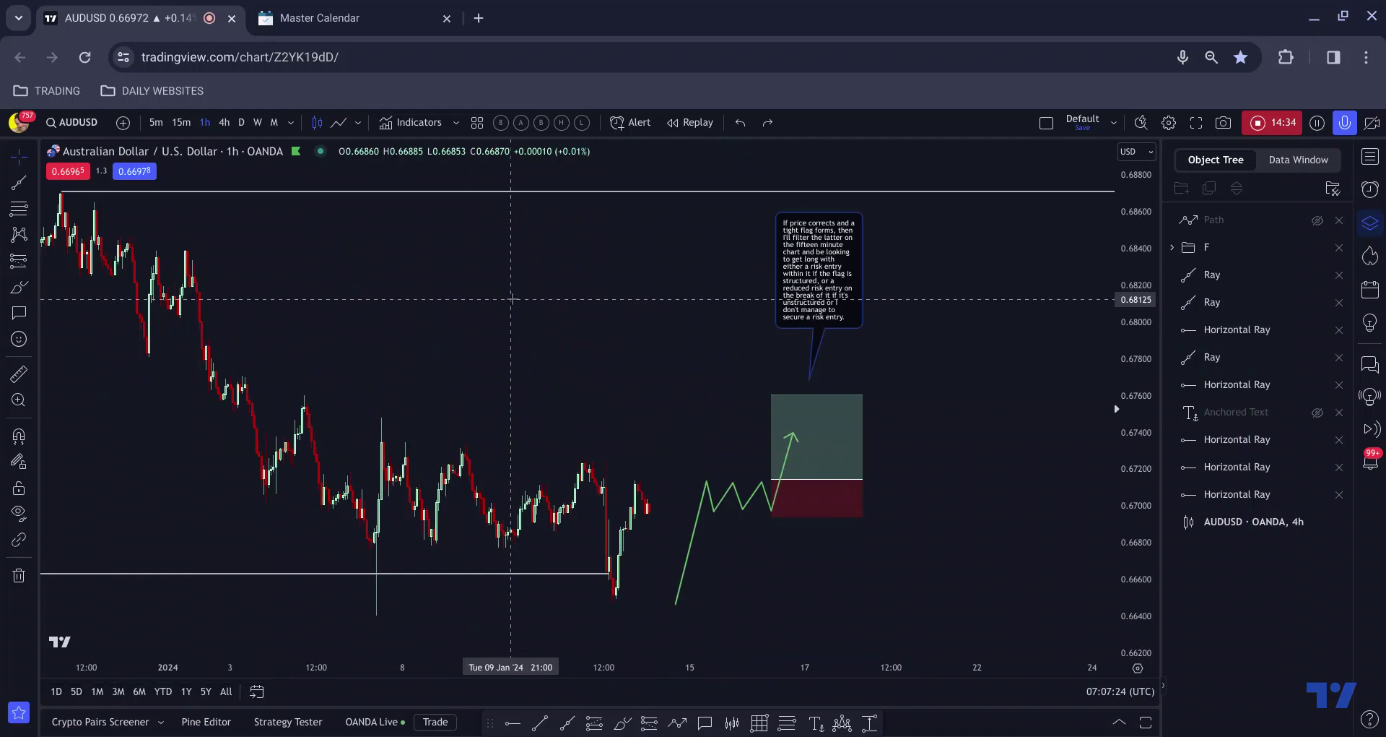
Examine the long position's entry level against the green flag projection and January's price action.
scroll(513, 295, "up", 1)
scroll(548, 416, "up", 1)
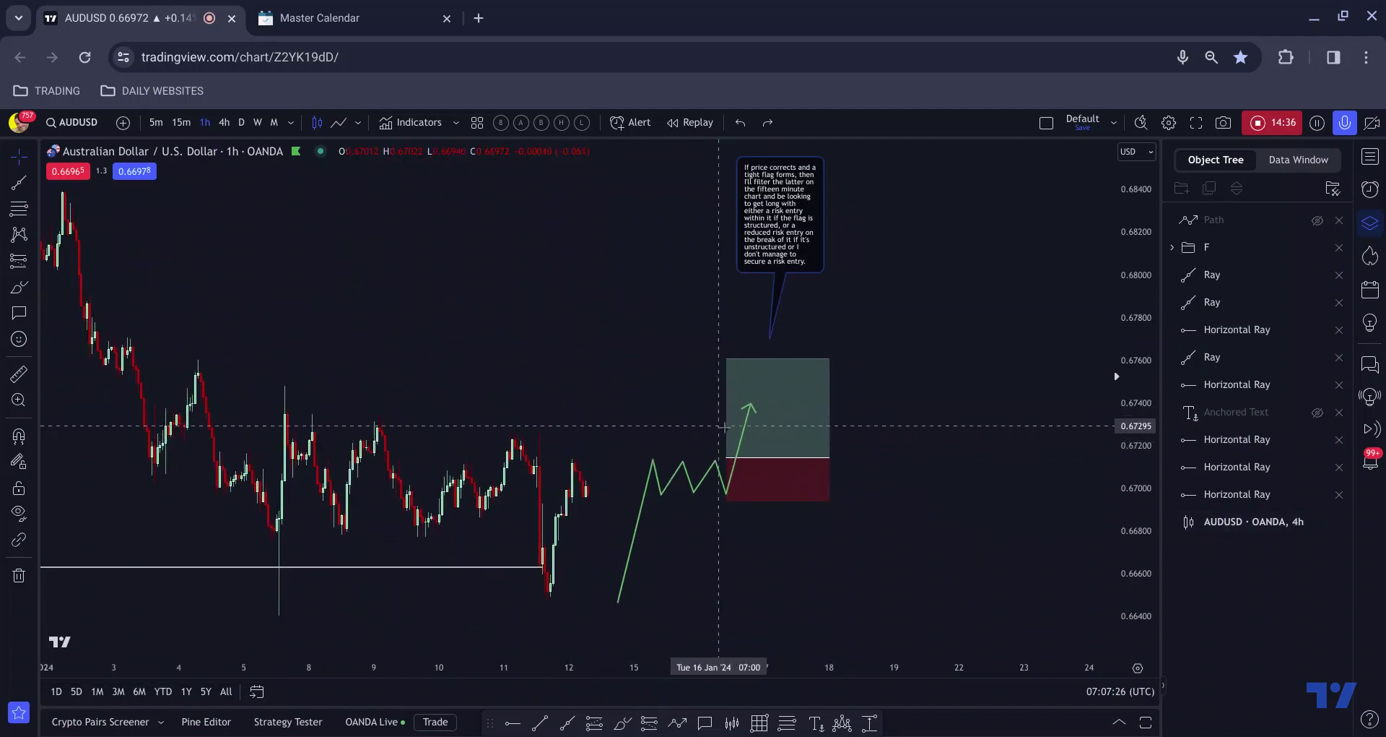
left_click(724, 462)
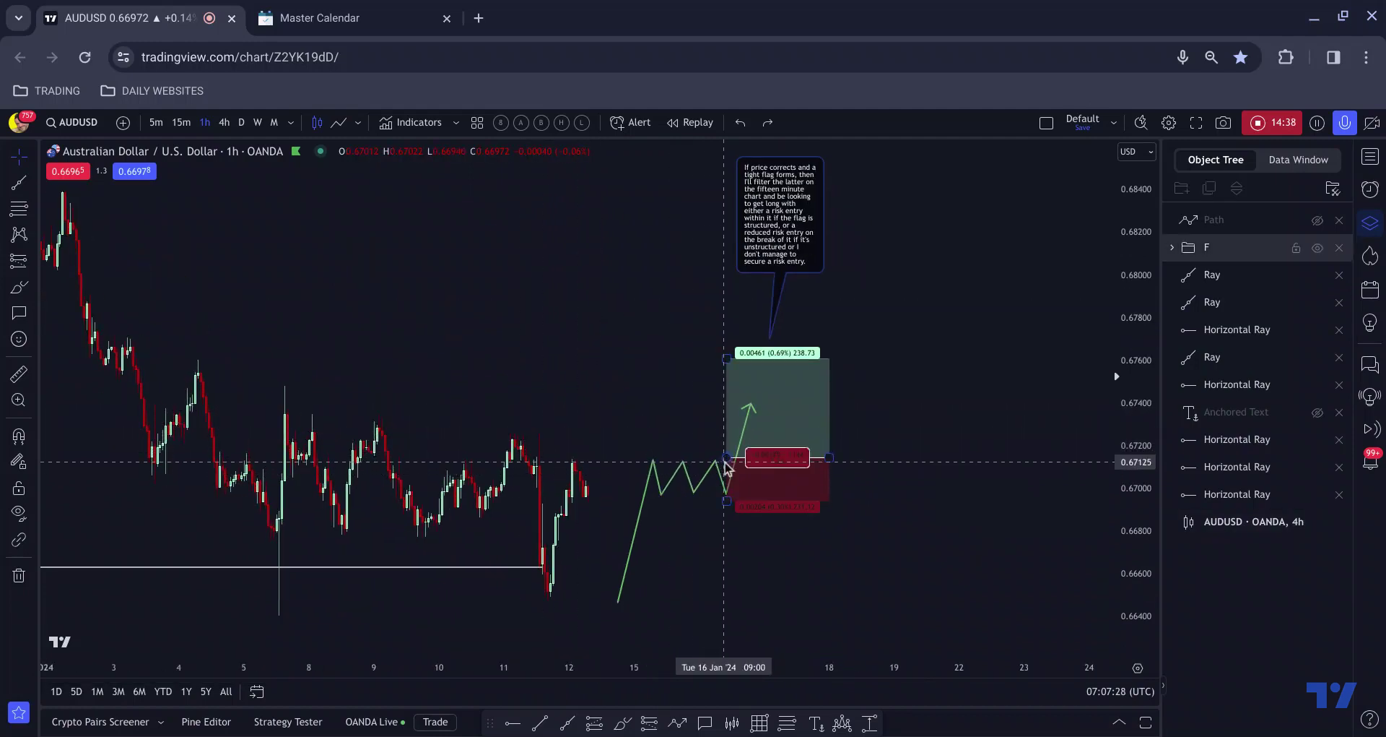
left_click(606, 406)
scroll(607, 406, "down", 1)
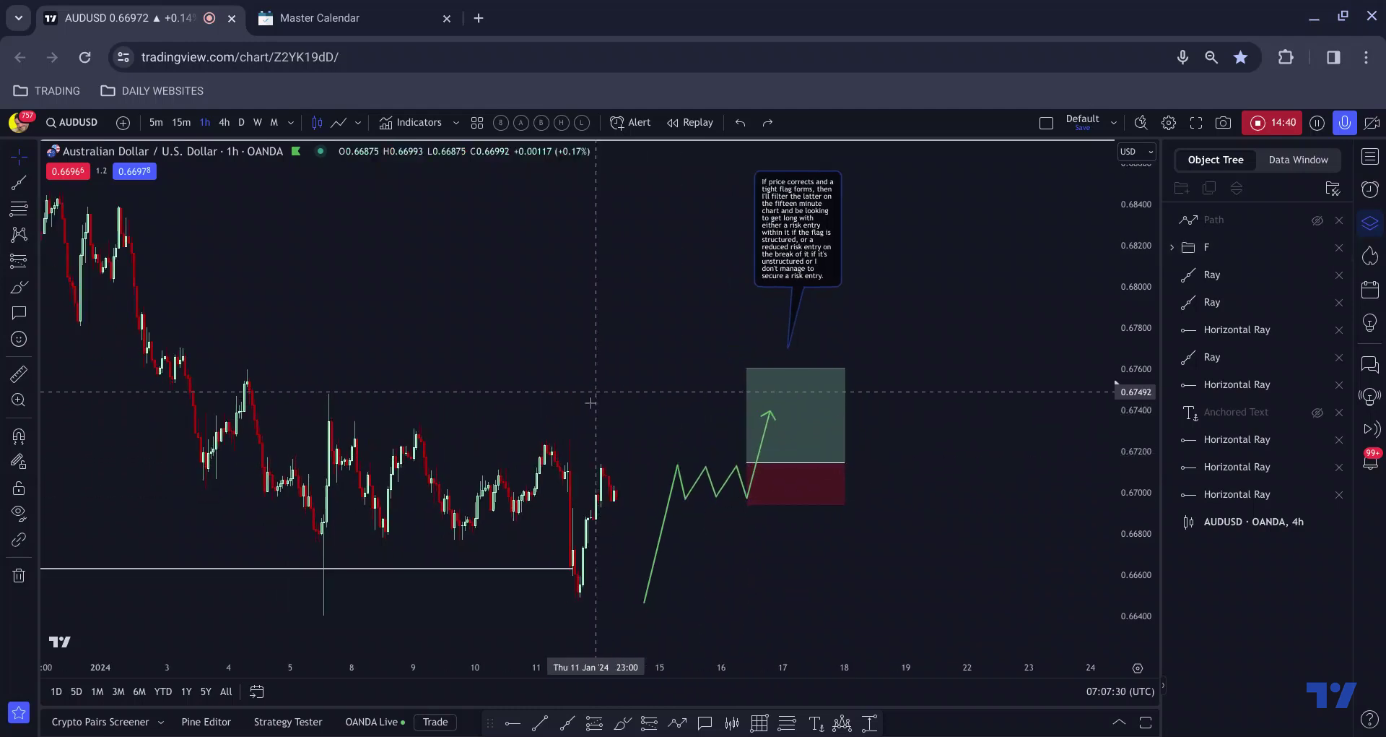
Brush boundaries below and above January's descending correction, and discard the steep brush stroke drawn across the green projection.
left_click(621, 725)
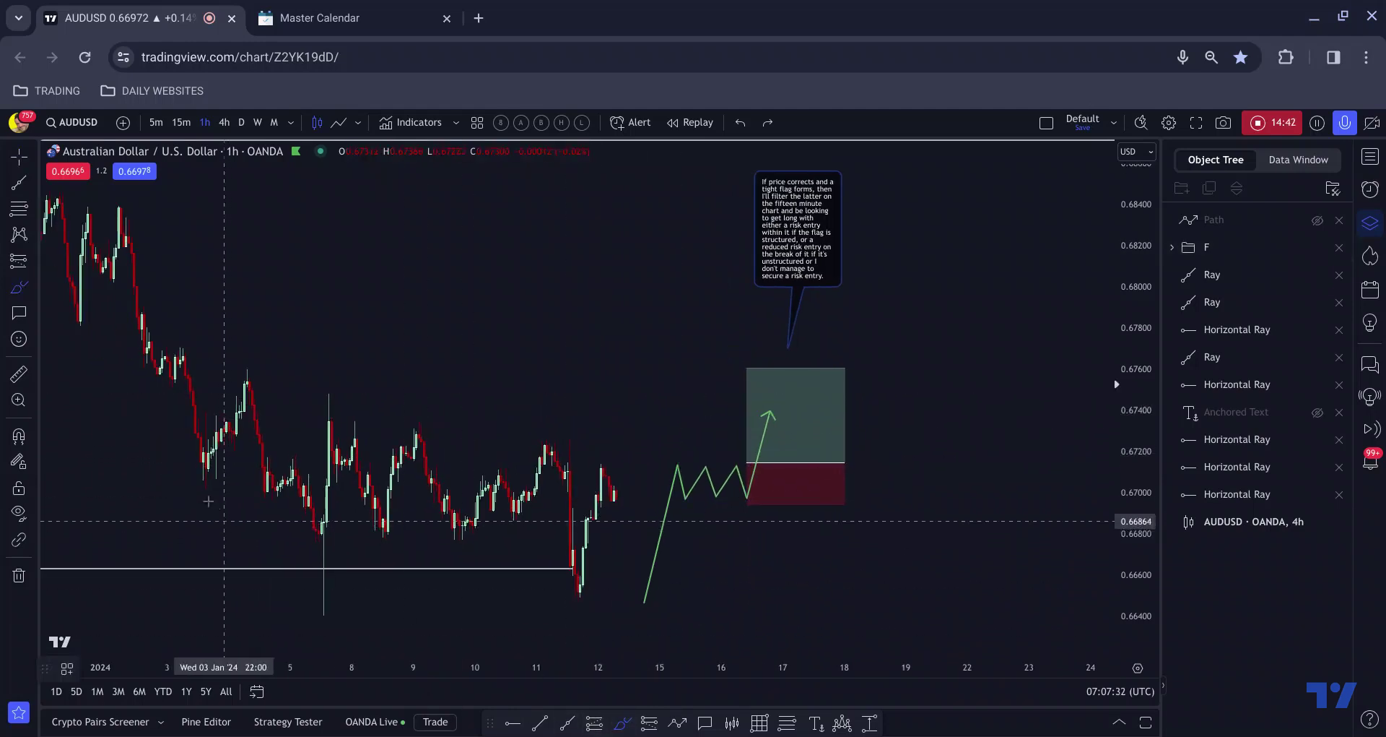
mouse_move(208, 501)
left_mouse_down()
mouse_move(476, 584)
mouse_move(577, 594)
left_mouse_up()
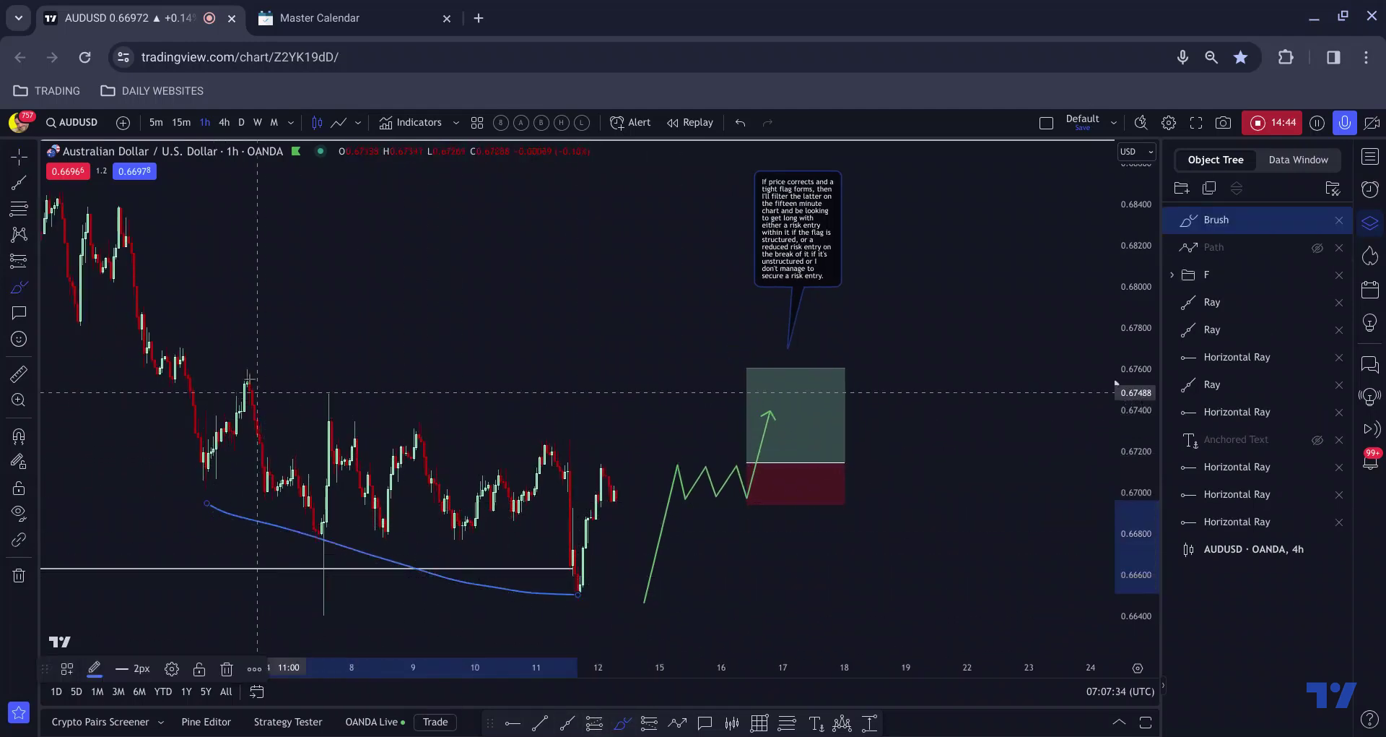
mouse_move(236, 363)
left_mouse_down()
mouse_move(416, 397)
mouse_move(614, 459)
left_mouse_up()
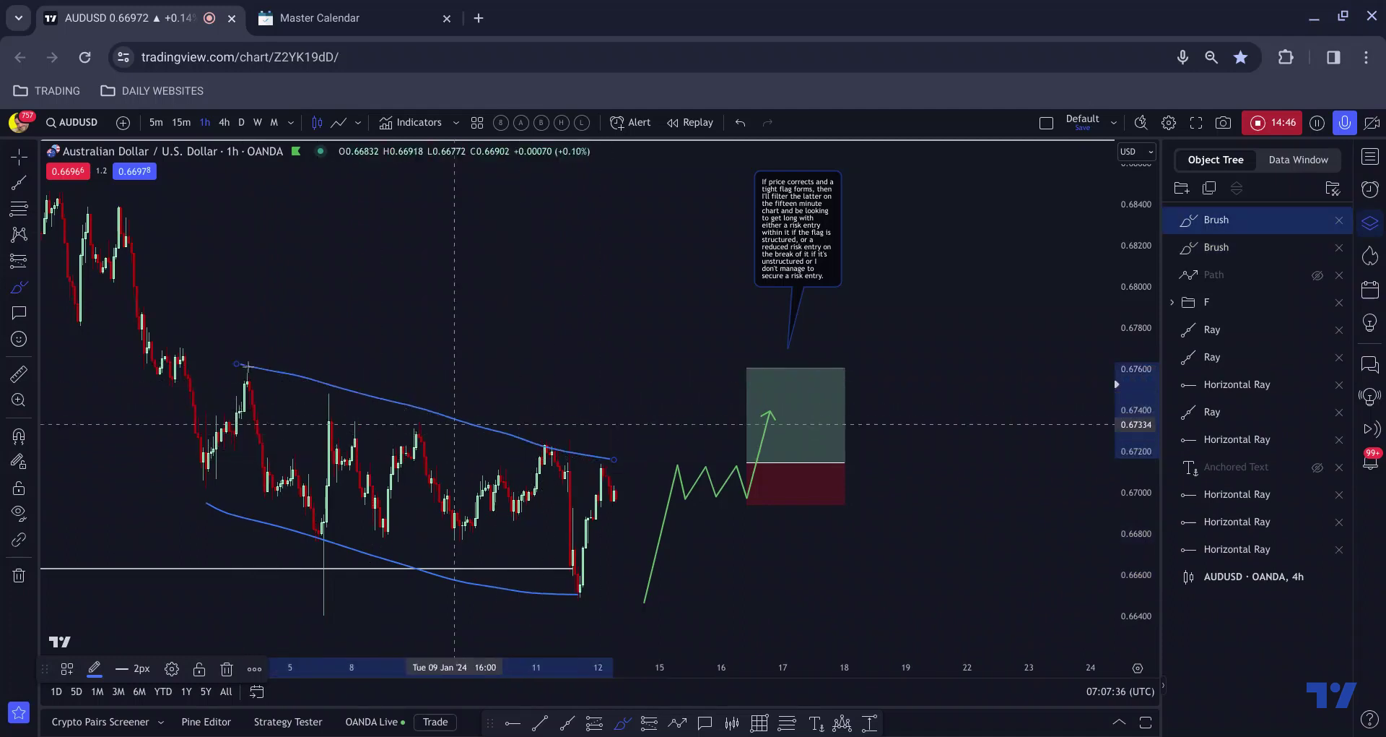
left_click(241, 367)
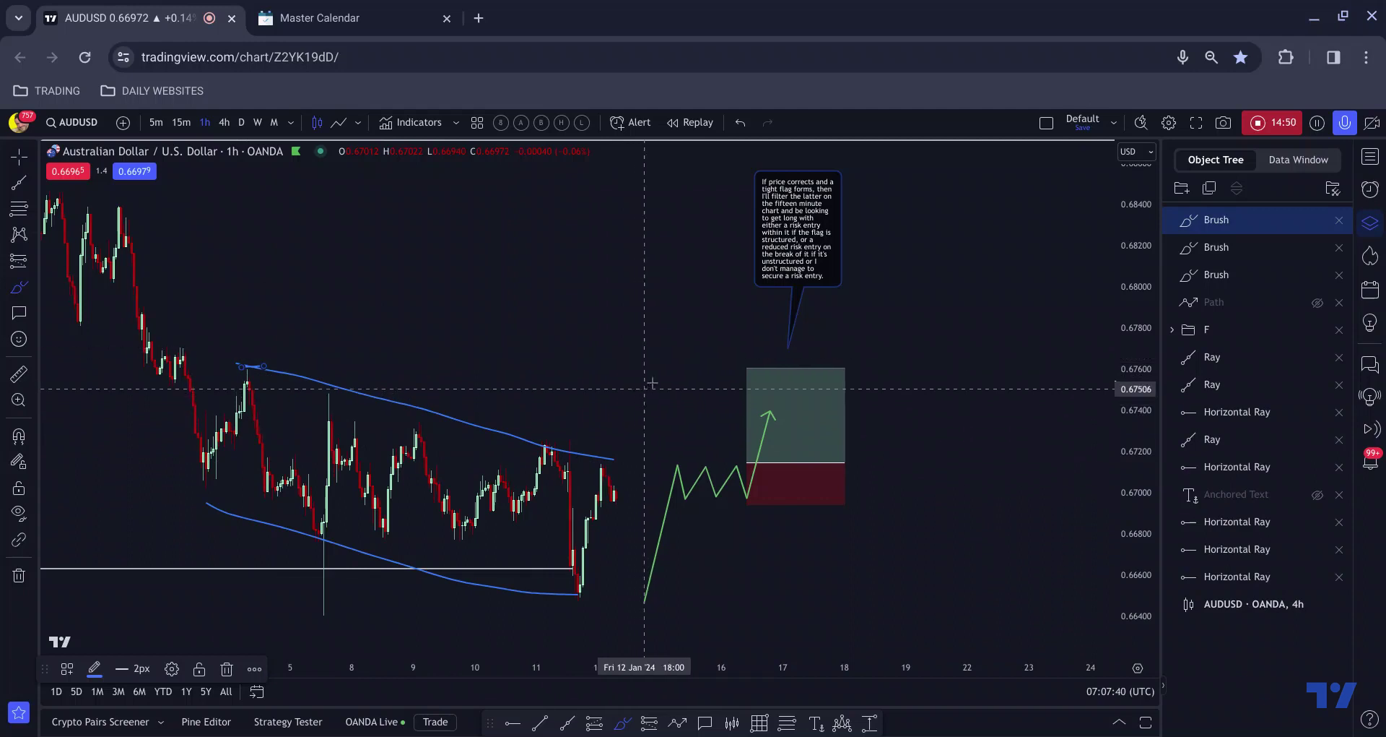
left_click_drag(661, 374, 717, 606)
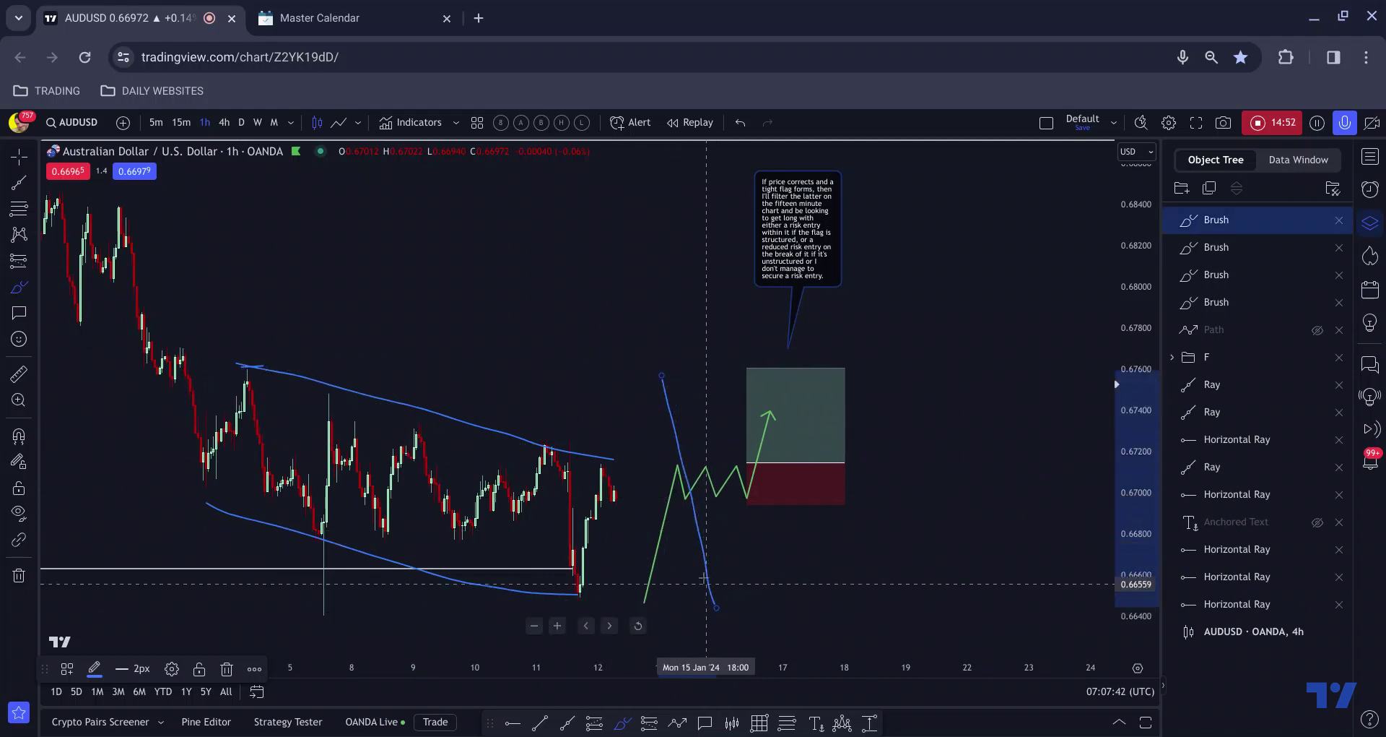
key("Delete")
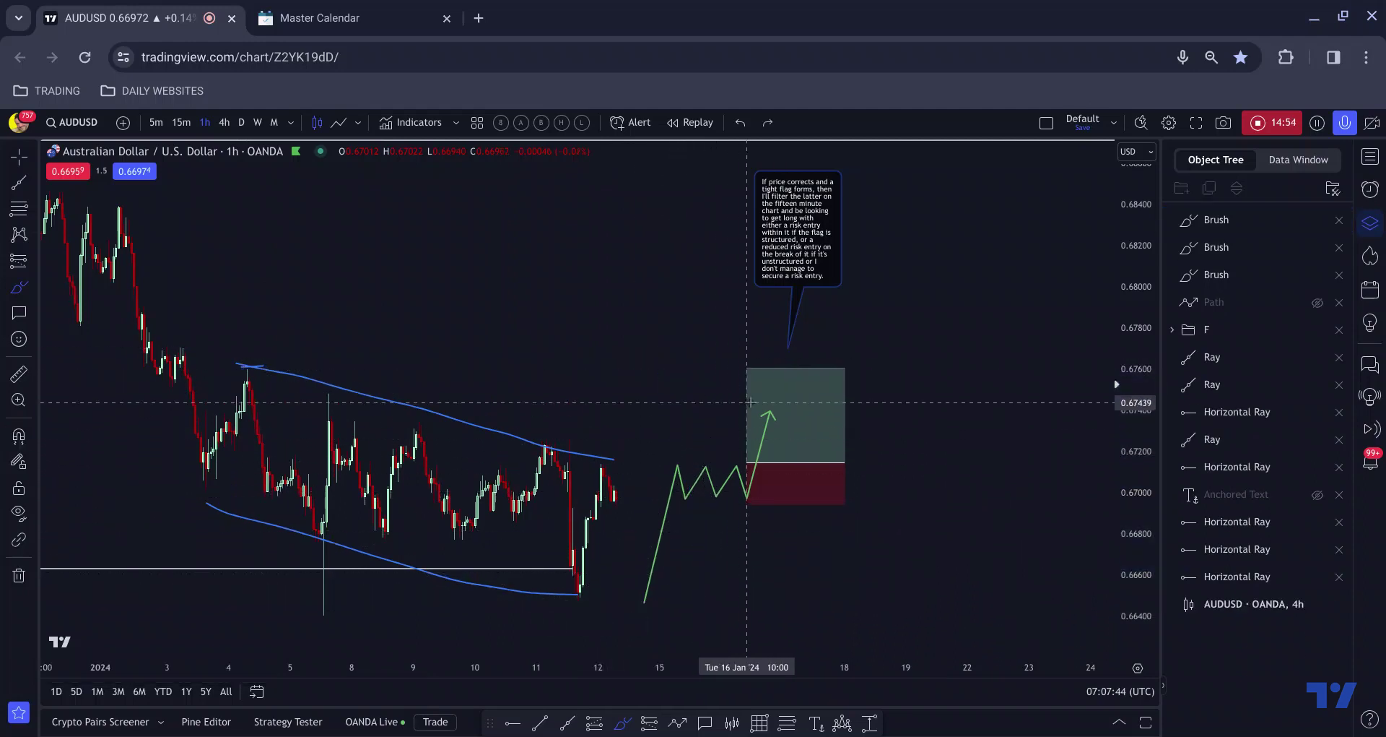
Inspect the long position's target area and entry level, and undo the remaining blue brush marks.
left_click(775, 404)
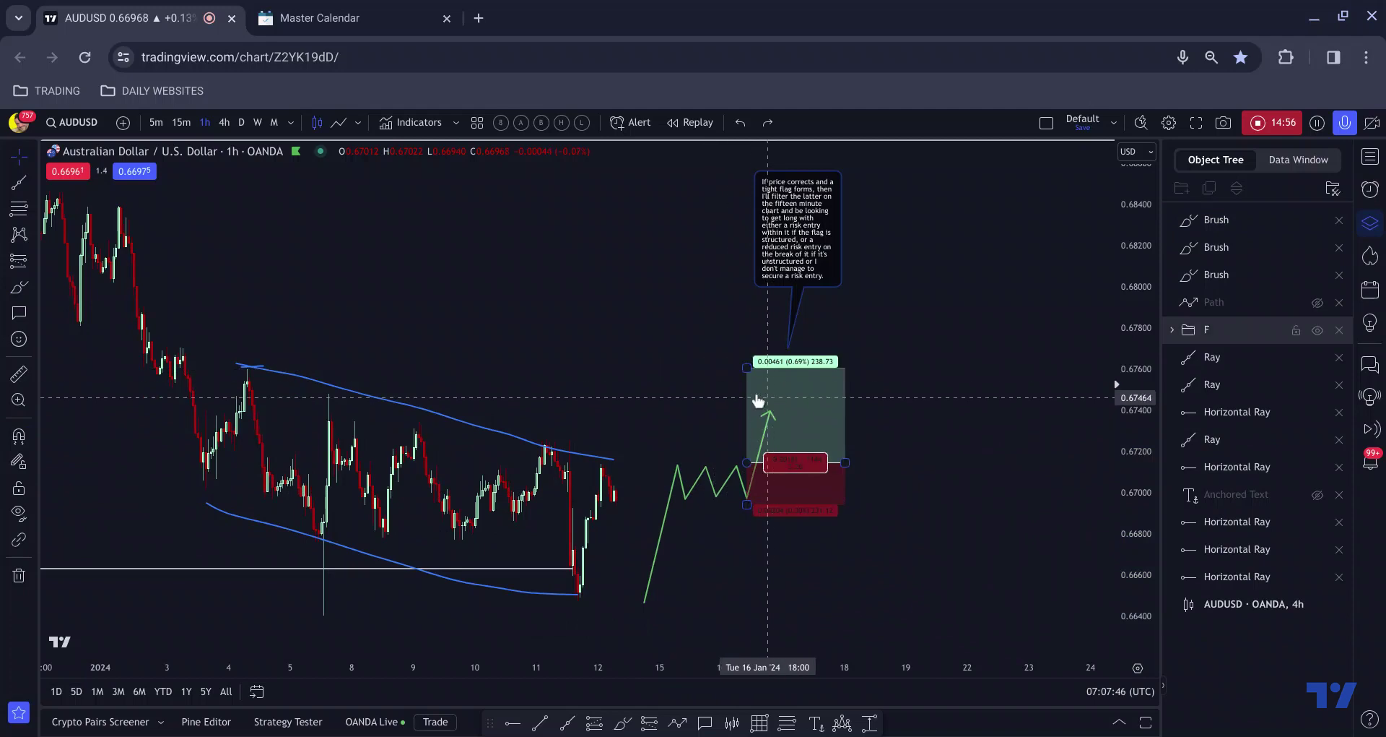
left_click(679, 377)
left_click(746, 466)
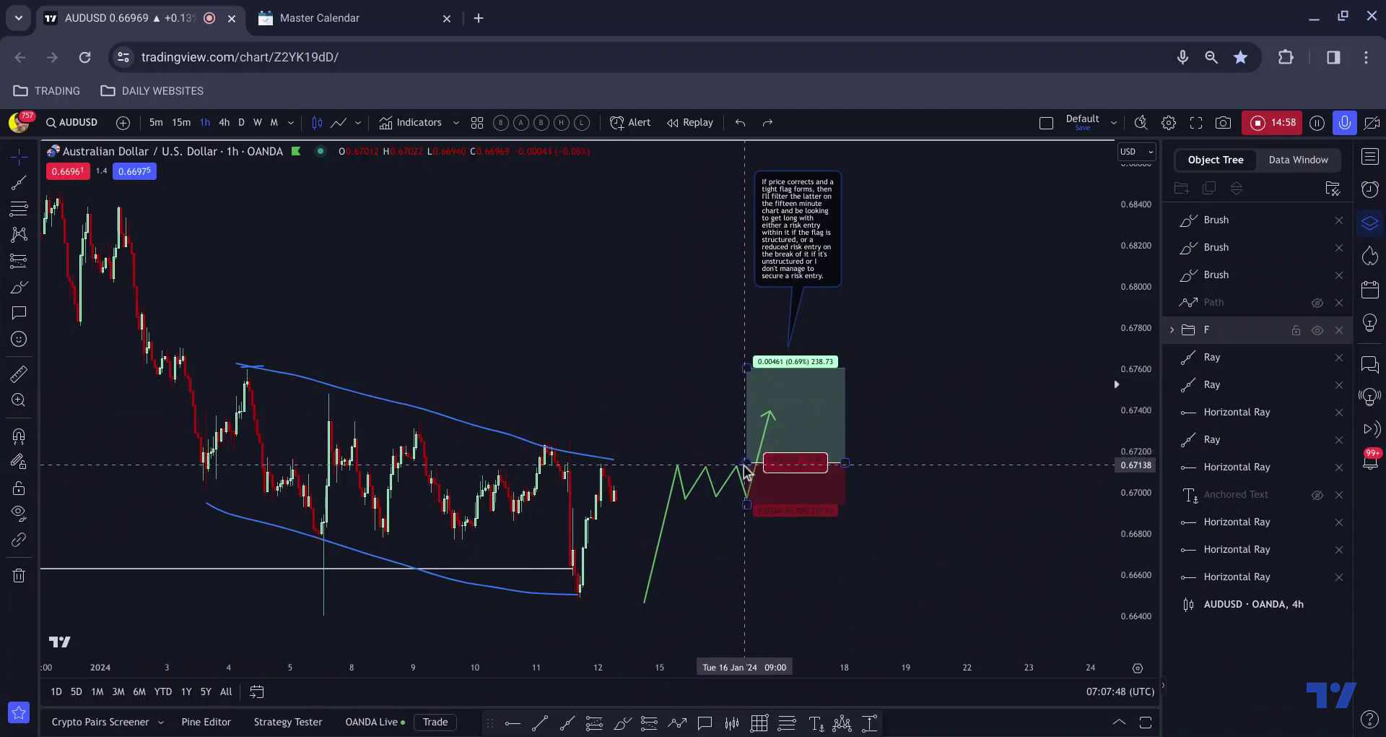
key("ctrl+z")
key("ctrl+z")
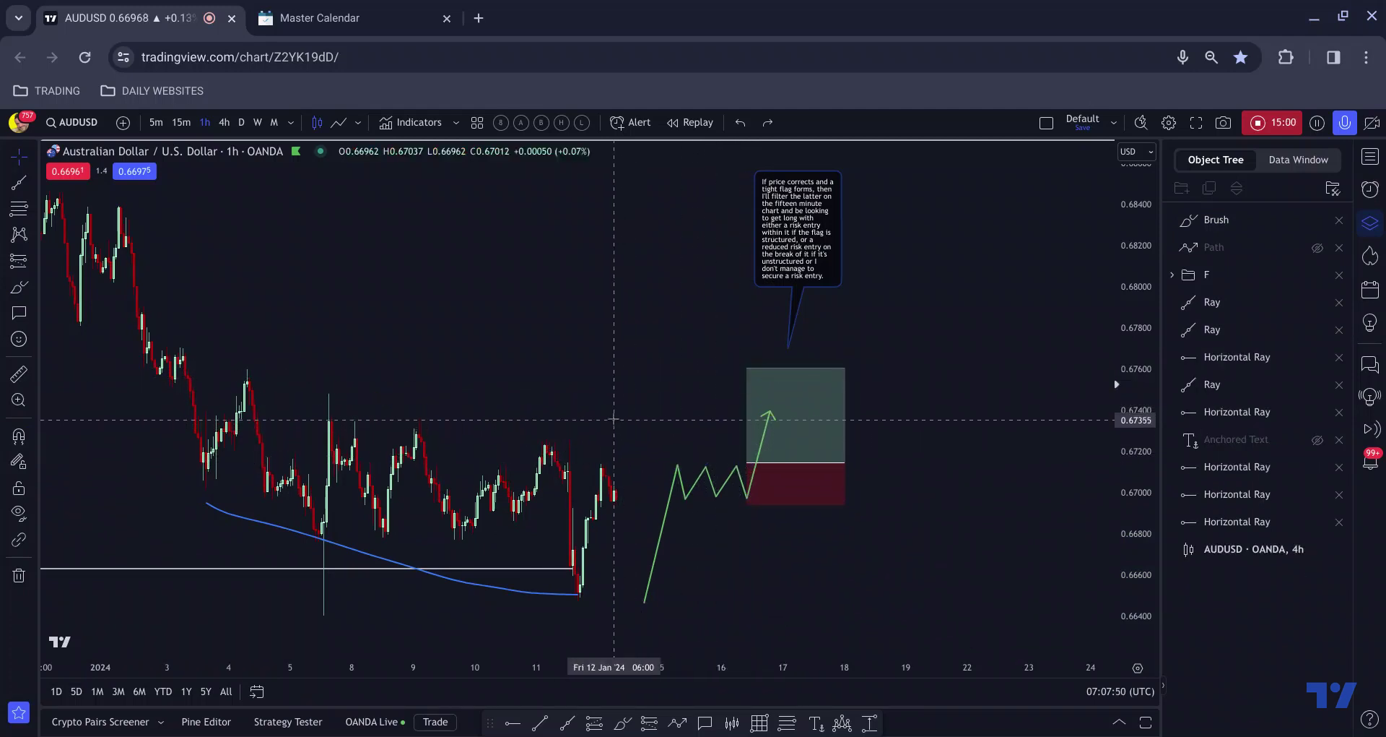
key("ctrl+z")
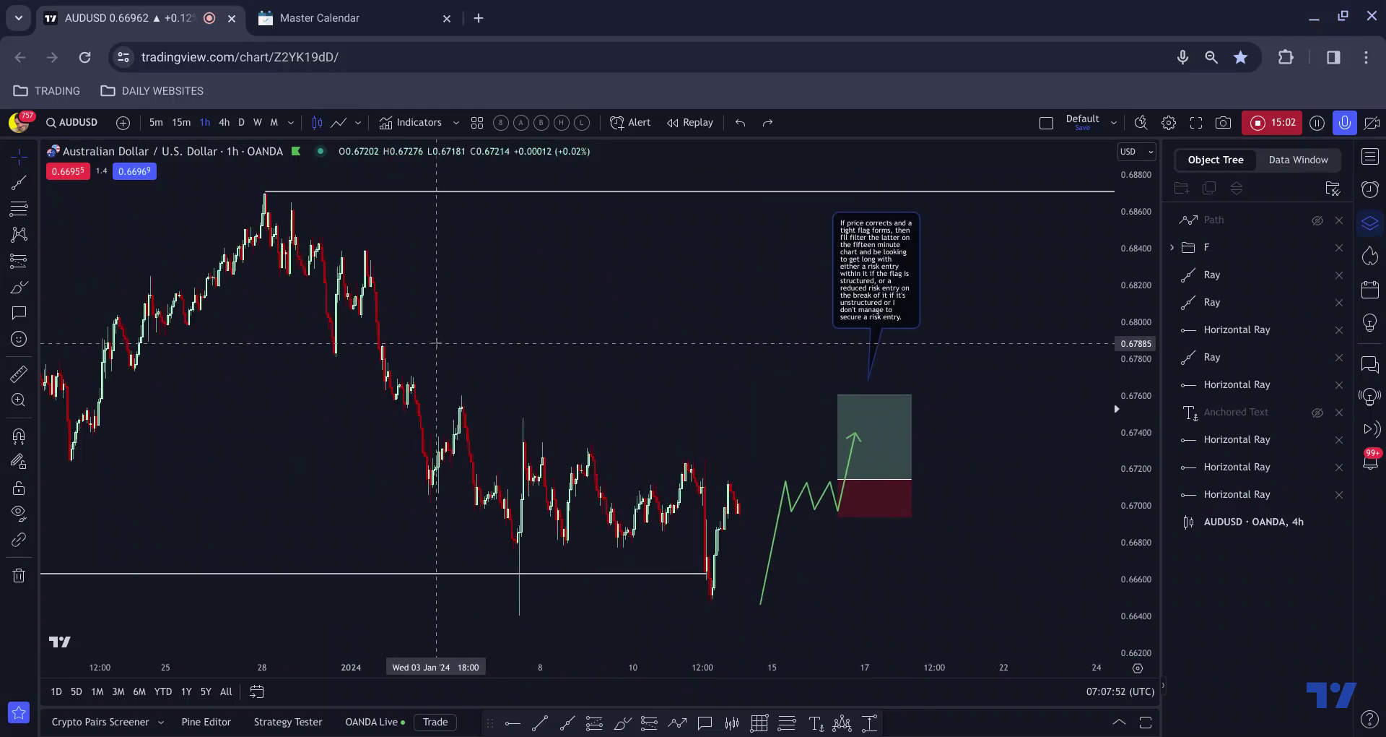
Examine AUDUSD's 1-hour price action from the autumn rally through the area of value to the planned long setup.
scroll(451, 344, "down", 2)
scroll(466, 343, "down", 5)
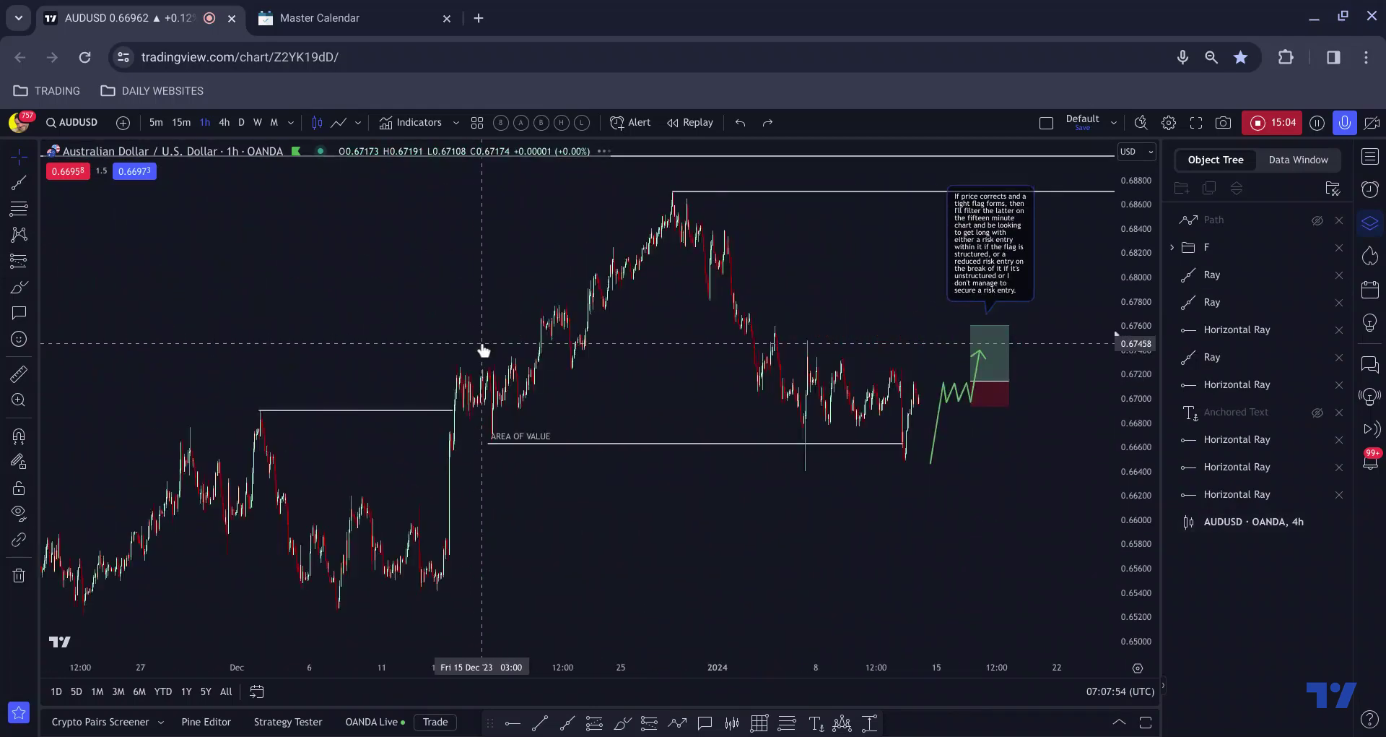
scroll(434, 217, "down", 5)
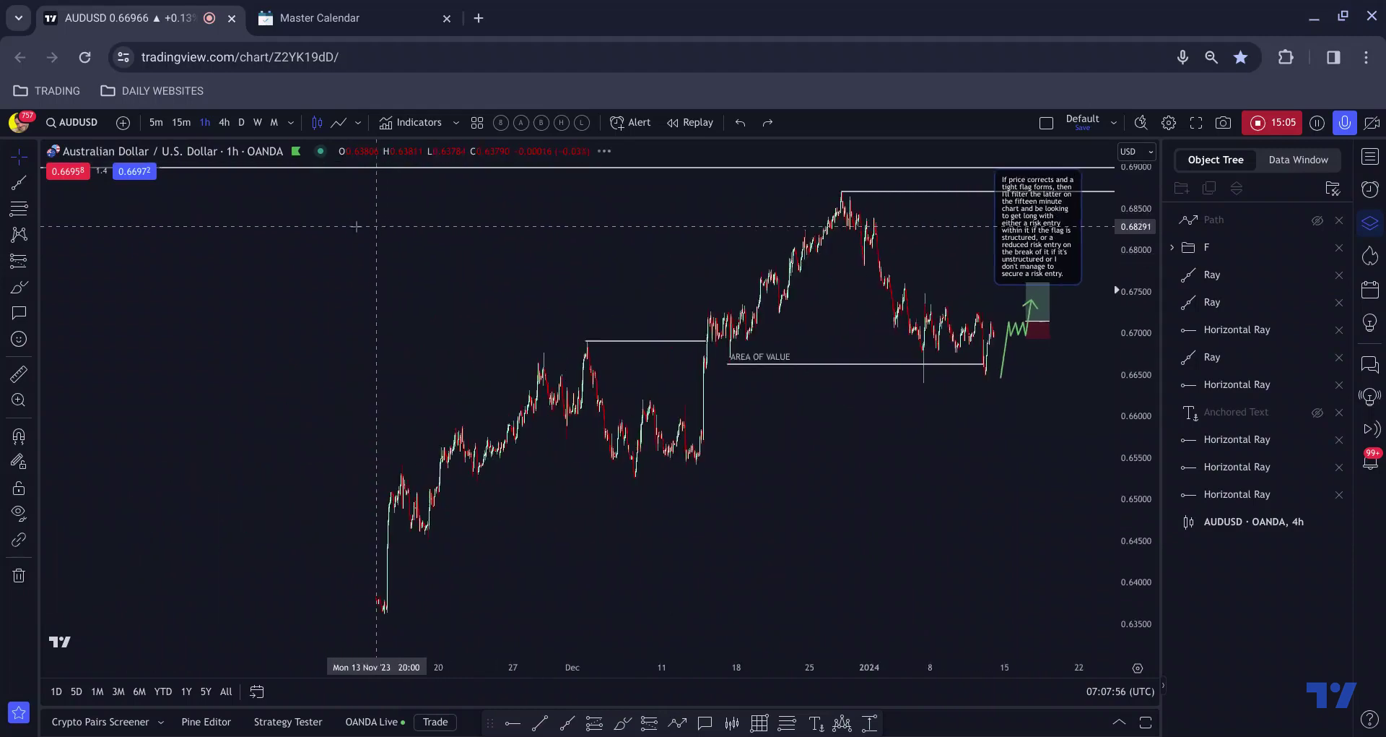
scroll(505, 318, "up", 5)
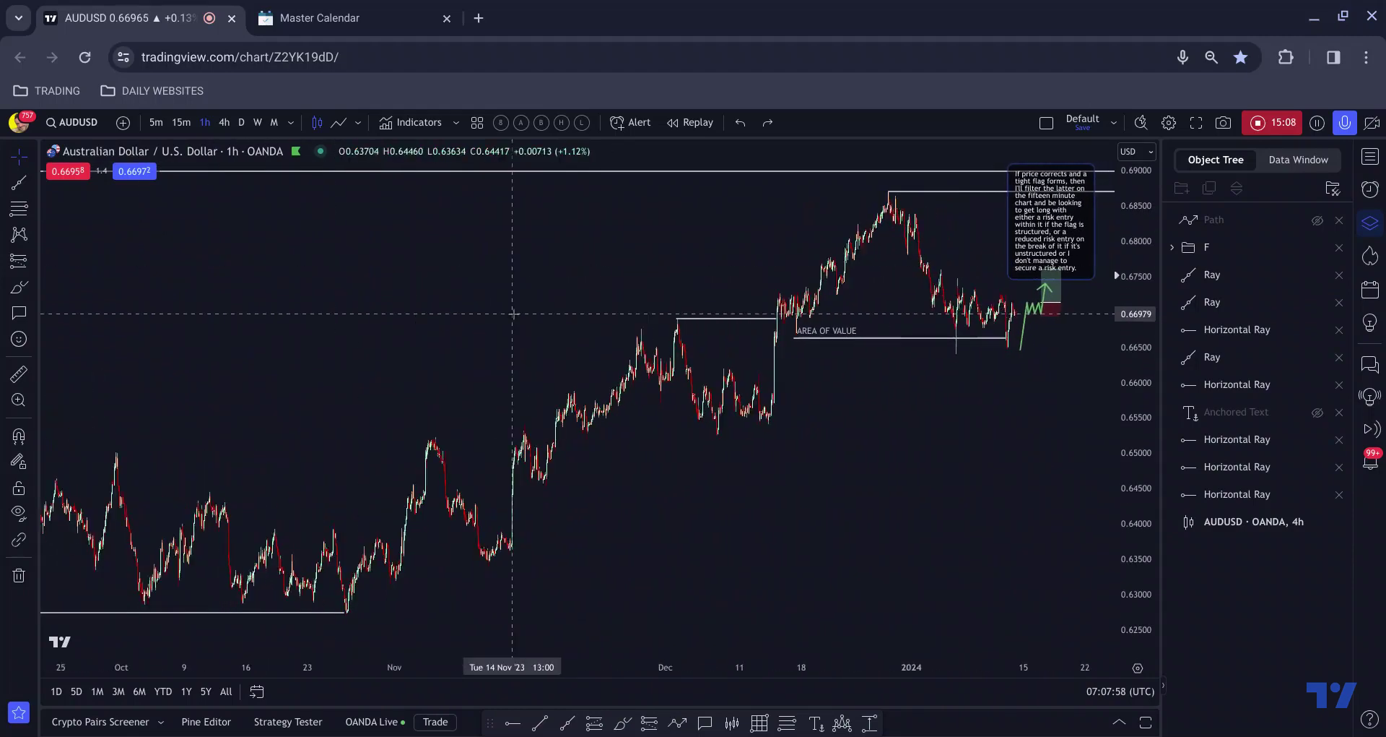
scroll(556, 353, "up", 5)
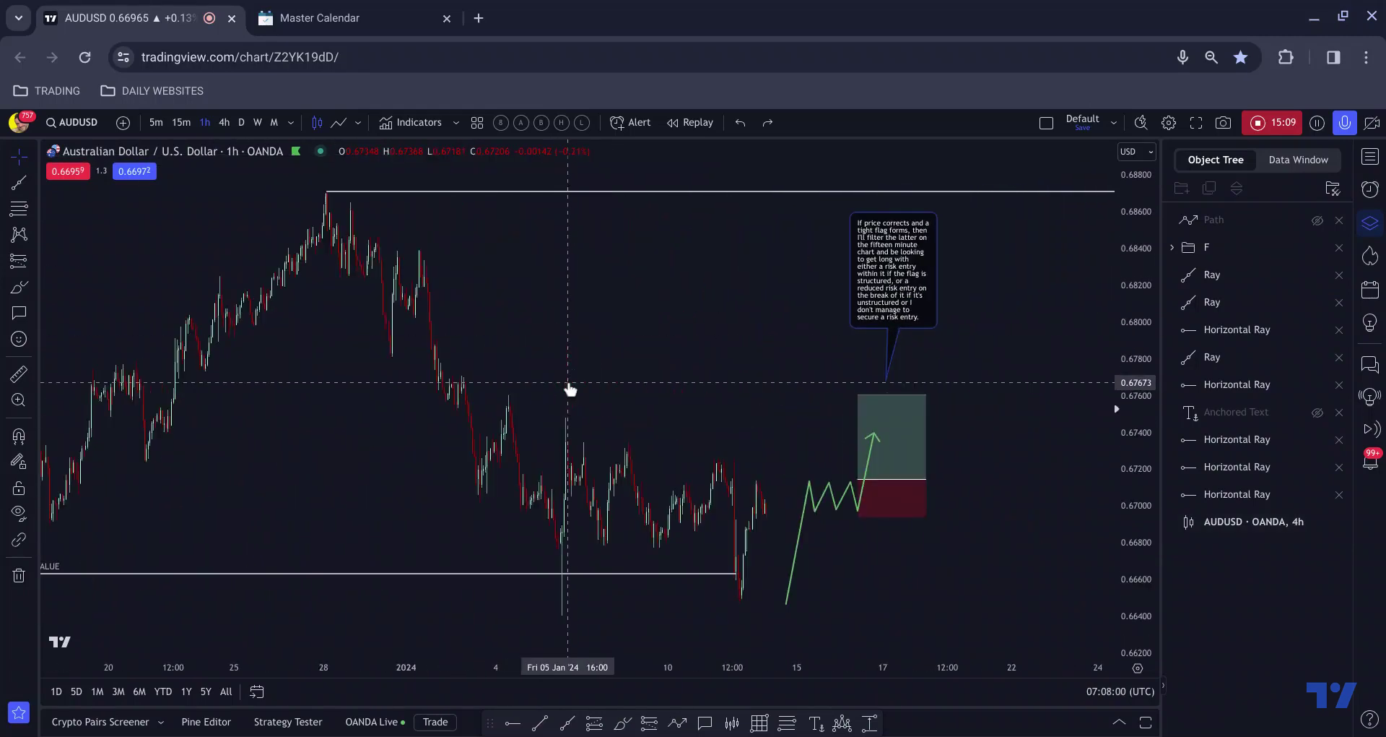
scroll(577, 381, "up", 4)
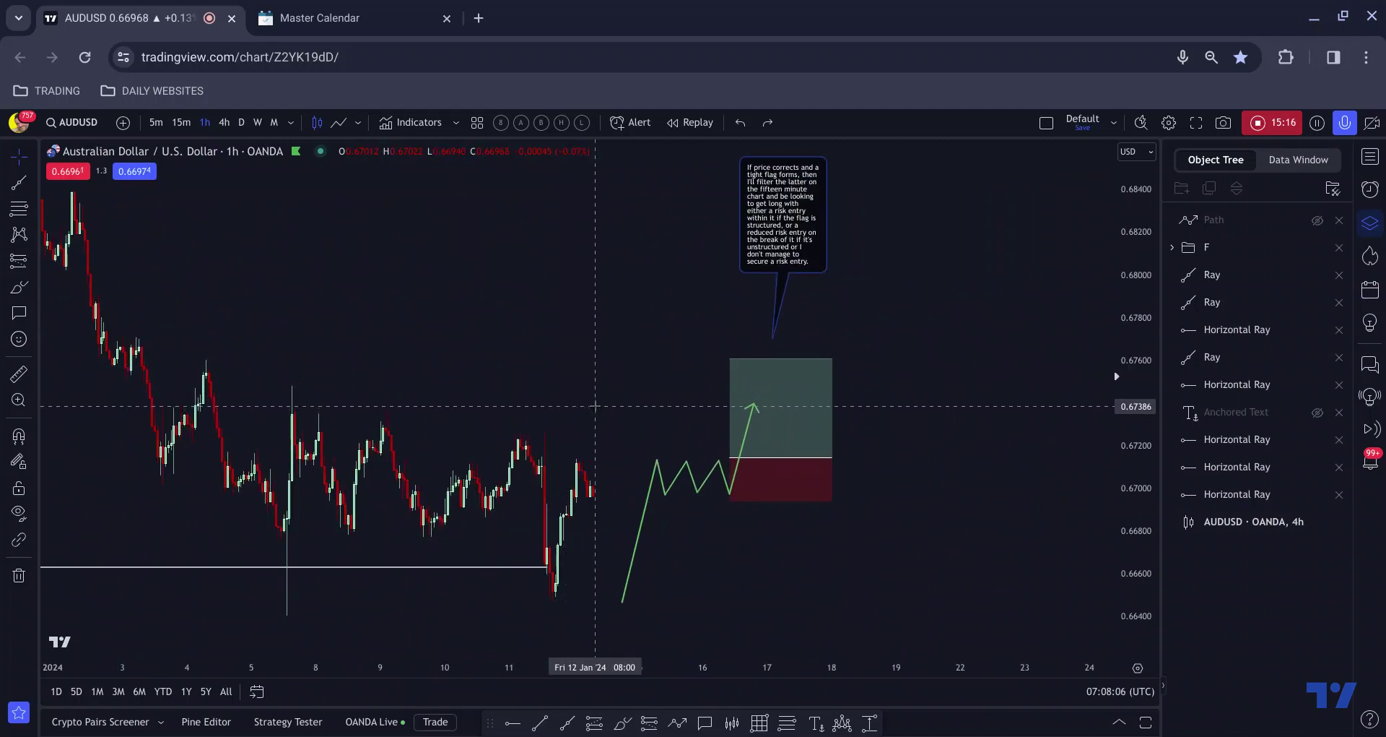
scroll(595, 407, "up", 1)
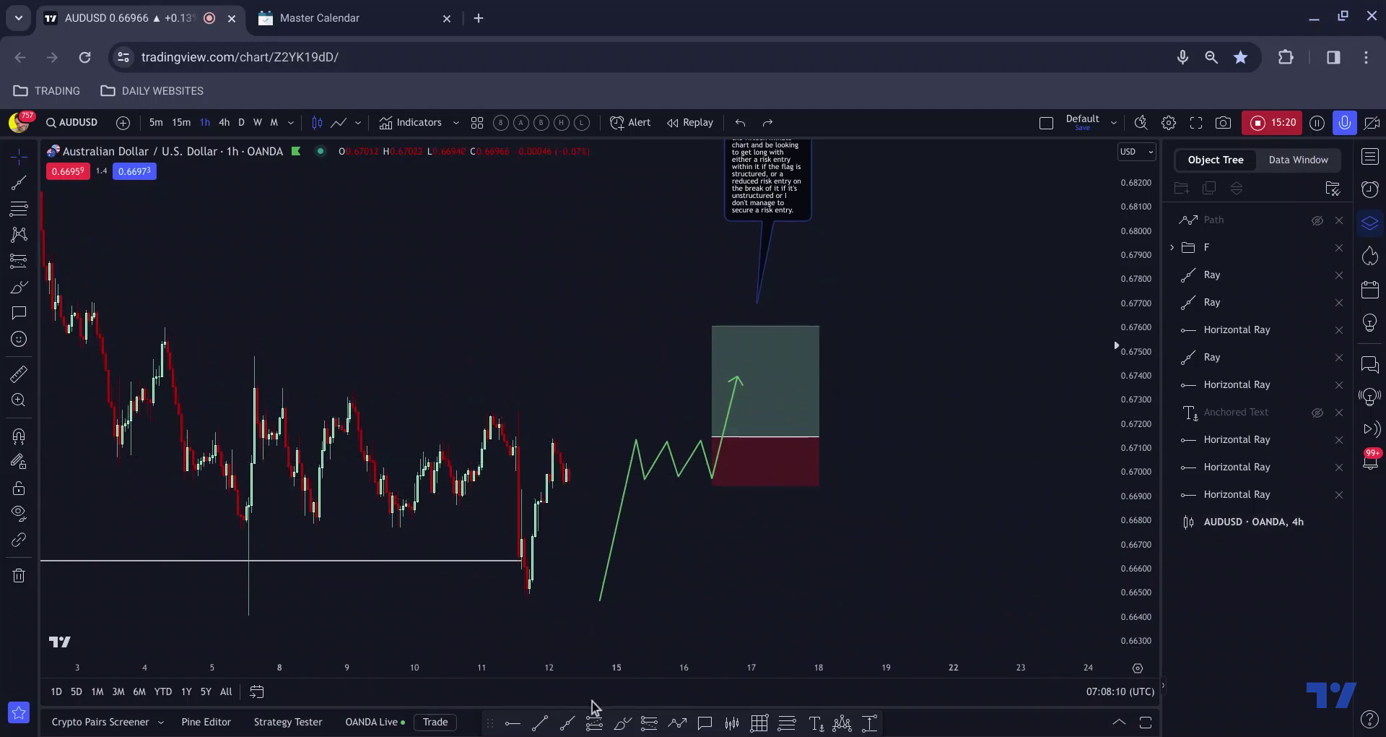
Try a short downward brush mark from AUDUSD's latest price and remove the leftover Brush object.
left_click(622, 721)
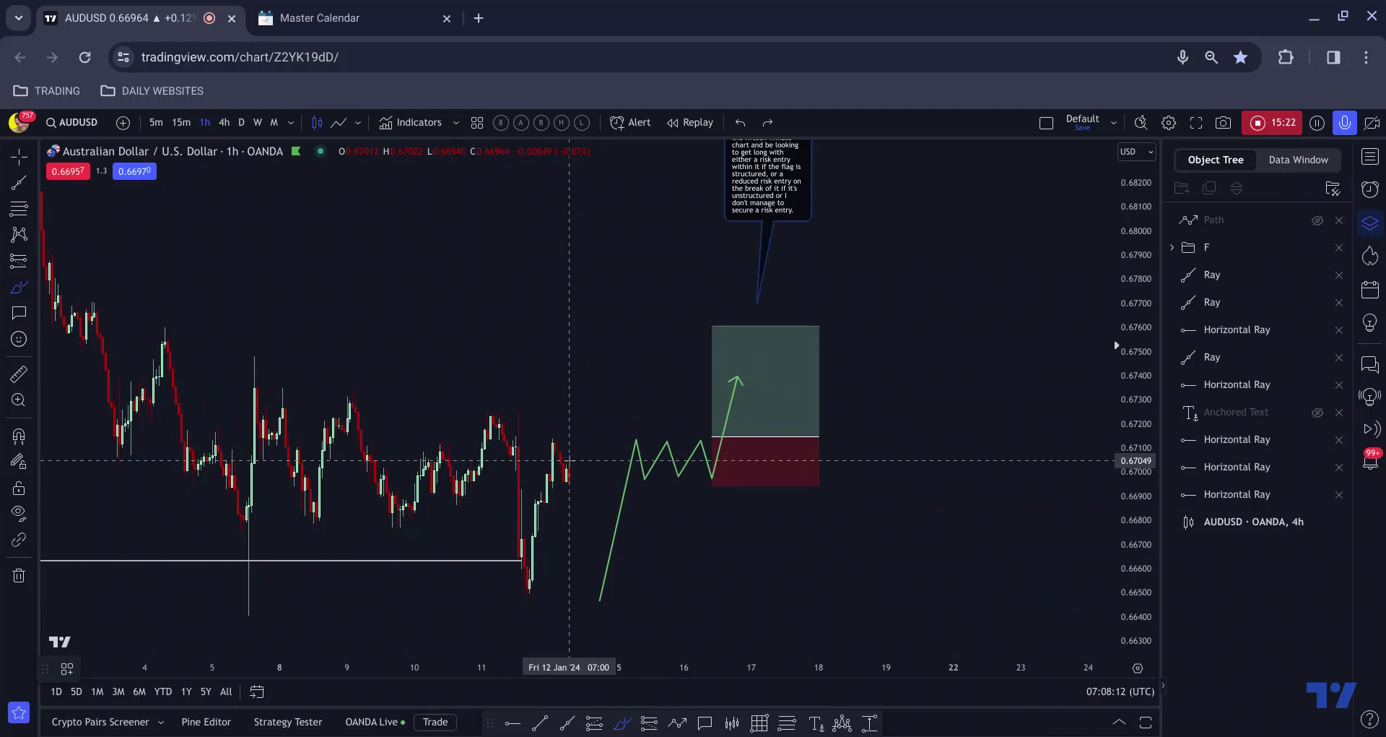
left_click_drag(567, 453, 578, 545)
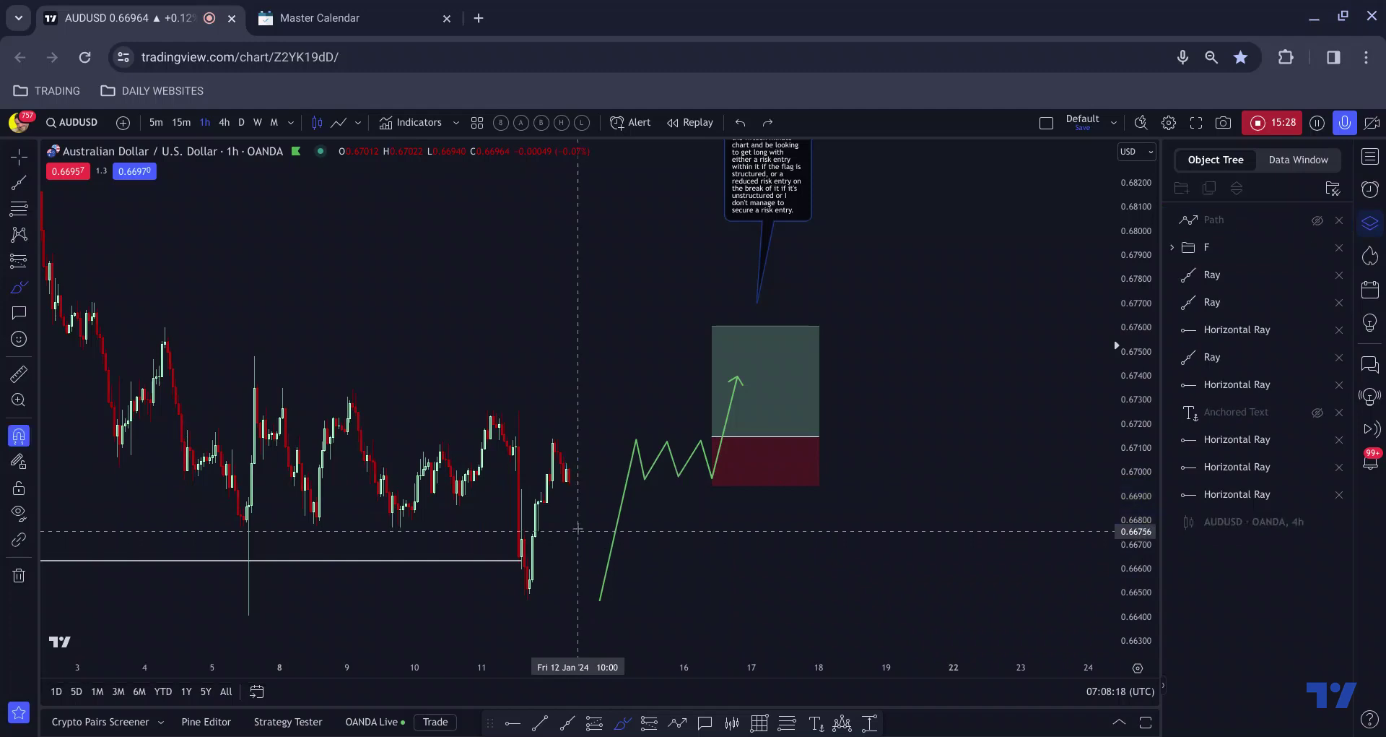
key("ctrl+z")
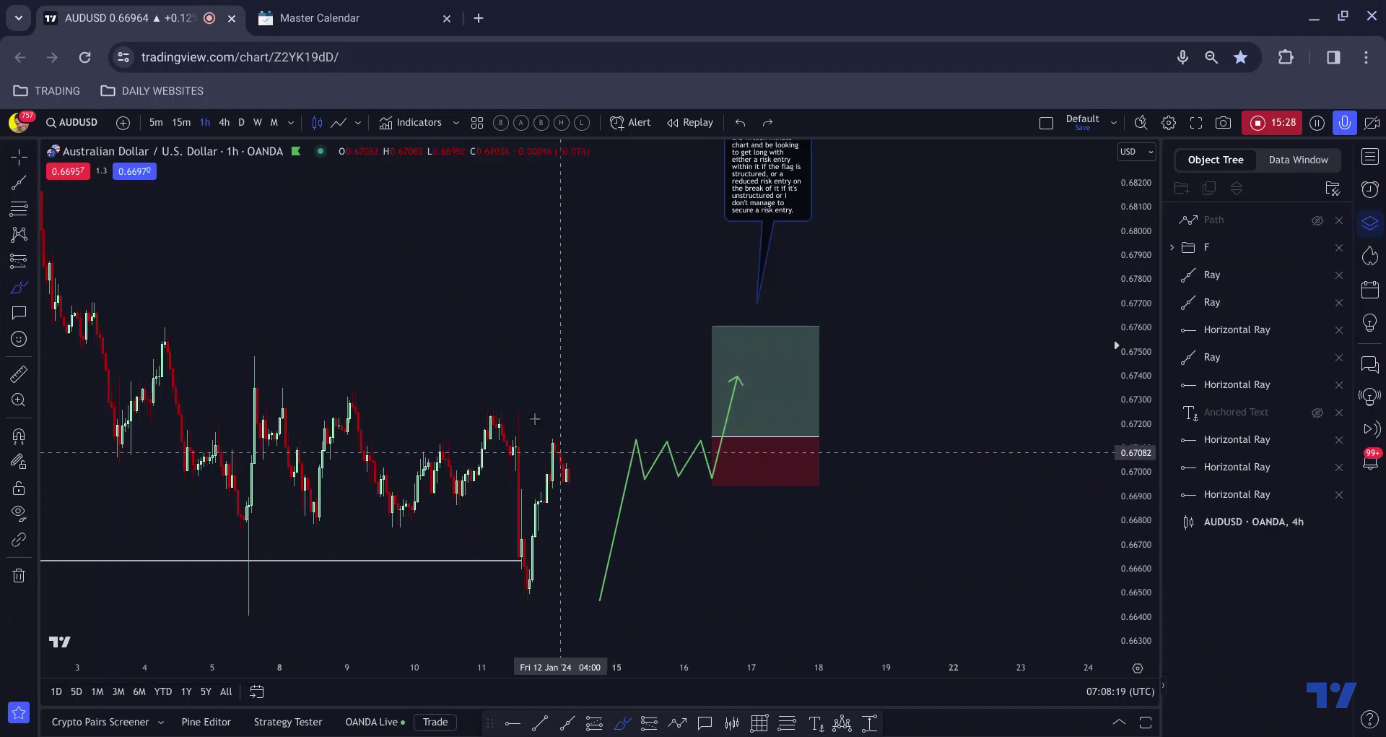
right_click(1125, 434)
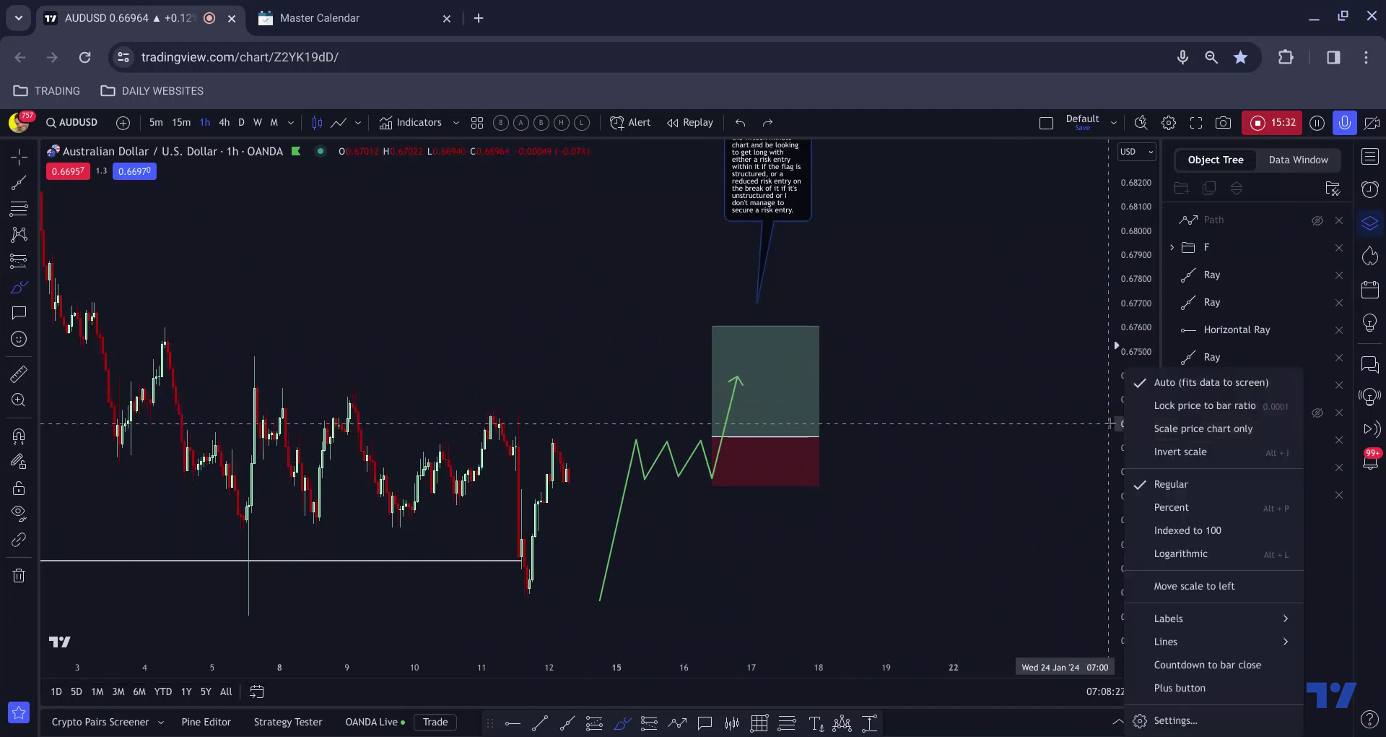
key("ctrl+y")
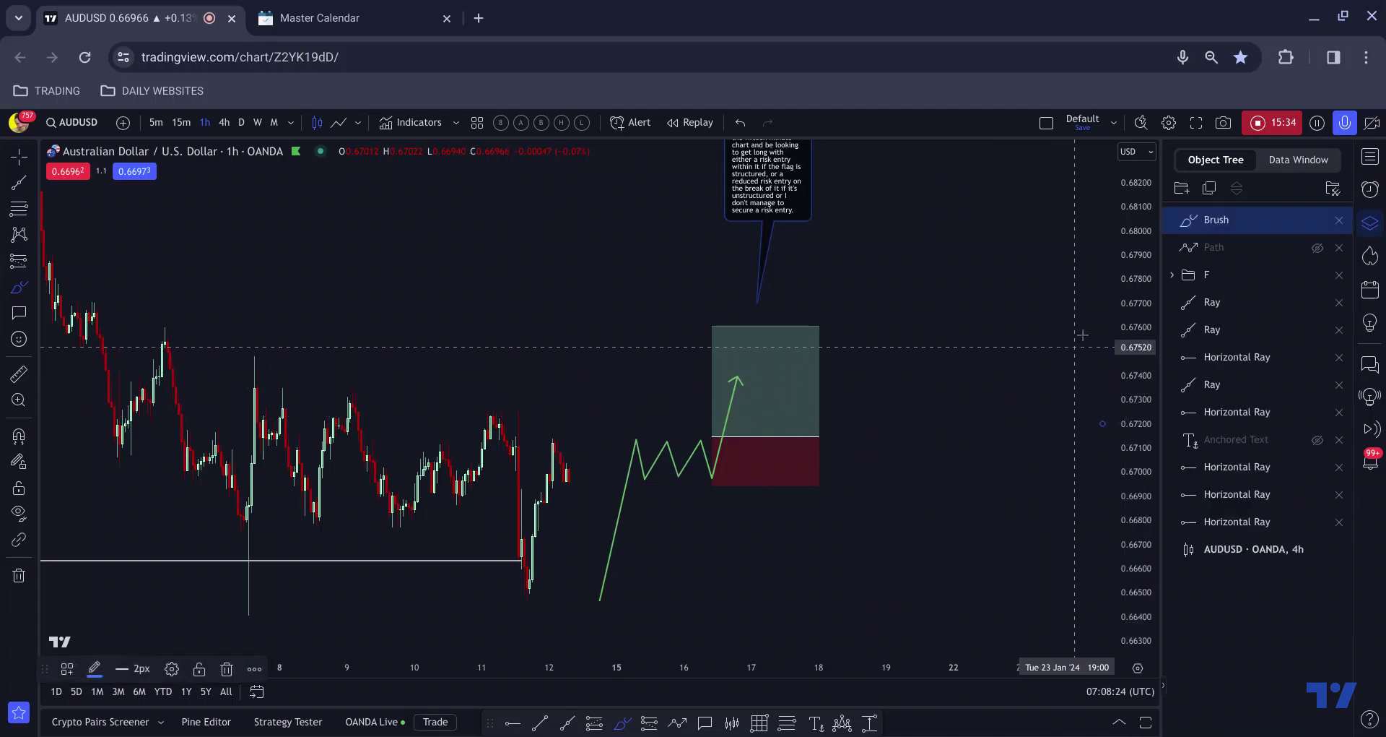
left_click(1338, 221)
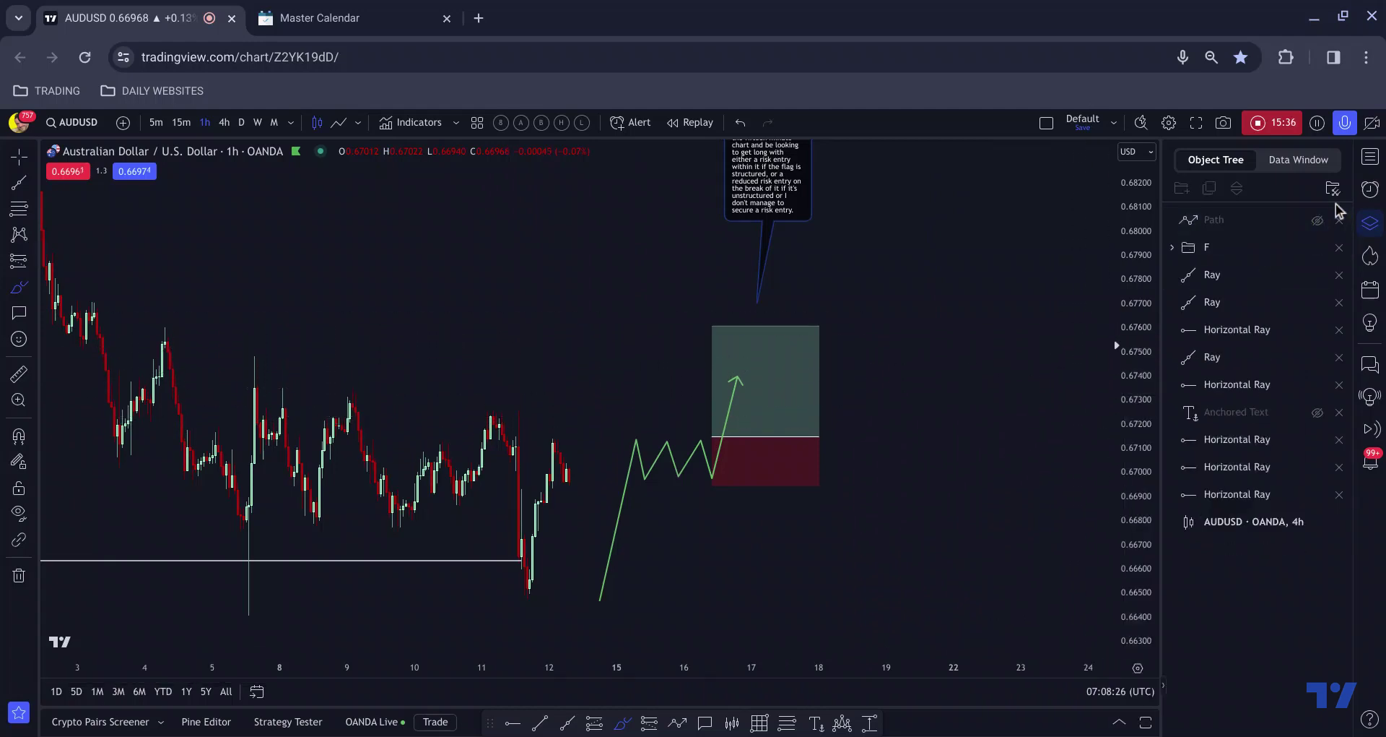
Open USDJPY from the Main Focus watchlist and examine its daily chart back to early 2022.
left_click(1370, 156)
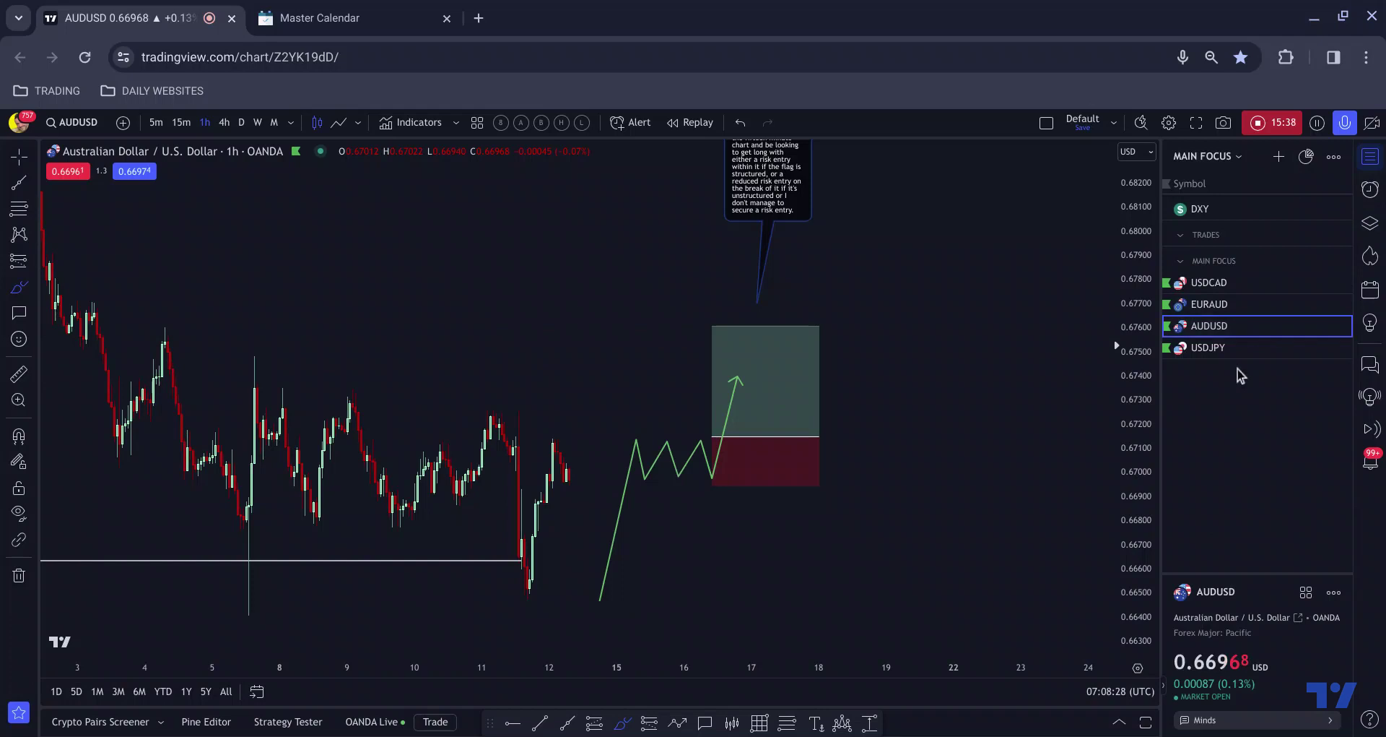
left_click(1241, 347)
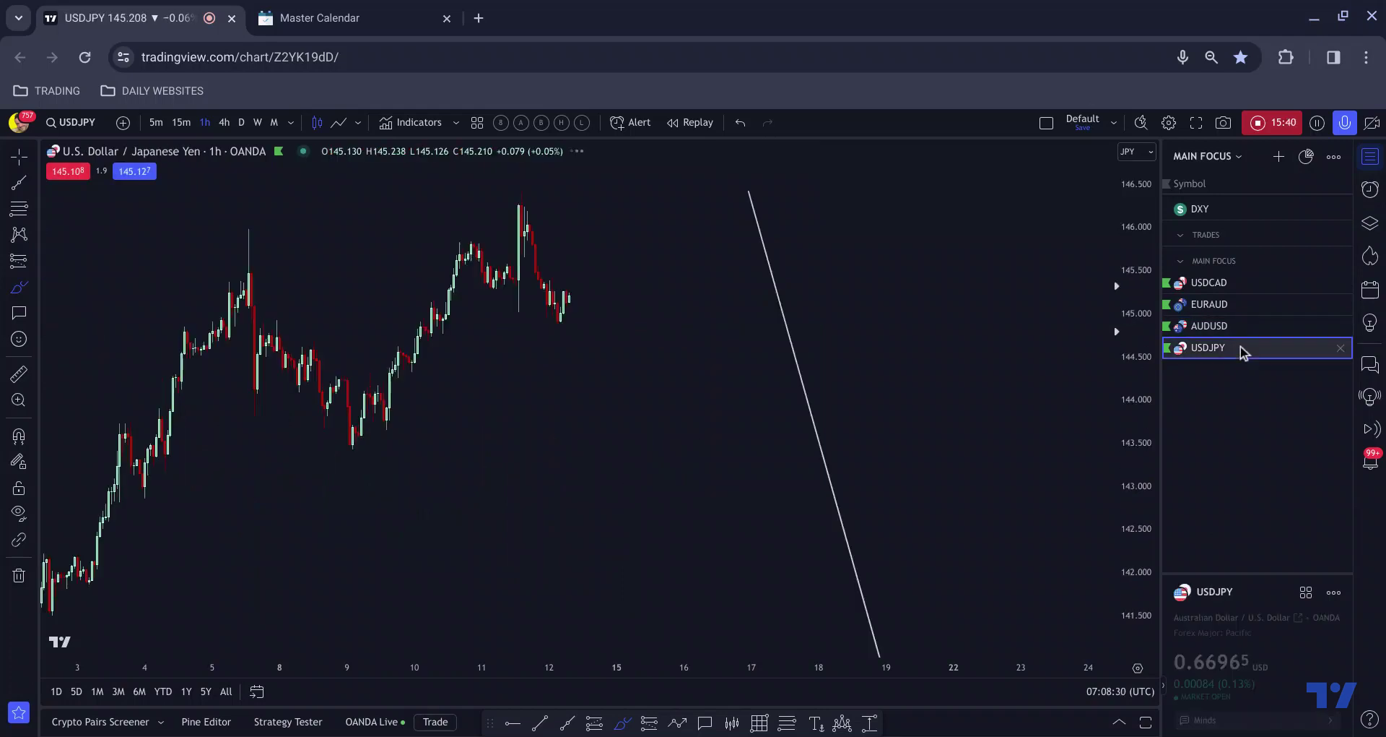
left_click(242, 122)
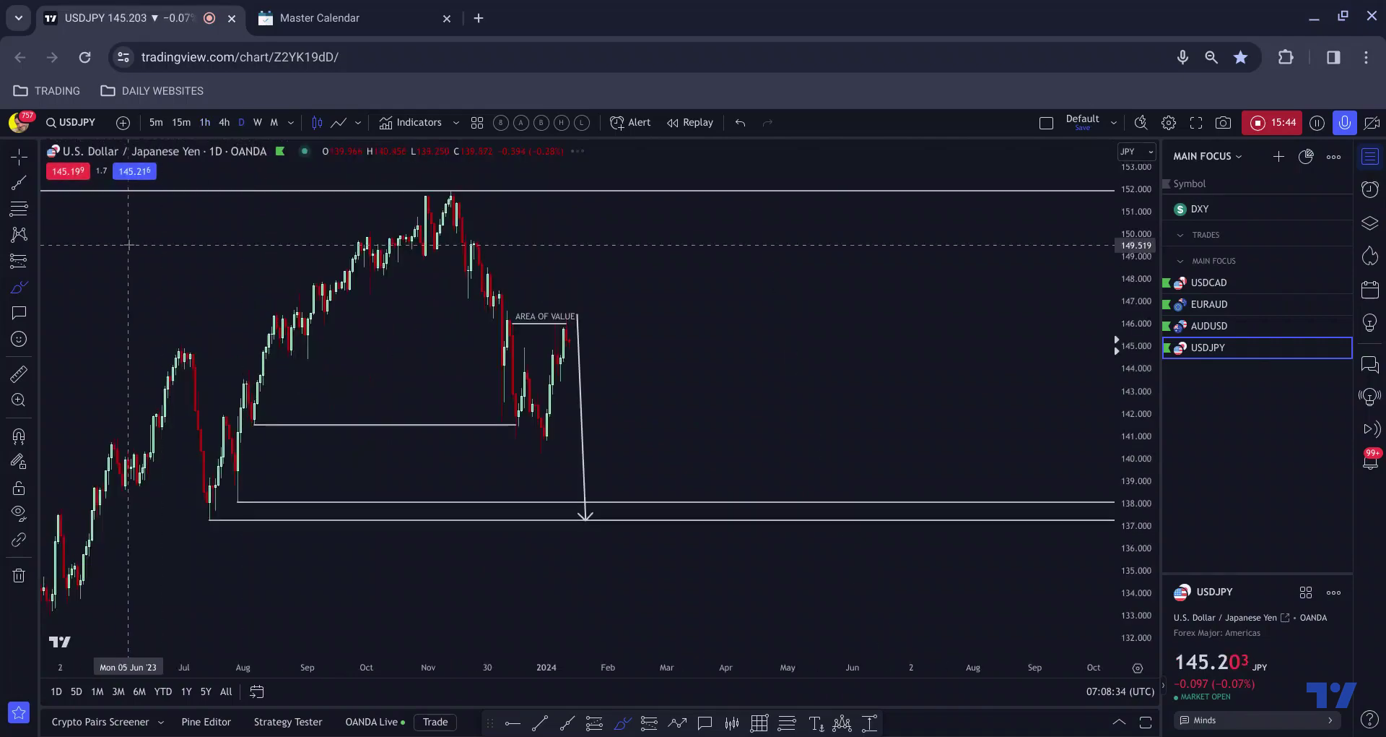
scroll(322, 256, "down", 5)
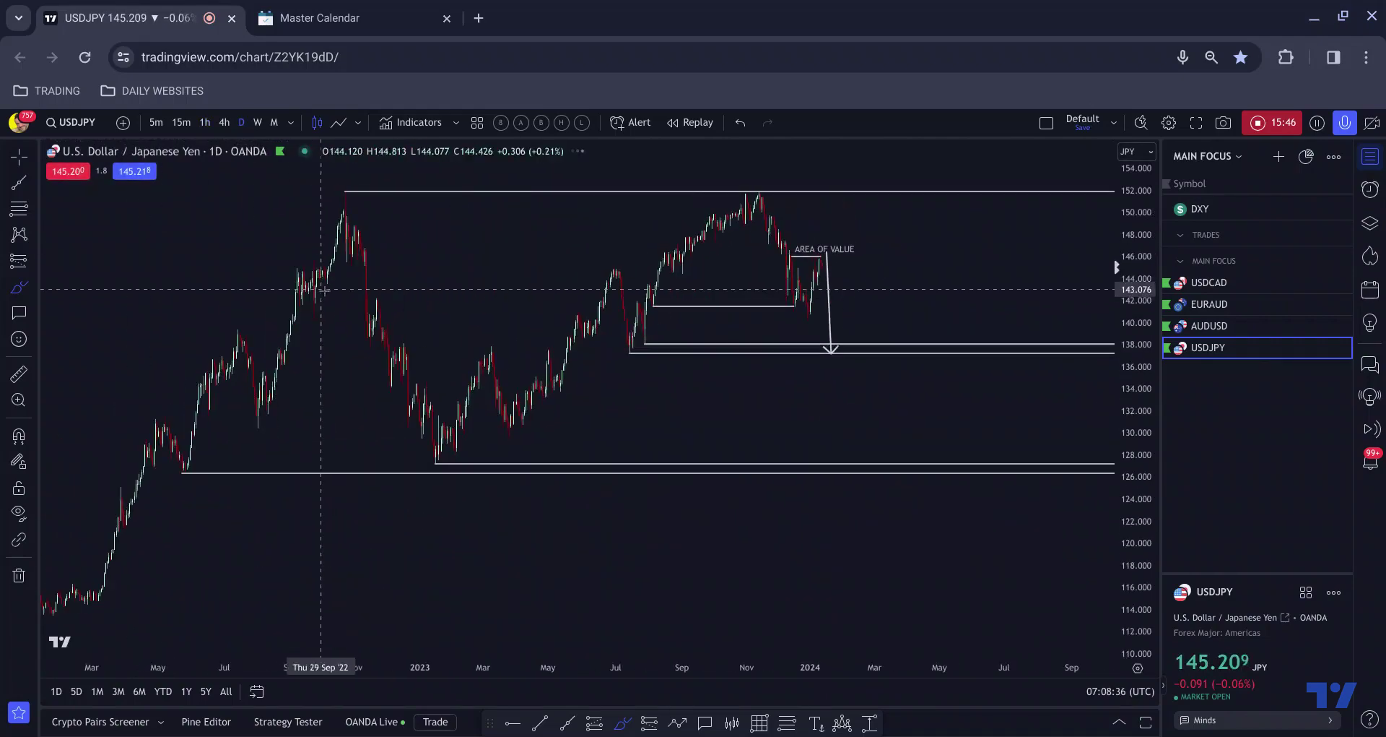
scroll(245, 217, "down", 5)
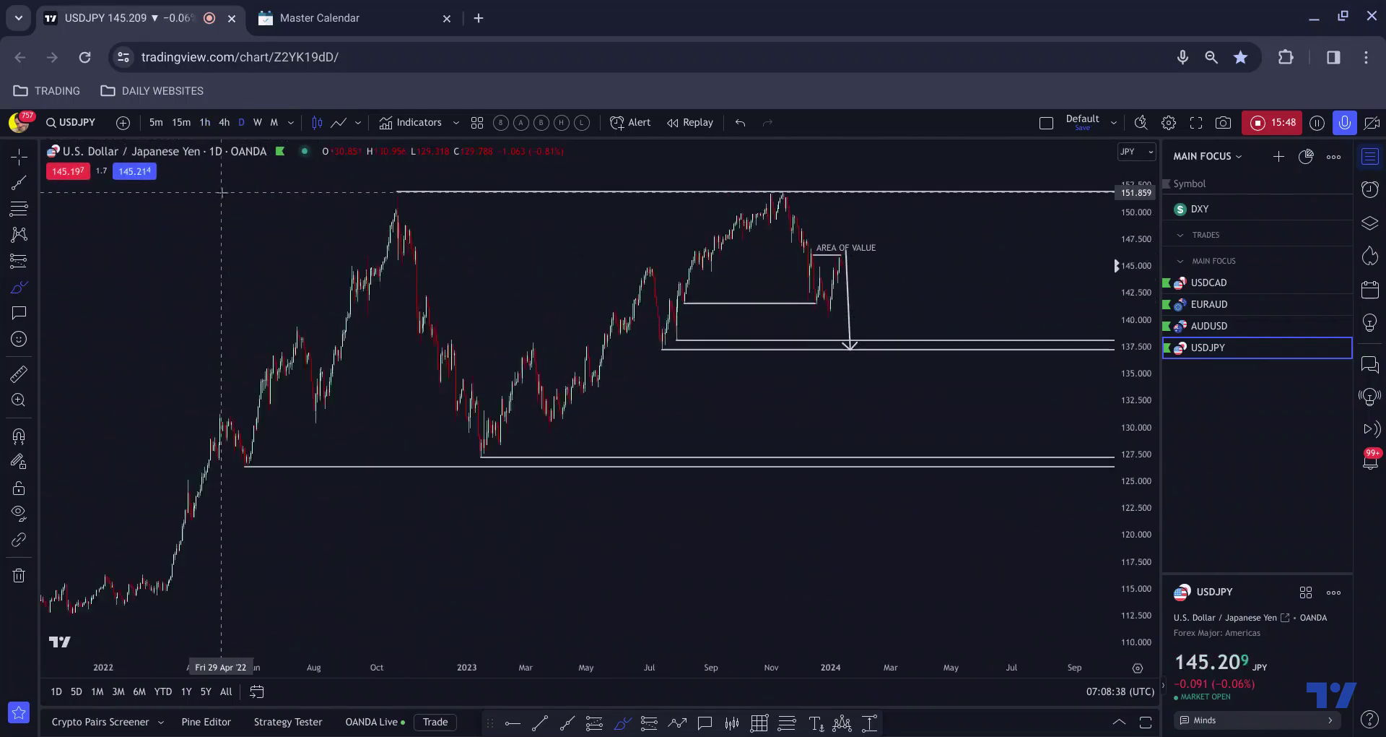
Switch USDJPY to the weekly chart and examine its price action from 2022 to the area of value.
left_click(258, 122)
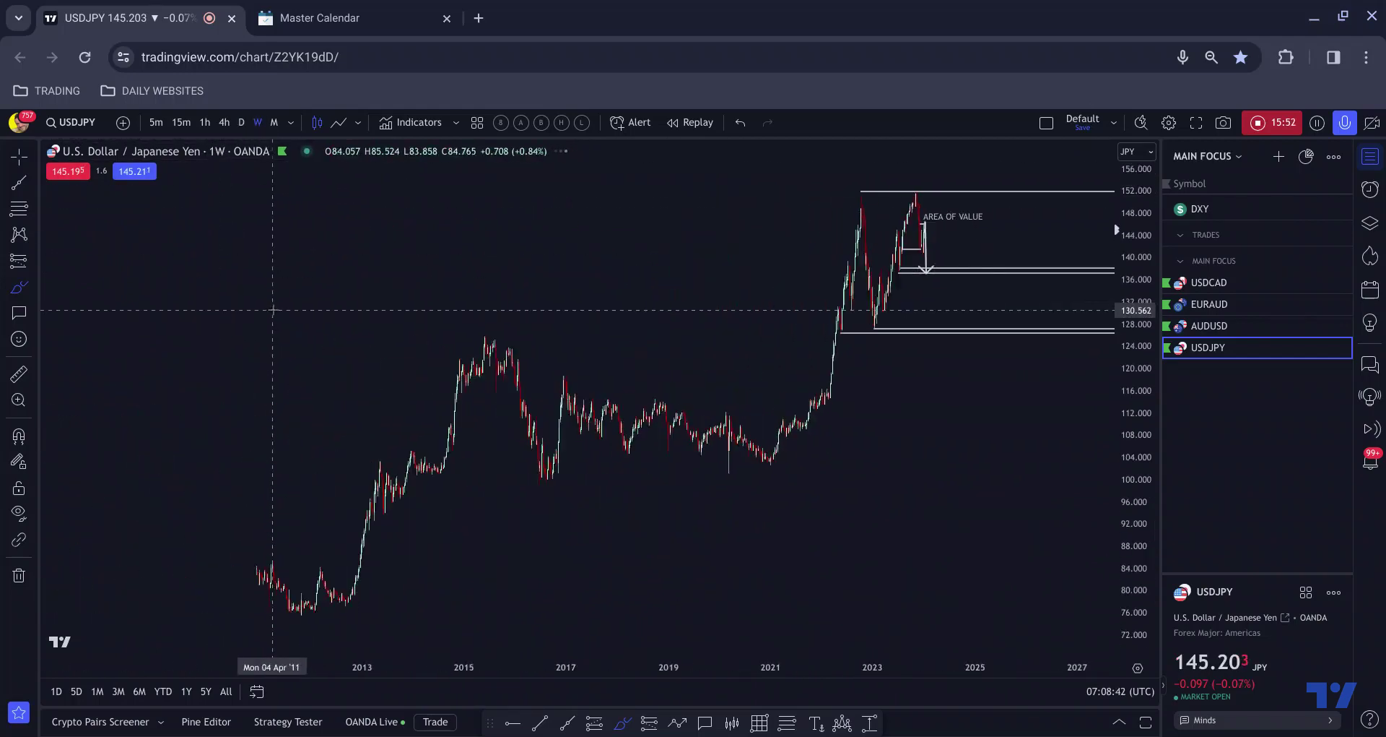
scroll(273, 310, "down", 3)
scroll(273, 333, "up", 10)
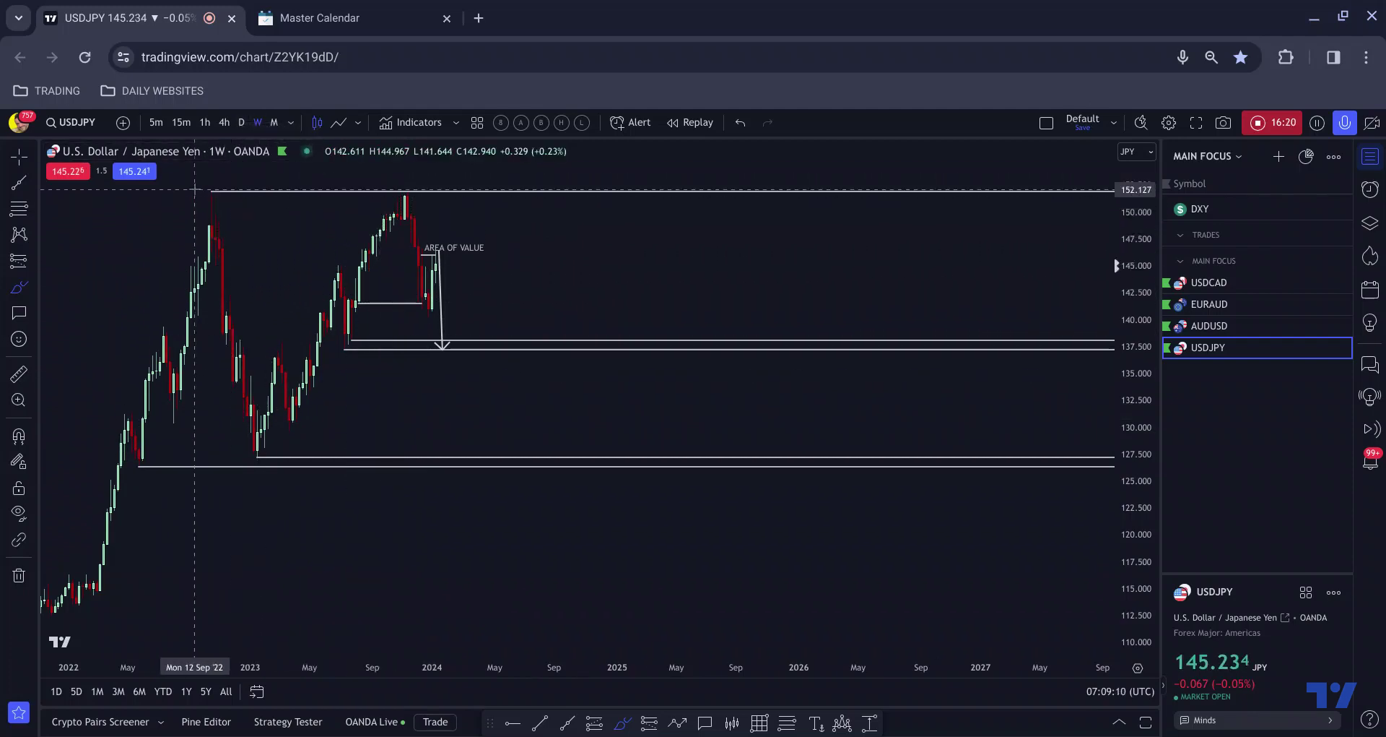
Switch USDJPY to the daily chart and brush successive curved marks over the decline from the November 2023 high.
left_click(242, 123)
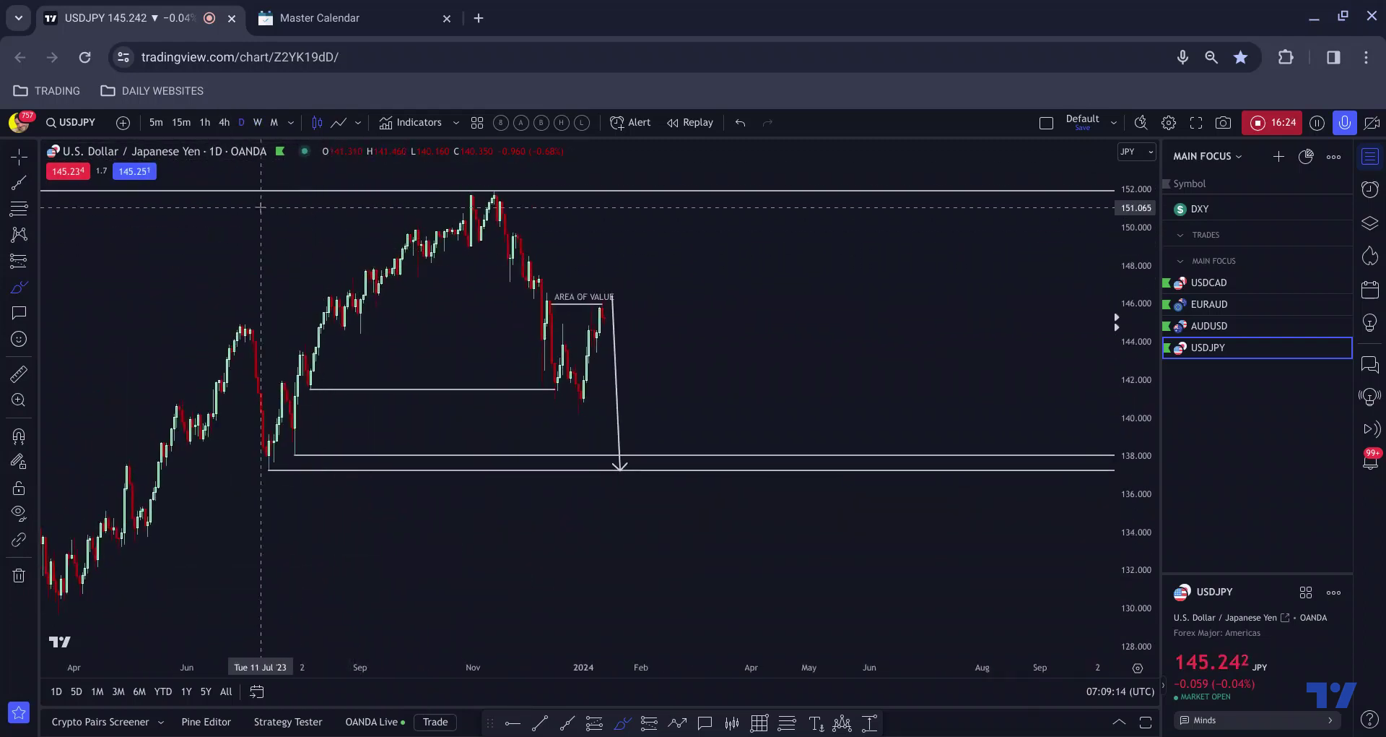
scroll(261, 207, "up", 1)
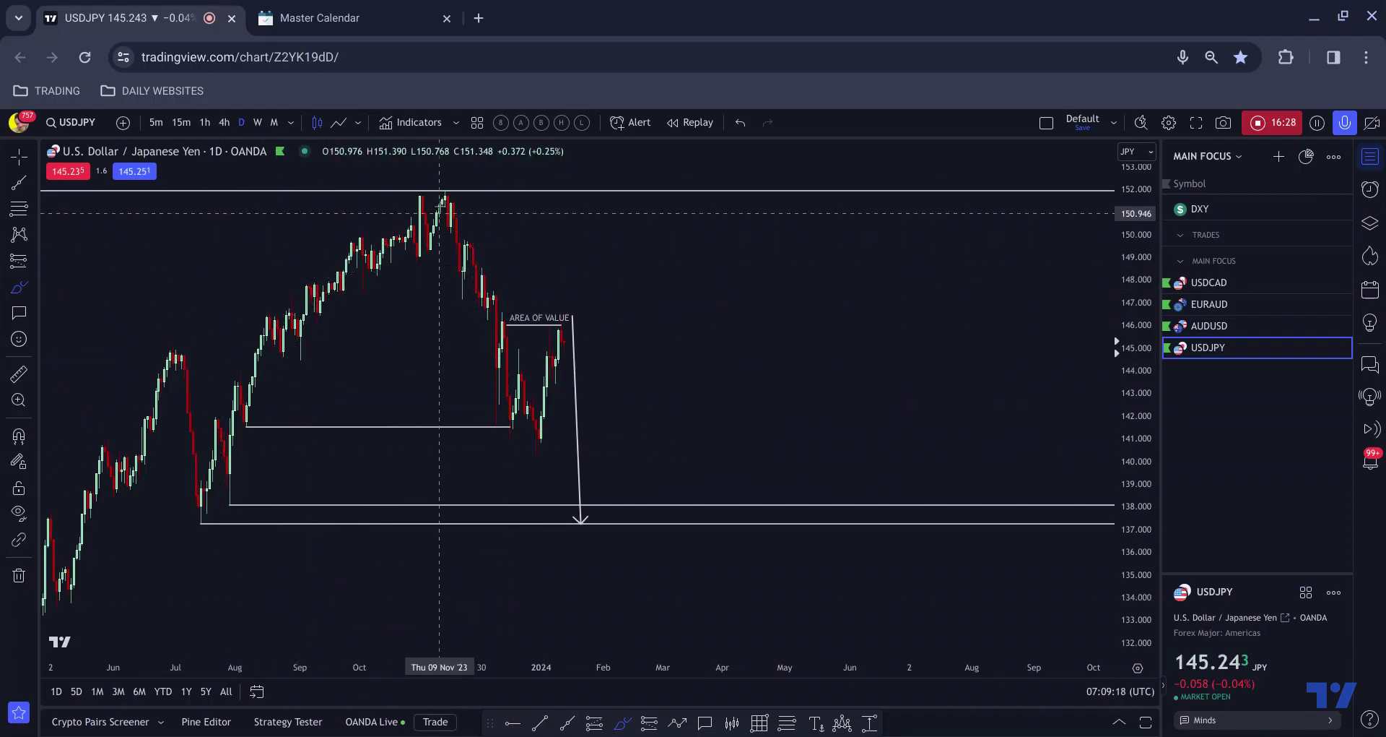
mouse_move(437, 214)
left_mouse_down()
mouse_move(448, 312)
mouse_move(466, 250)
mouse_move(478, 406)
mouse_move(496, 370)
left_mouse_up()
mouse_move(504, 322)
left_mouse_down()
mouse_move(514, 442)
mouse_move(536, 402)
mouse_move(533, 332)
left_mouse_up()
left_click_drag(550, 174, 550, 173)
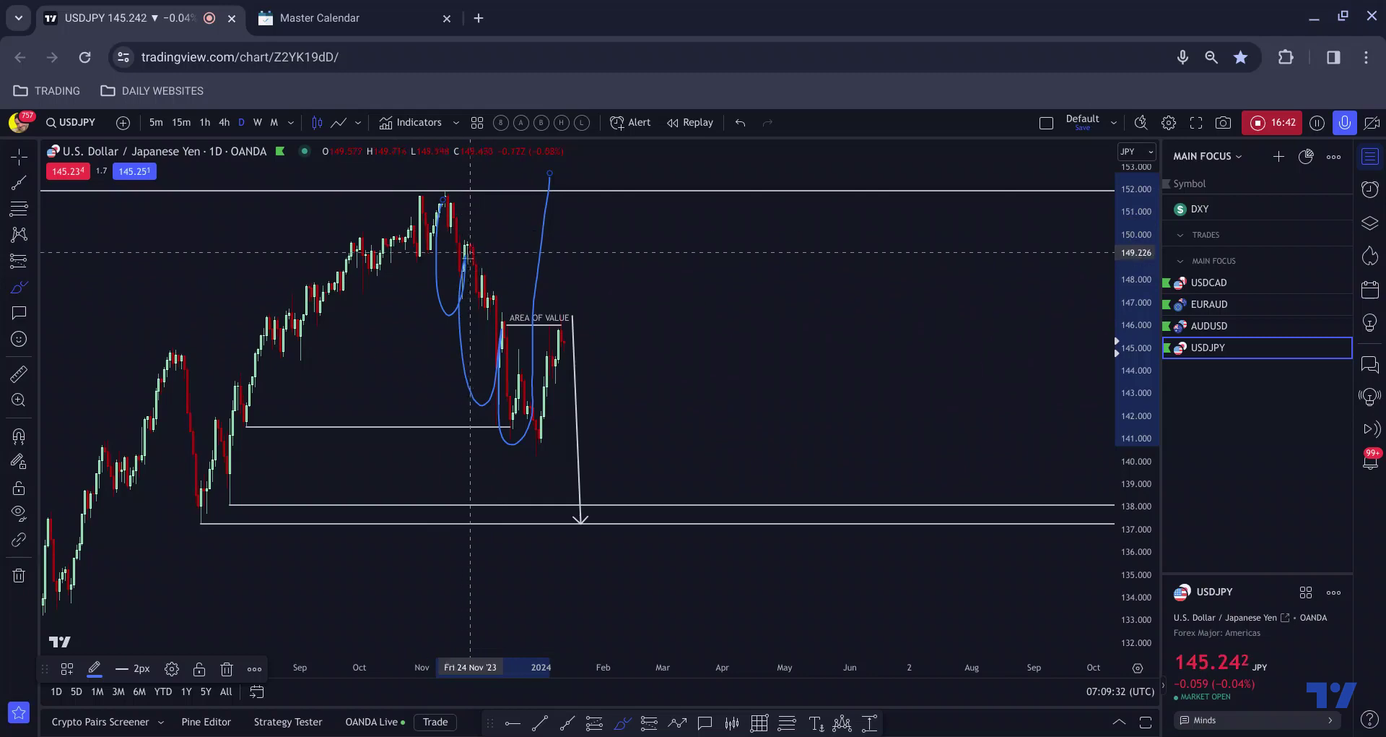
Brush another mark on the November decline and sketch a descending zigzag in the empty area from March to July 2024.
scroll(501, 257, "down", 8)
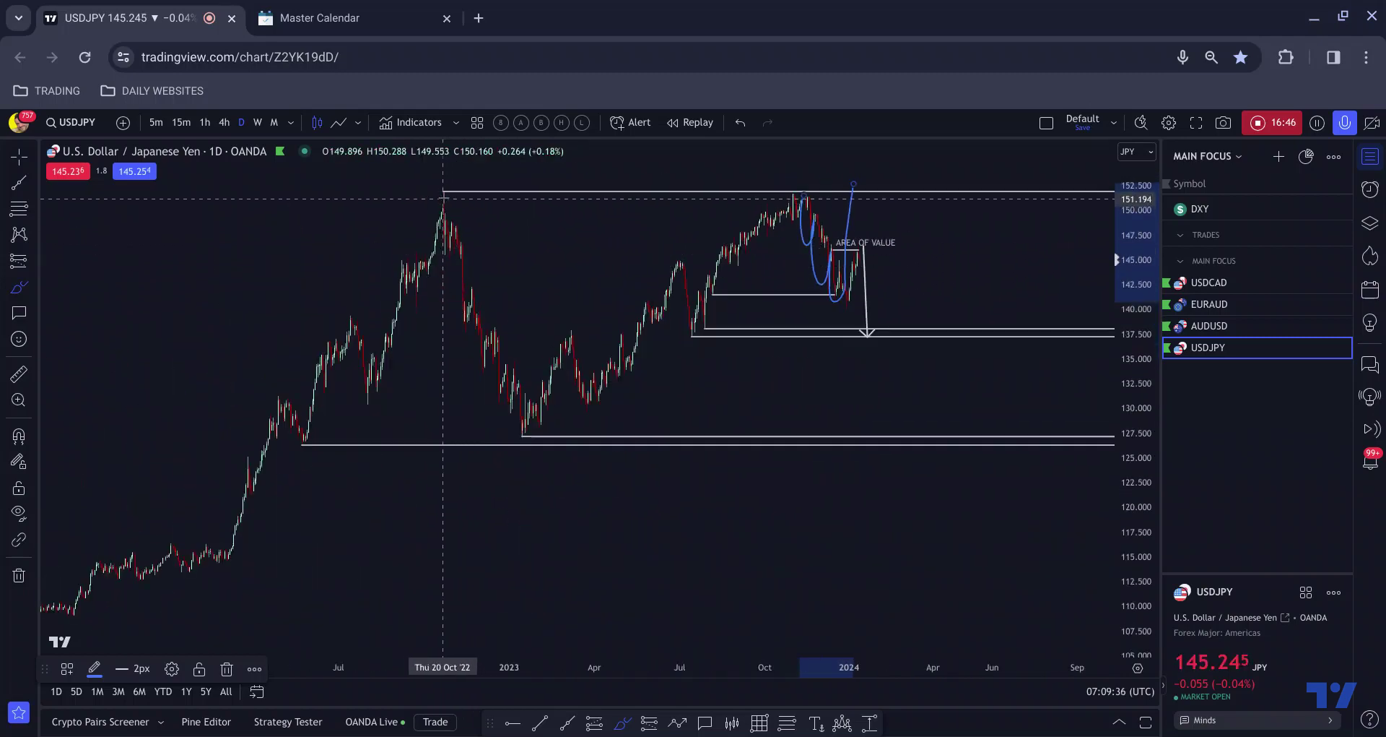
scroll(498, 216, "up", 4)
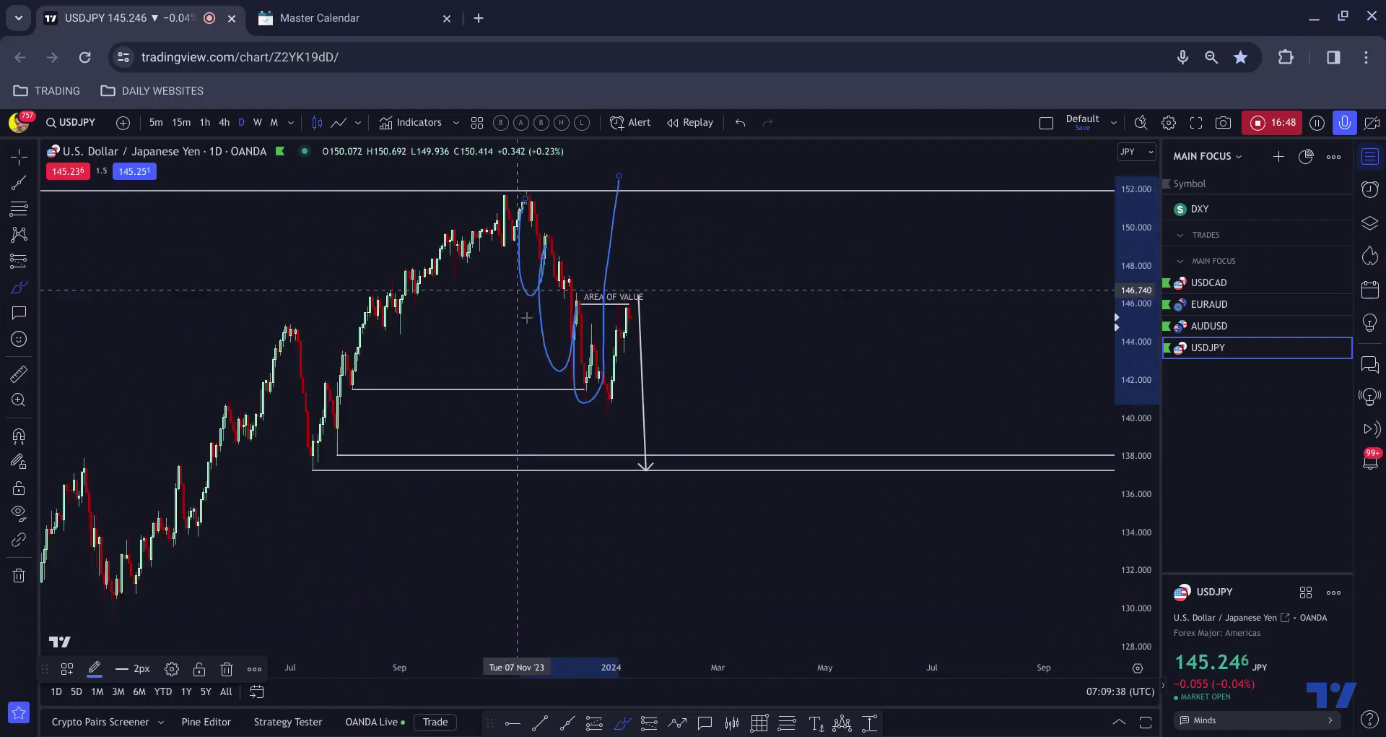
left_click_drag(534, 216, 545, 347)
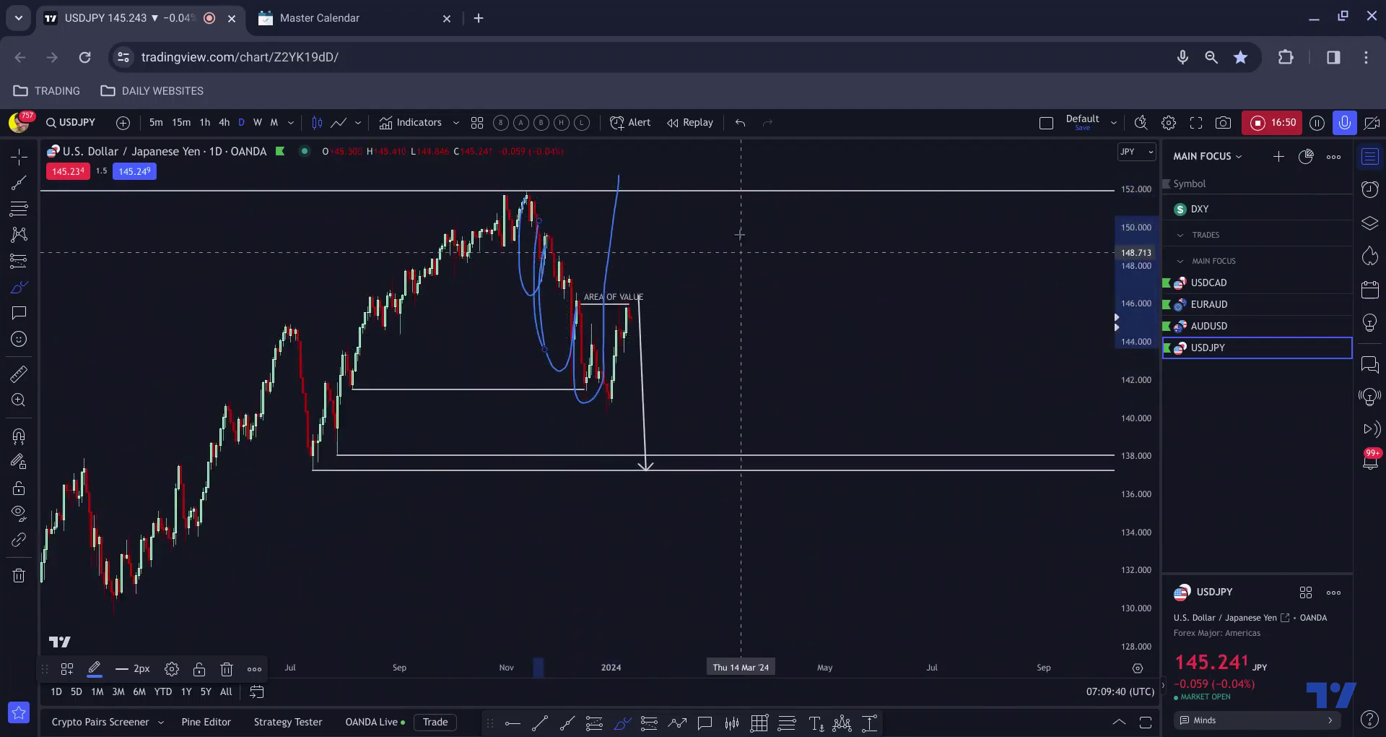
left_click_drag(738, 239, 769, 325)
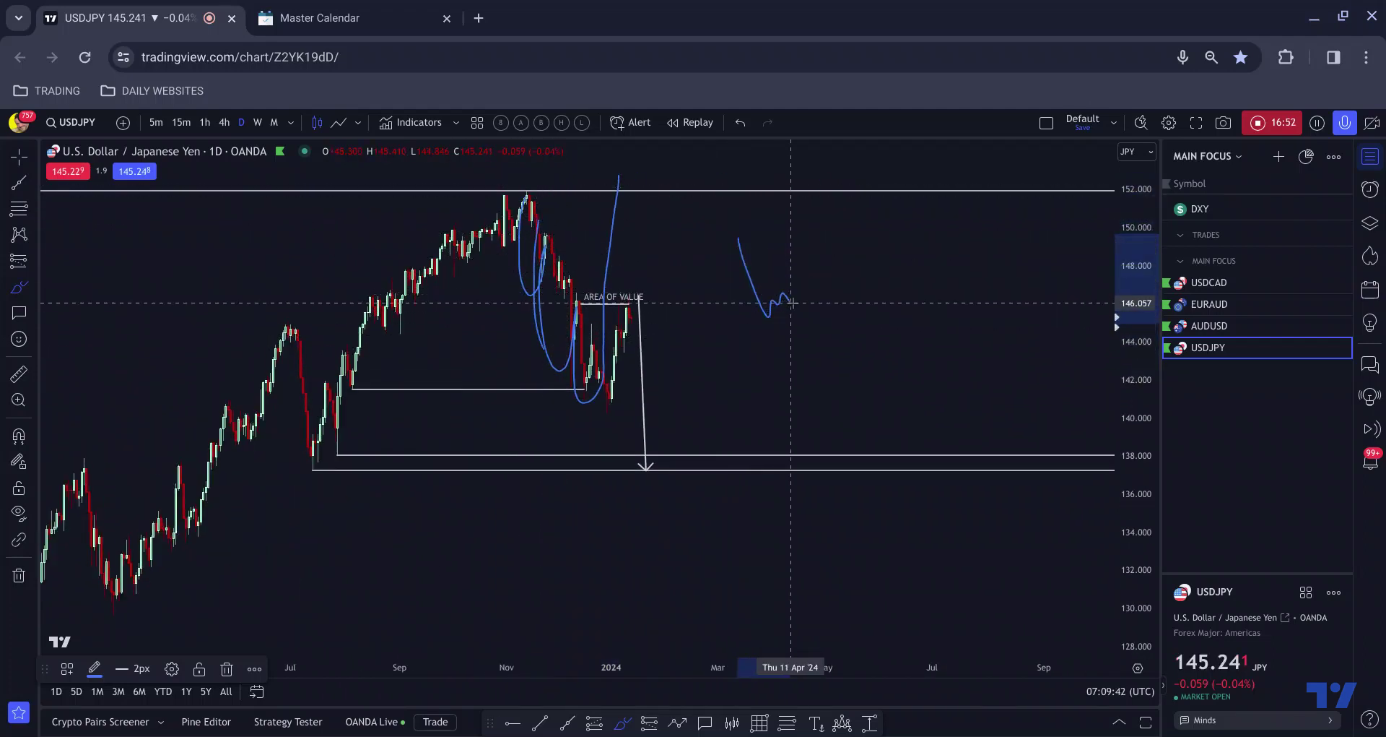
mouse_move(796, 317)
left_mouse_down()
mouse_move(821, 371)
mouse_move(840, 289)
mouse_move(865, 388)
mouse_move(882, 328)
mouse_move(897, 433)
mouse_move(922, 367)
left_mouse_up()
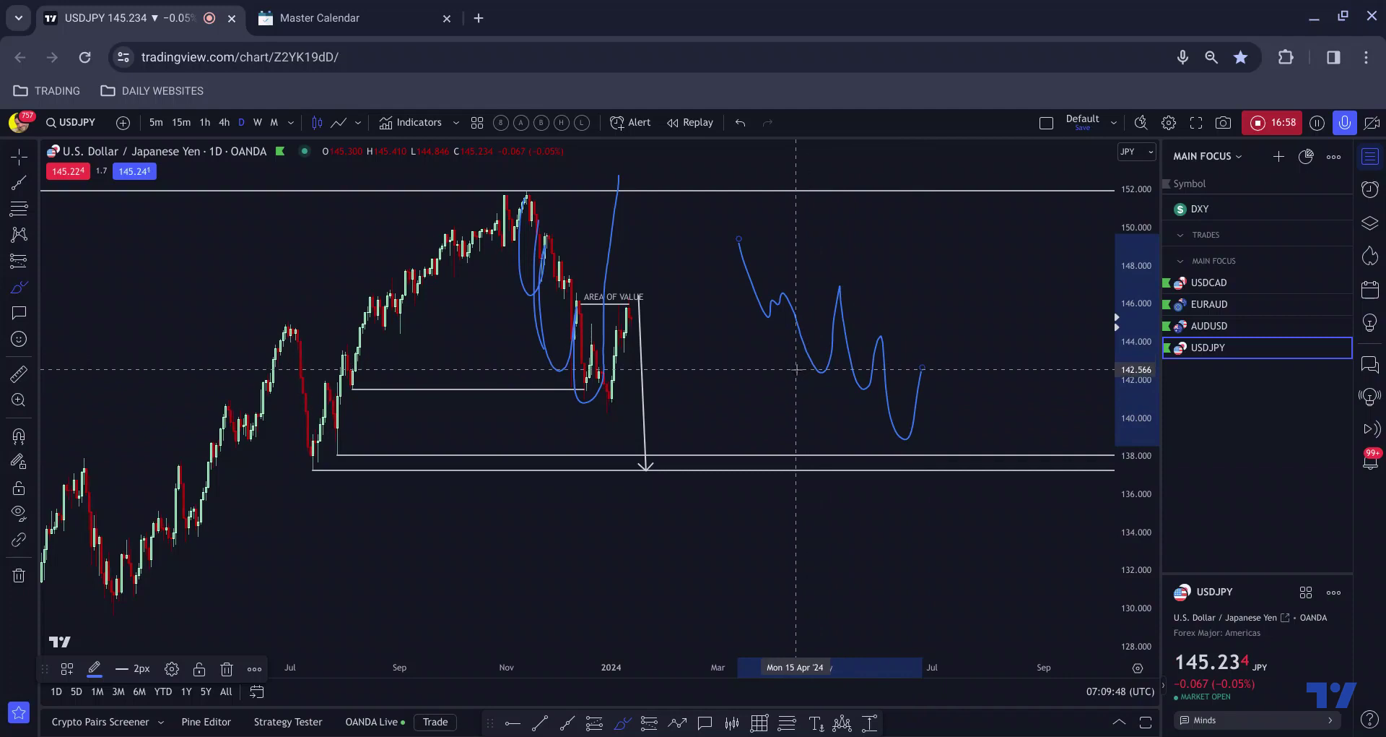
Undo the curved brush marks and the zigzag sketch on USDJPY's daily chart.
key("ctrl+z")
key("ctrl+z")
key("ctrl+z")
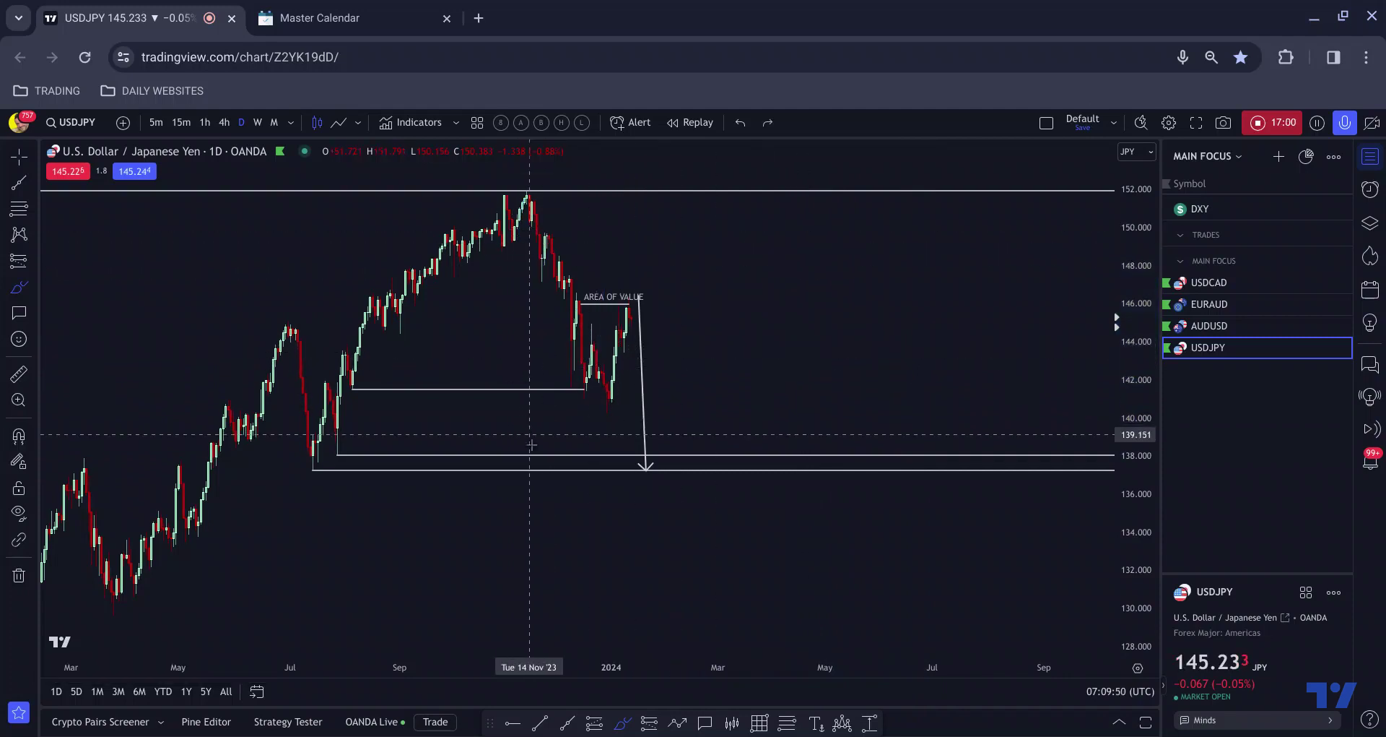
Brush short marks on the December lows, the drop from the area of value, the support line's origin and the January low.
left_click_drag(571, 388, 594, 407)
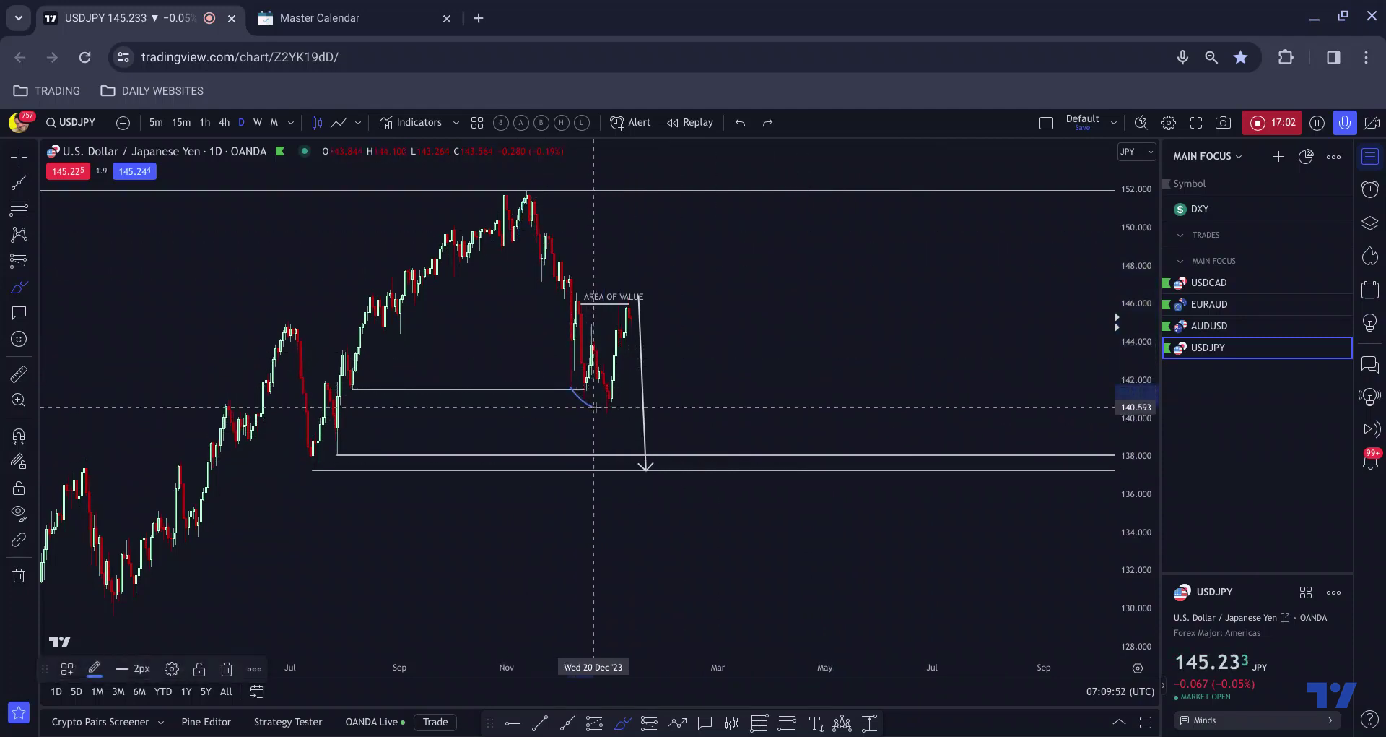
left_click_drag(579, 303, 616, 357)
left_click_drag(343, 390, 375, 390)
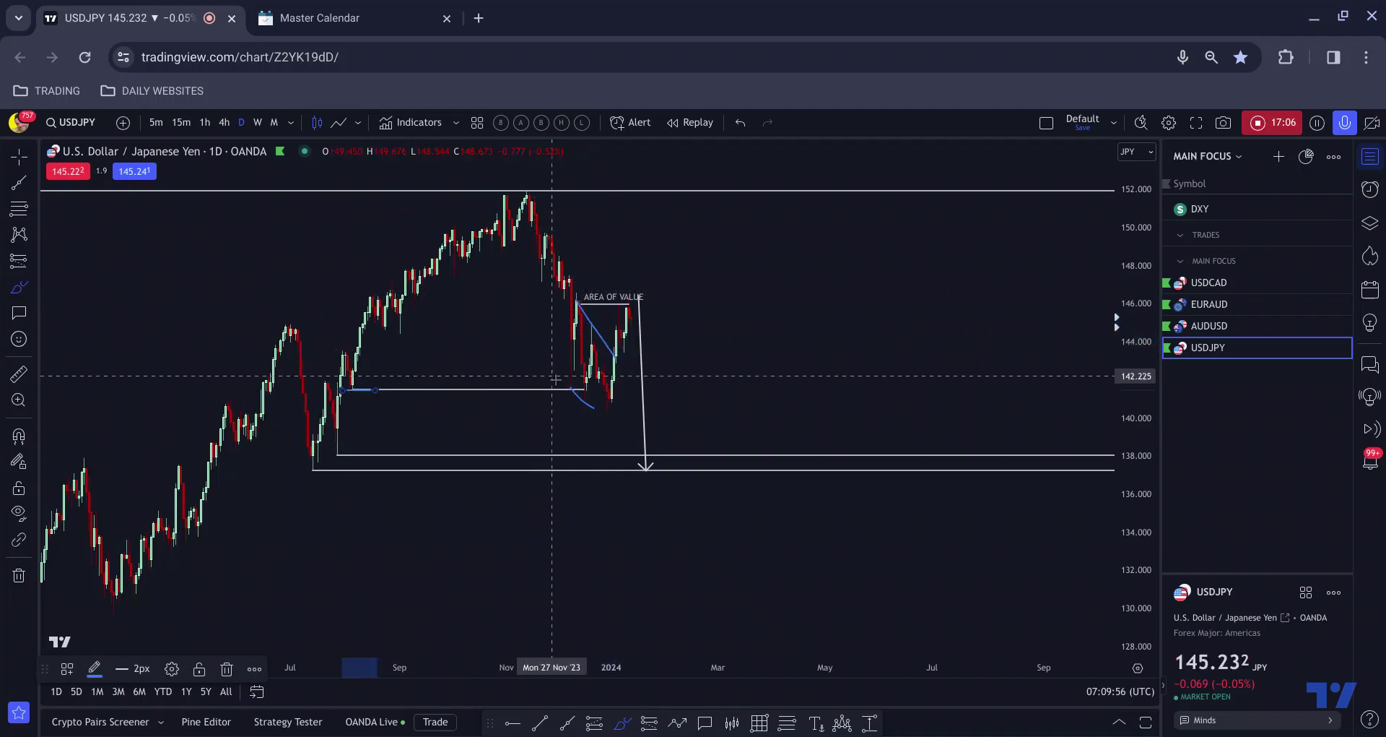
left_click_drag(613, 403, 606, 325)
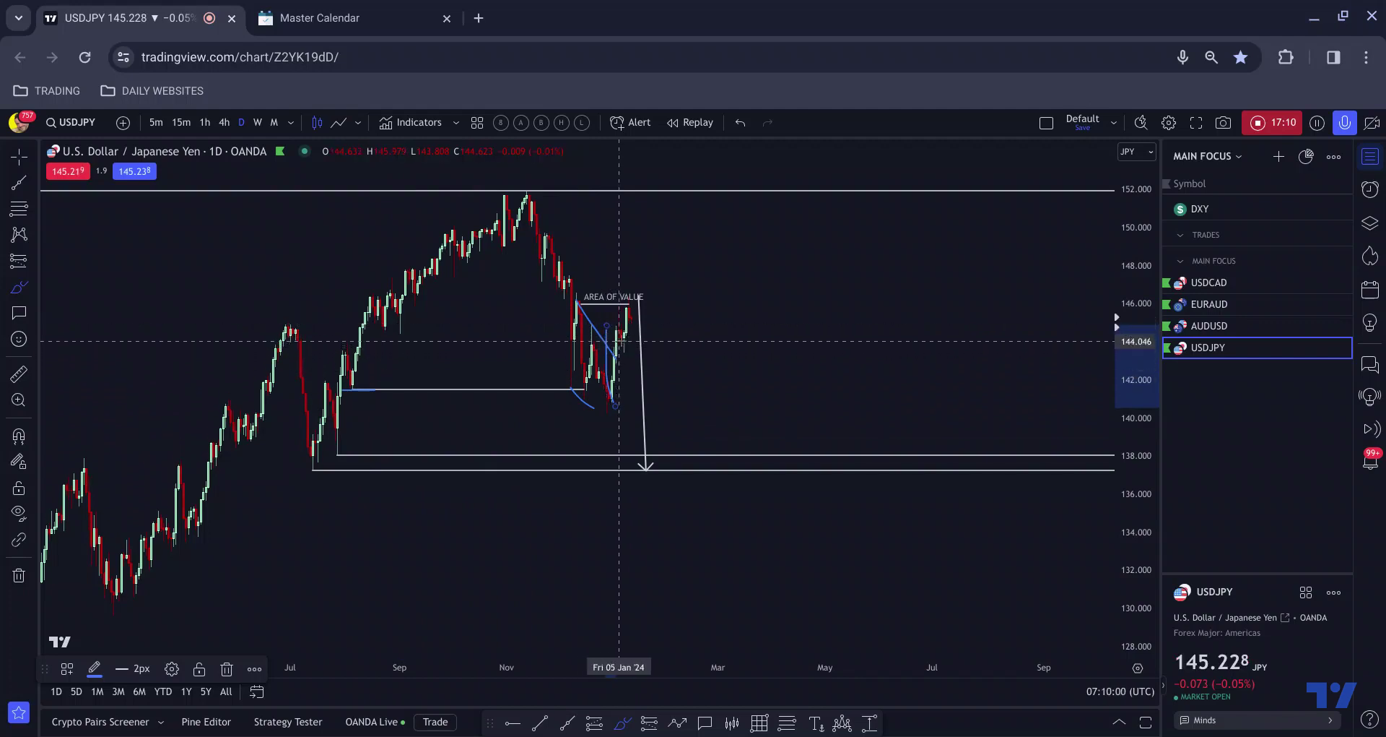
Undo the short brush marks around the daily support line and area of value.
key("ctrl+z")
key("ctrl+z")
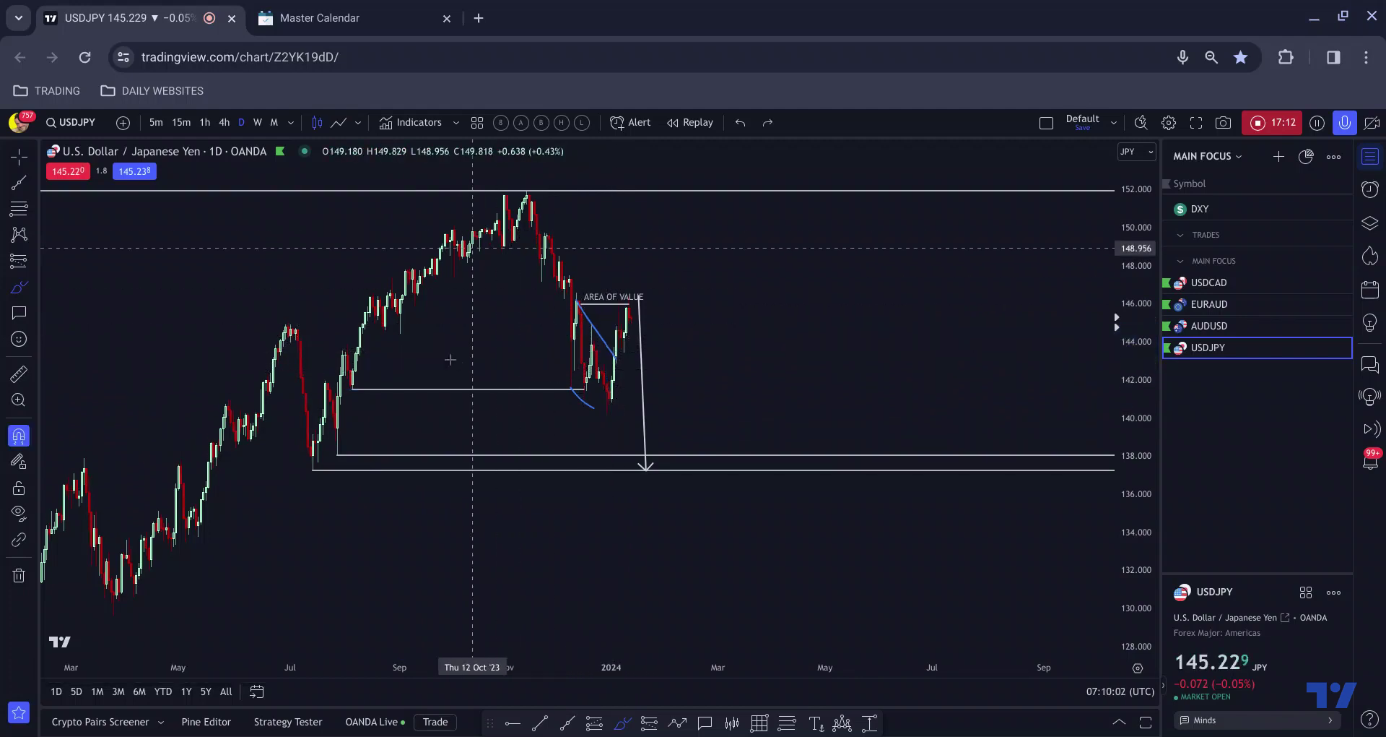
key("ctrl+z")
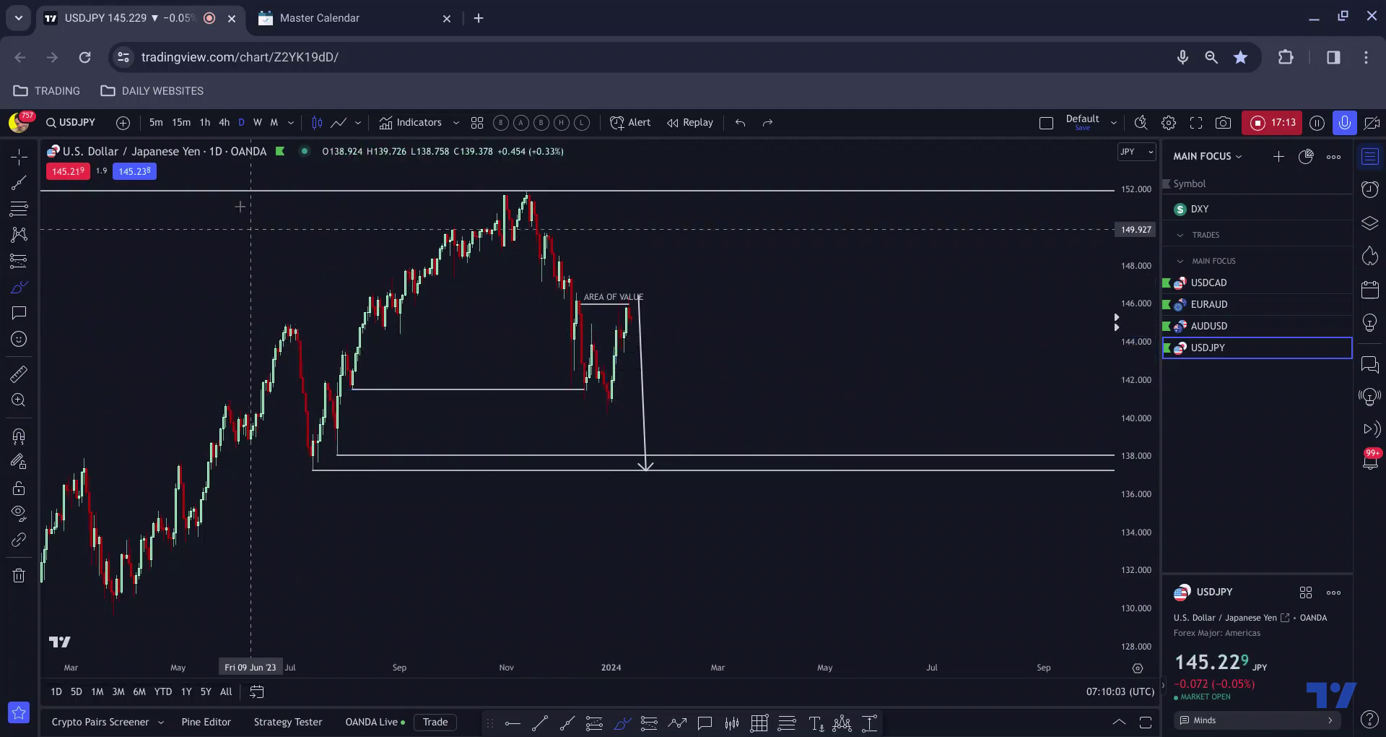
Switch USDJPY to the 4-hour chart and brush possible price paths around the area of value and up past the 152.000 high.
left_click(225, 123)
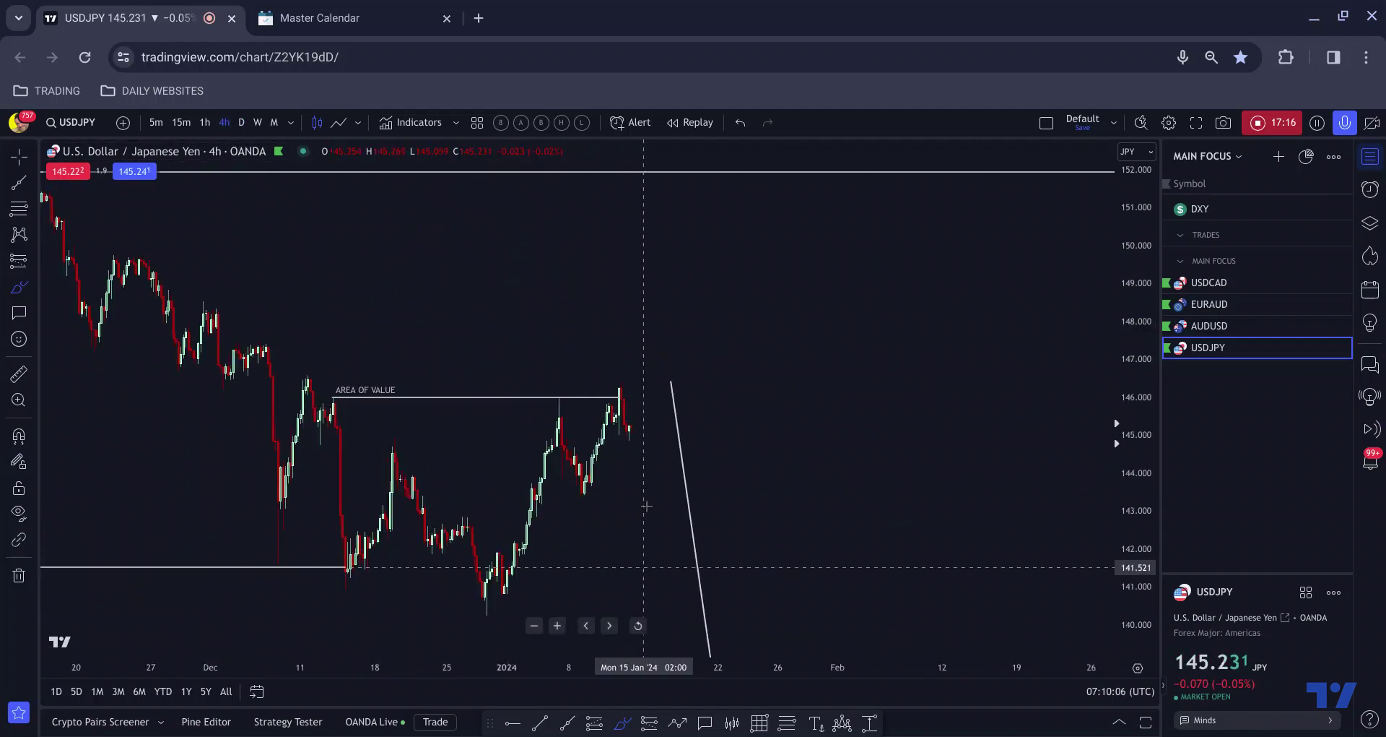
mouse_move(629, 417)
left_mouse_down()
mouse_move(634, 478)
mouse_move(641, 438)
mouse_move(659, 450)
mouse_move(672, 405)
mouse_move(686, 480)
mouse_move(697, 469)
mouse_move(741, 261)
left_mouse_up()
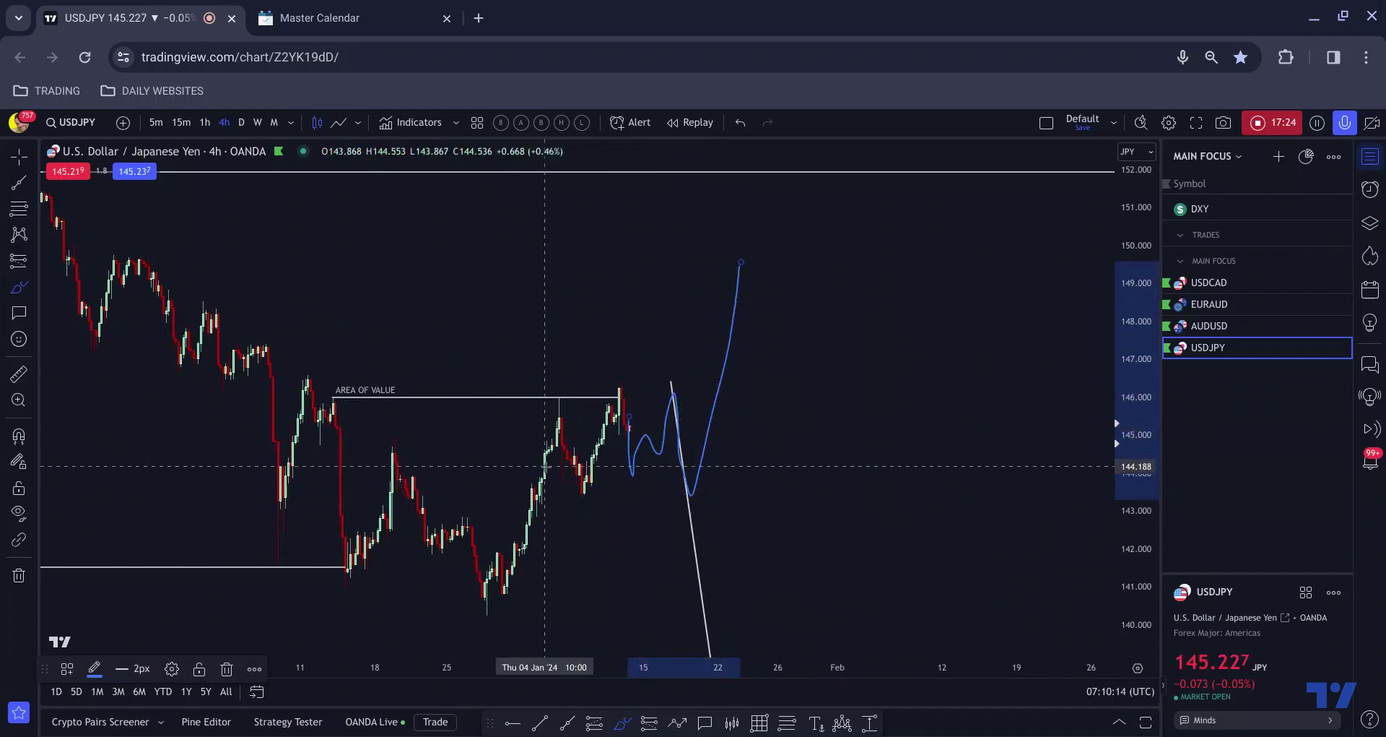
mouse_move(541, 486)
left_mouse_down()
mouse_move(679, 491)
mouse_move(510, 570)
mouse_move(526, 482)
mouse_move(661, 473)
mouse_move(669, 351)
left_mouse_up()
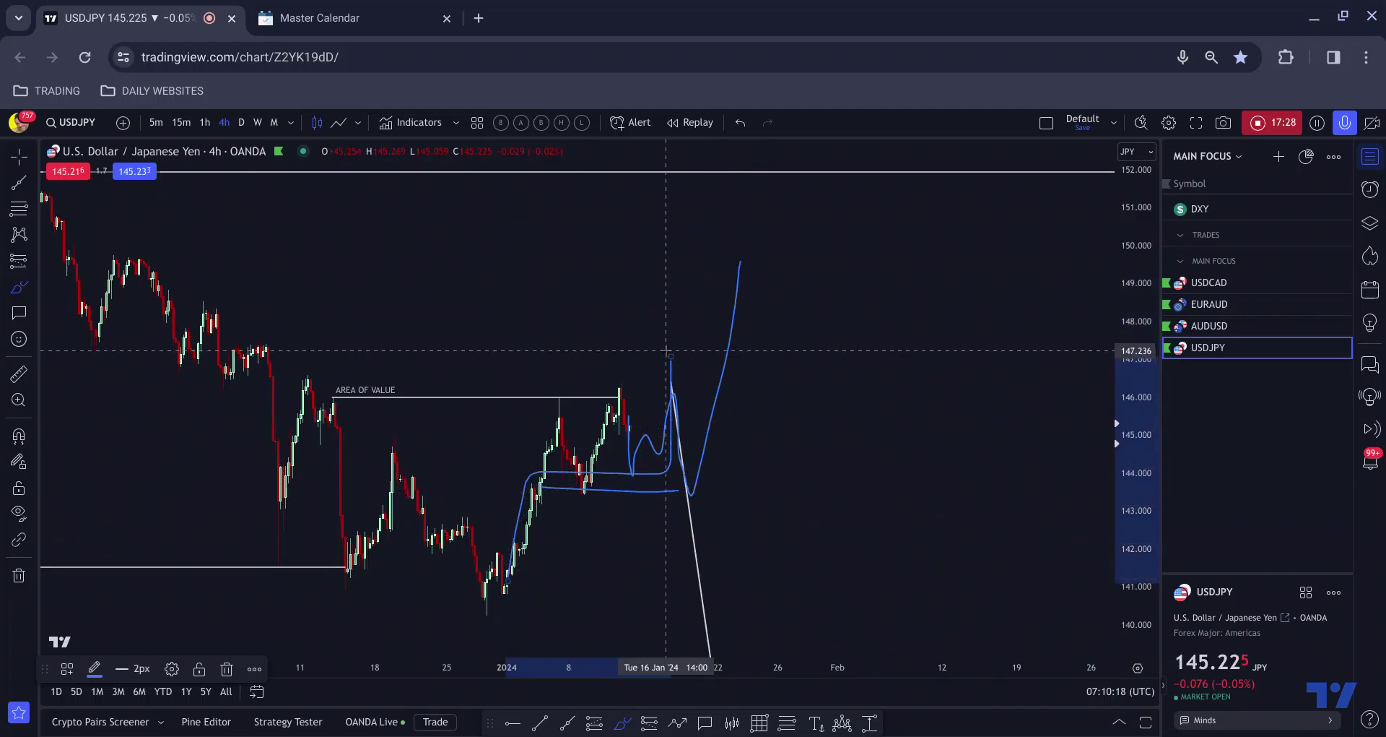
scroll(669, 351, "down", 3)
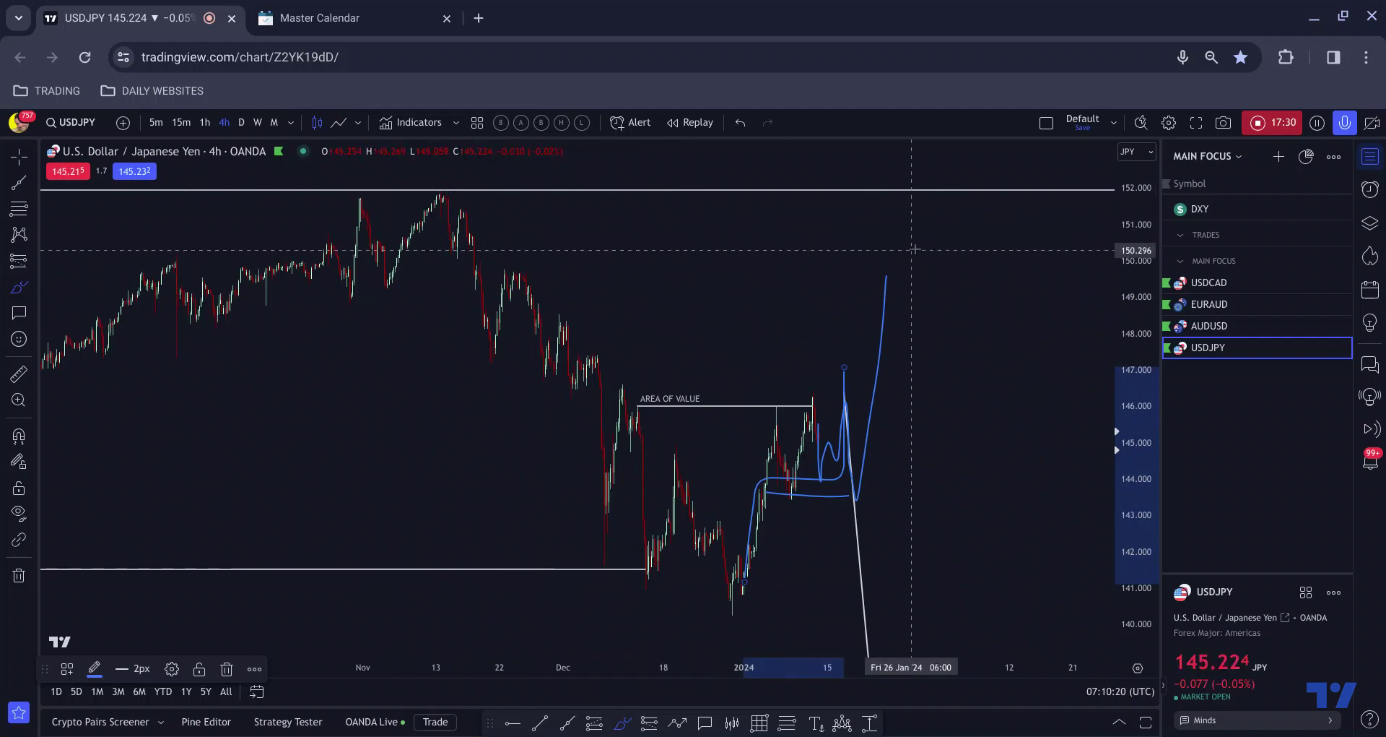
mouse_move(894, 256)
left_mouse_down()
mouse_move(900, 157)
mouse_move(947, 495)
left_mouse_up()
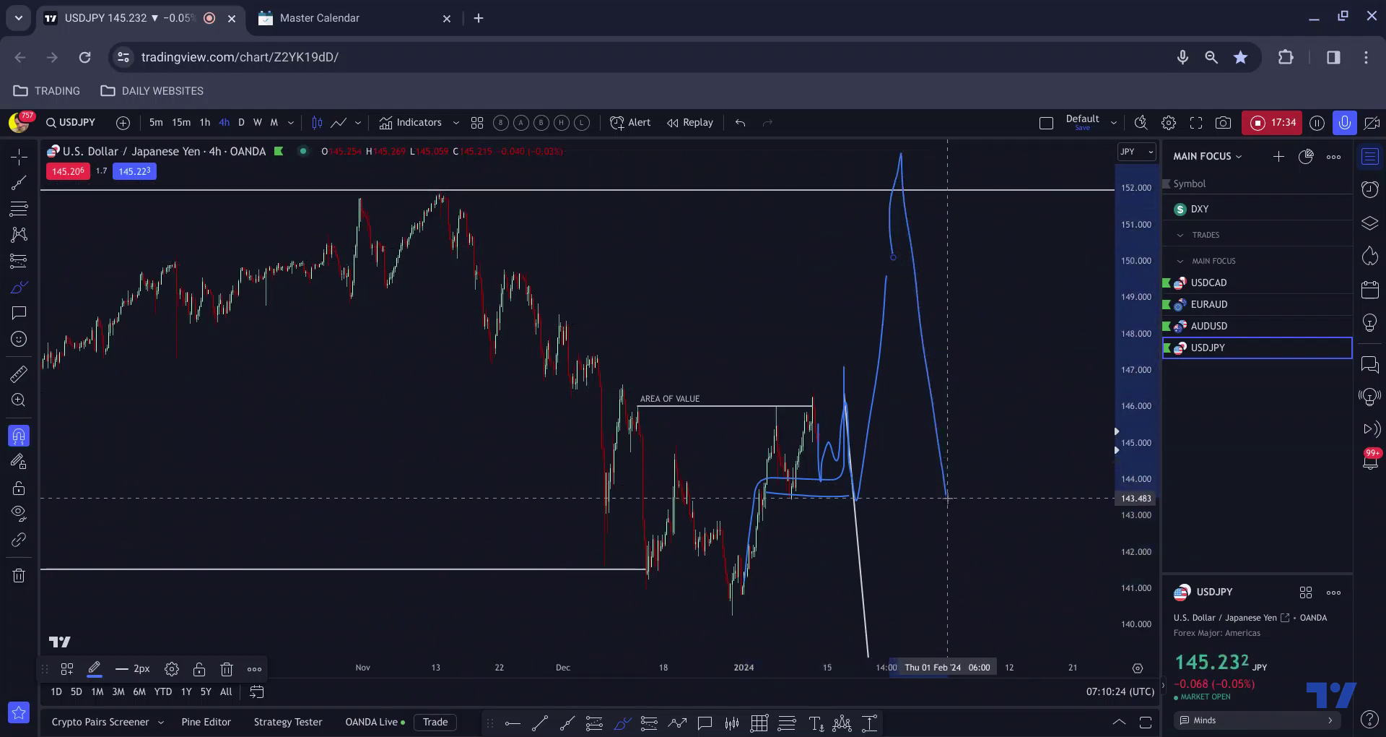
Undo all the projected-path brush sketches on USDJPY's 4-hour chart.
key("ctrl+z")
key("ctrl+z")
key("ctrl+z")
key("ctrl+z")
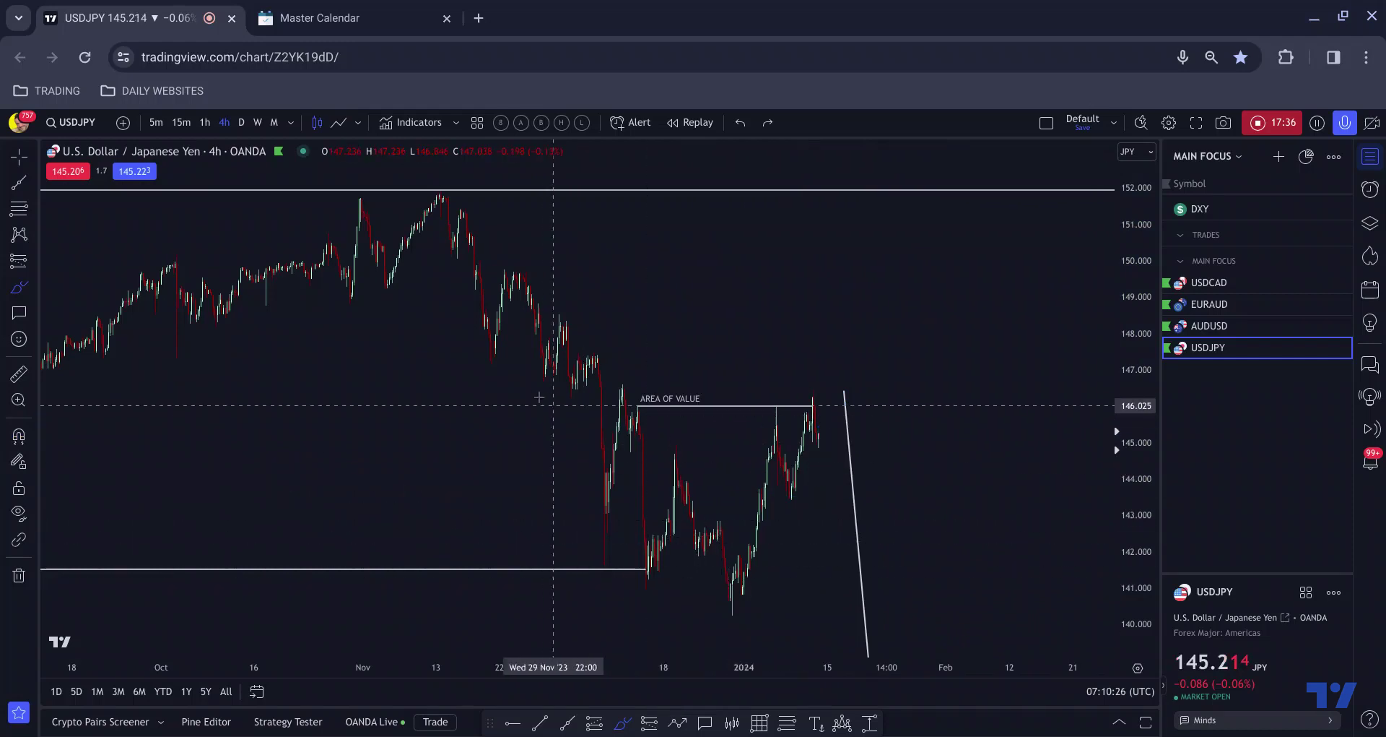
Brush a circle at the area of value's origin, trace its drop, mark the major 4-hour highs, and undo the marks.
scroll(534, 390, "up", 3)
scroll(354, 340, "up", 1)
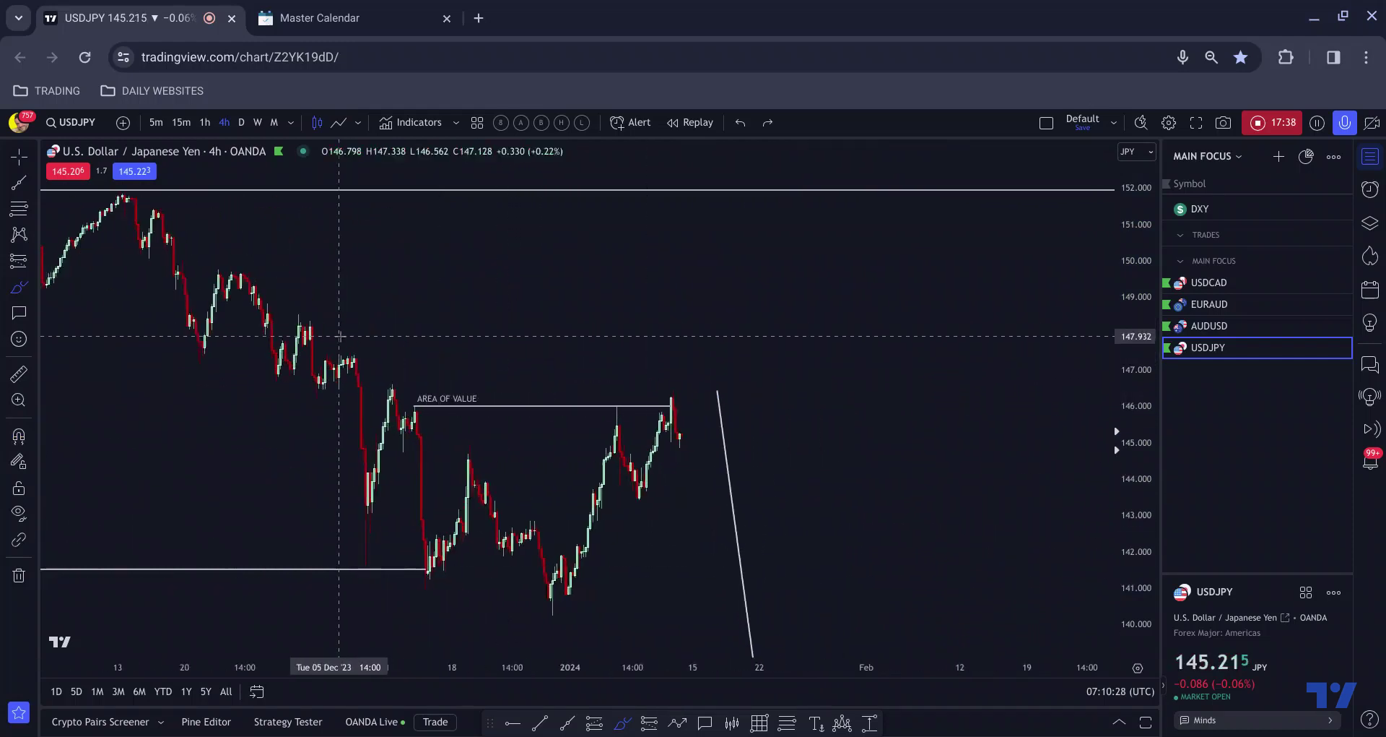
scroll(340, 336, "up", 1)
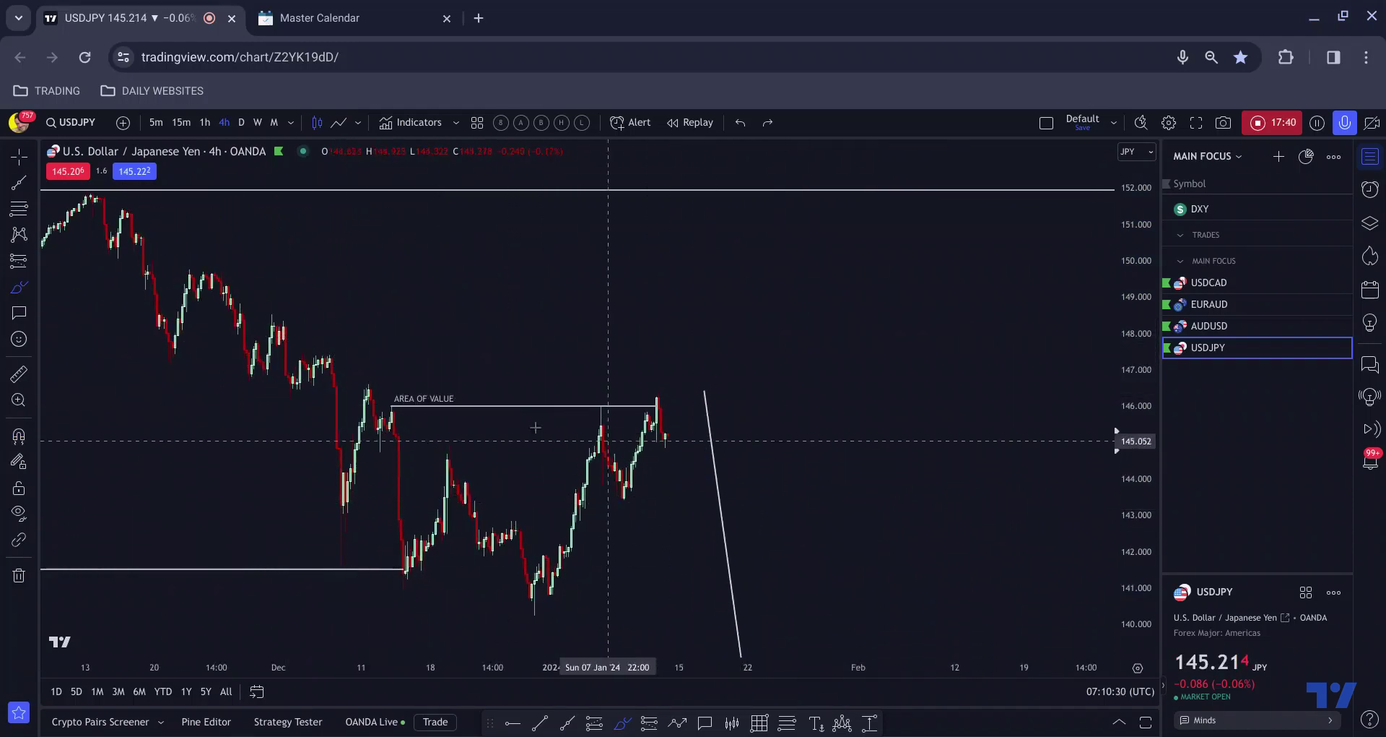
scroll(481, 406, "up", 1)
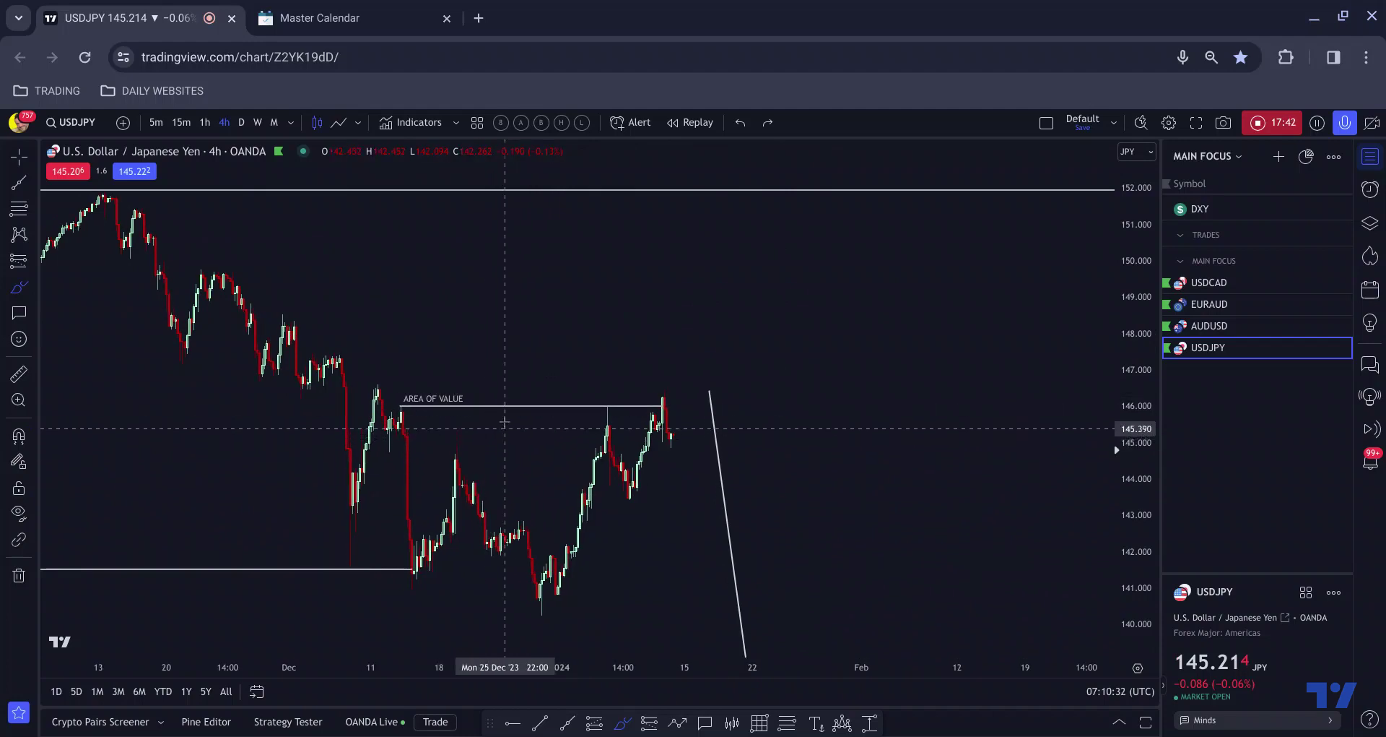
scroll(372, 393, "up", 1)
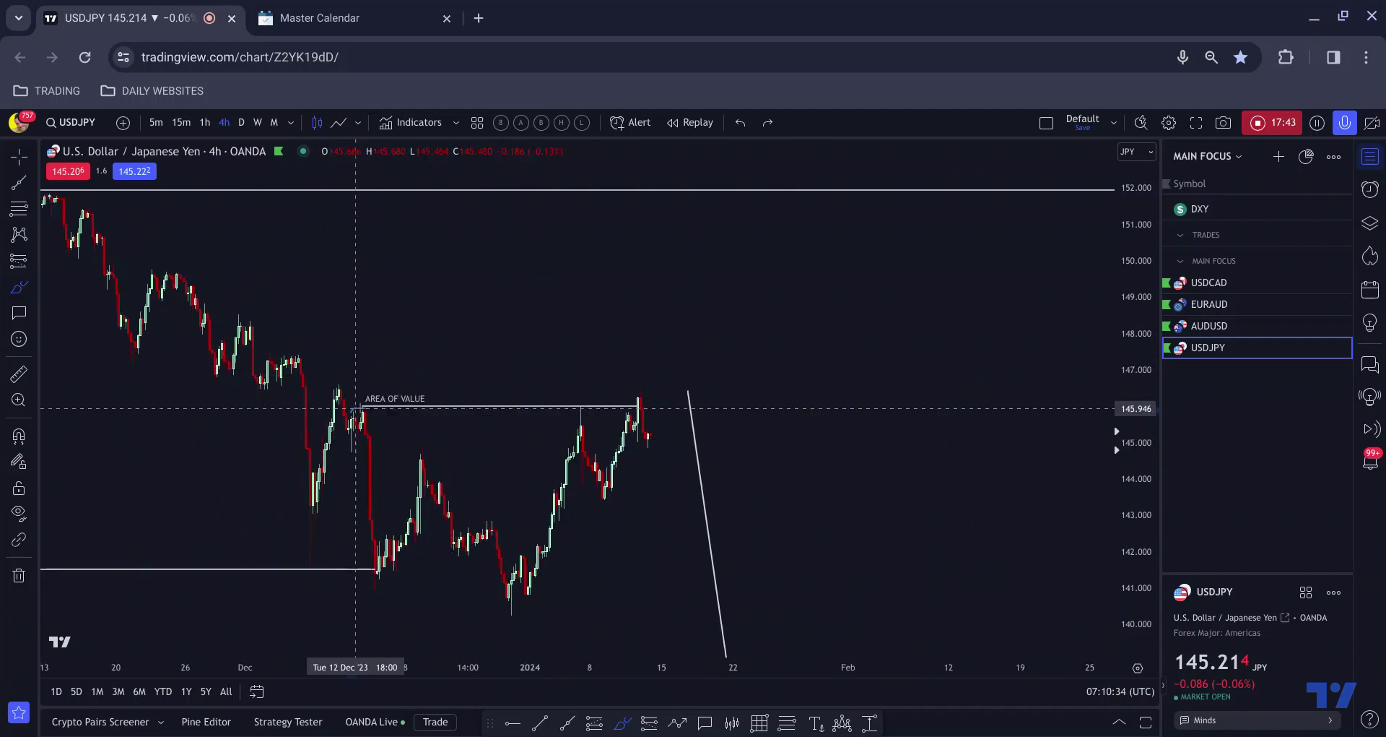
mouse_move(355, 408)
left_mouse_down()
mouse_move(344, 440)
mouse_move(374, 425)
mouse_move(365, 408)
mouse_move(371, 564)
left_mouse_up()
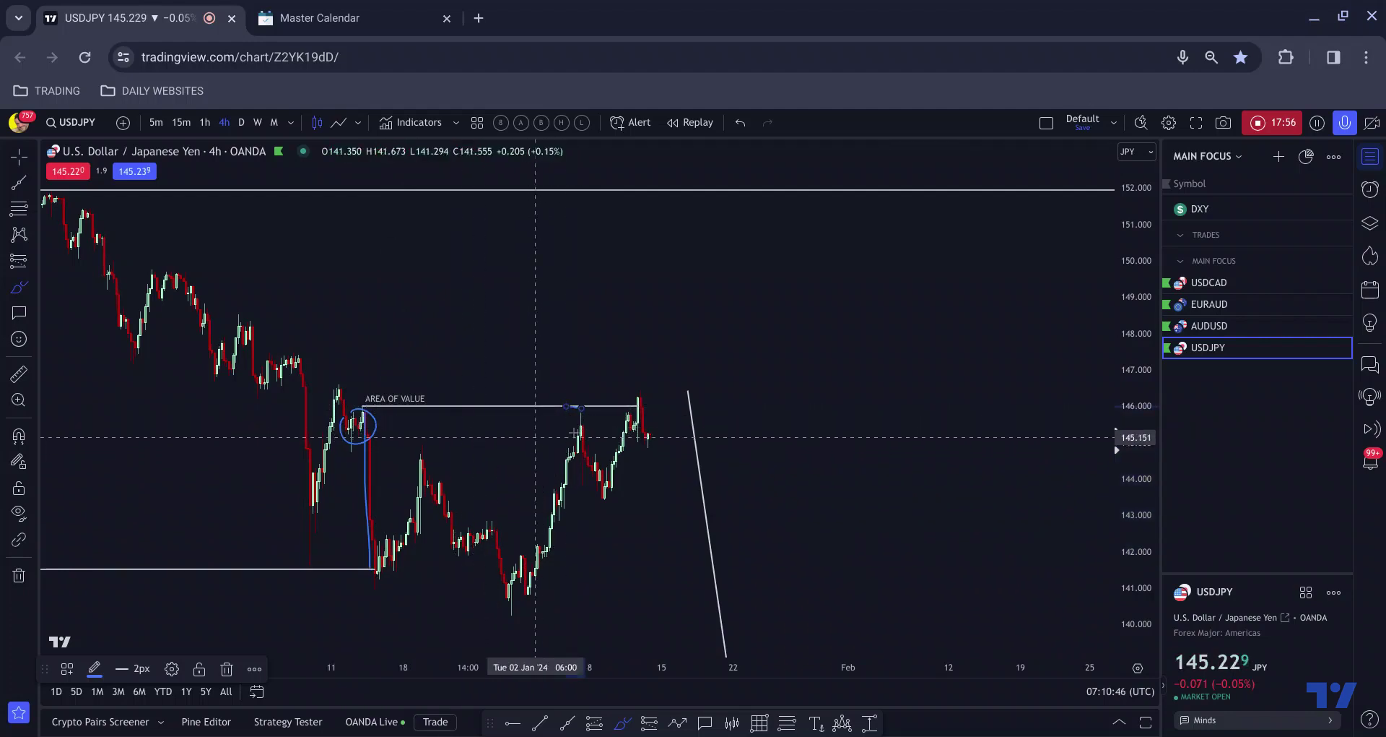
left_click_drag(432, 441, 415, 441)
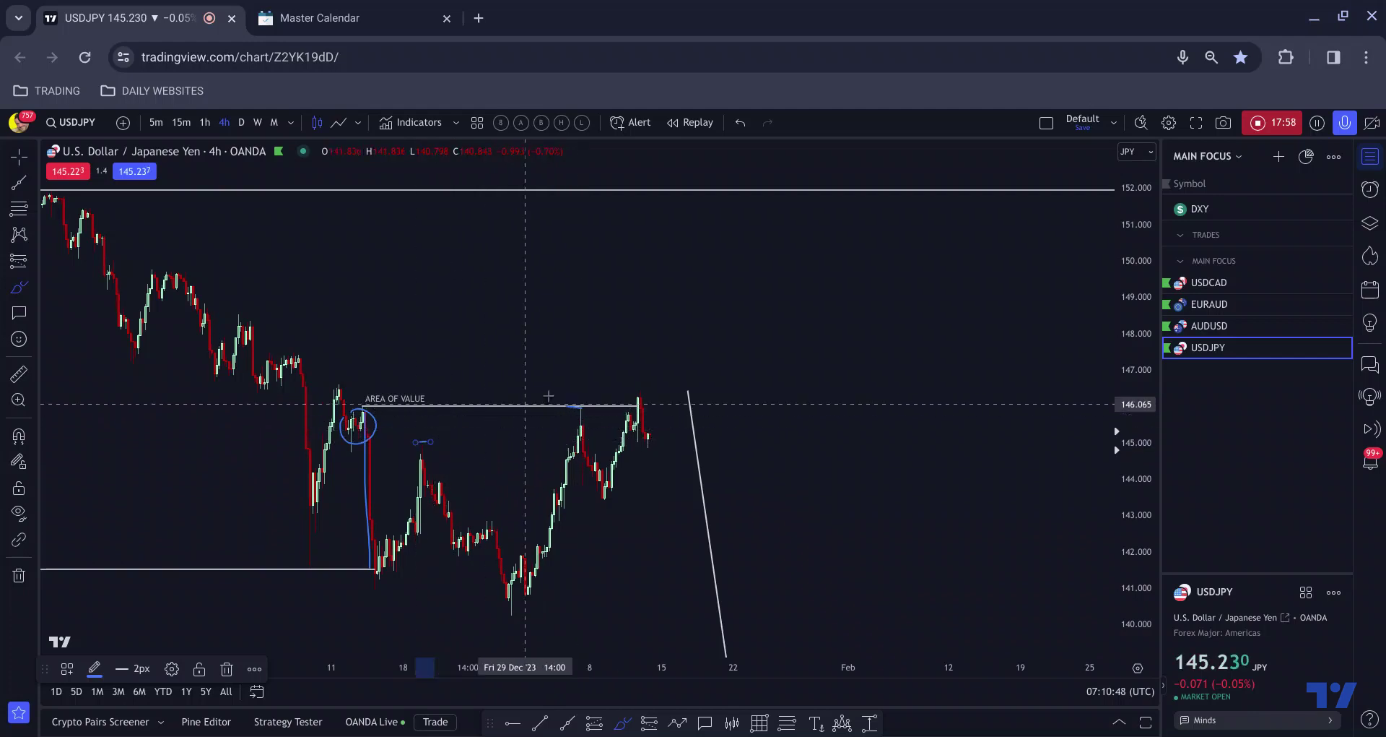
left_click_drag(634, 389, 632, 390)
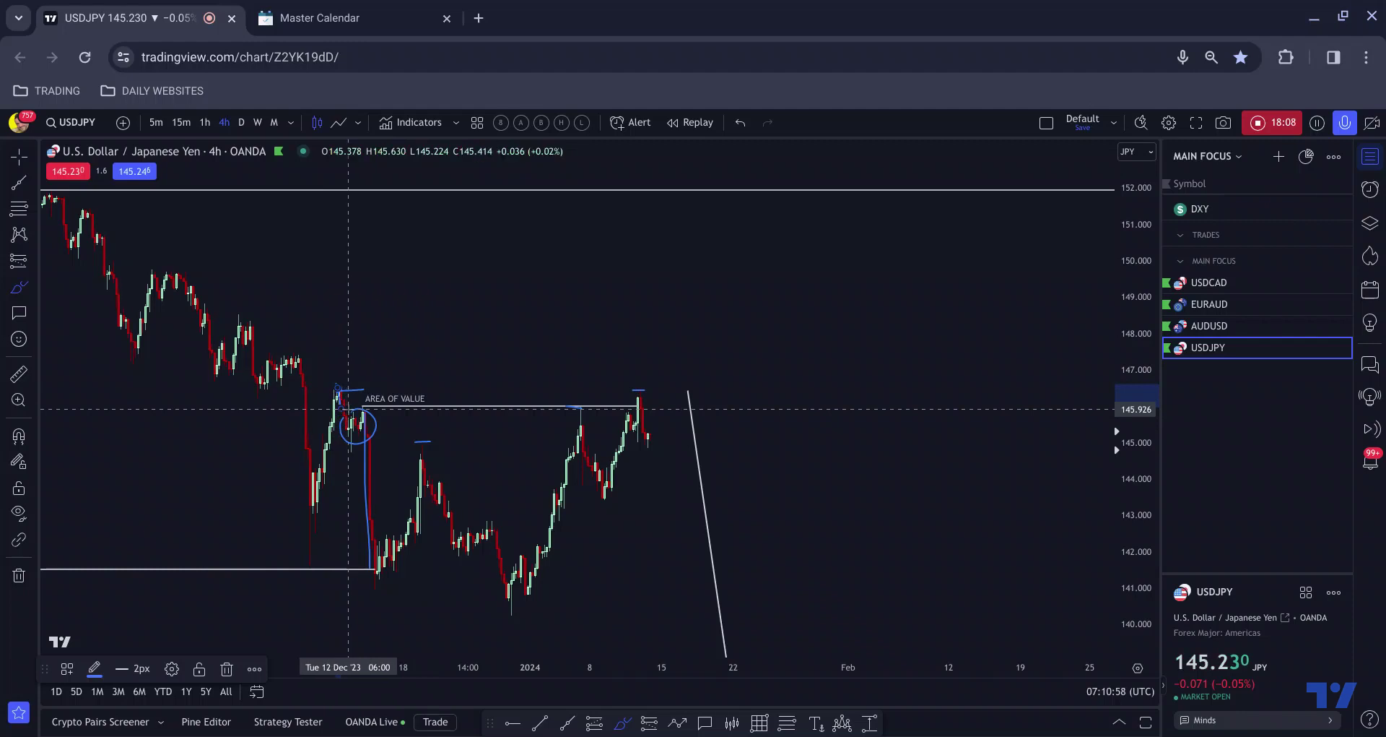
key("ctrl+z")
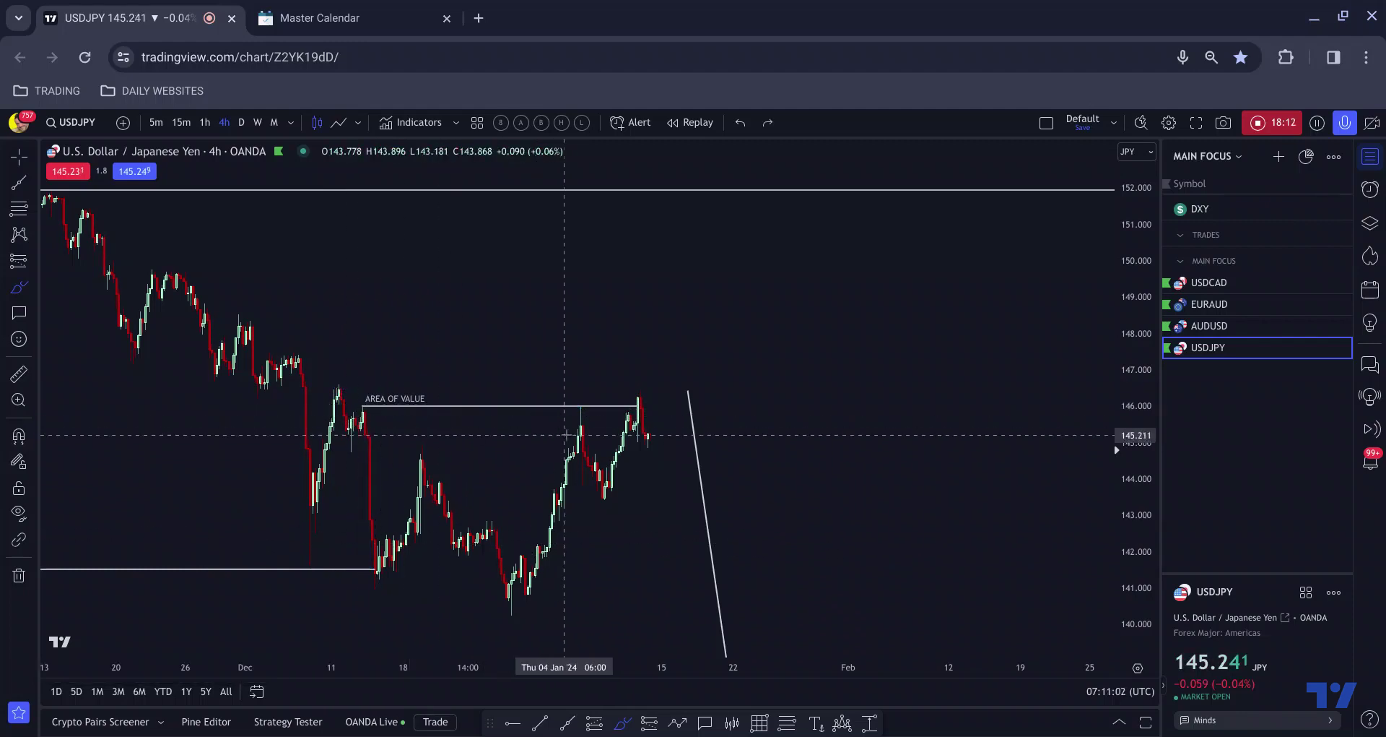
Trace the January 4-hour pullback and the rally back to the area of value with the Brush, and undo the strokes.
left_click_drag(576, 426, 599, 492)
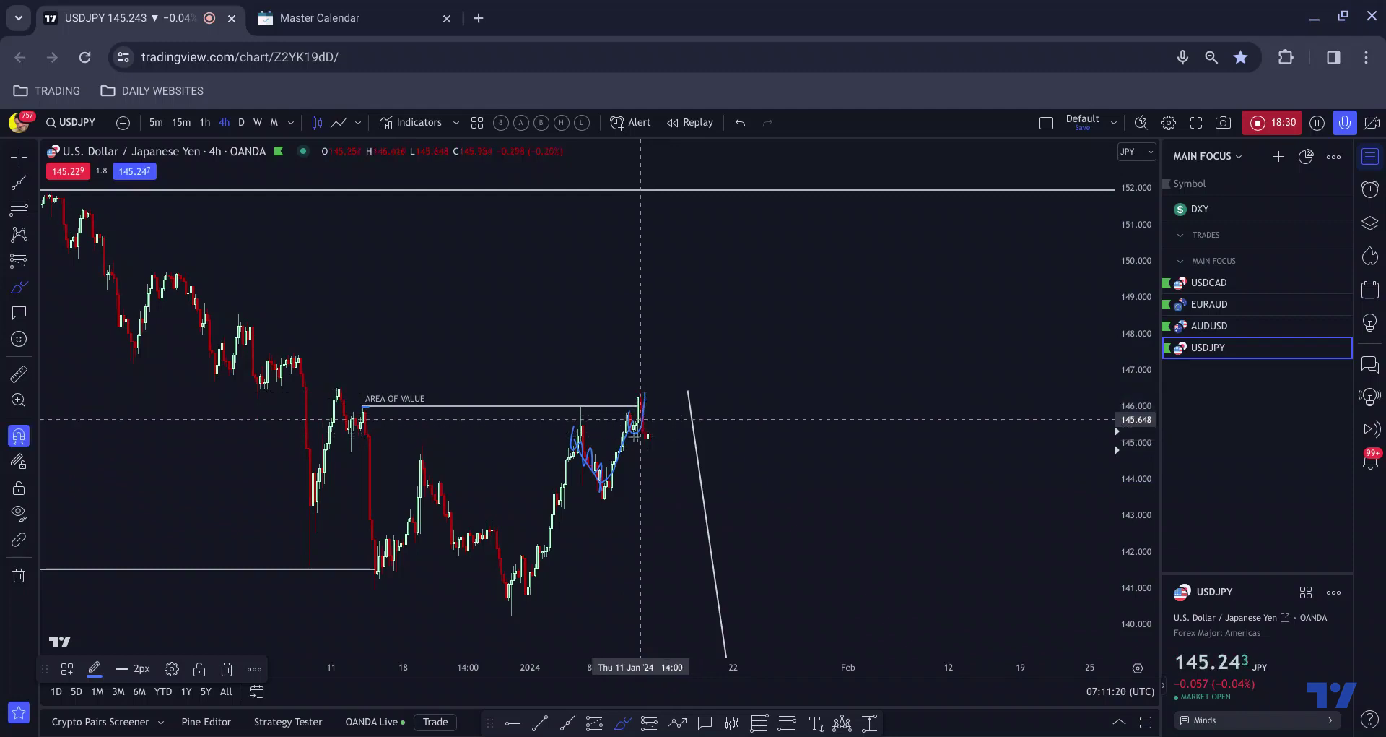
key("ctrl+z")
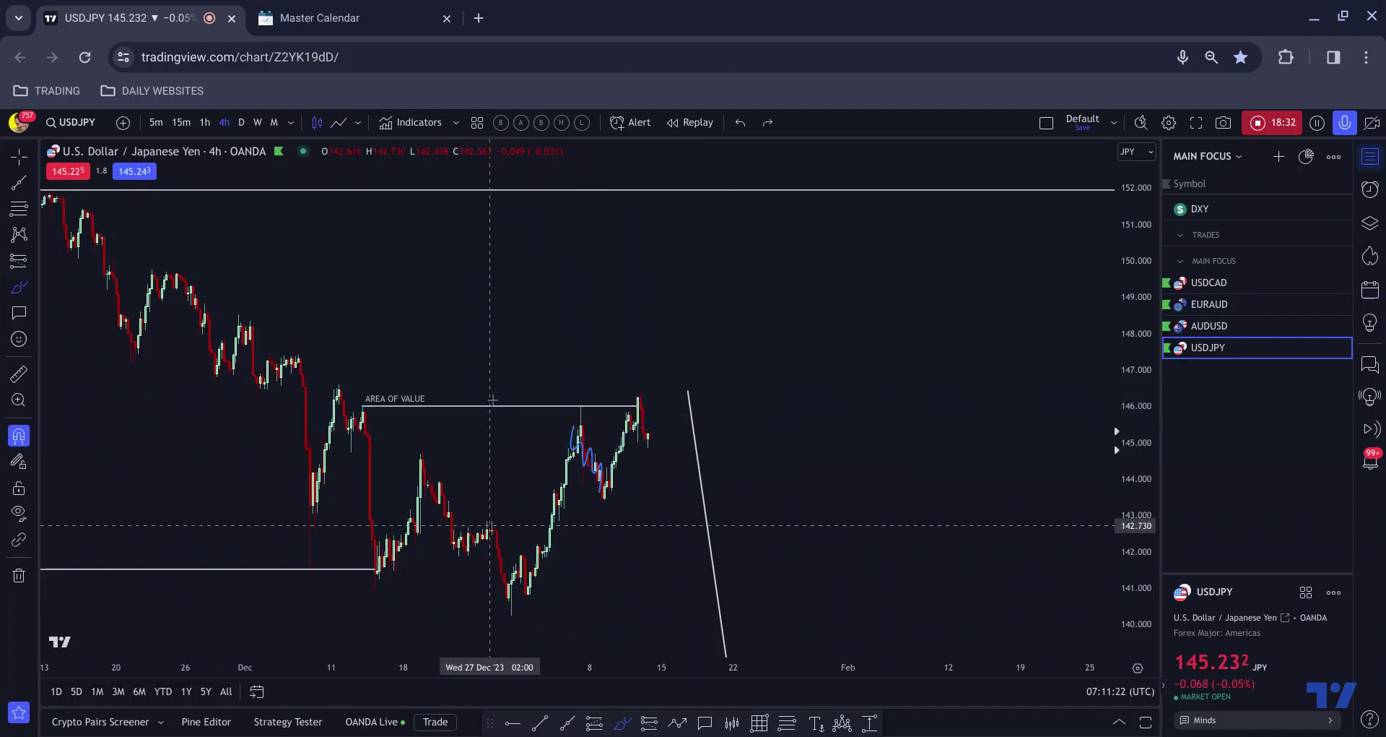
key("ctrl+z")
Show the hidden F group of short setups in place of the top Path and switch USDJPY to the 1-hour chart.
scroll(549, 419, "up", 2)
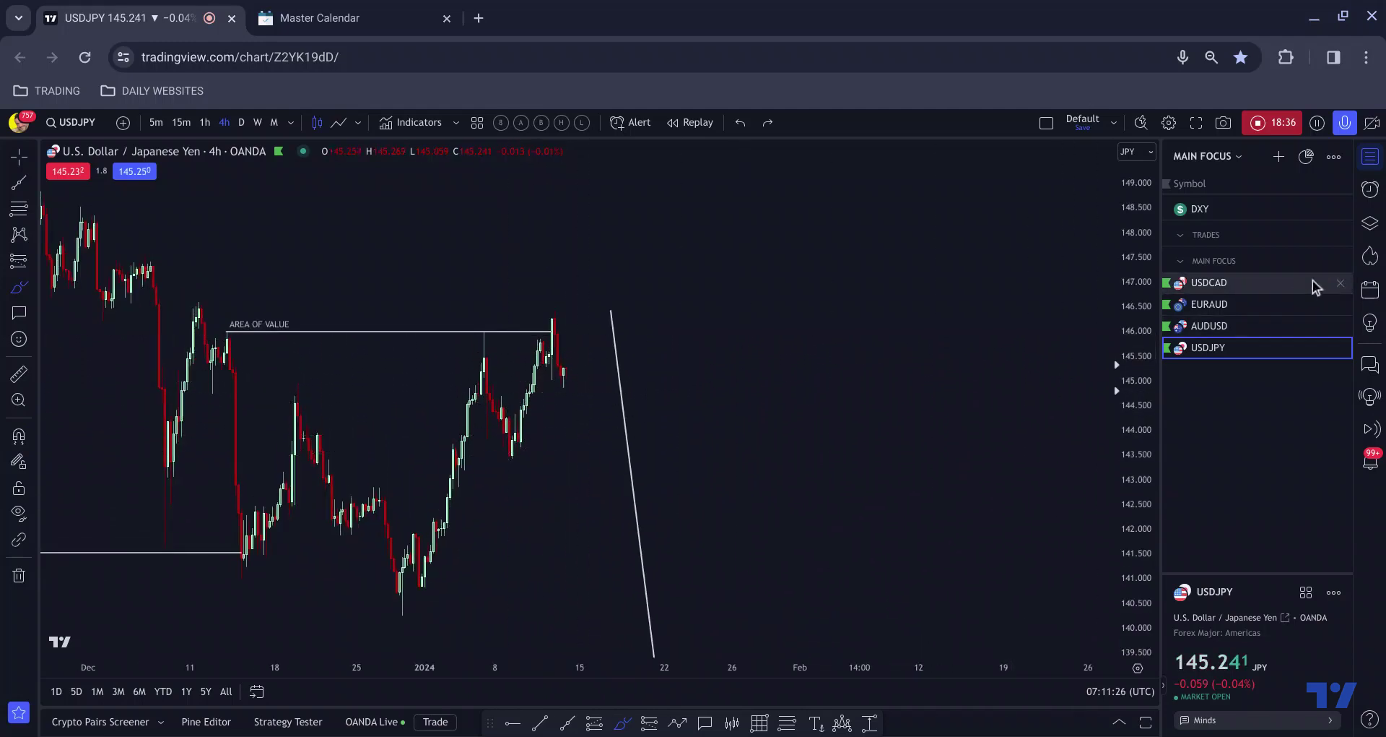
left_click(1370, 226)
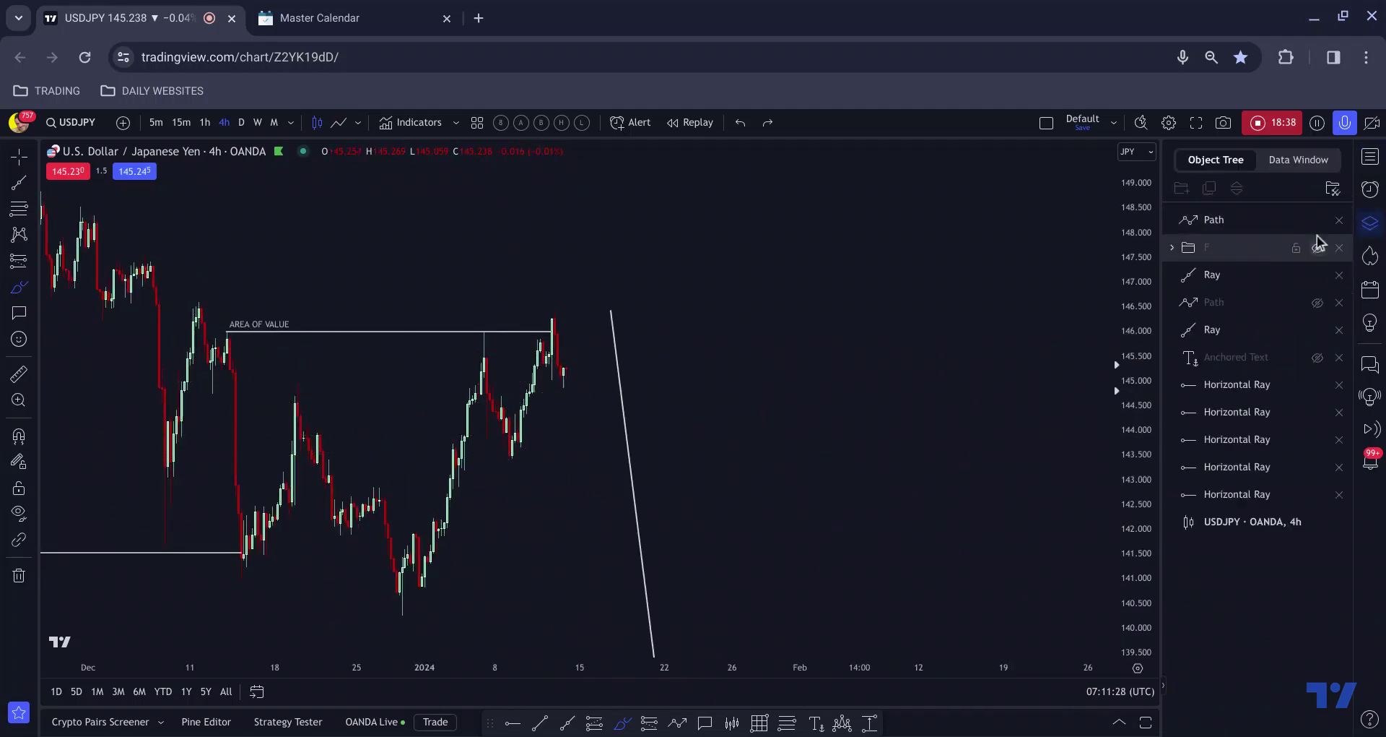
left_click(1319, 245)
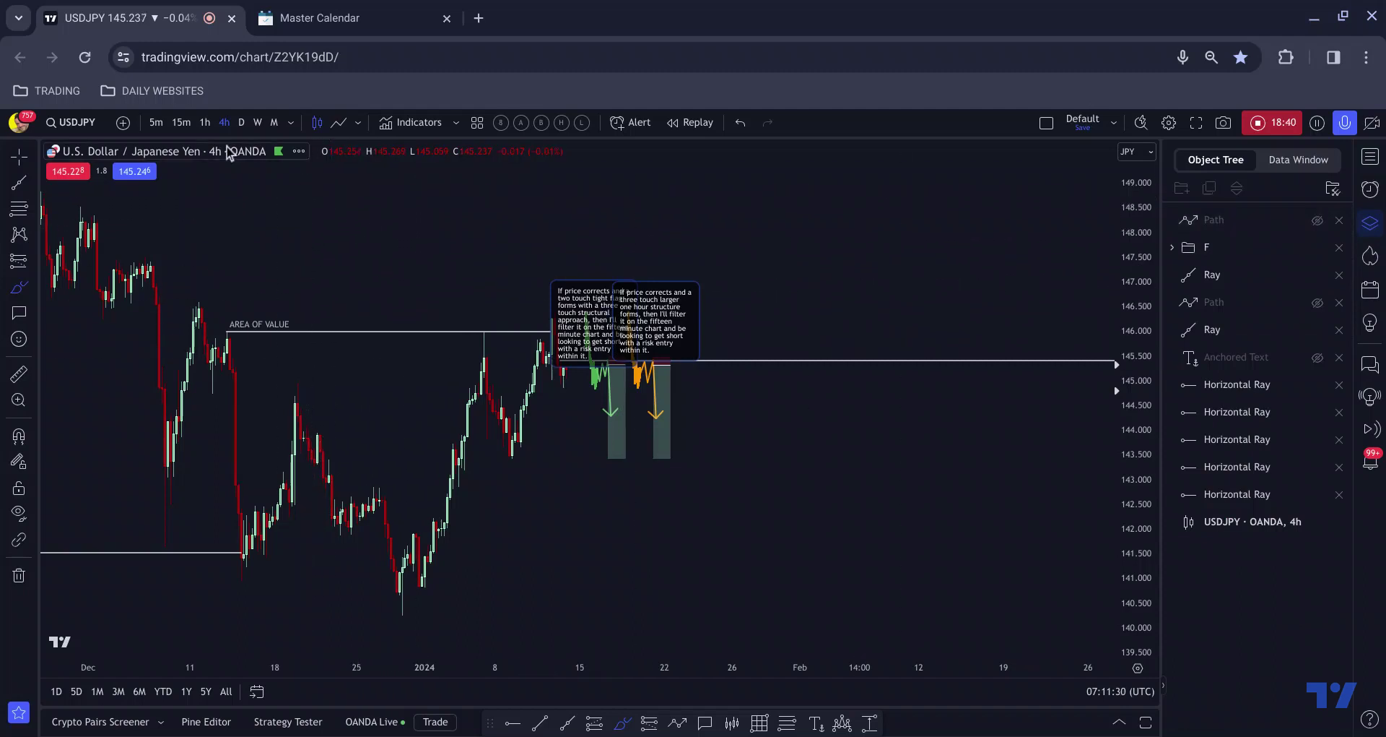
left_click(206, 123)
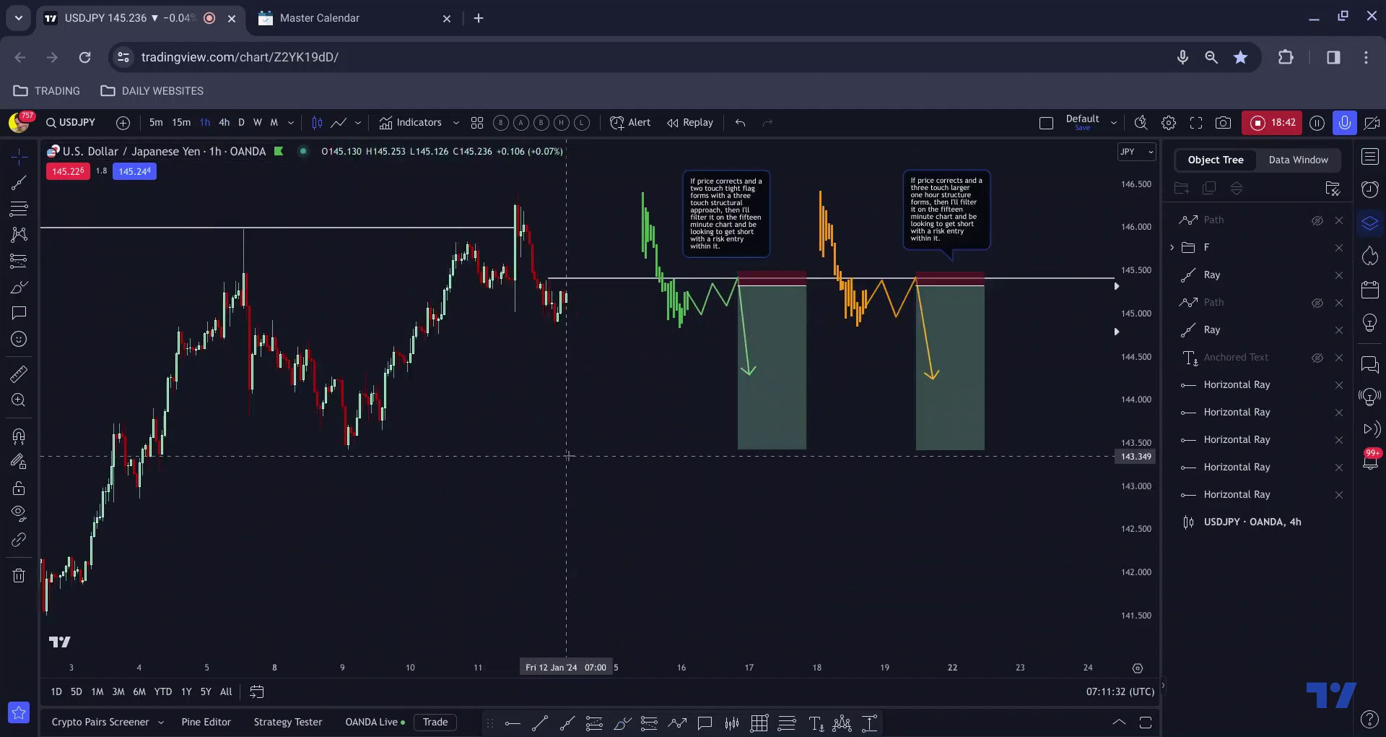
Try lowering the green setup's short-position entry to about 144.895 and undo the change.
left_click_drag(457, 409, 325, 409)
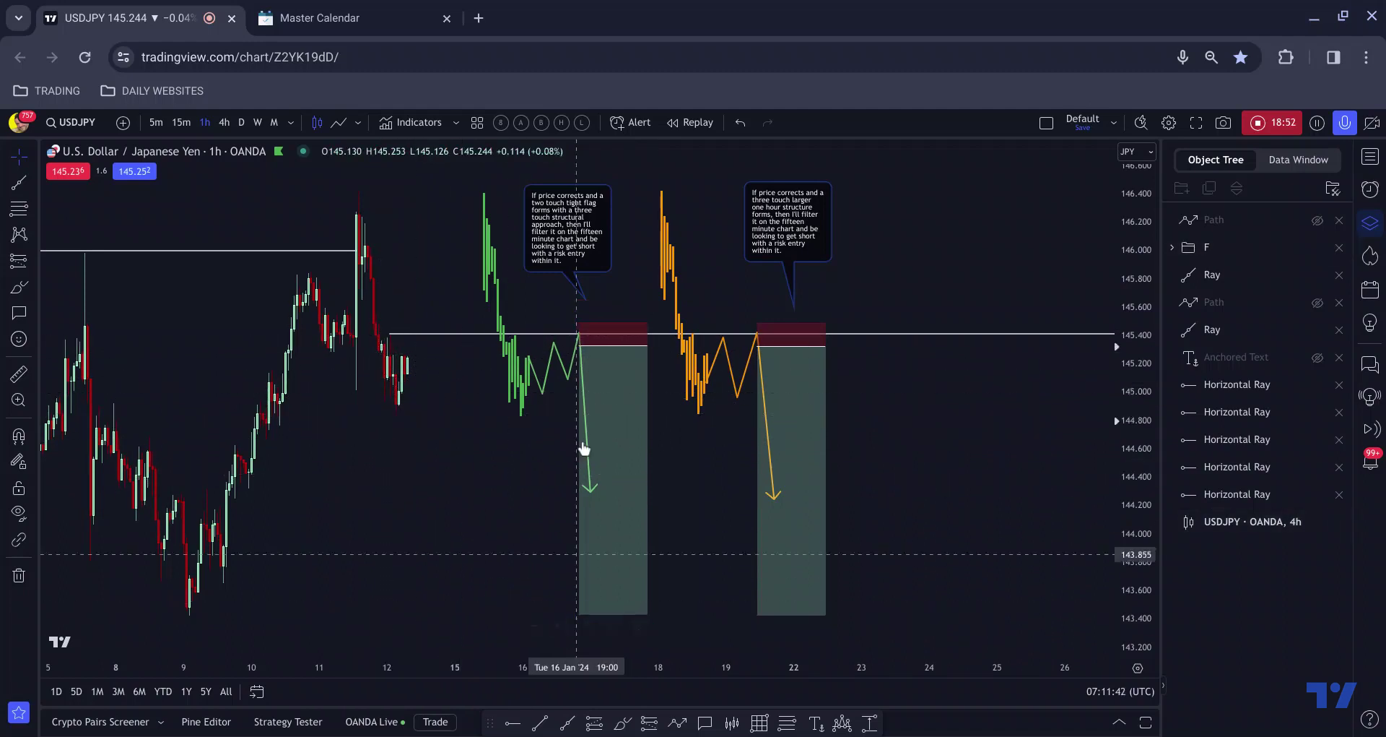
left_click_drag(579, 347, 582, 408)
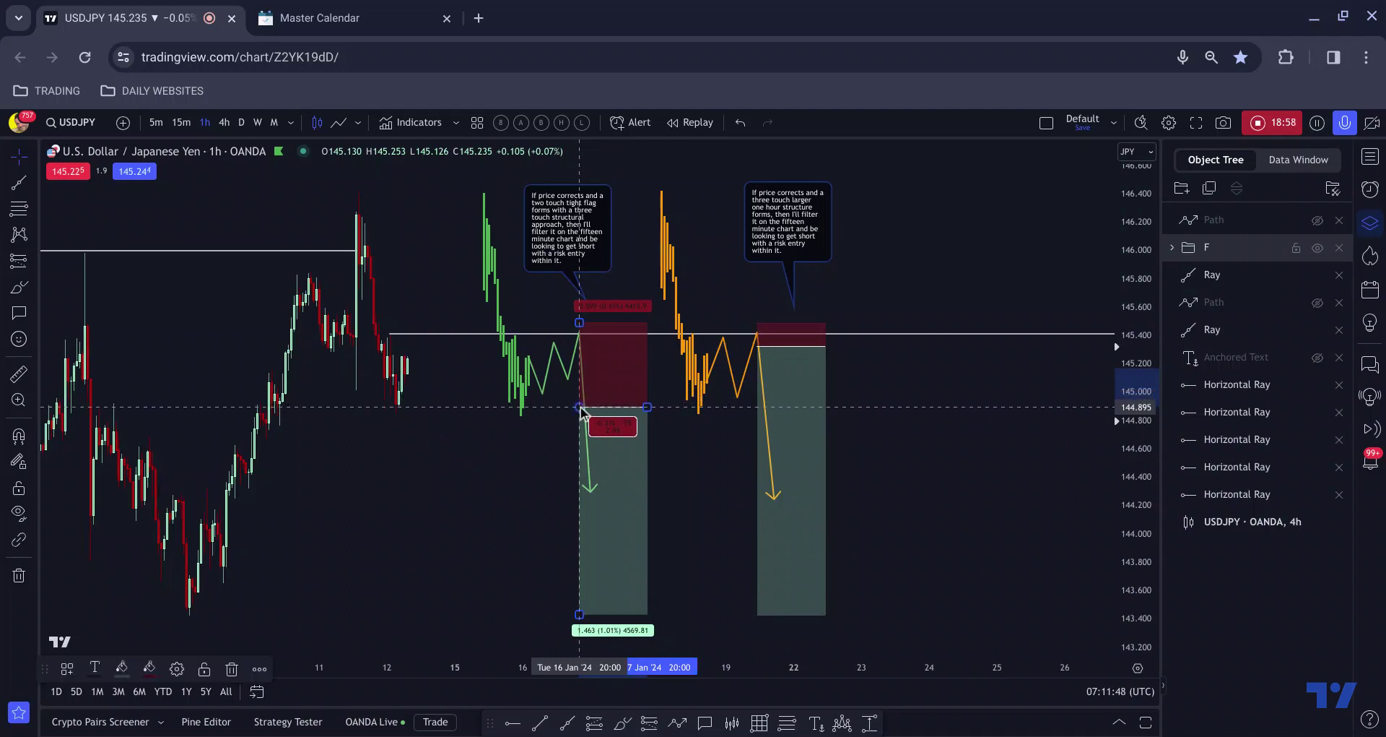
key("ctrl+z")
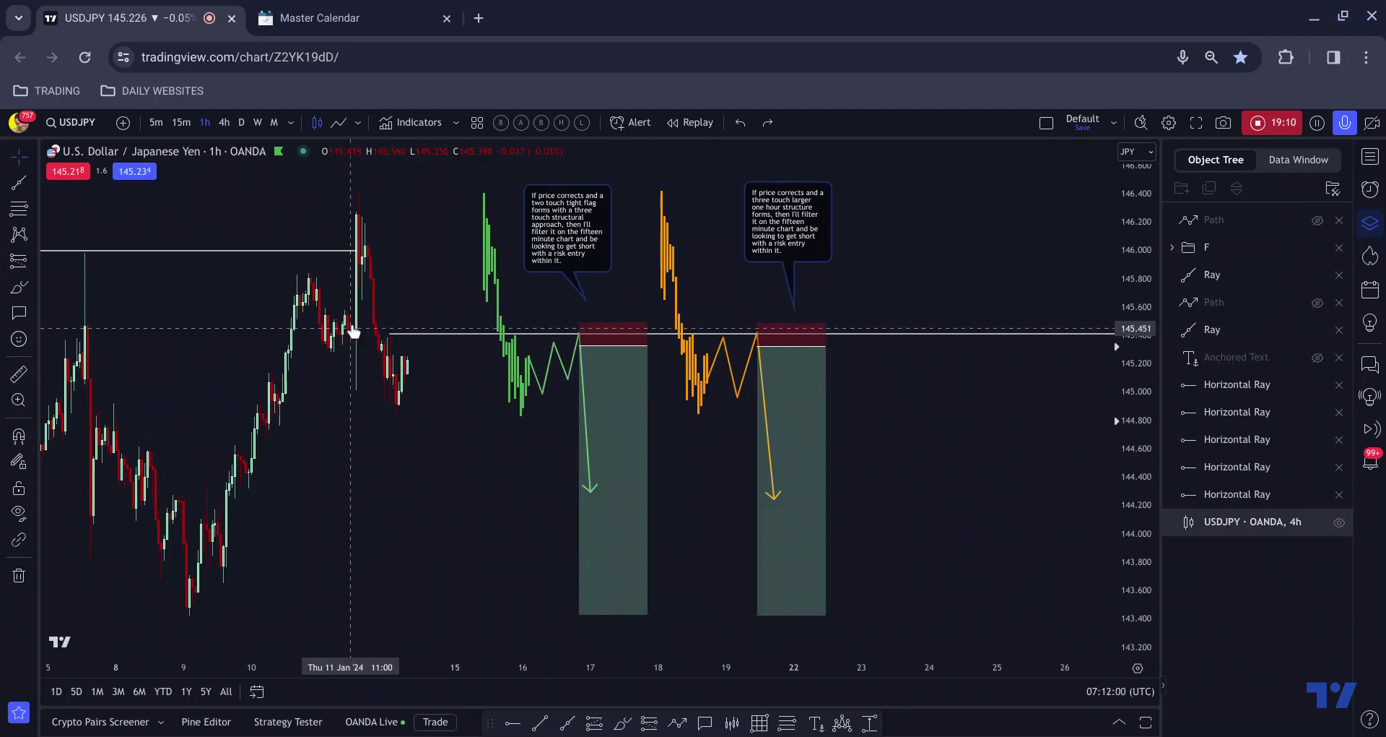
Ready the Brush for annotating the planned short setups on USDJPY's 1-hour chart.
scroll(357, 318, "down", 2)
scroll(357, 309, "up", 2)
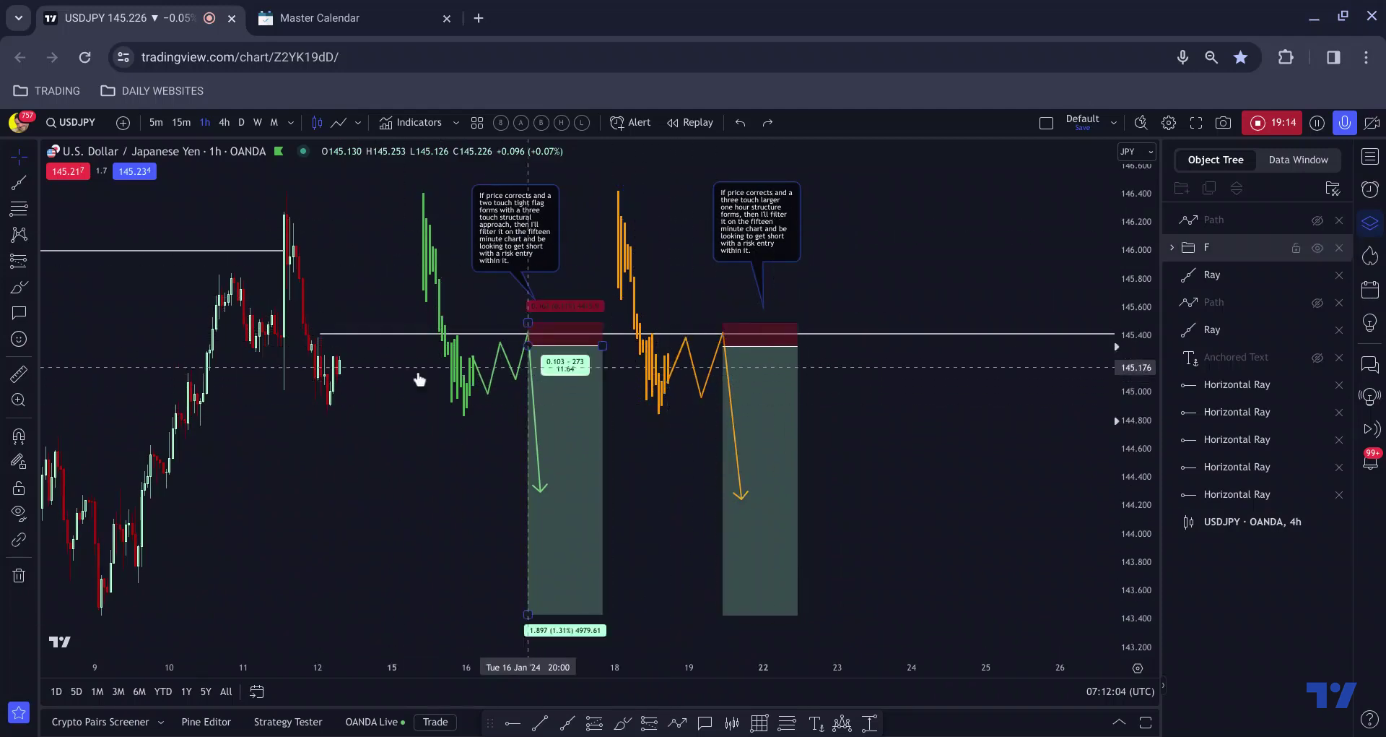
left_click(624, 722)
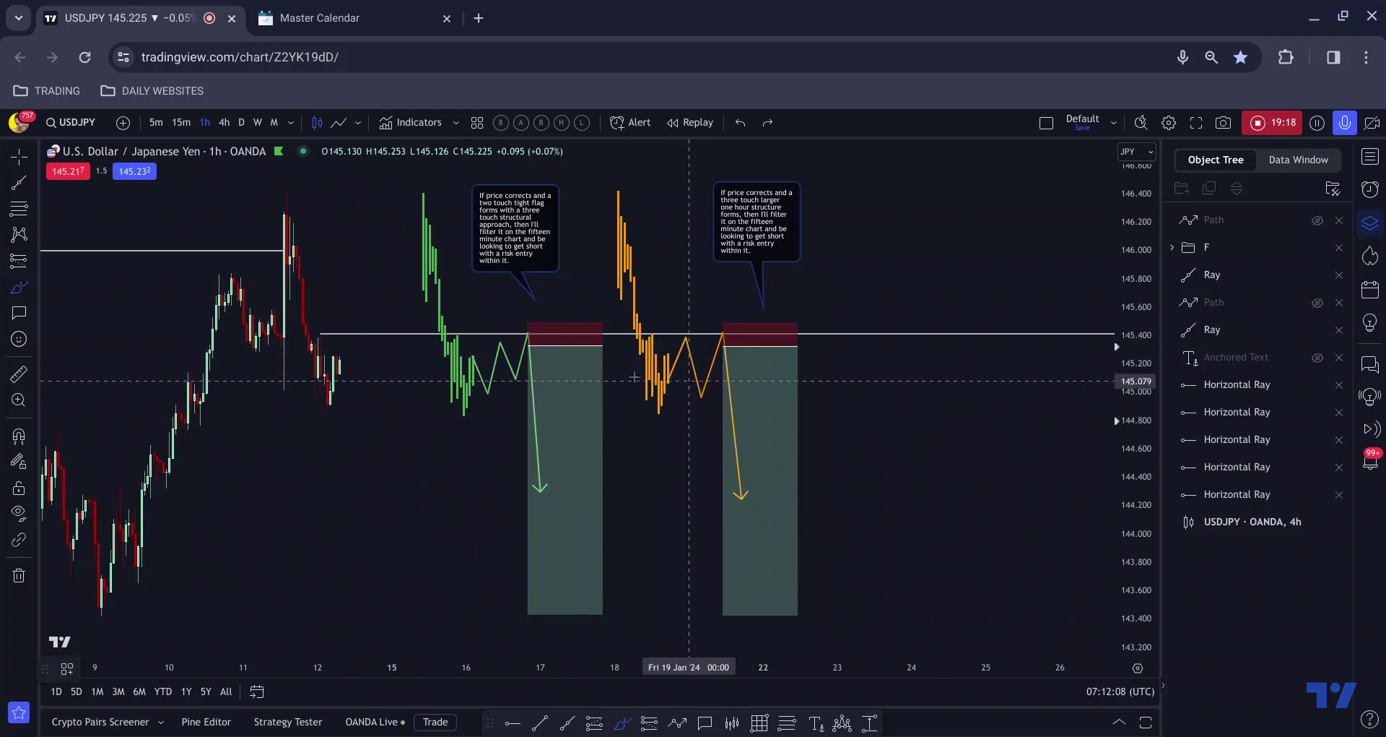